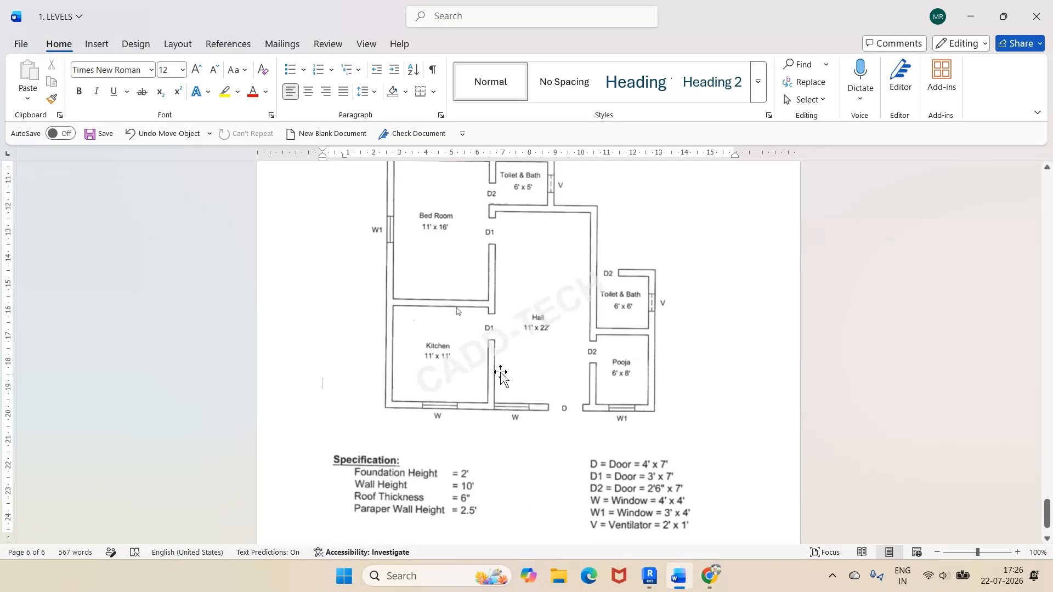
# Switch to Revit, start placing a door on the ground floor plan and review the available door types.
pyautogui.click(649, 576)
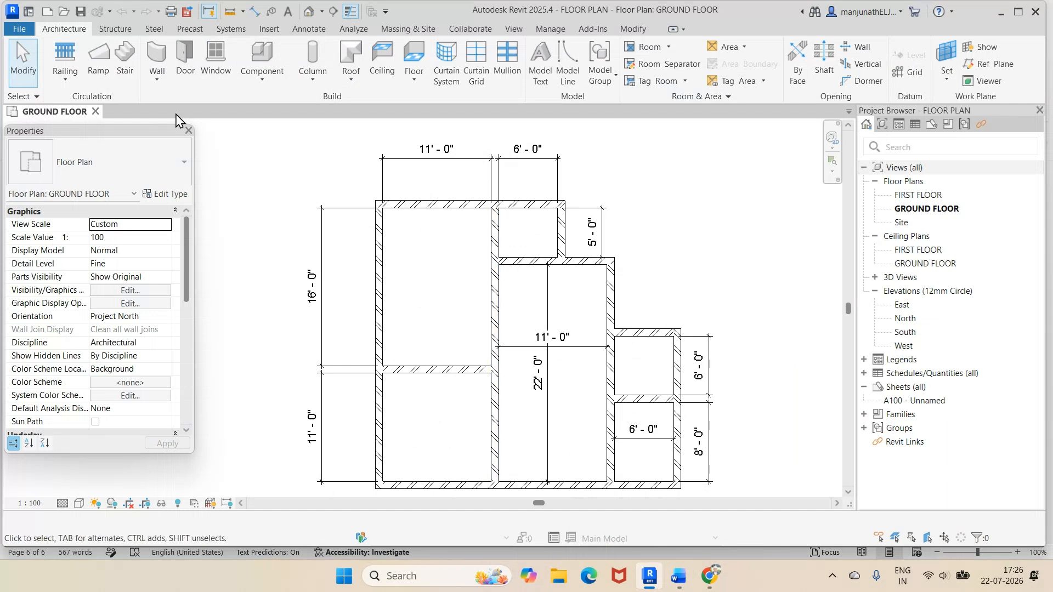
pyautogui.click(185, 62)
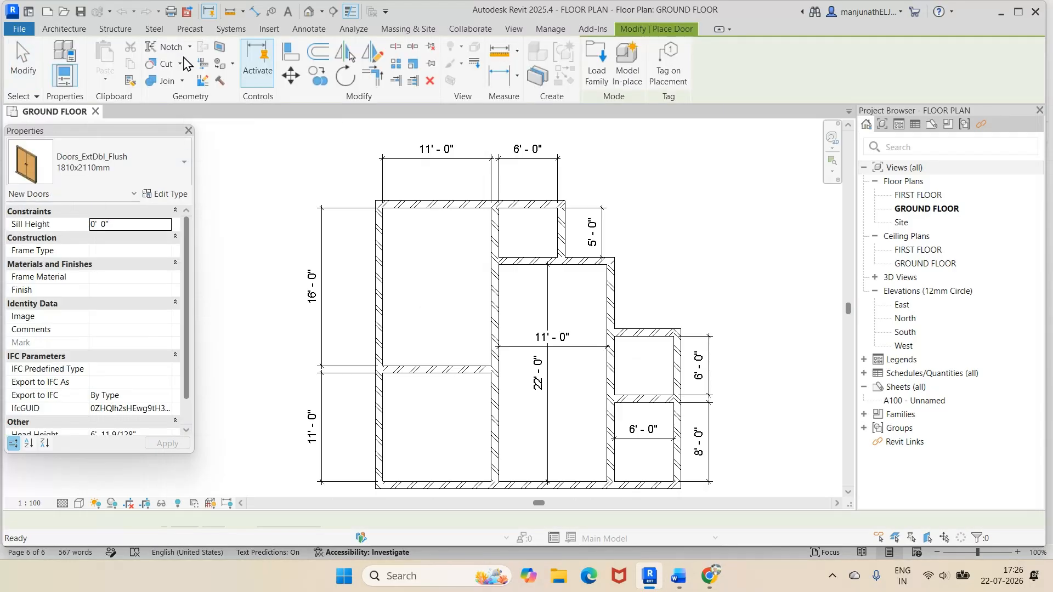
pyautogui.click(185, 165)
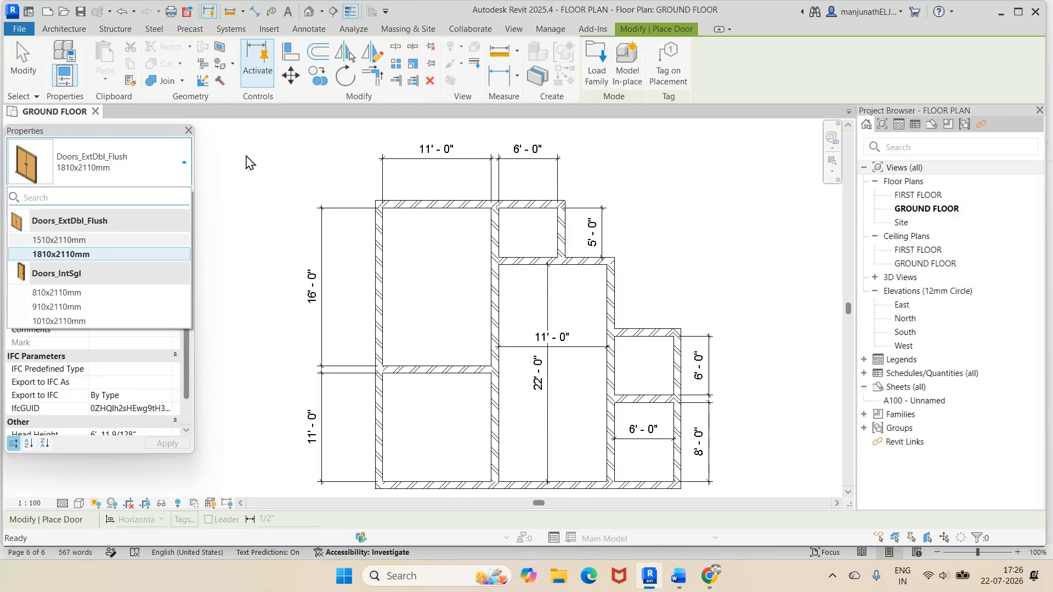
# Start loading a family and browse the UK library to the External Doors folder inside Doors.
pyautogui.click(595, 61)
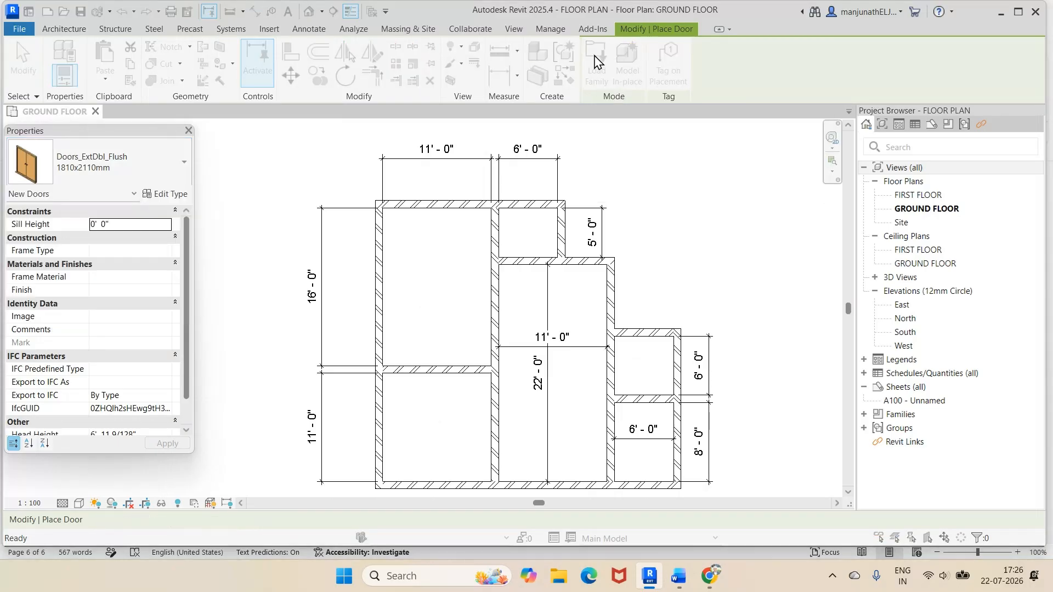
pyautogui.scroll(-2, 453, 200)
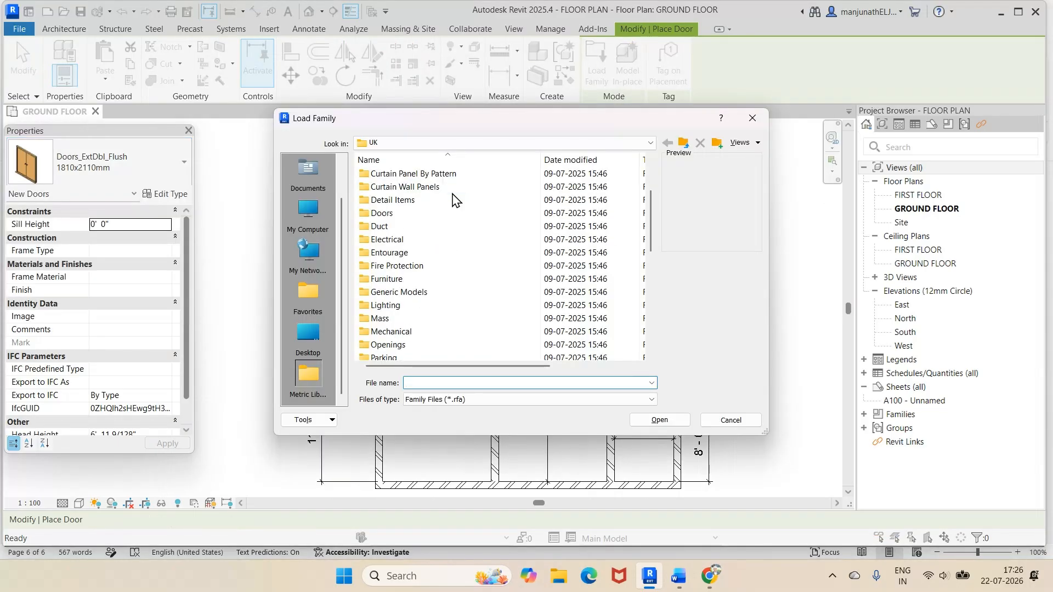
pyautogui.scroll(-2, 453, 200)
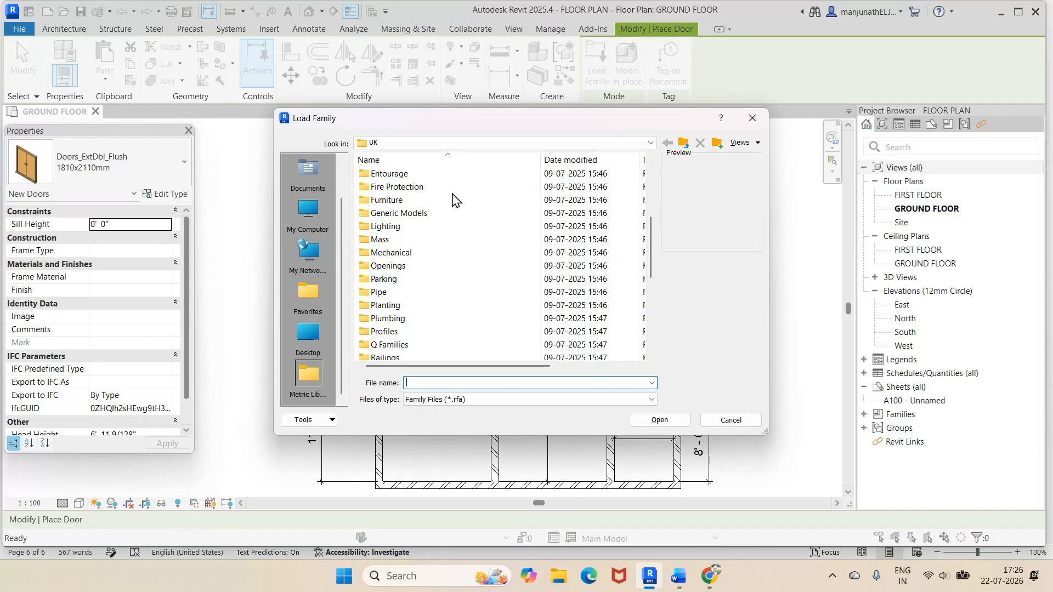
pyautogui.scroll(-3, 453, 199)
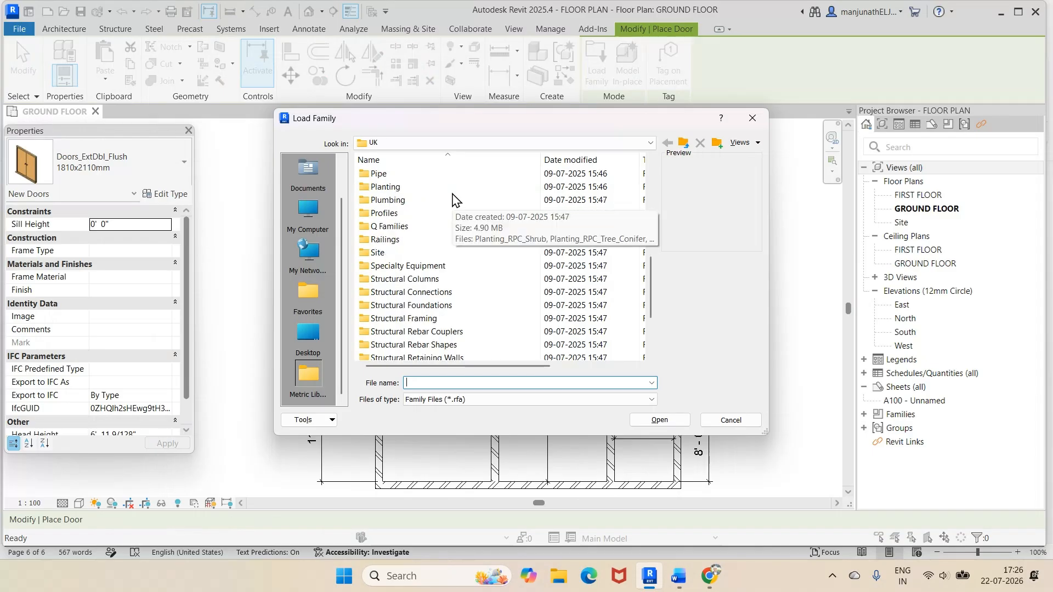
pyautogui.scroll(6, 428, 298)
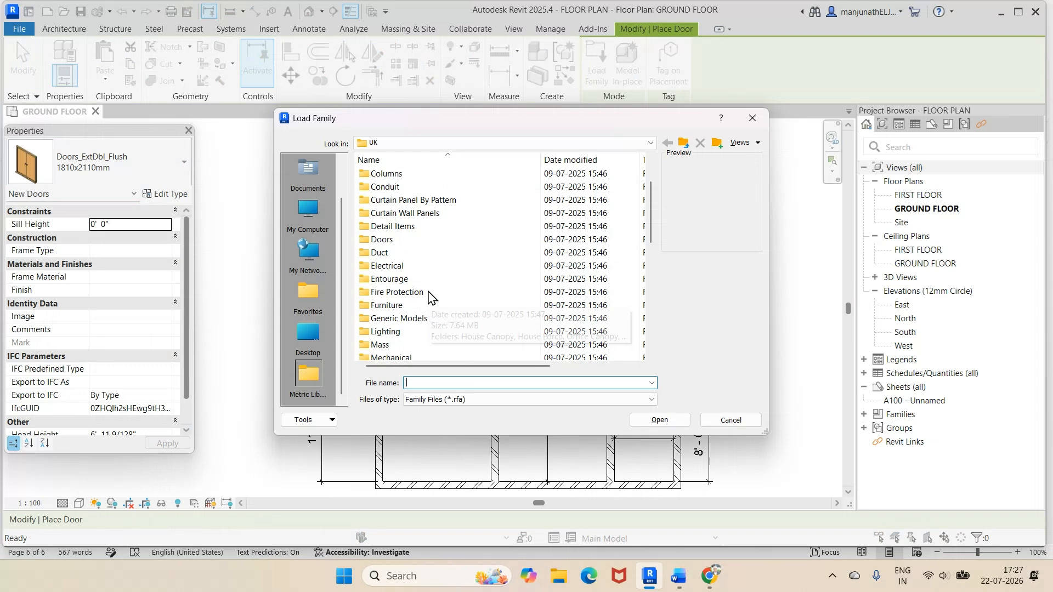
pyautogui.scroll(2, 429, 298)
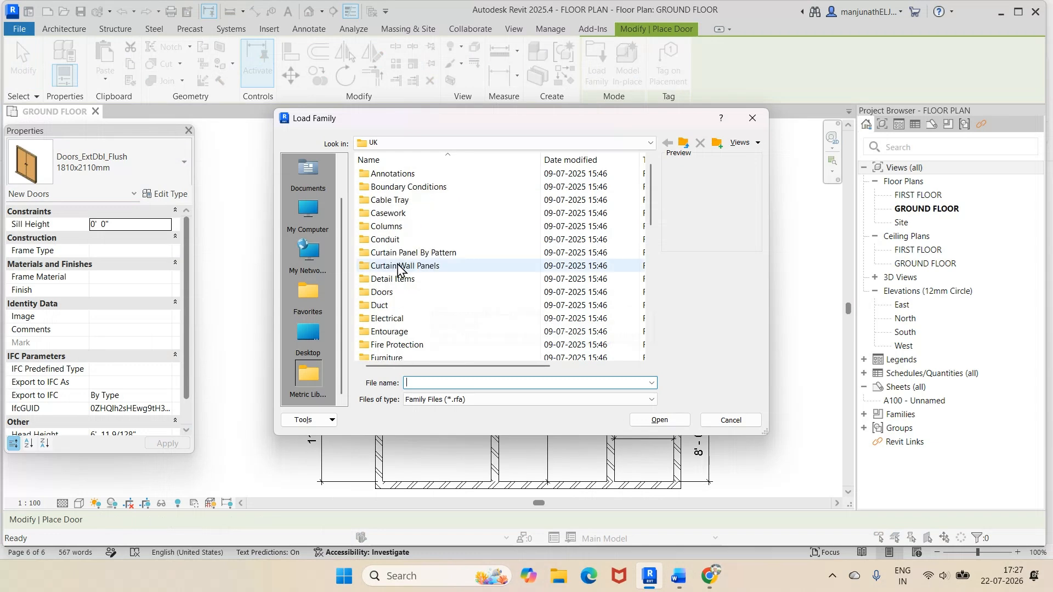
pyautogui.doubleClick(385, 293)
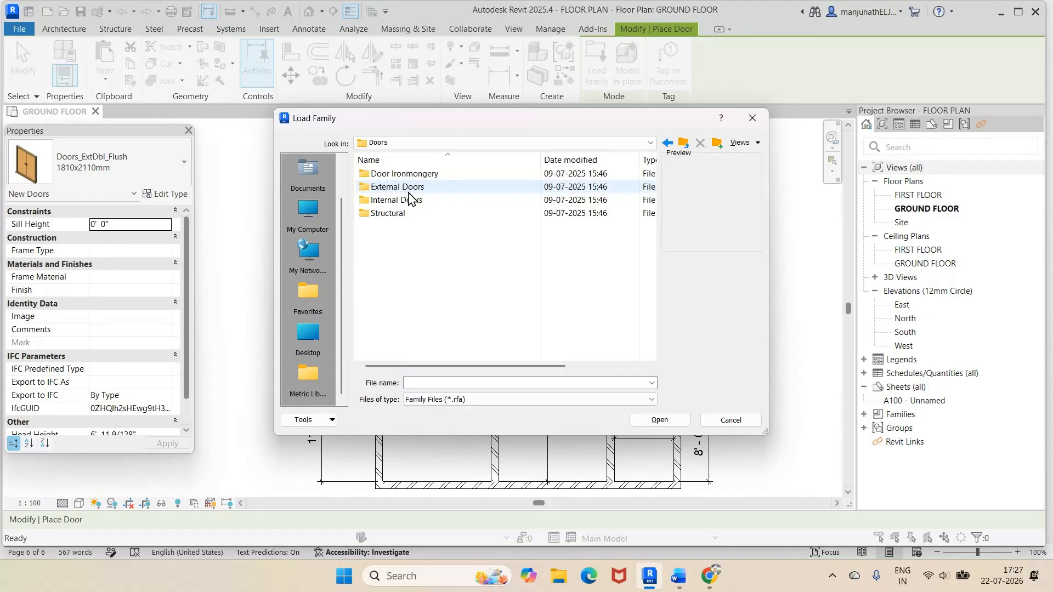
pyautogui.doubleClick(409, 188)
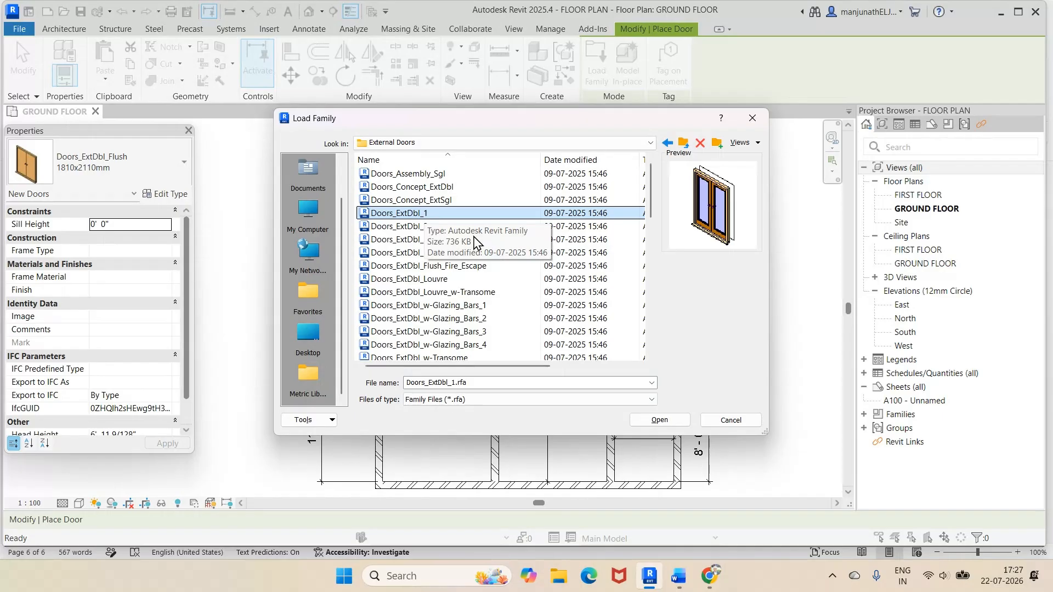
# Preview several external door families, including Doors_ExtSgl_1, 9, 11 and 14, and close the family browser without loading any.
pyautogui.click(464, 266)
pyautogui.scroll(-1, 448, 296)
pyautogui.scroll(-1, 447, 293)
pyautogui.click(433, 297)
pyautogui.scroll(-3, 431, 299)
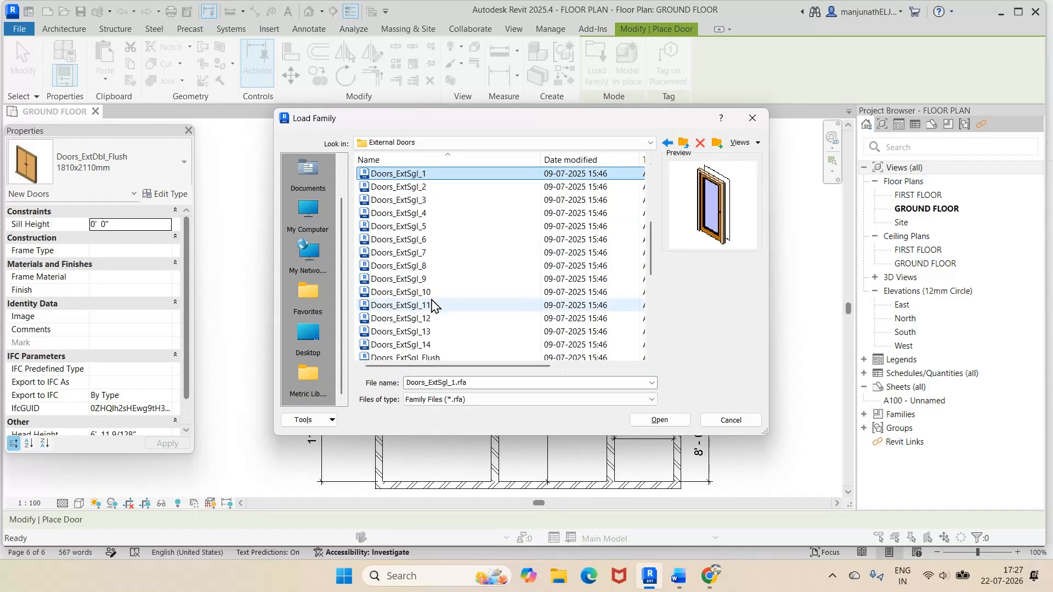
pyautogui.click(431, 279)
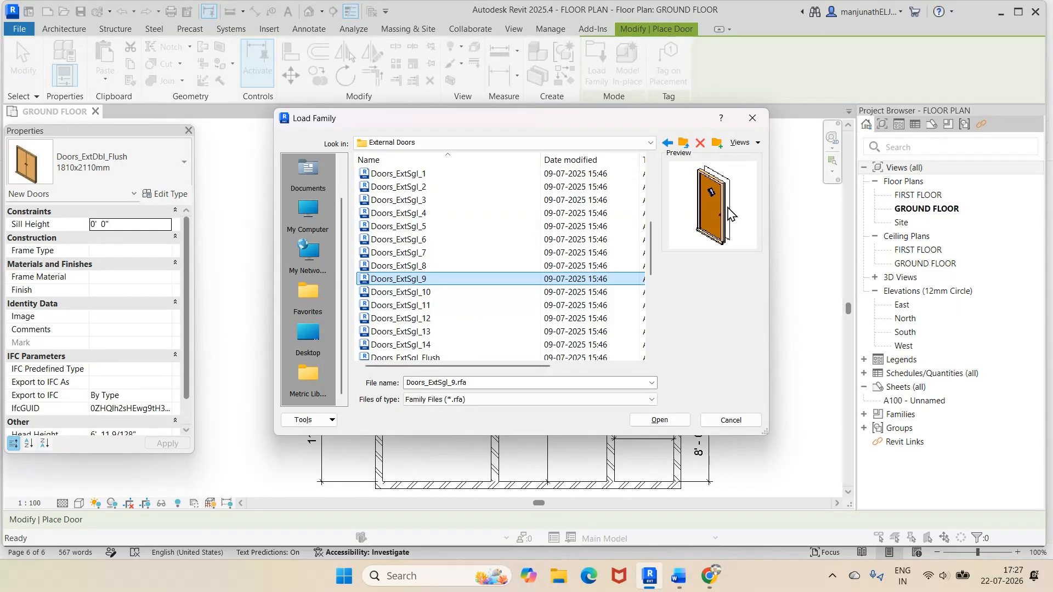
pyautogui.click(426, 305)
pyautogui.scroll(-2, 426, 296)
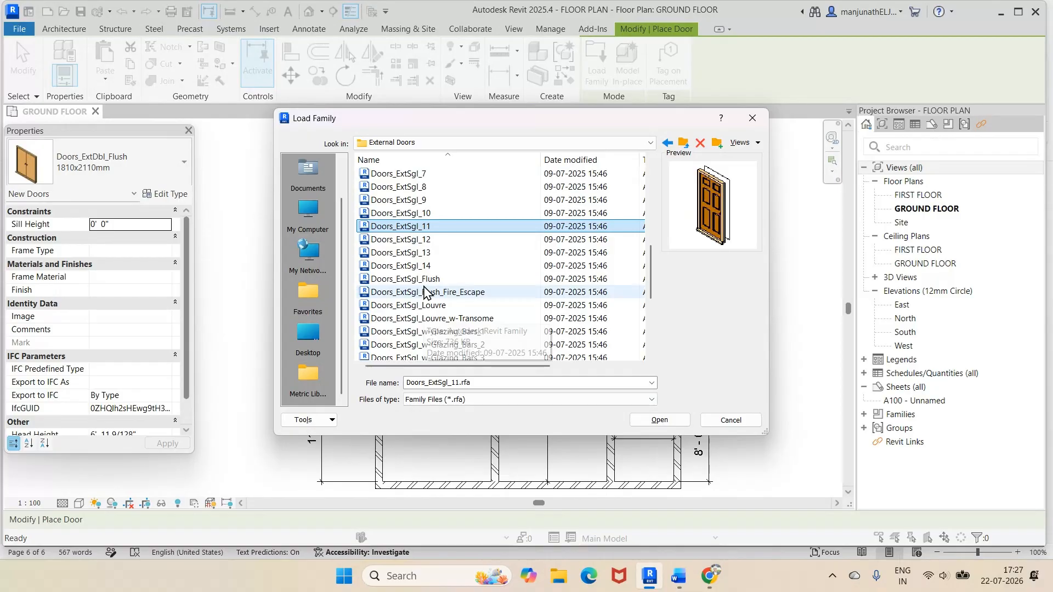
pyautogui.click(400, 266)
pyautogui.scroll(-3, 417, 269)
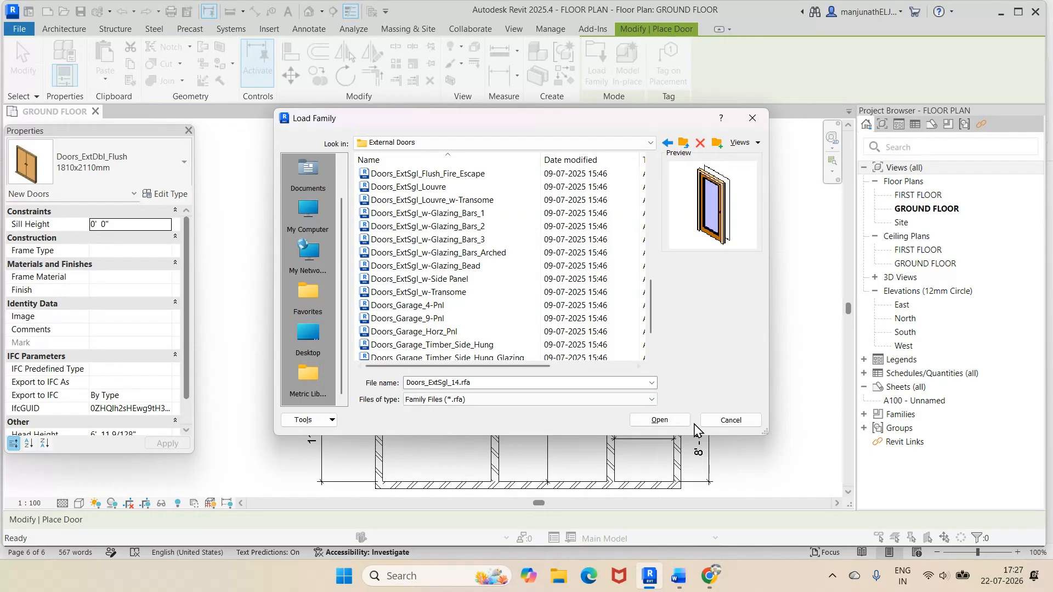
pyautogui.click(685, 420)
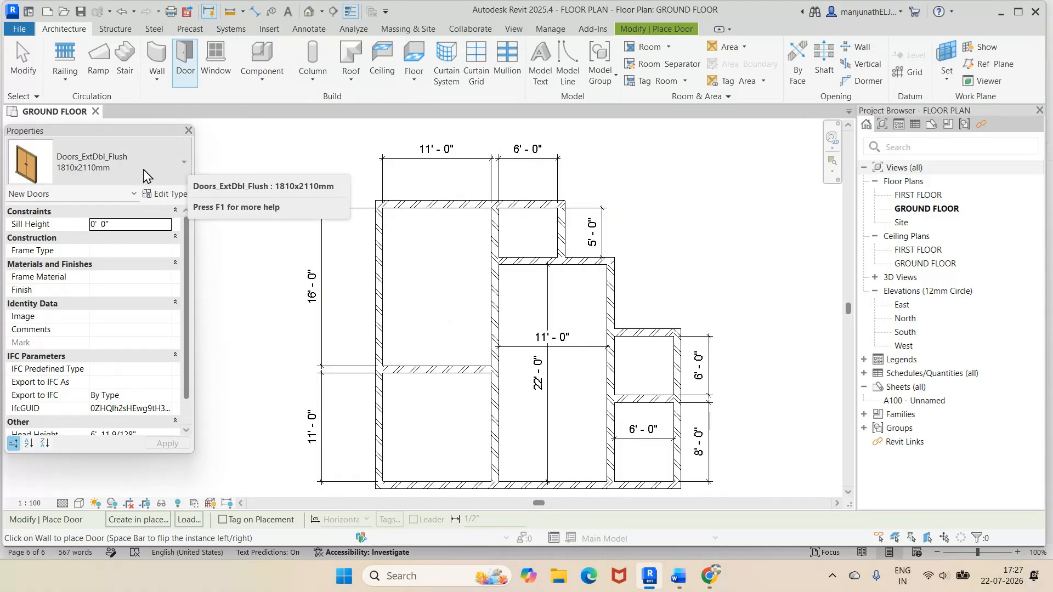
# Select the Doors_IntSgl 810x2110mm type, check the door sizes in the Word specification, and duplicate the type as "D 4' X 7'".
pyautogui.click(111, 163)
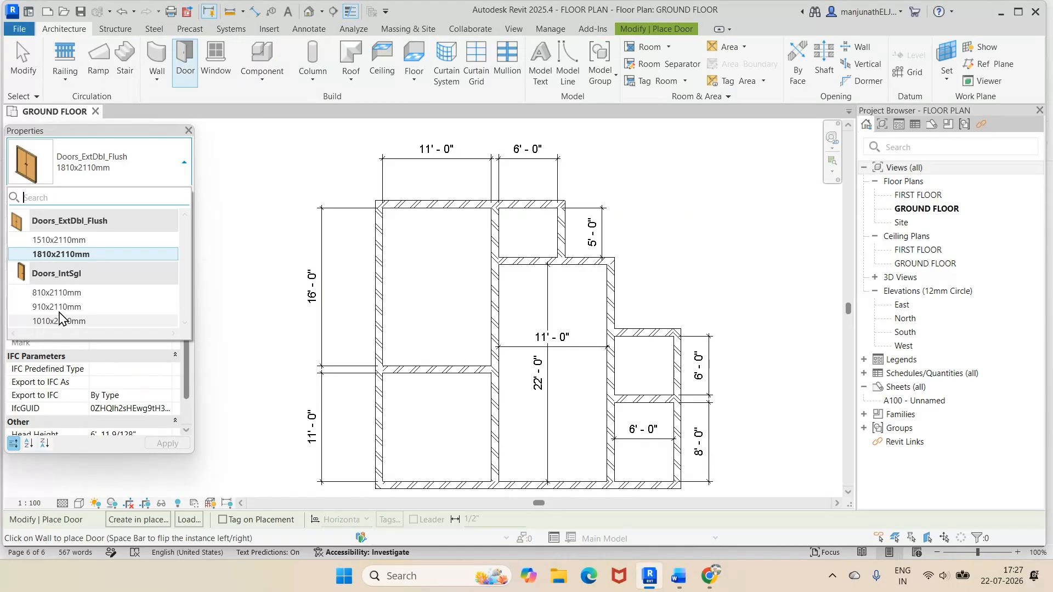
pyautogui.click(65, 293)
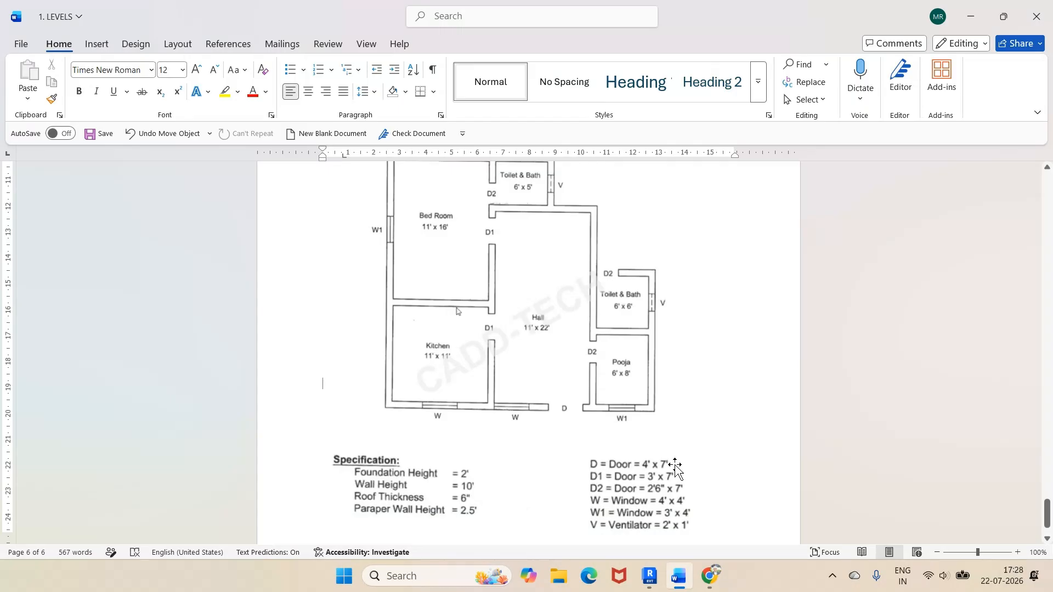
pyautogui.click(650, 577)
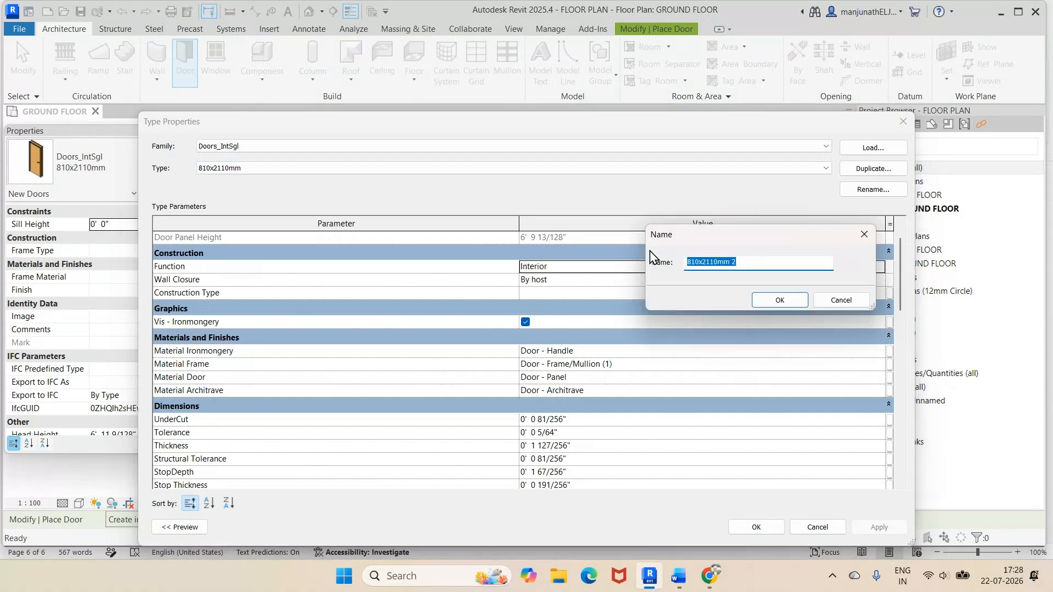
pyautogui.write('D')
pyautogui.write("4' X 7'")
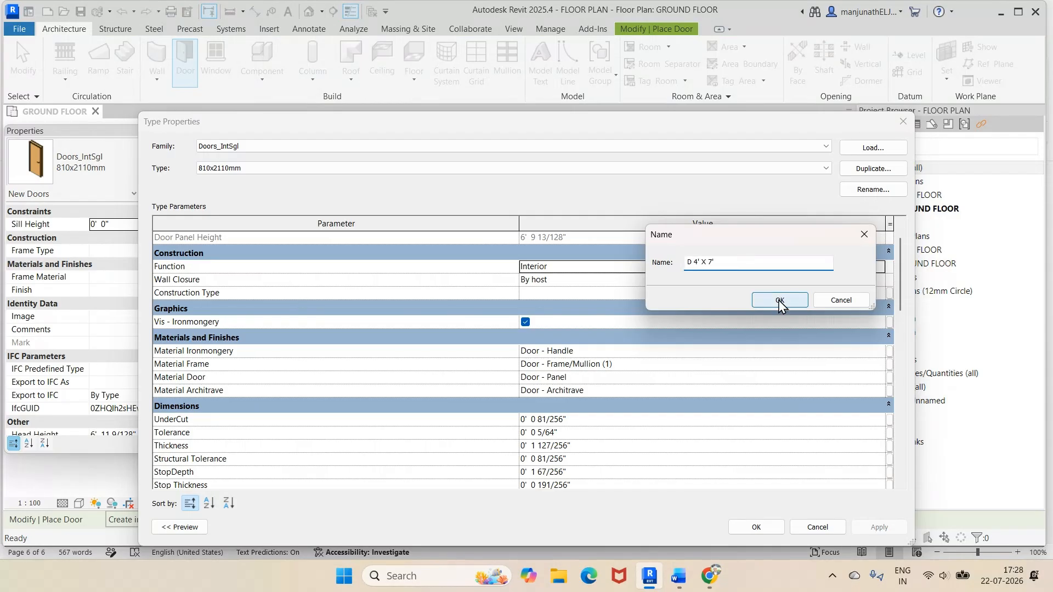
pyautogui.click(779, 301)
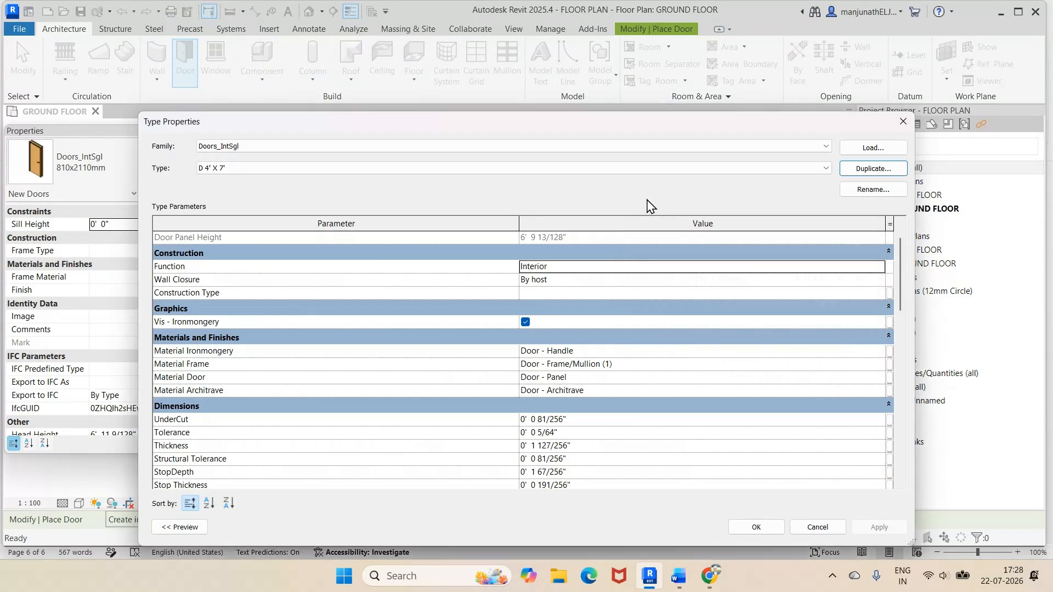
# Set the new door type's Rough Width to 4' and Rough Height to 7', and apply the type properties.
pyautogui.scroll(-2, 481, 420)
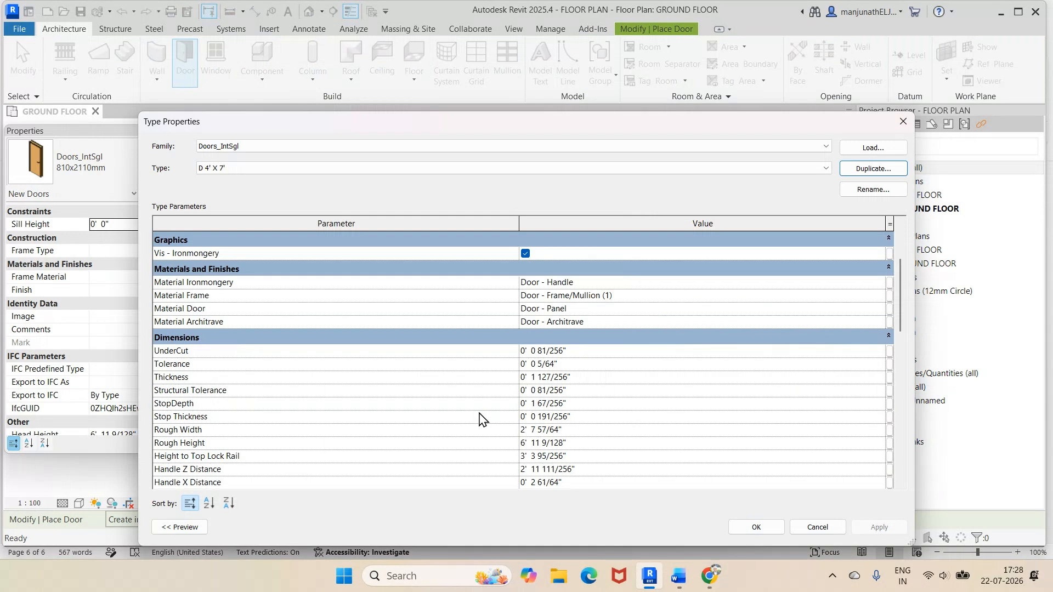
pyautogui.scroll(-1, 481, 419)
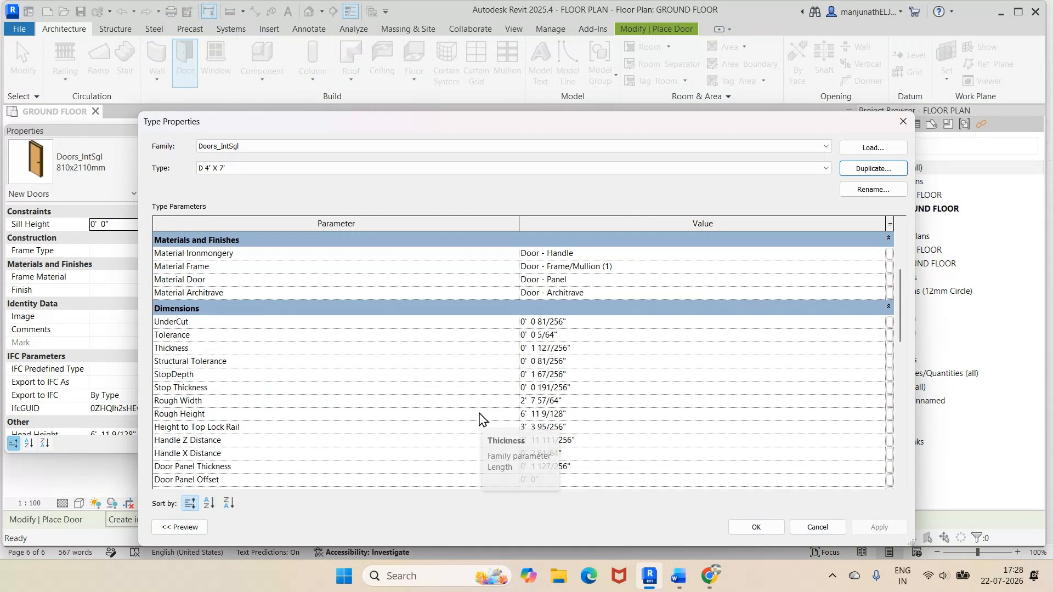
pyautogui.scroll(-1, 481, 419)
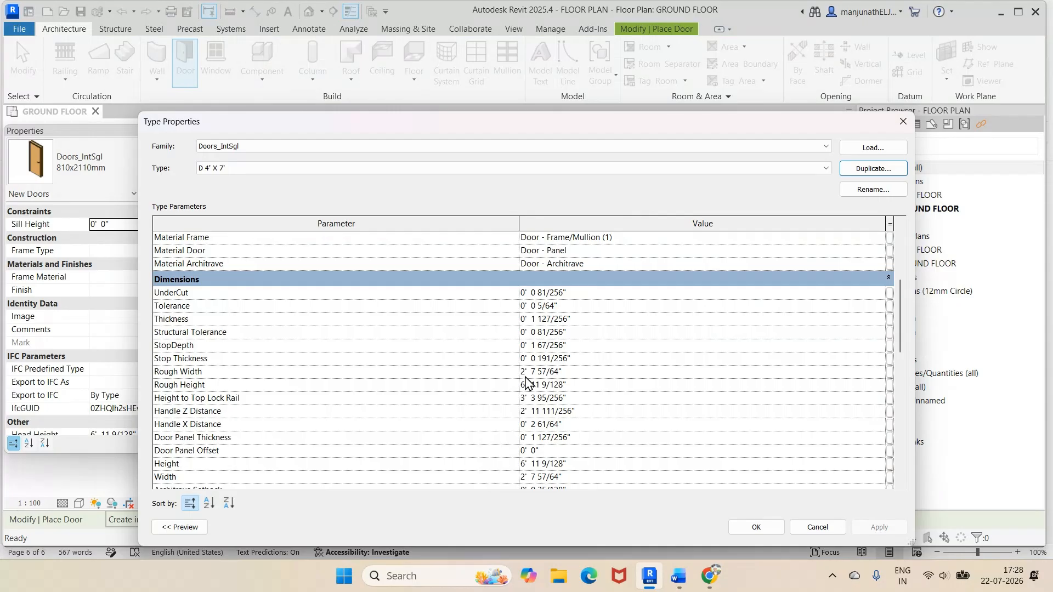
pyautogui.click(565, 373)
pyautogui.write('4')
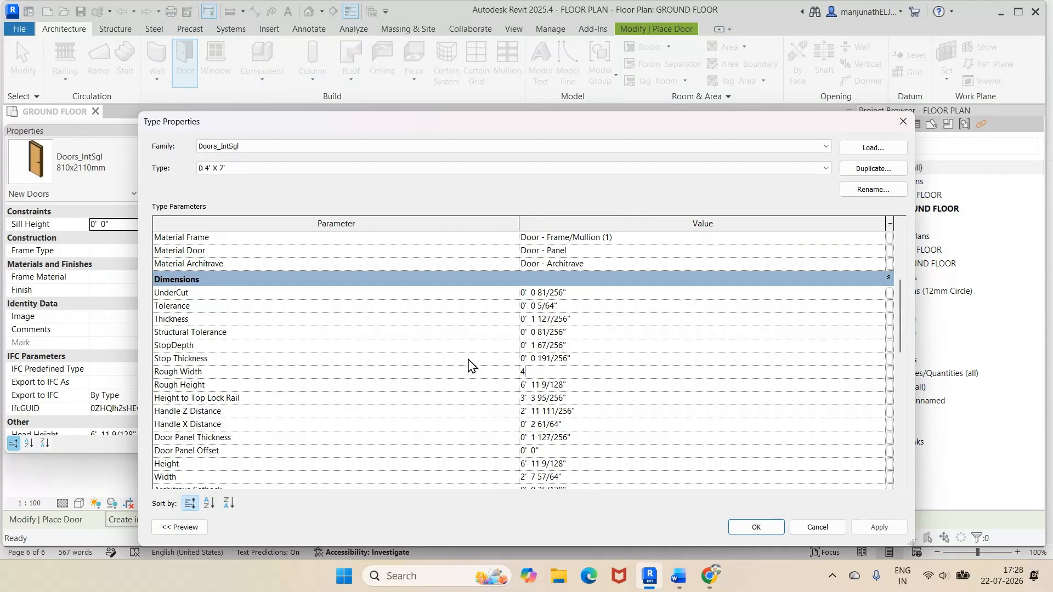
pyautogui.write("'")
pyautogui.click(571, 385)
pyautogui.write('7')
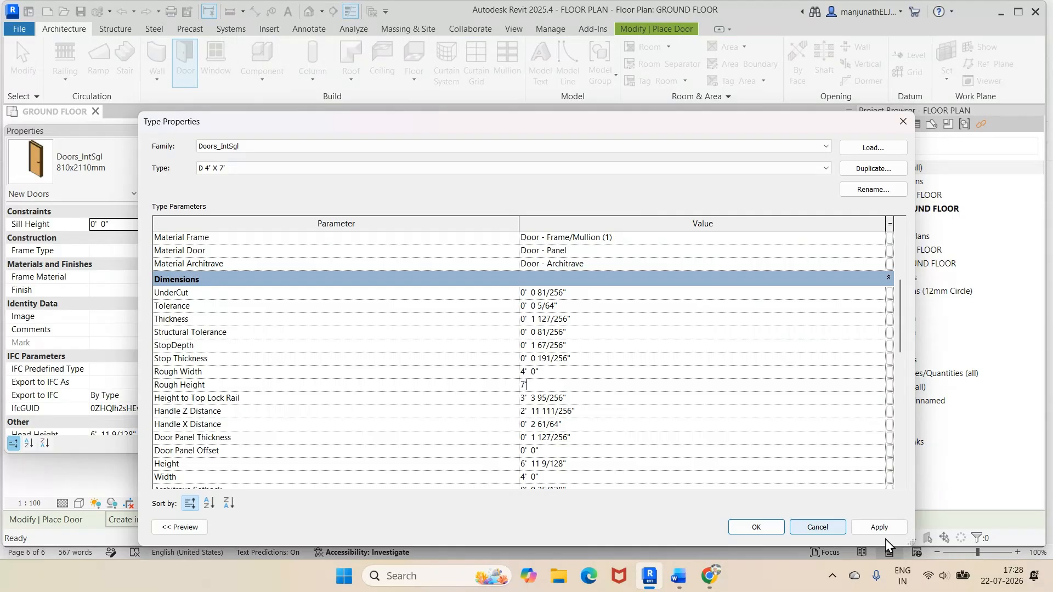
pyautogui.click(765, 529)
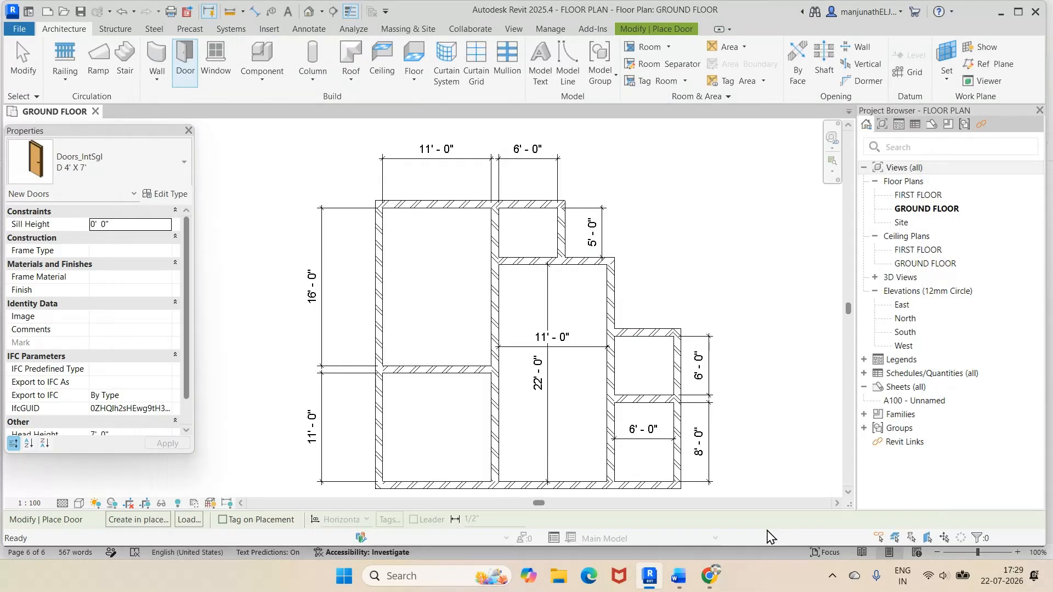
# Place the D 4' X 7' door in the hall's lower wall, 6" from the right-hand wall, swinging inward and hinged on the right.
pyautogui.scroll(2, 571, 481)
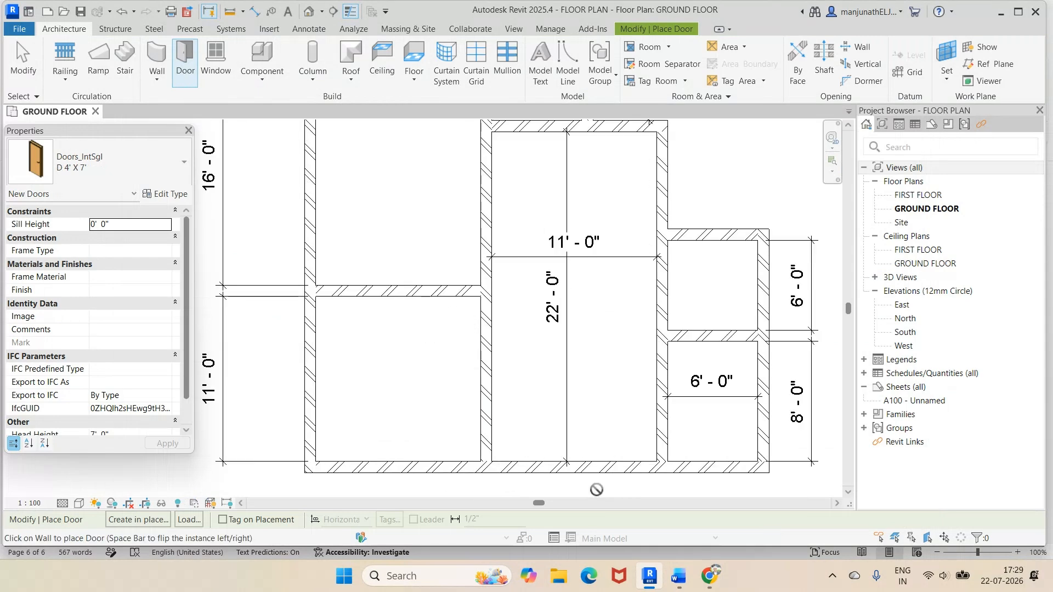
pyautogui.click(679, 576)
pyautogui.click(649, 576)
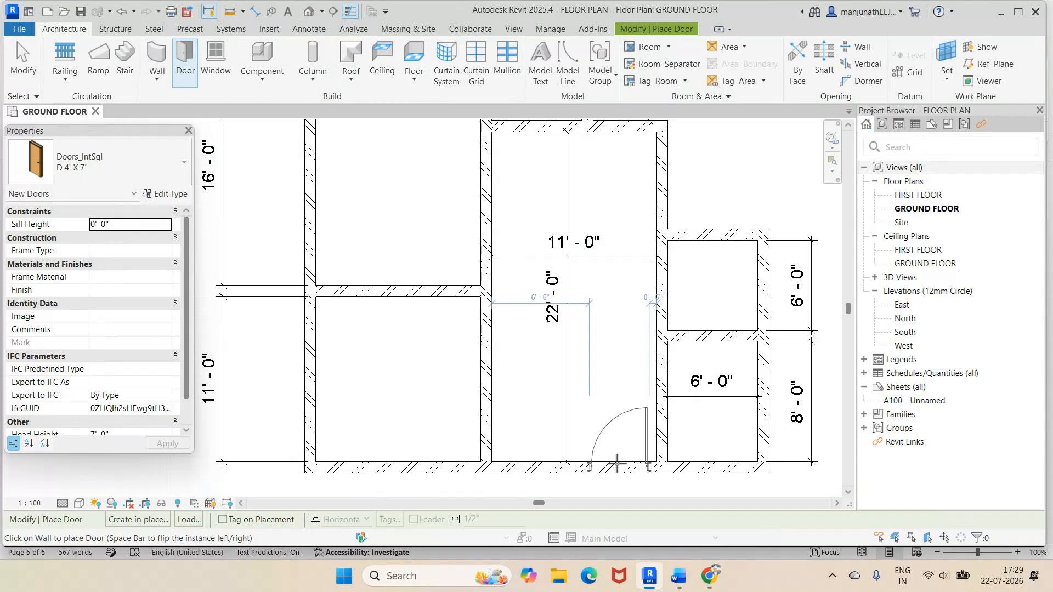
pyautogui.scroll(2, 617, 463)
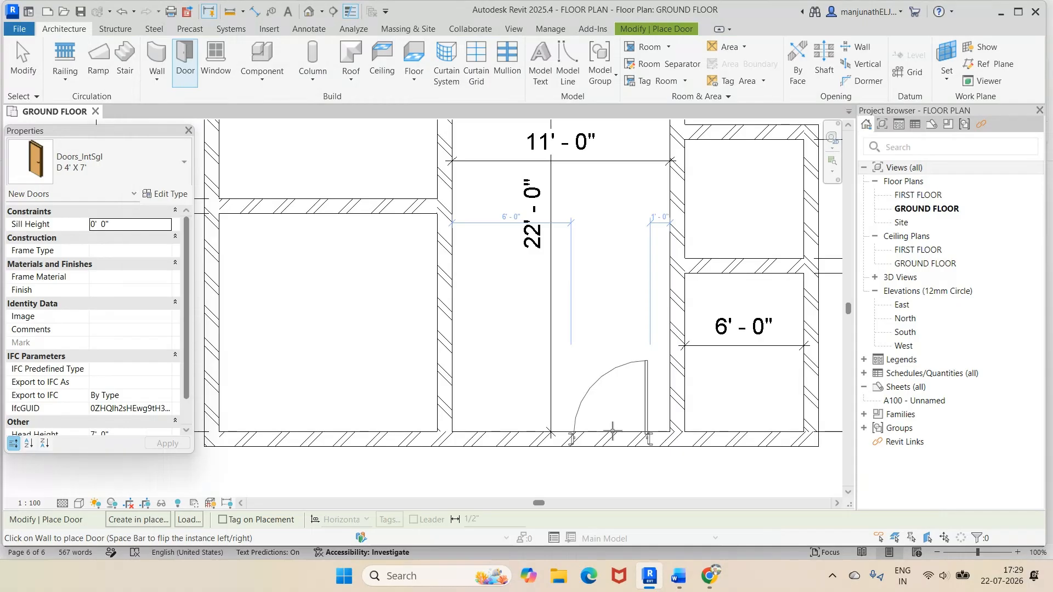
pyautogui.press('space')
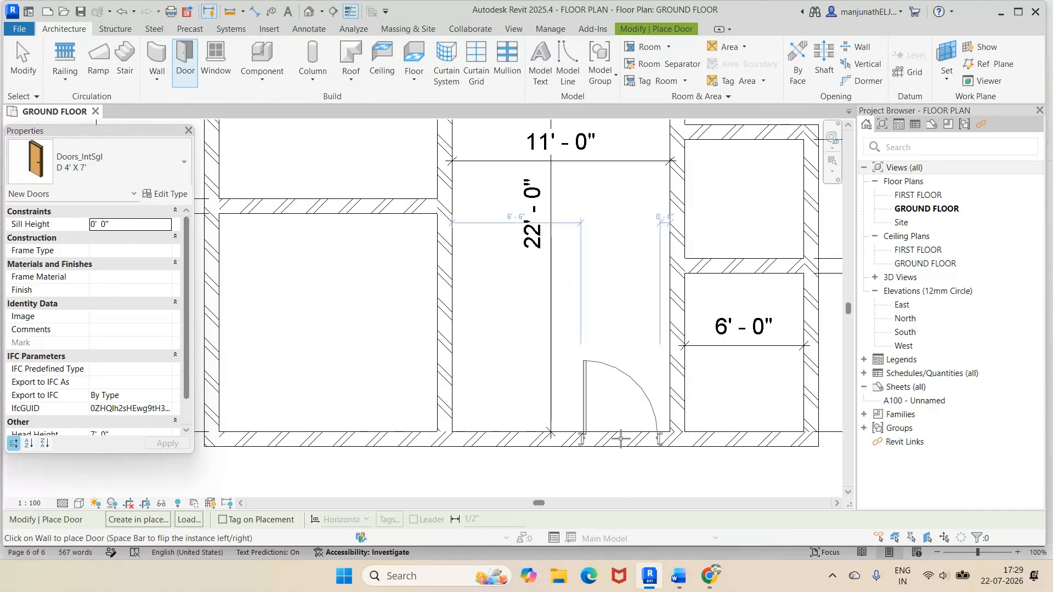
pyautogui.press('space')
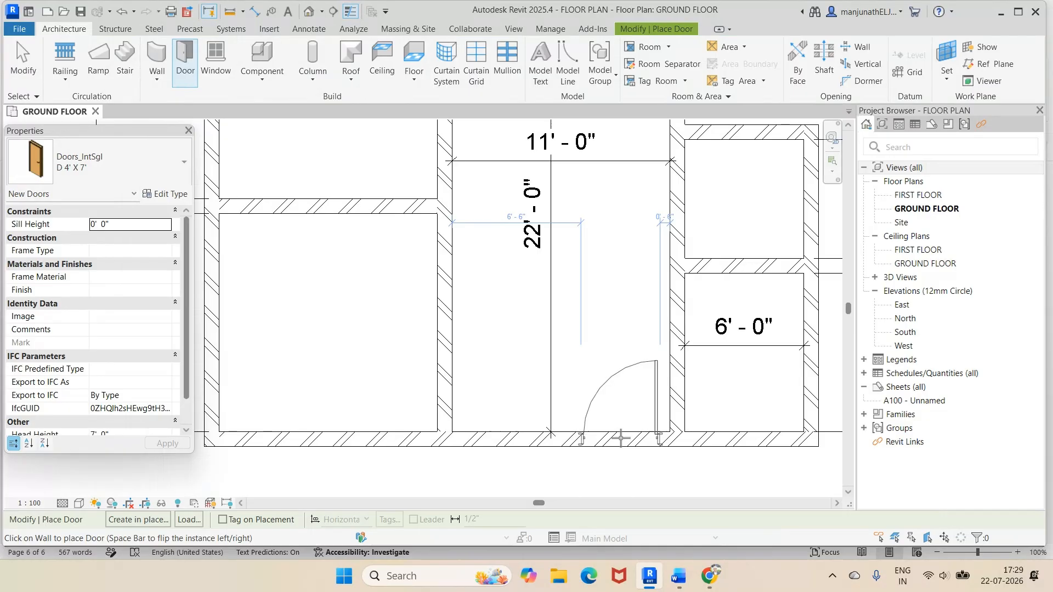
pyautogui.click(621, 438)
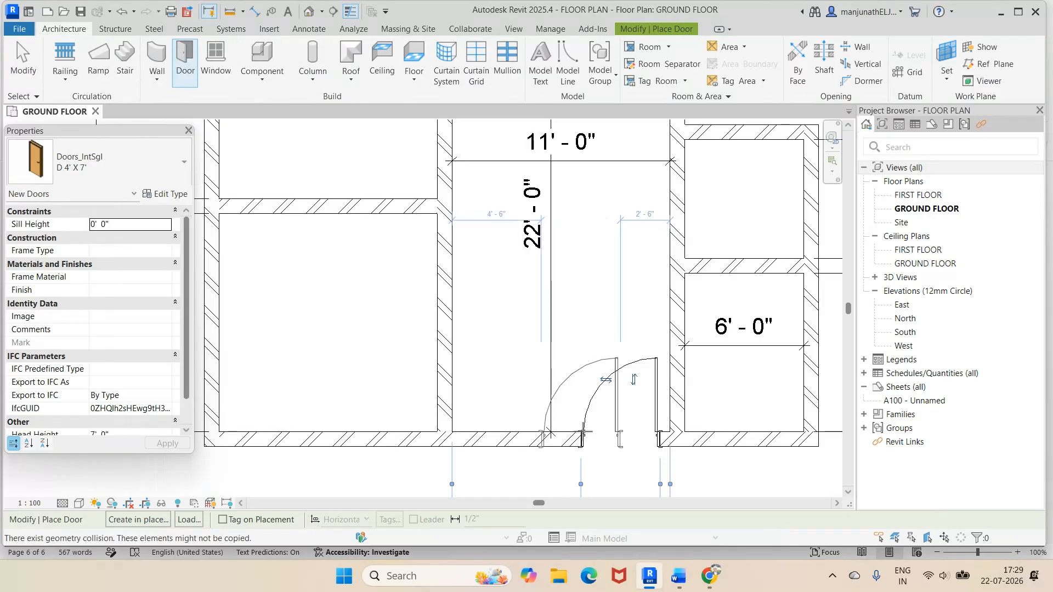
pyautogui.scroll(1, 633, 456)
pyautogui.moveTo(633, 457); pyautogui.dragTo(602, 357, button='middle')
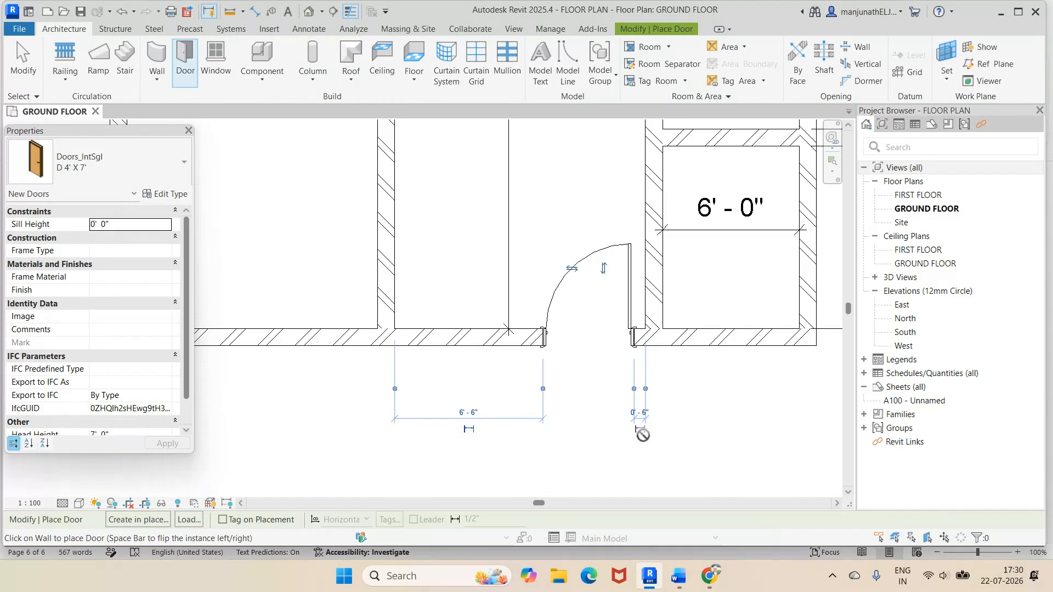
pyautogui.press('Escape')
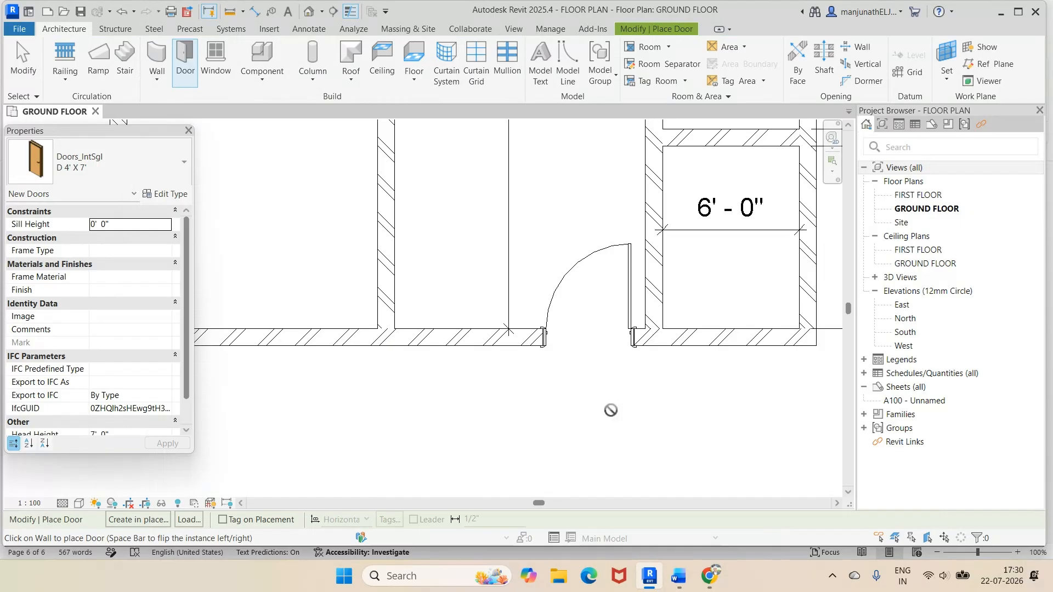
# Set the hall's main door distance from the adjacent right-hand wall to 4.5".
pyautogui.press('Escape')
pyautogui.click(630, 313)
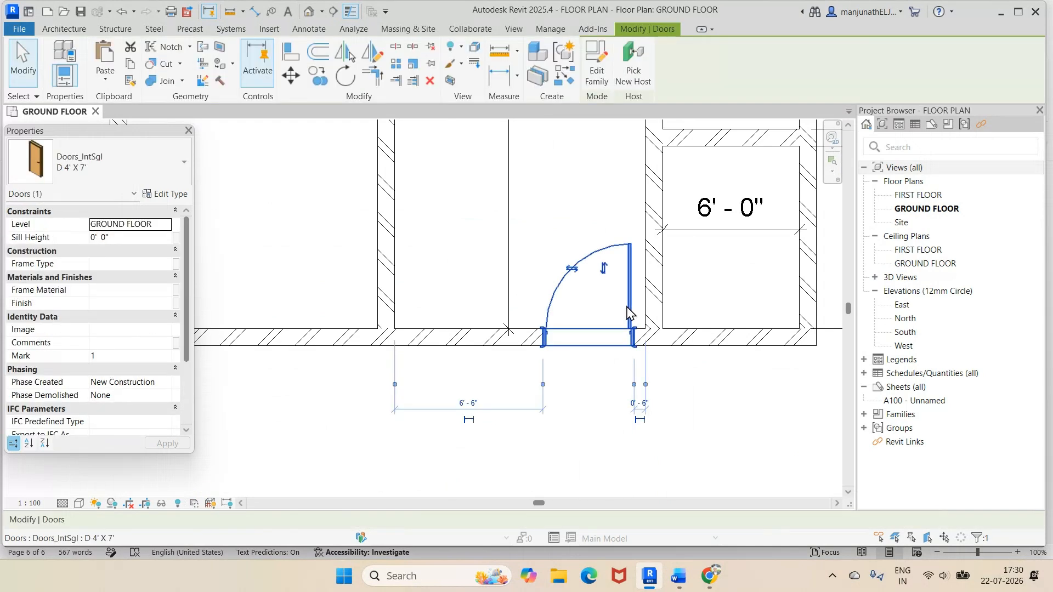
pyautogui.click(636, 405)
pyautogui.write('4.5"')
pyautogui.press('Return')
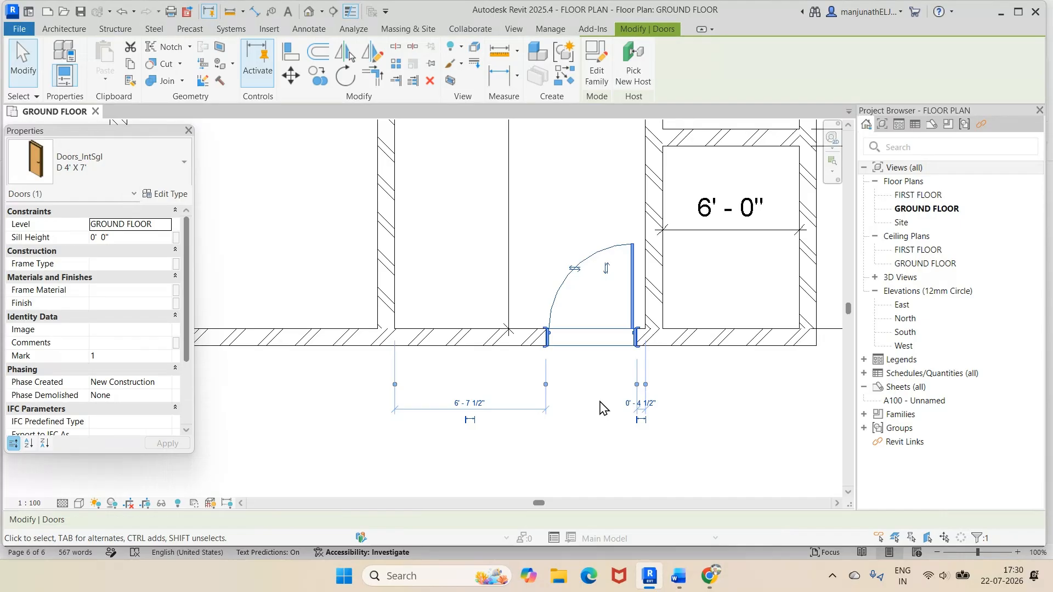
pyautogui.scroll(-2, 600, 409)
pyautogui.click(274, 183)
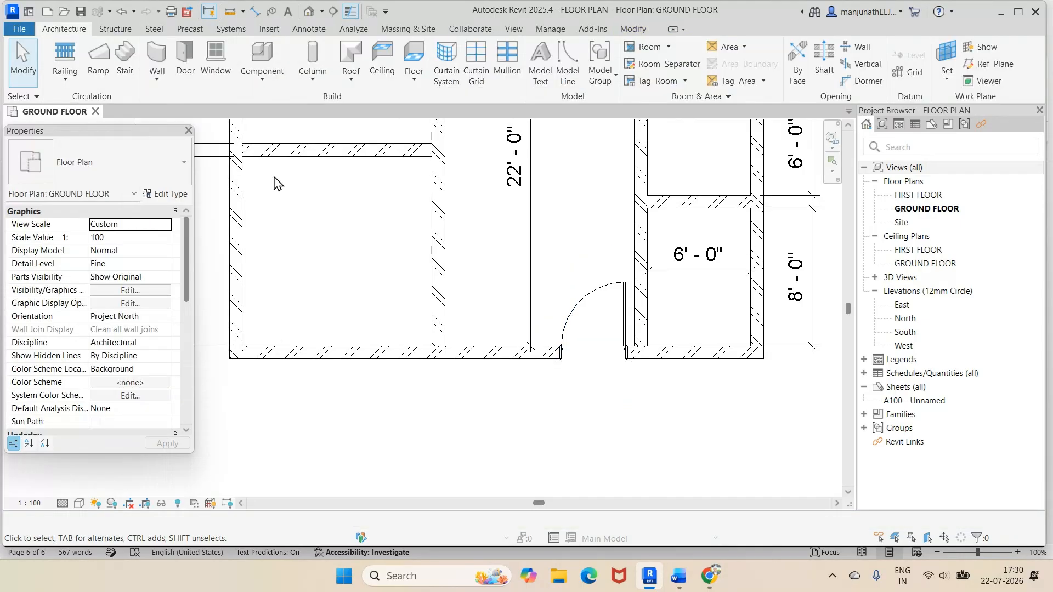
# View the model in 3D, check the D1 door size and locations in the Word floor plan, and return to the Revit ground floor plan.
pyautogui.click(309, 12)
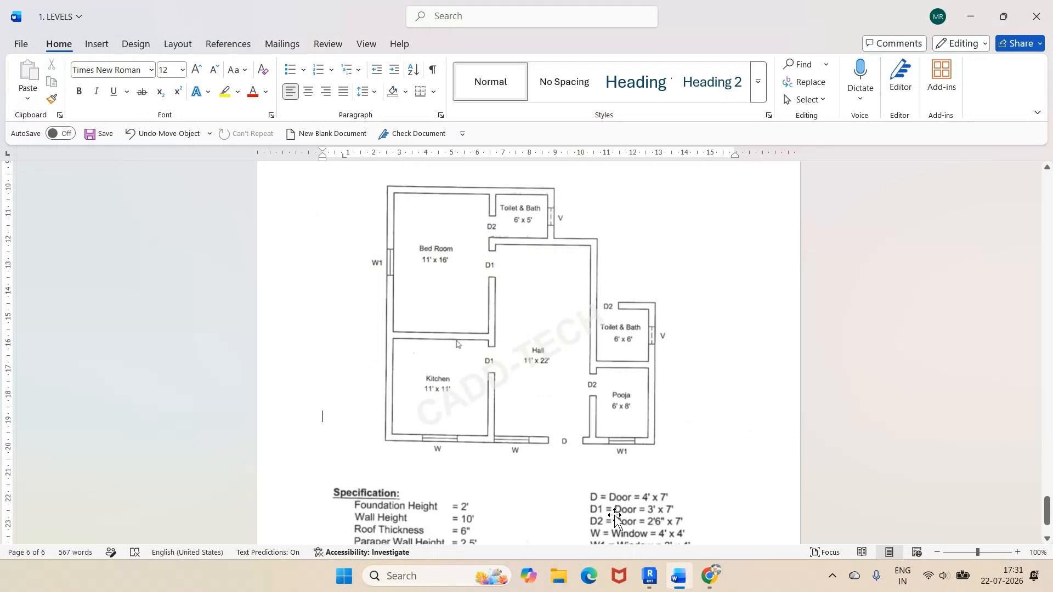
pyautogui.hotkey('alt', 'Tab')
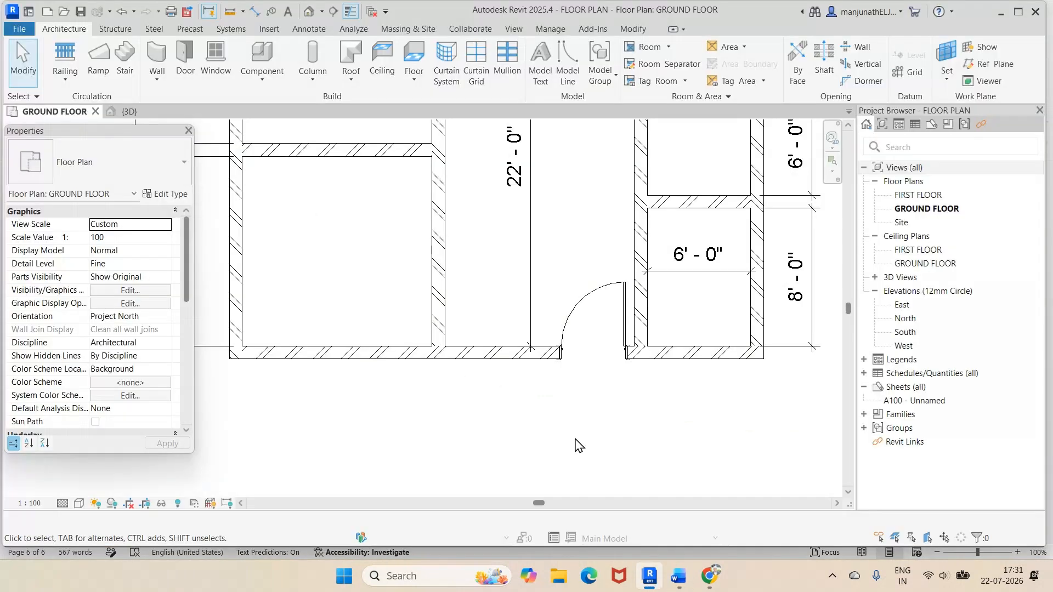
pyautogui.scroll(-3, 483, 368)
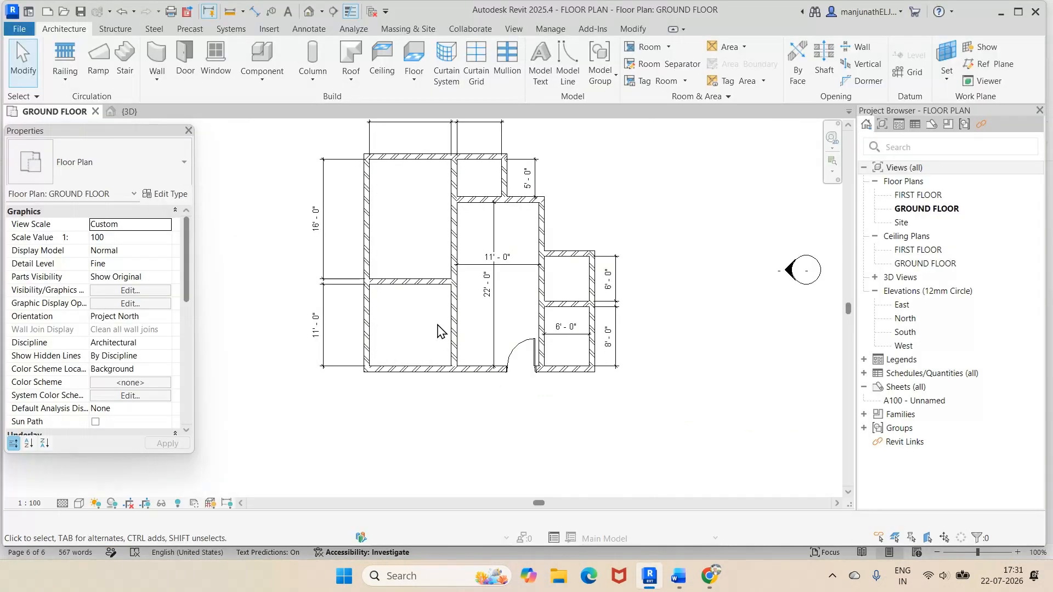
pyautogui.scroll(3, 423, 251)
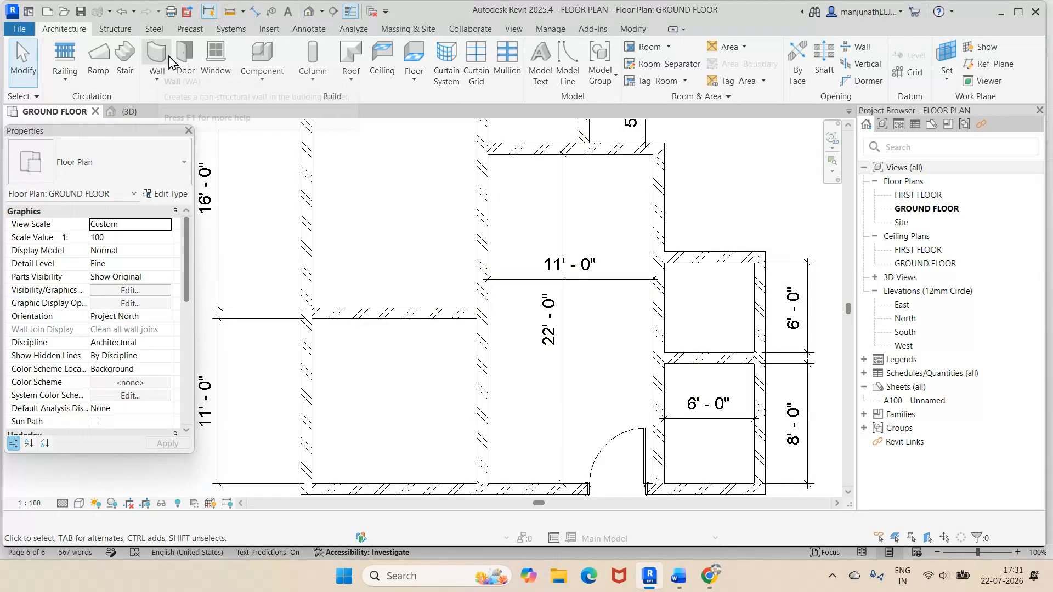
# Start placing a door and duplicate the D 4' X 7' type as "D1 3' X 7'".
pyautogui.click(184, 60)
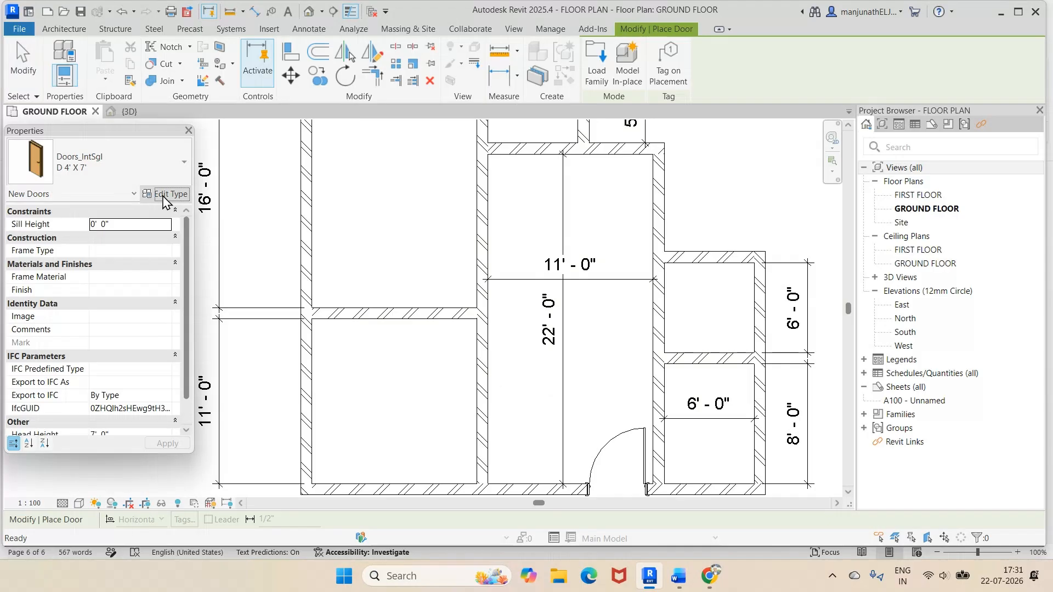
pyautogui.click(164, 195)
pyautogui.click(873, 169)
pyautogui.write('D1 3')
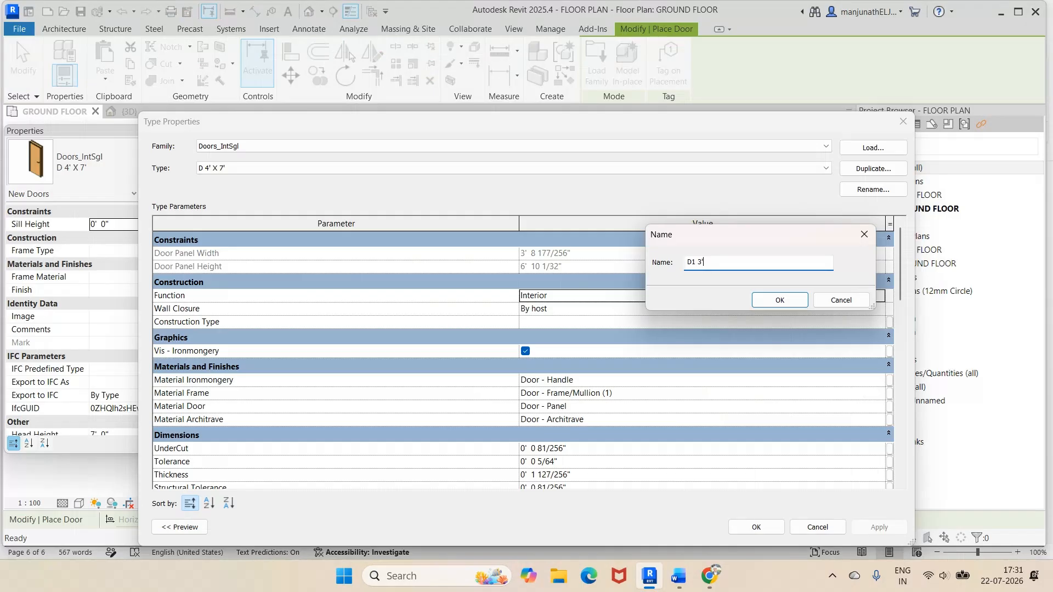
pyautogui.write("' X 7'")
pyautogui.press('Return')
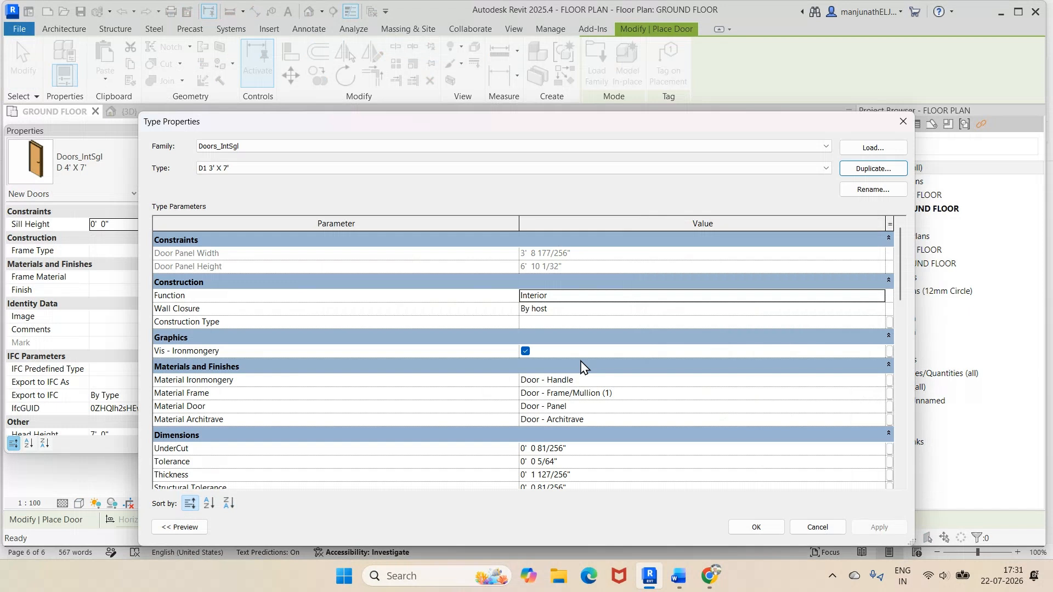
# Set the new D1 door type's Rough Width to 3' and apply the type properties.
pyautogui.scroll(-3, 583, 366)
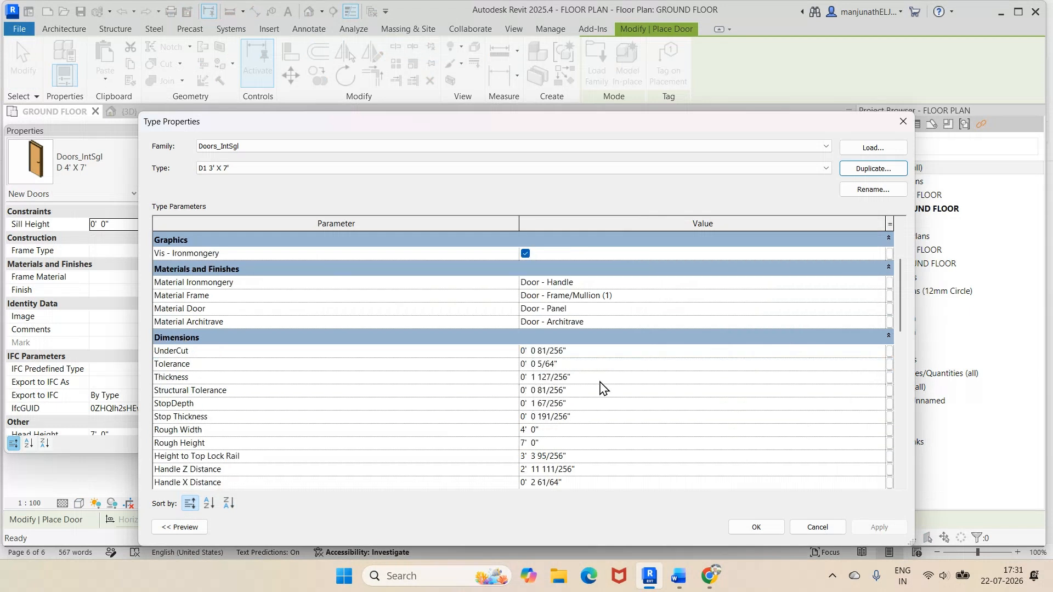
pyautogui.click(532, 429)
pyautogui.write('3')
pyautogui.press('Return')
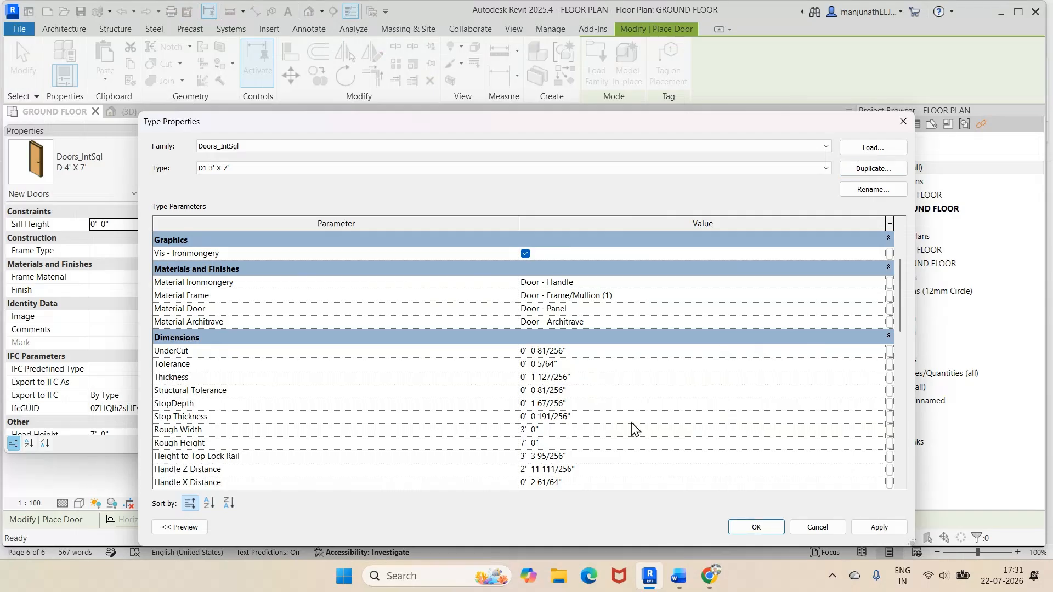
pyautogui.scroll(-3, 241, 422)
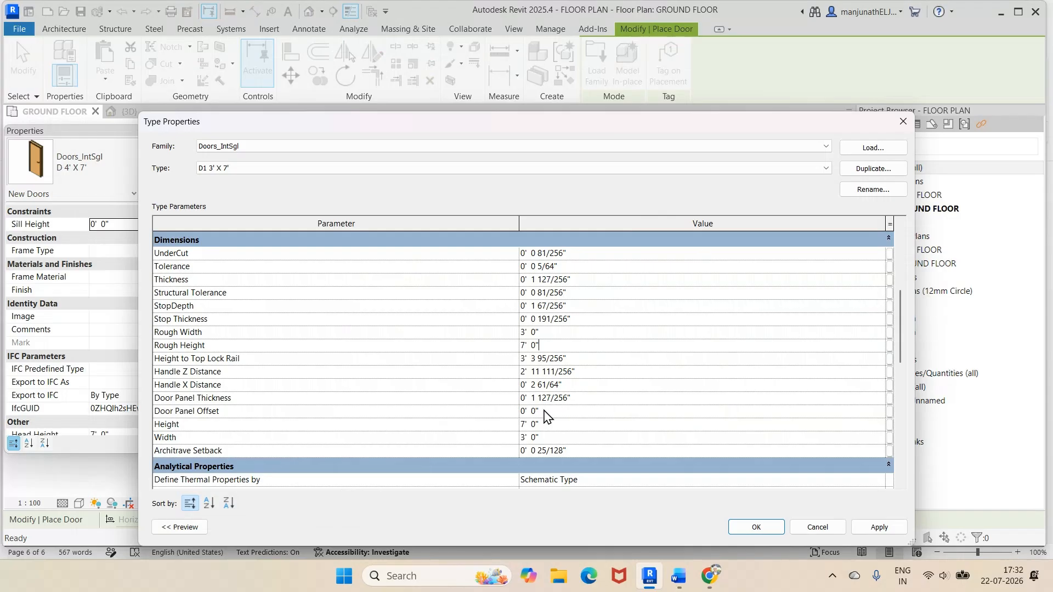
pyautogui.click(880, 529)
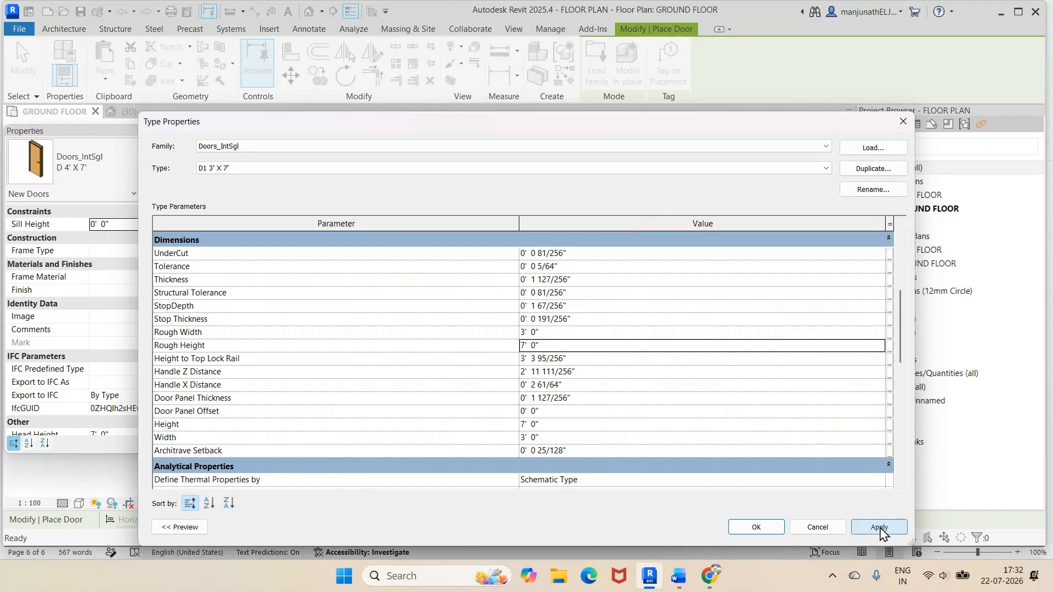
pyautogui.click(755, 528)
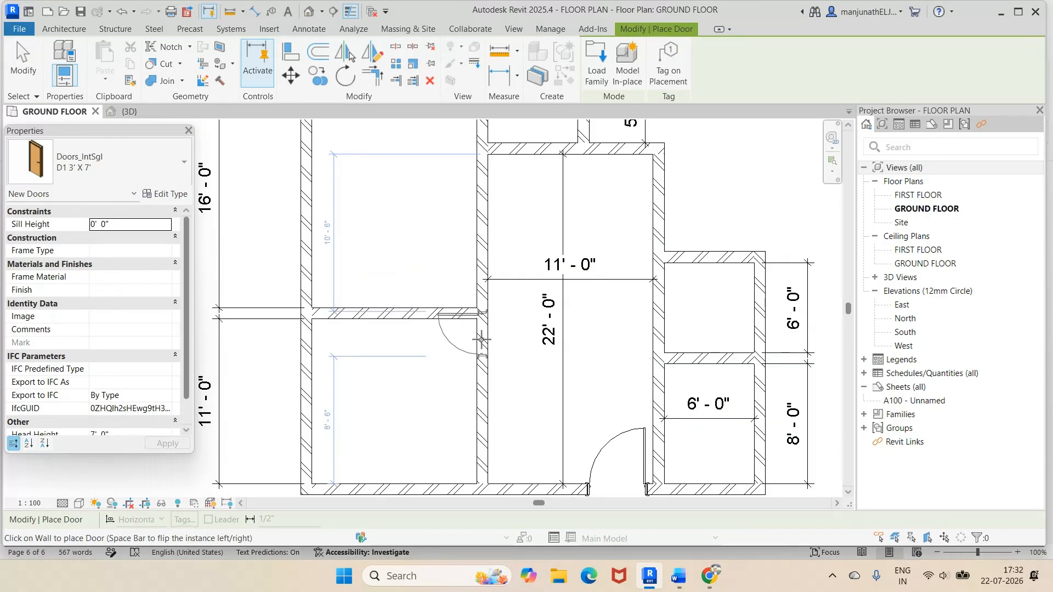
# Place a D1 3' X 7' door in the kitchen-hall wall, about 1' 6" below the bedroom partition, swinging into the kitchen.
pyautogui.scroll(-1, 500, 379)
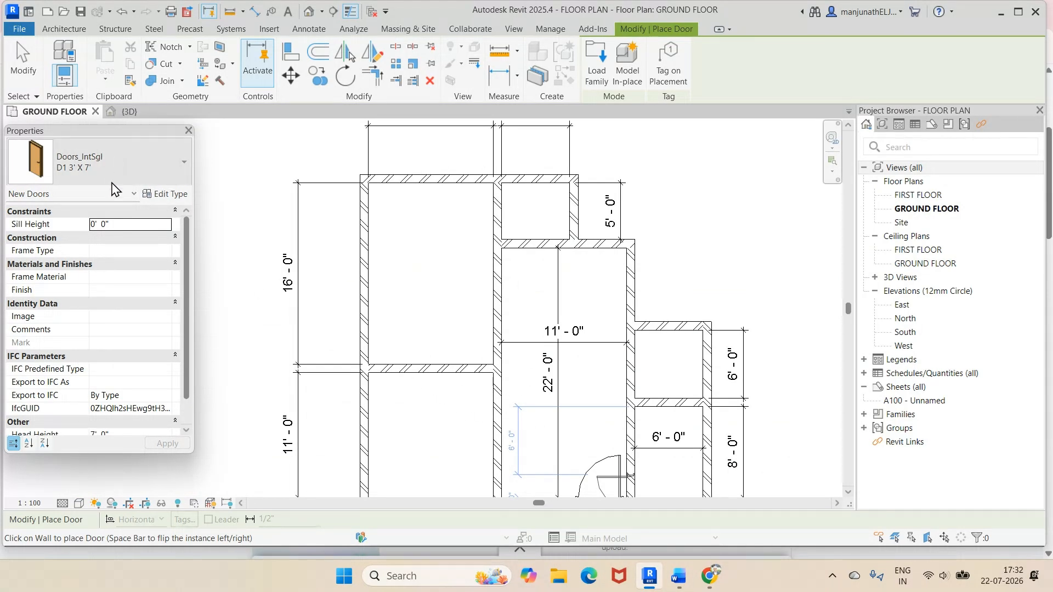
pyautogui.press('Escape')
pyautogui.press('Escape')
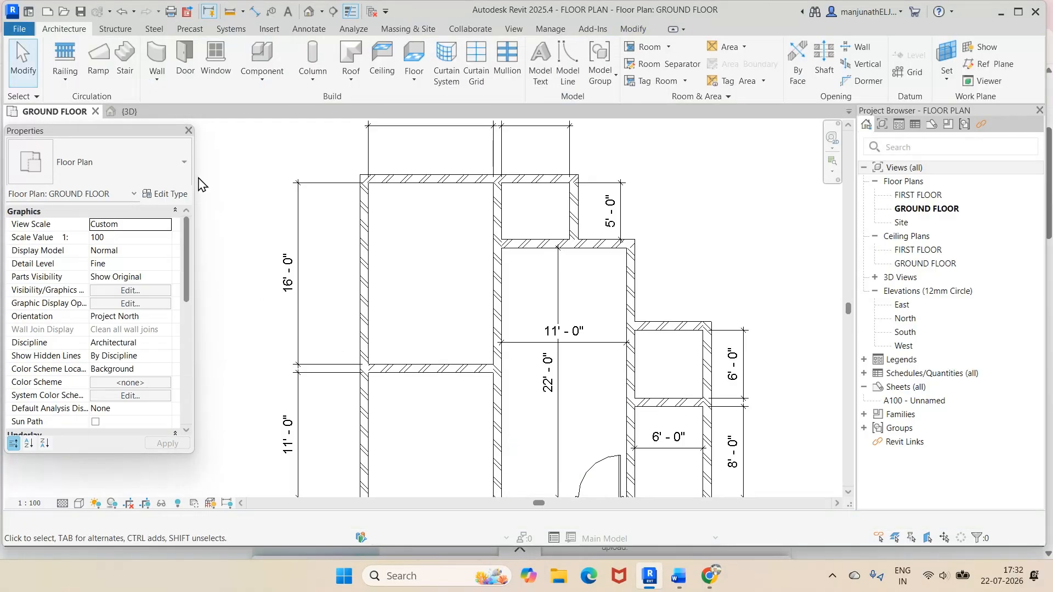
pyautogui.click(181, 54)
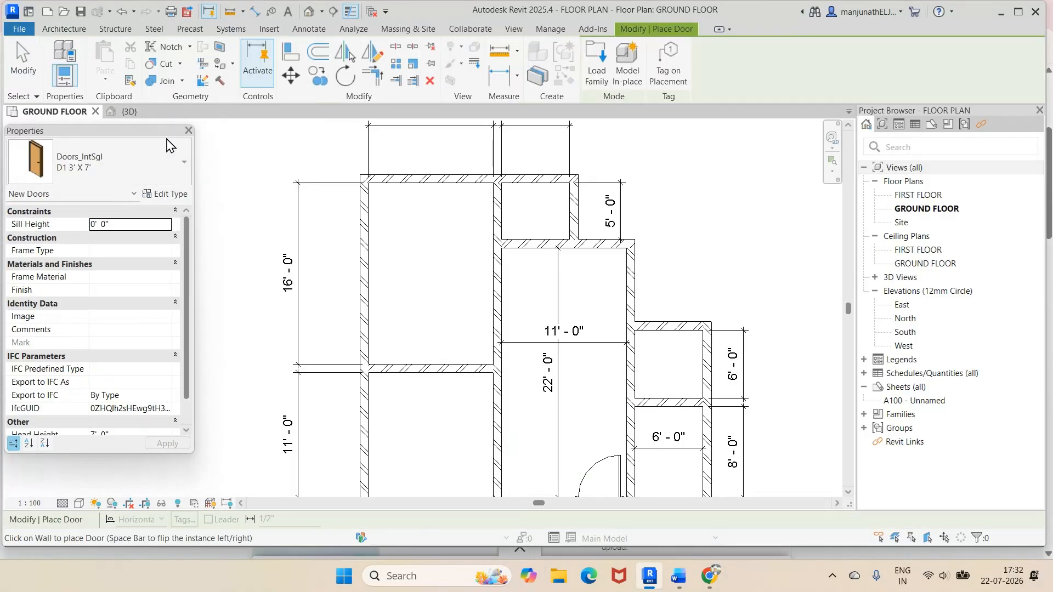
pyautogui.click(494, 406)
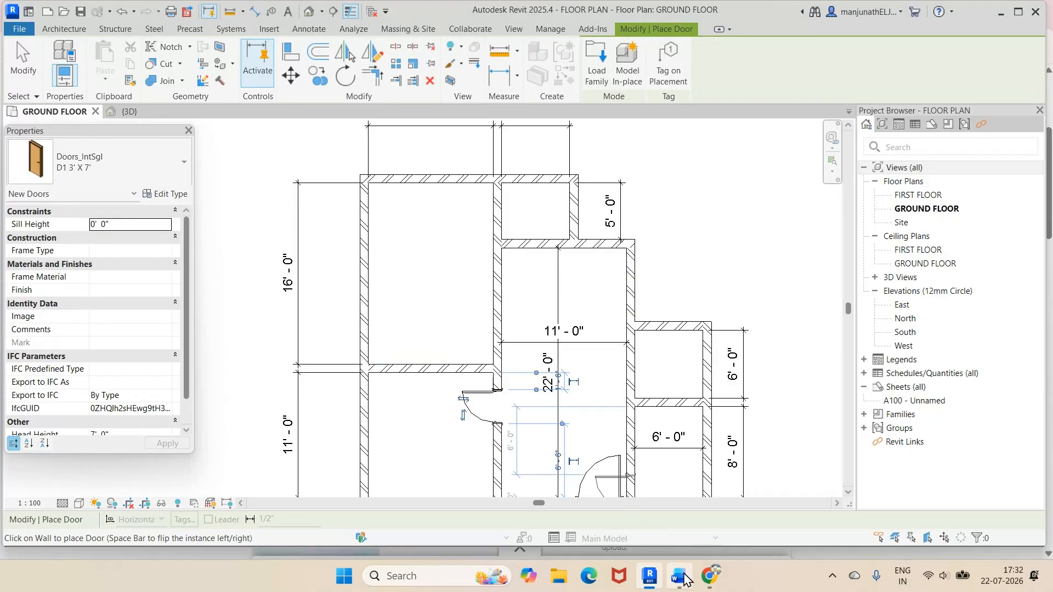
# Check the bedroom door in the Word plan and place a D1 3' X 7' door in the bedroom-hall wall, 6" below the hall's upper wall, swinging into the hall.
pyautogui.moveTo(679, 578)
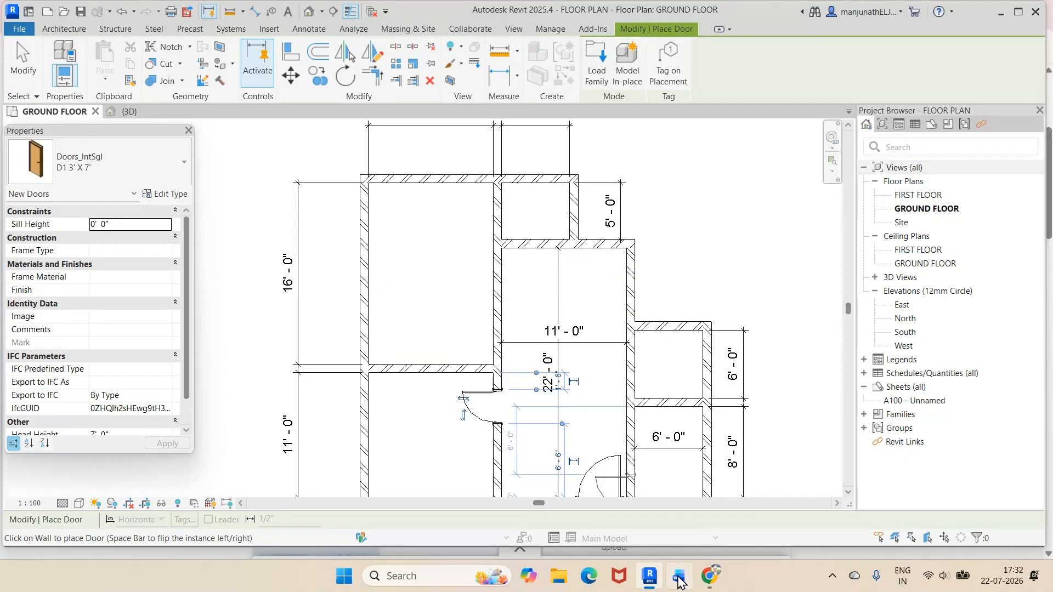
pyautogui.click(679, 580)
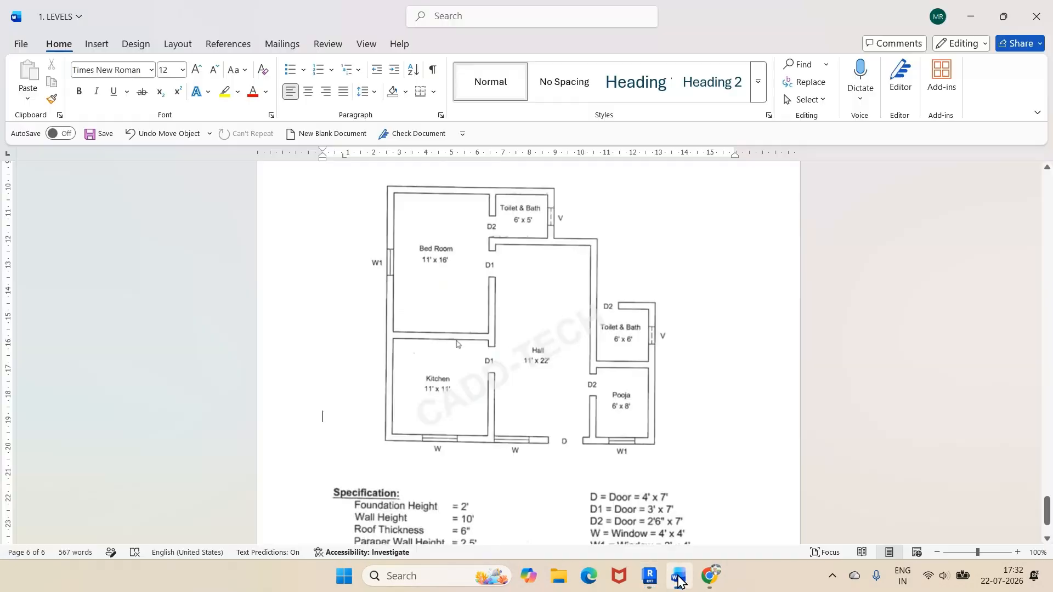
pyautogui.click(679, 580)
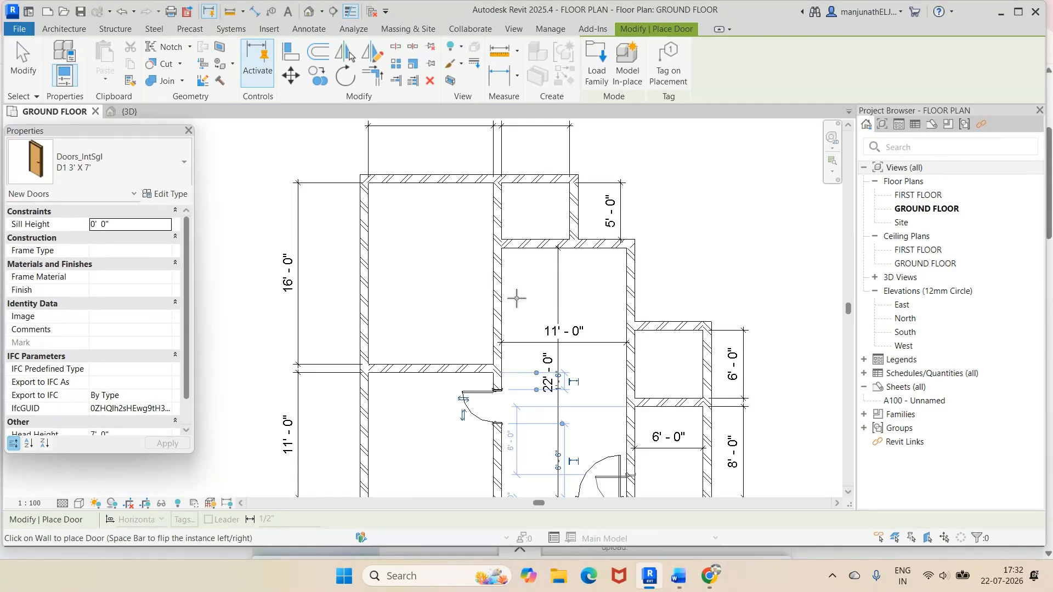
pyautogui.press('Escape')
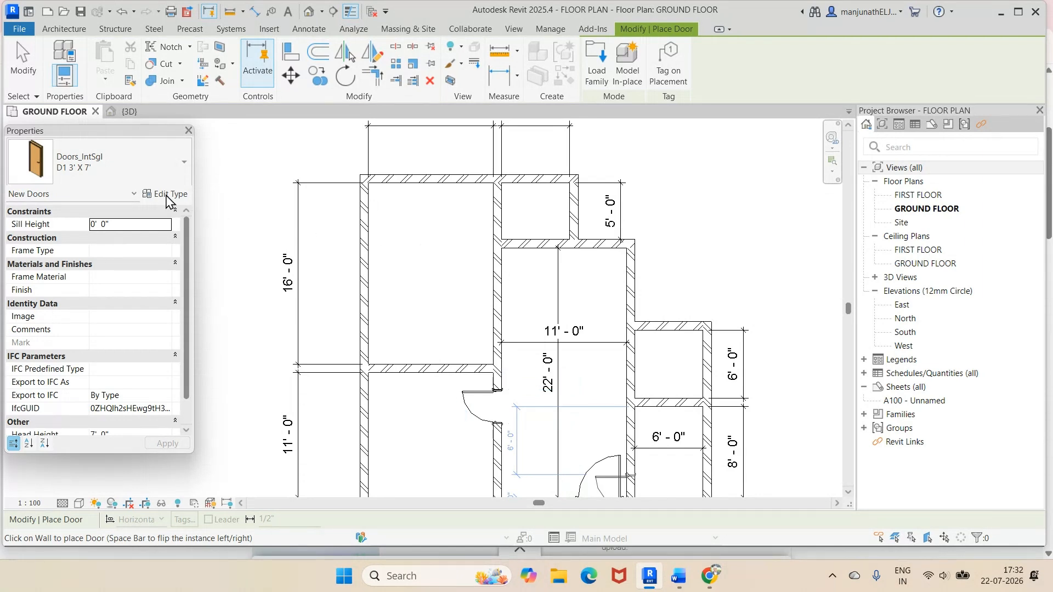
pyautogui.click(56, 31)
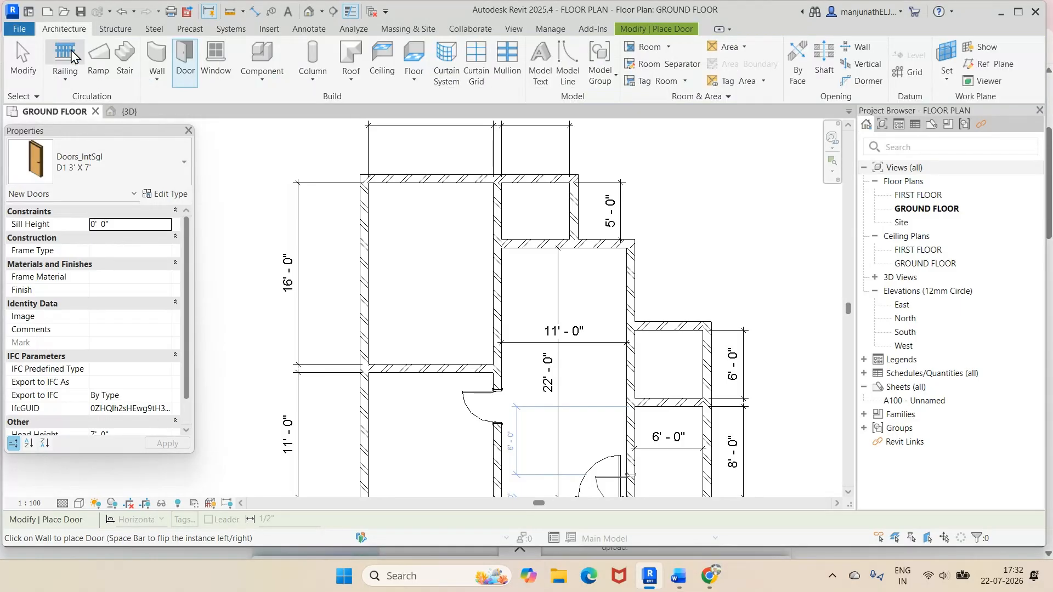
pyautogui.click(184, 66)
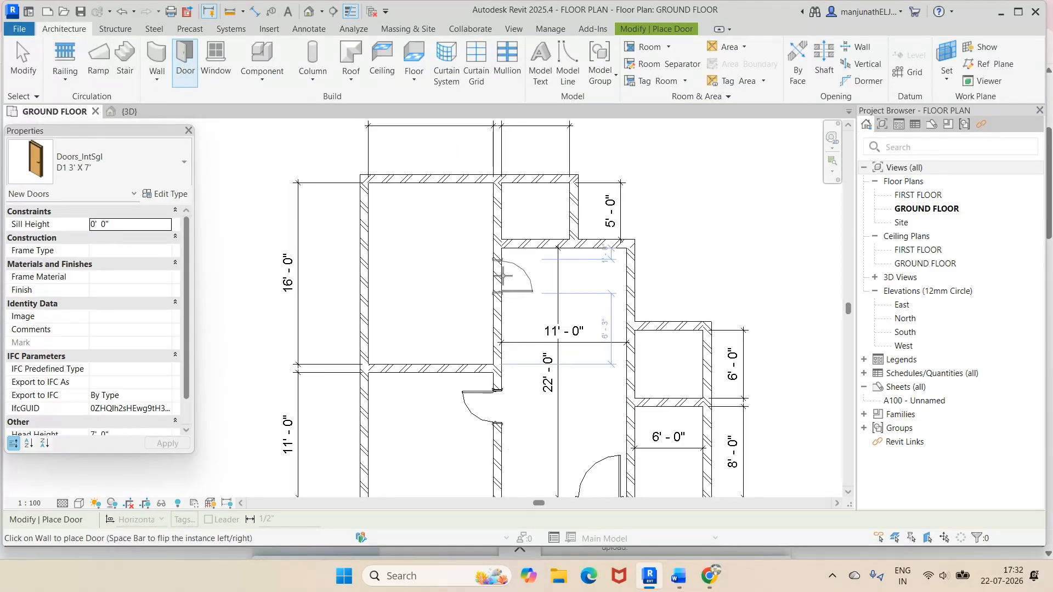
pyautogui.press('space')
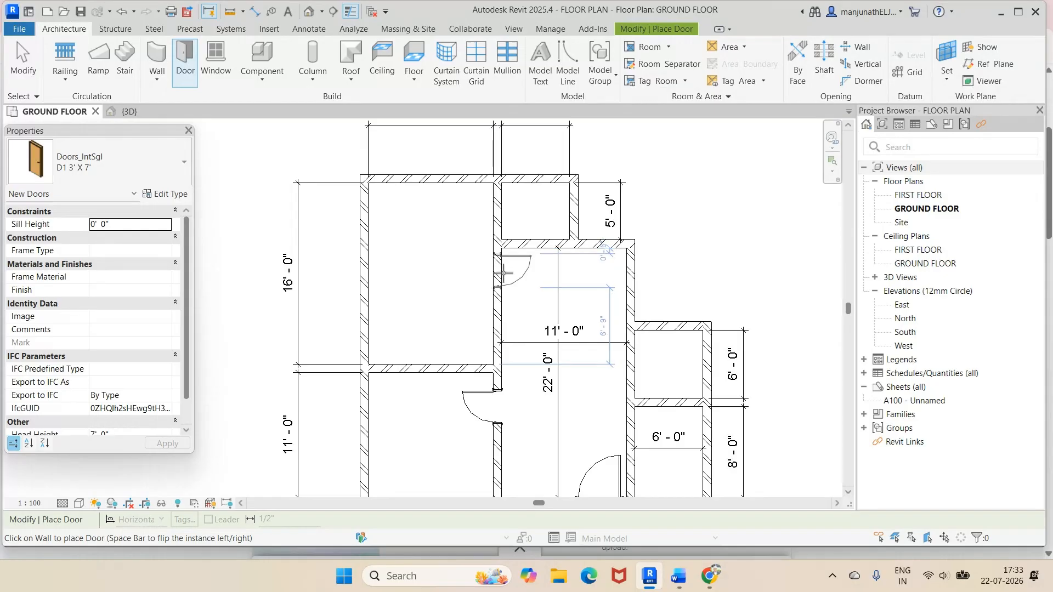
pyautogui.click(503, 272)
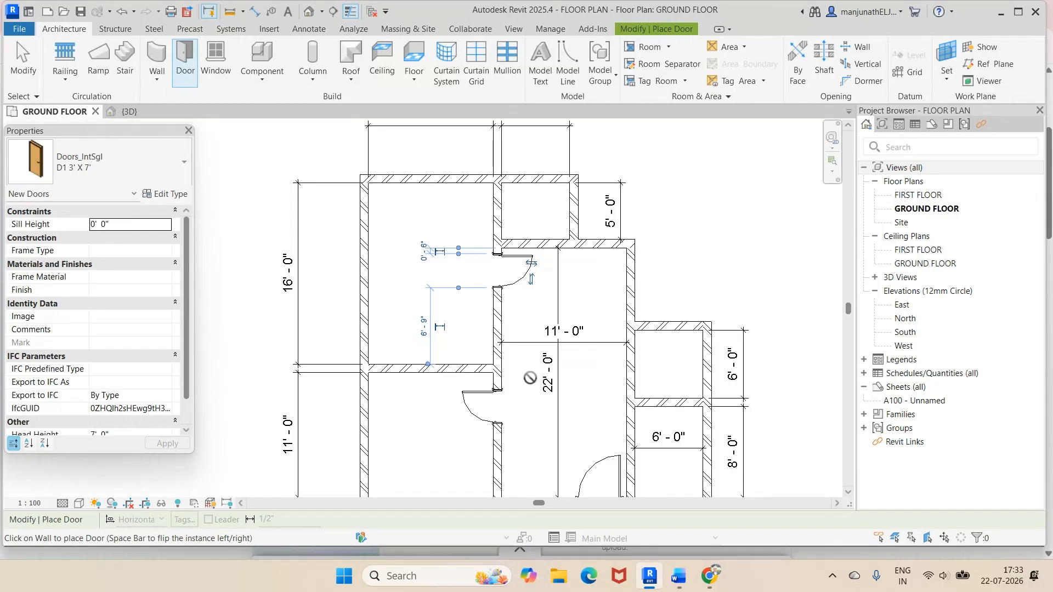
pyautogui.press('Escape')
pyautogui.press('Escape')
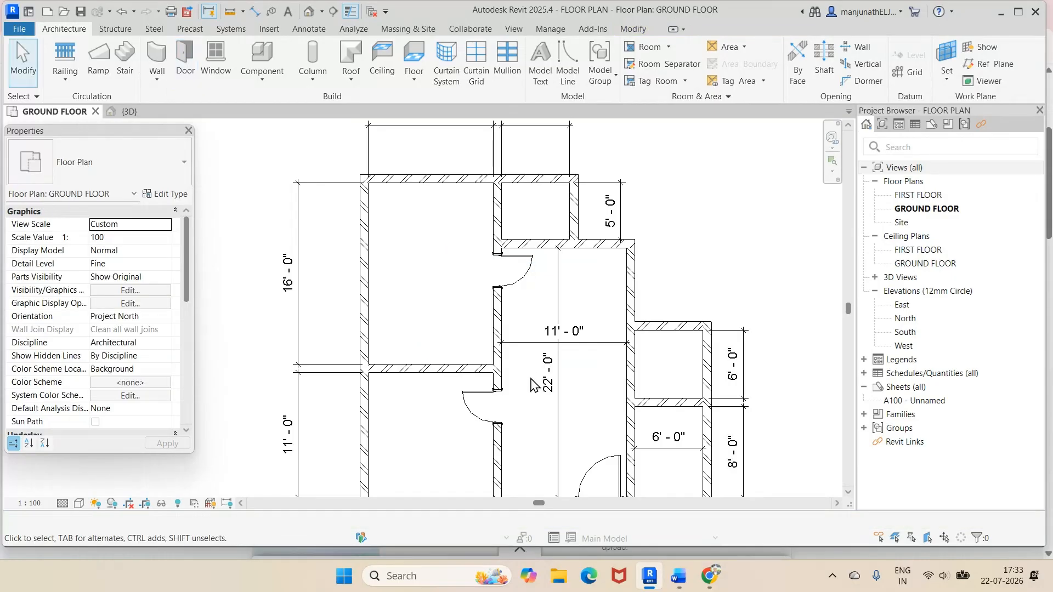
# Set the kitchen door's distance from the partition wall above it to 4.5".
pyautogui.scroll(-2, 531, 386)
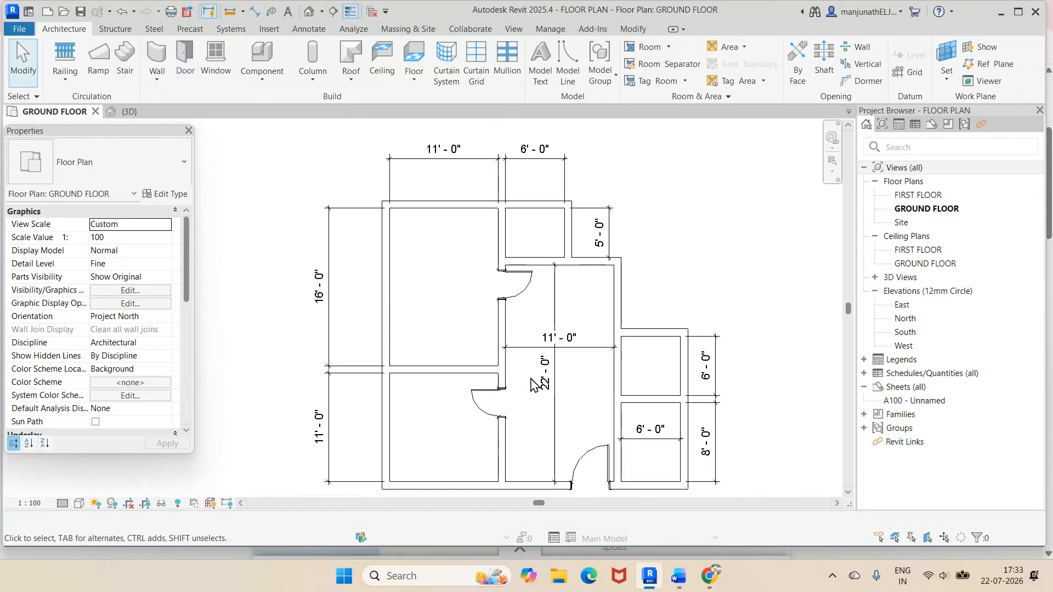
pyautogui.scroll(2, 535, 406)
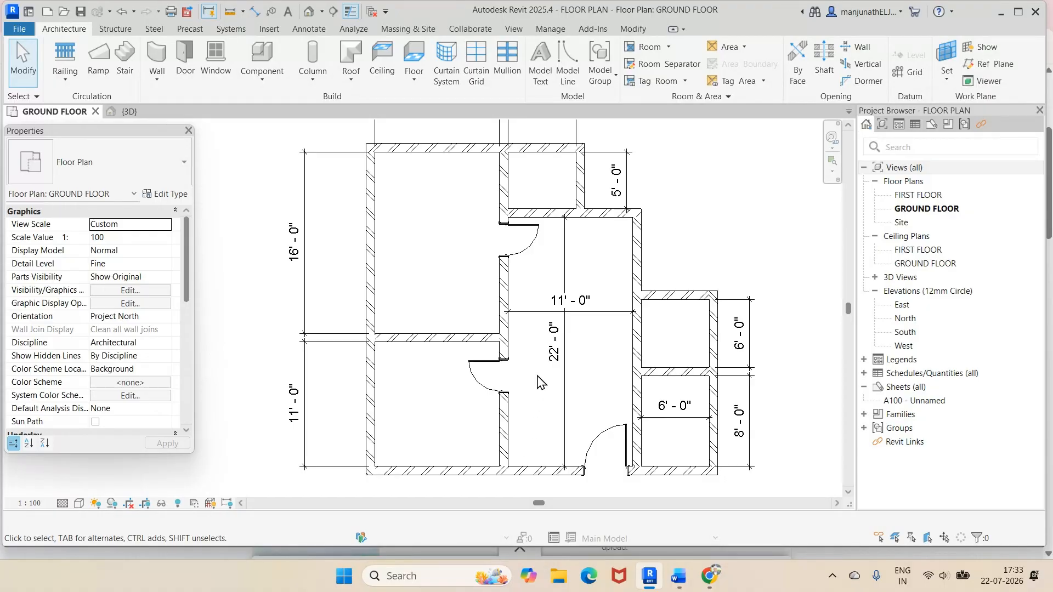
pyautogui.scroll(1, 536, 379)
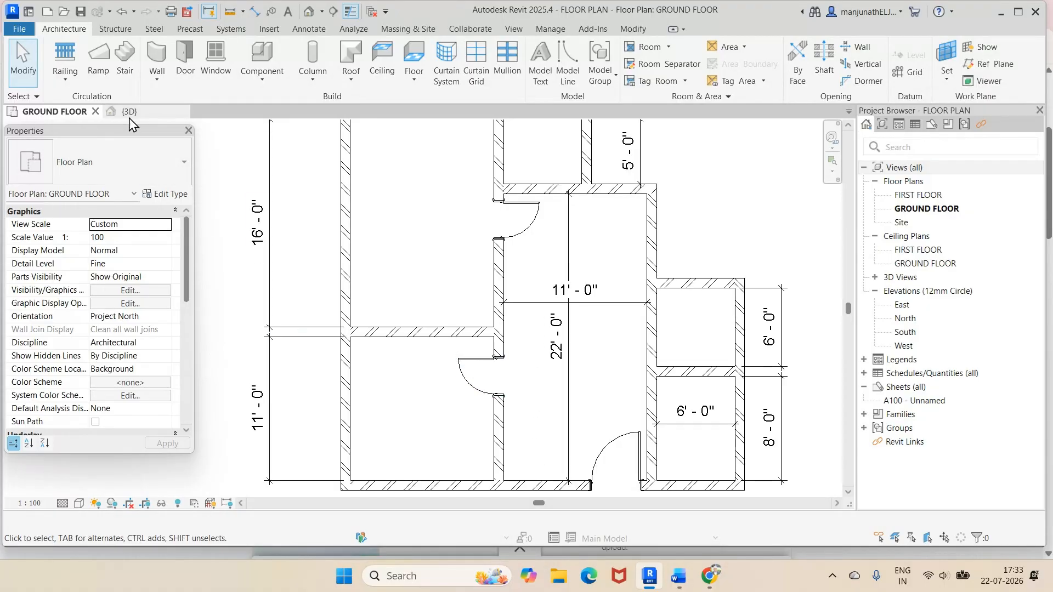
pyautogui.click(465, 384)
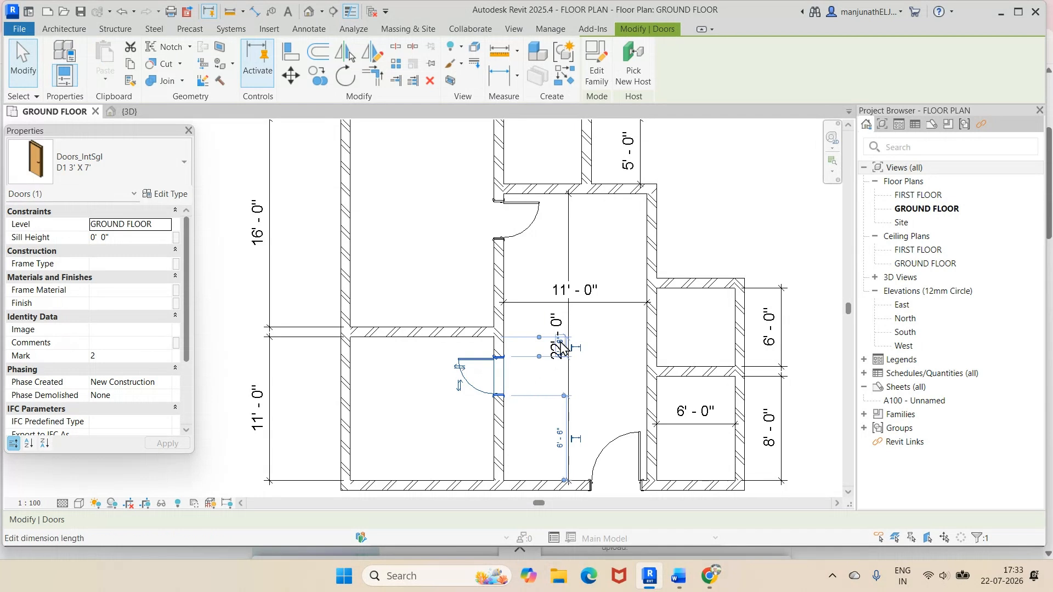
pyautogui.click(559, 346)
pyautogui.write('4.5')
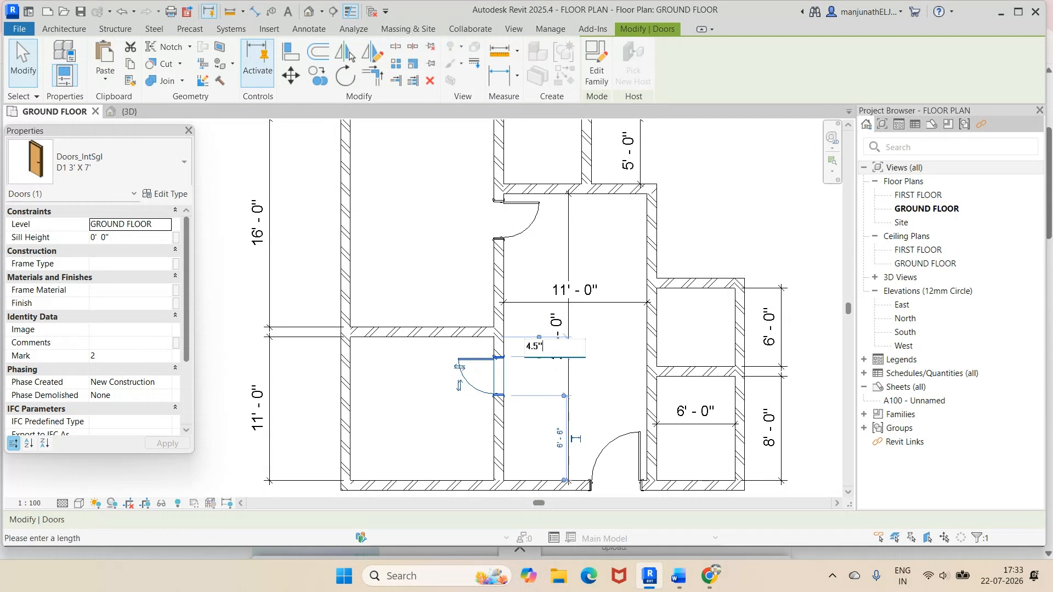
pyautogui.press('Return')
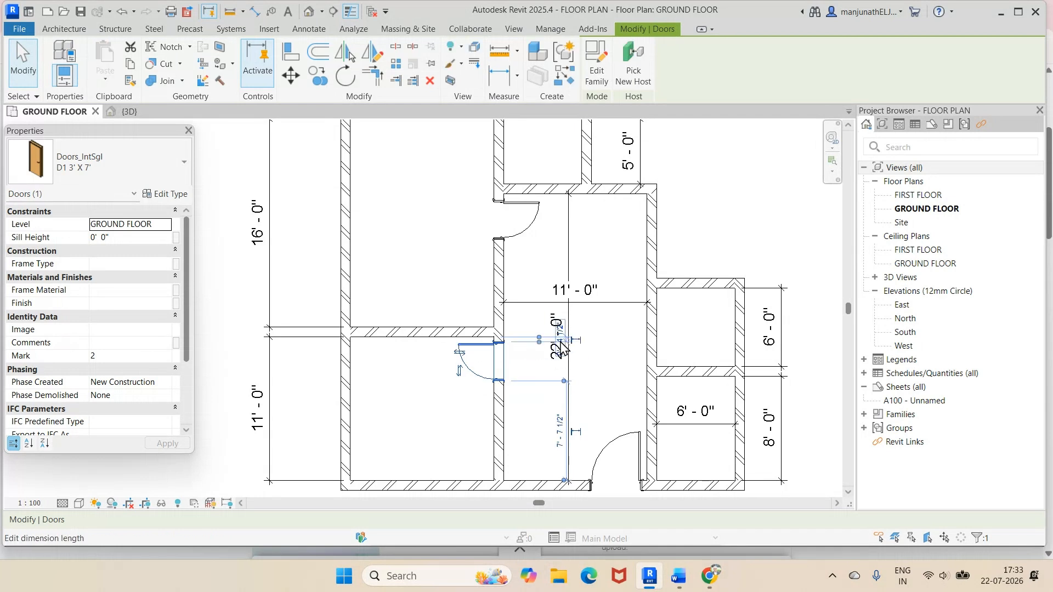
pyautogui.click(458, 233)
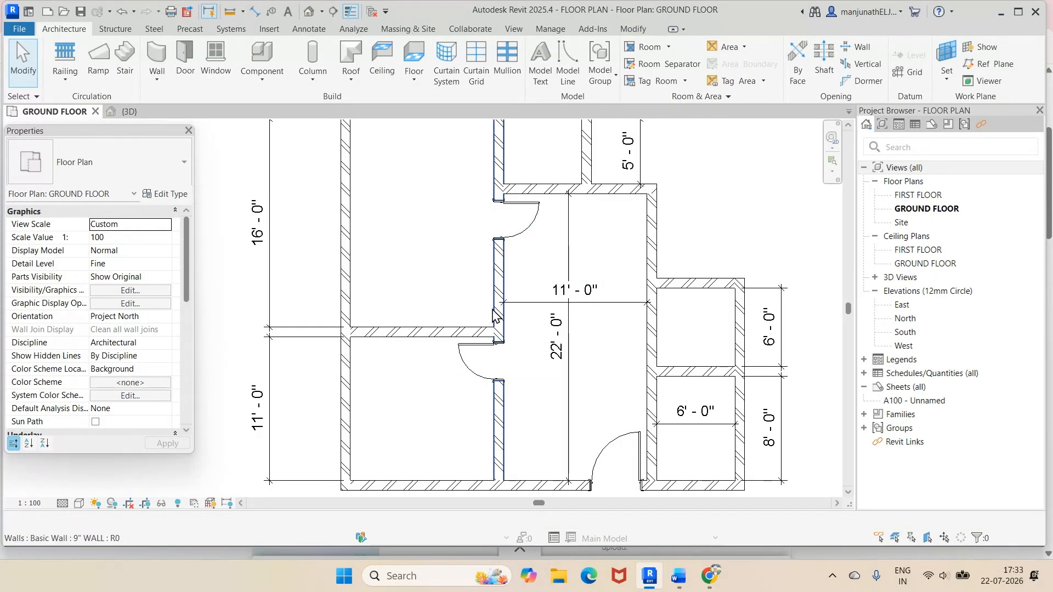
# Check the Word plan and nudge the bedroom's D1 door up to 4 1/2" from the hall's upper wall.
pyautogui.moveTo(680, 586)
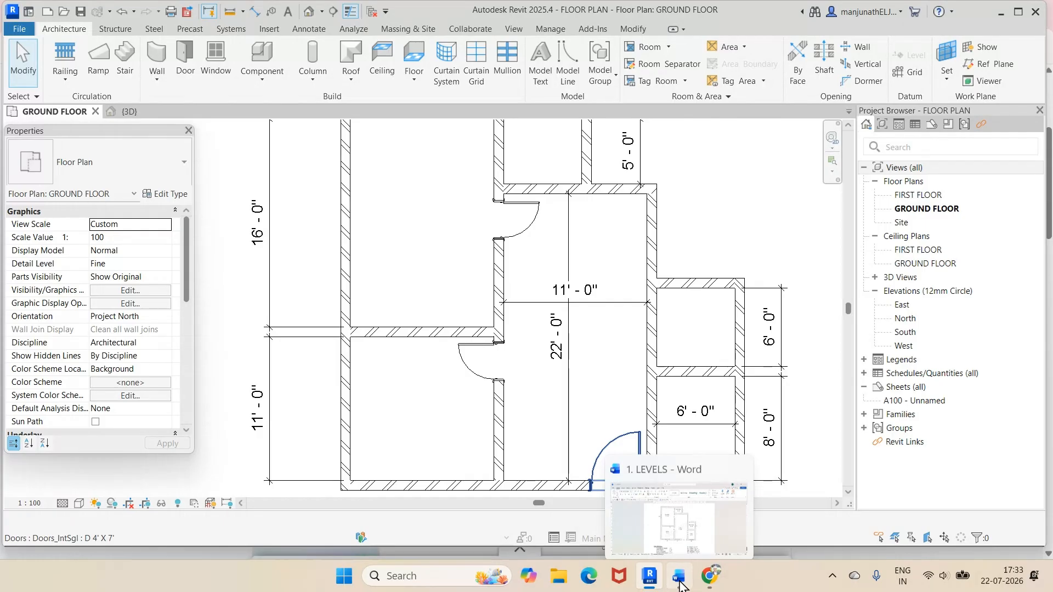
pyautogui.click(680, 586)
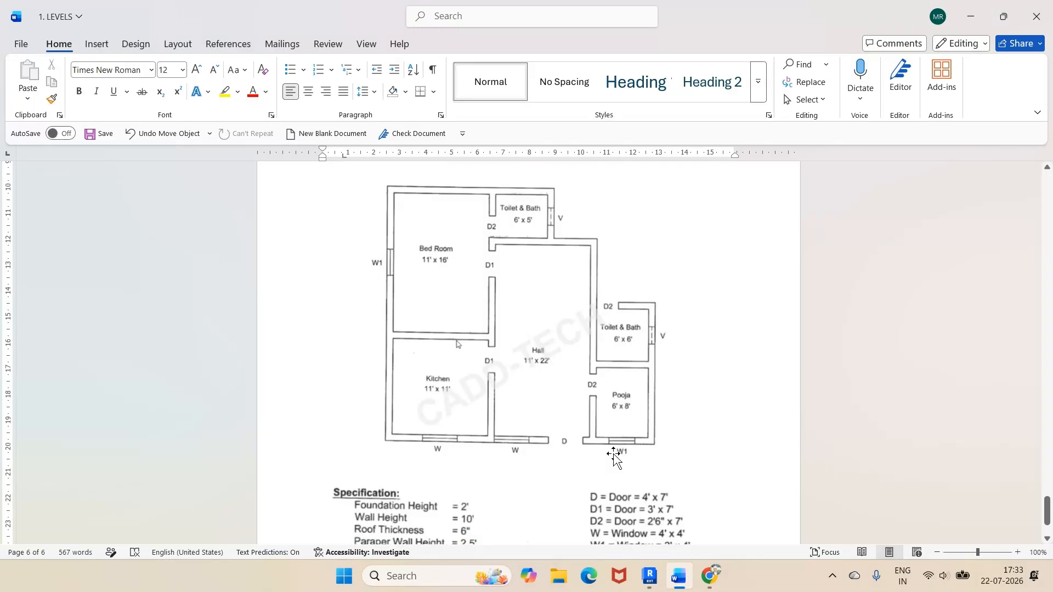
pyautogui.hotkey('alt', 'Tab')
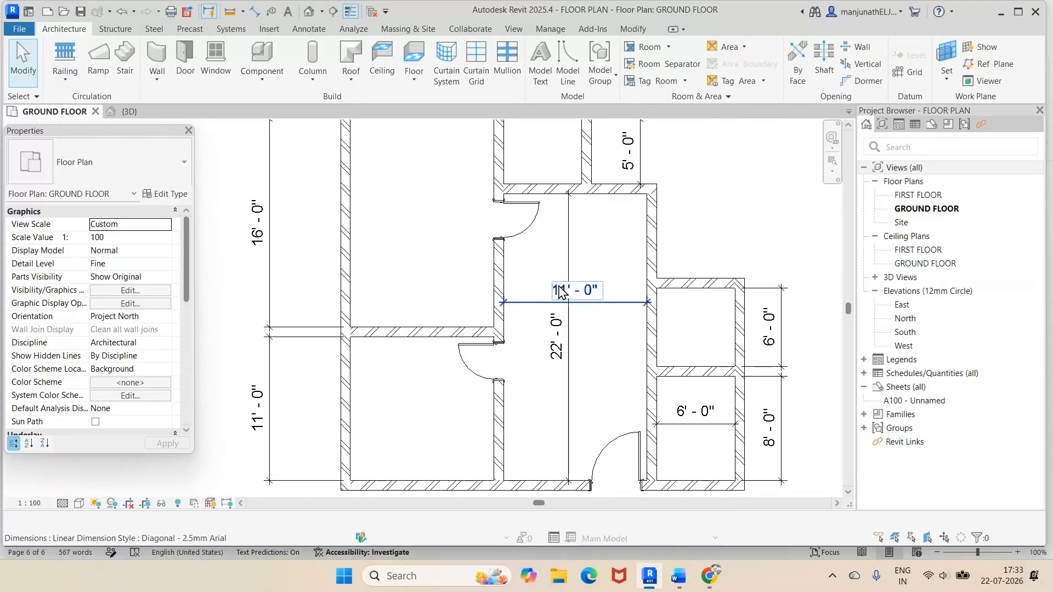
pyautogui.scroll(2, 560, 290)
pyautogui.click(512, 220)
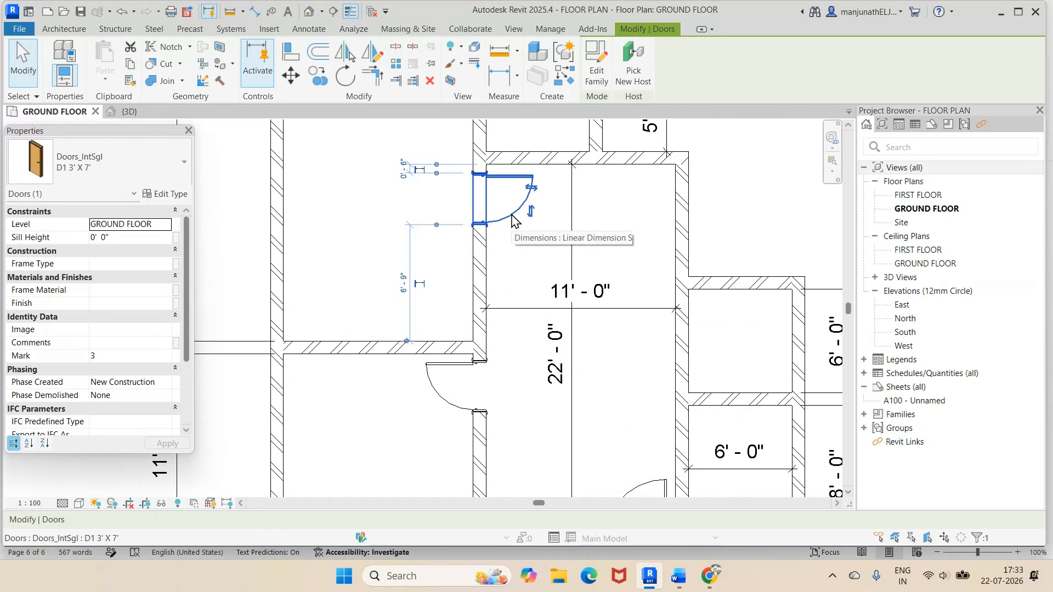
pyautogui.press('Up')
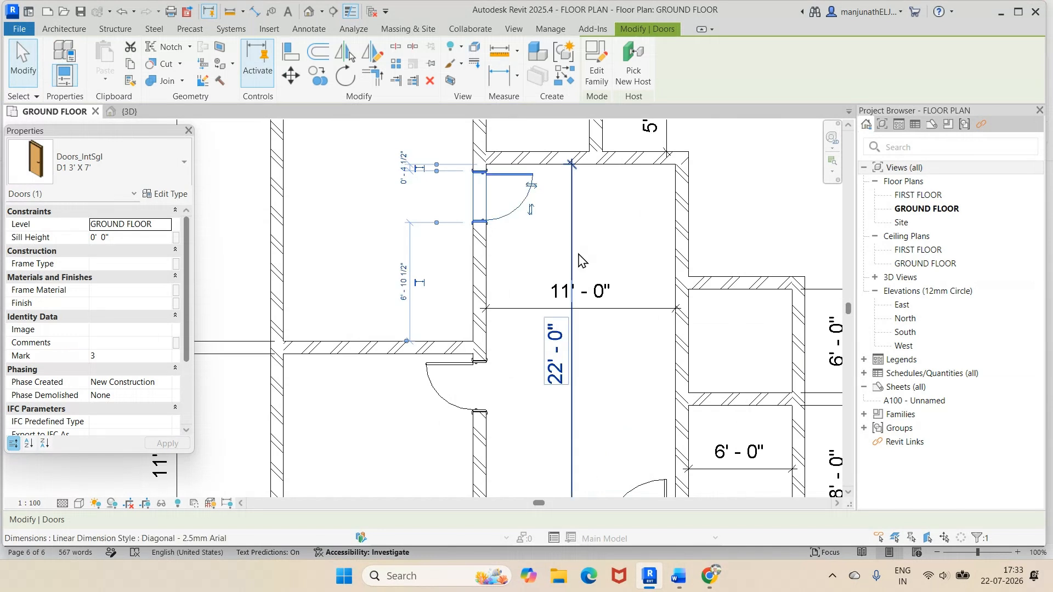
pyautogui.click(573, 259)
pyautogui.scroll(-2, 580, 268)
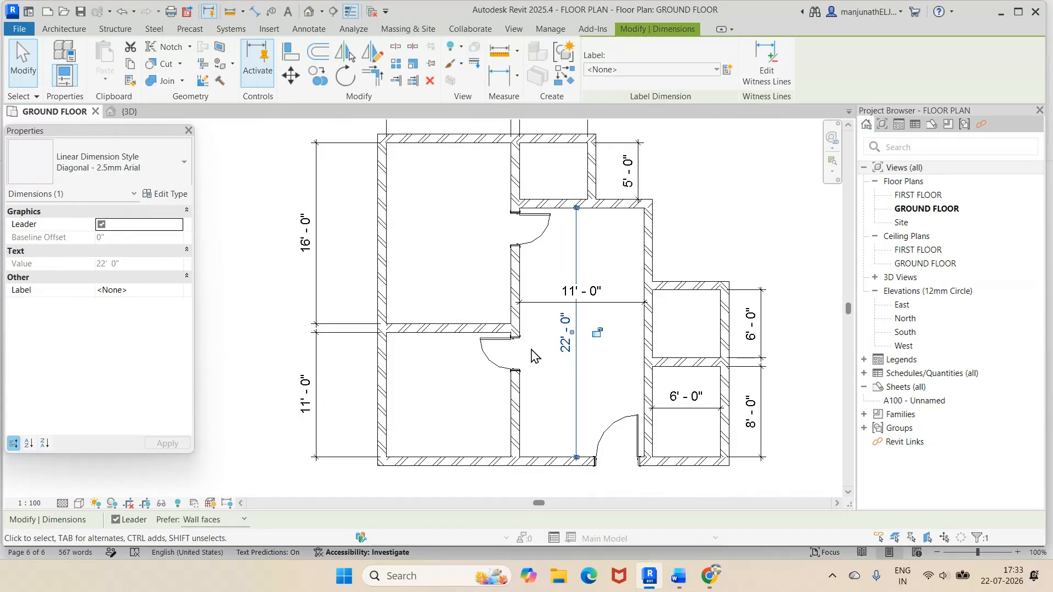
# Review the Word plan, and inspect the entrance, kitchen and bedroom doors from several angles in the 3D view.
pyautogui.click(678, 576)
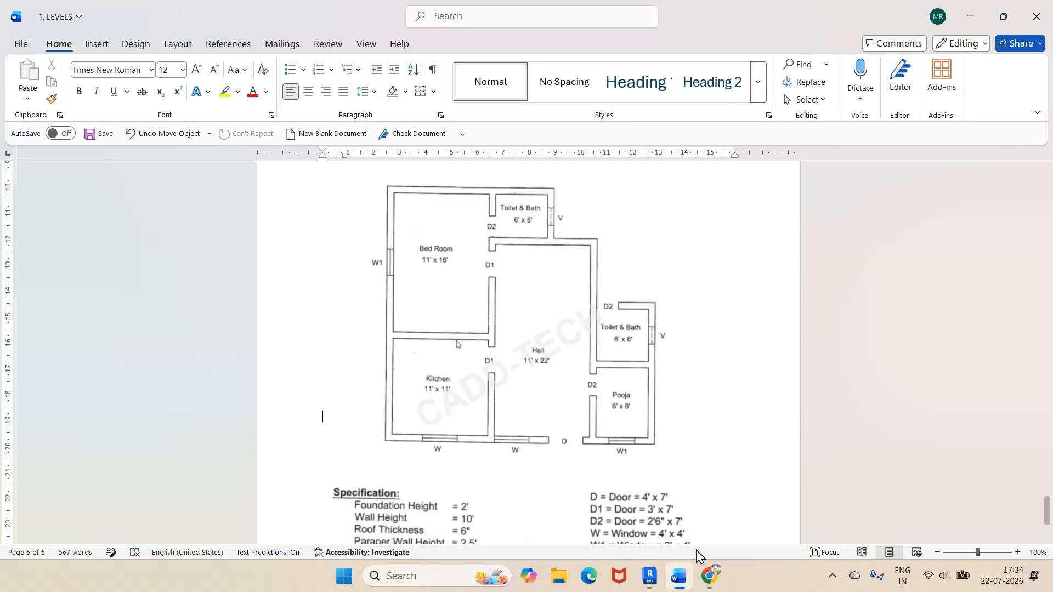
pyautogui.click(649, 576)
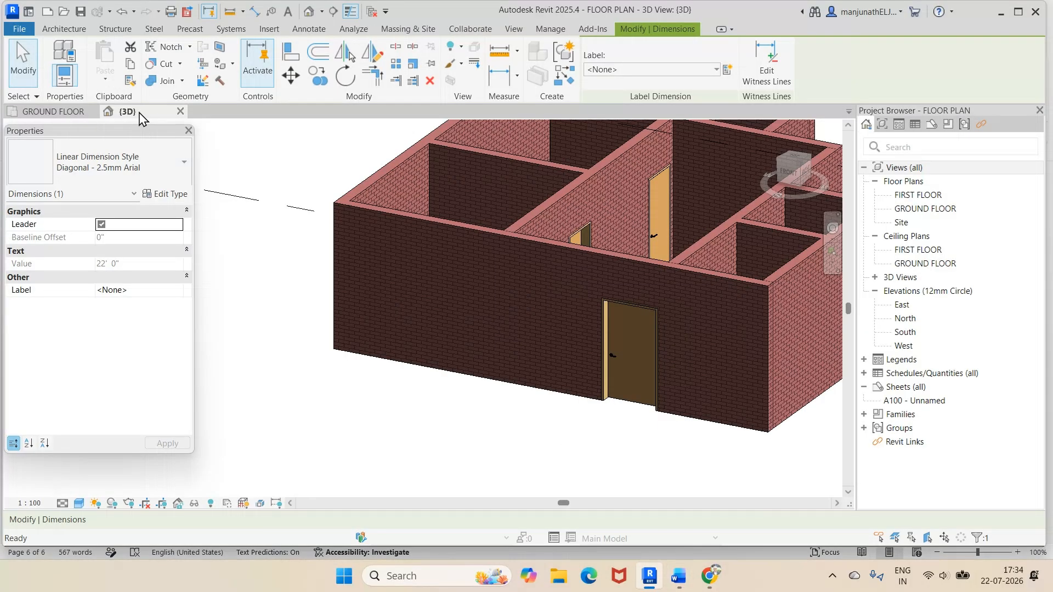
pyautogui.scroll(-3, 661, 244)
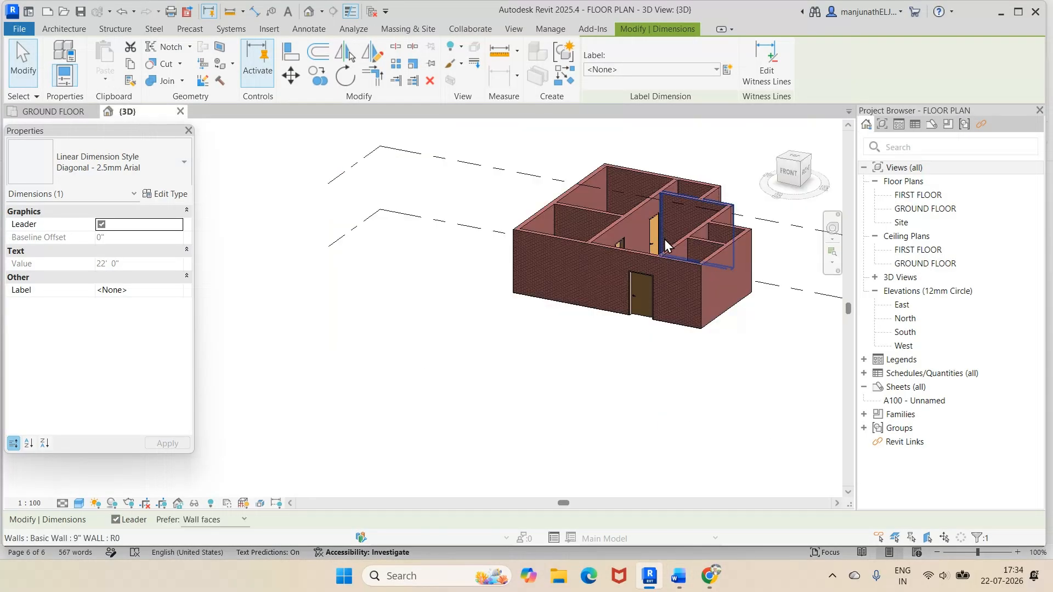
pyautogui.keyDown('shift'); pyautogui.moveTo(666, 243); pyautogui.dragTo(705, 413, button='middle'); pyautogui.keyUp('shift')
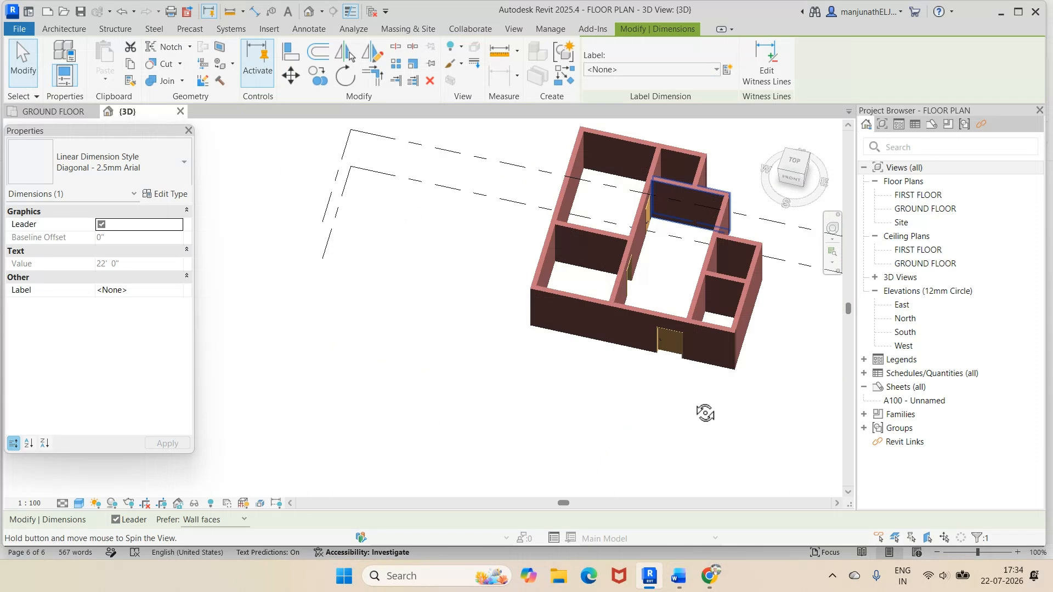
pyautogui.scroll(4, 706, 414)
pyautogui.keyDown('shift'); pyautogui.moveTo(706, 413); pyautogui.dragTo(507, 316, button='middle'); pyautogui.keyUp('shift')
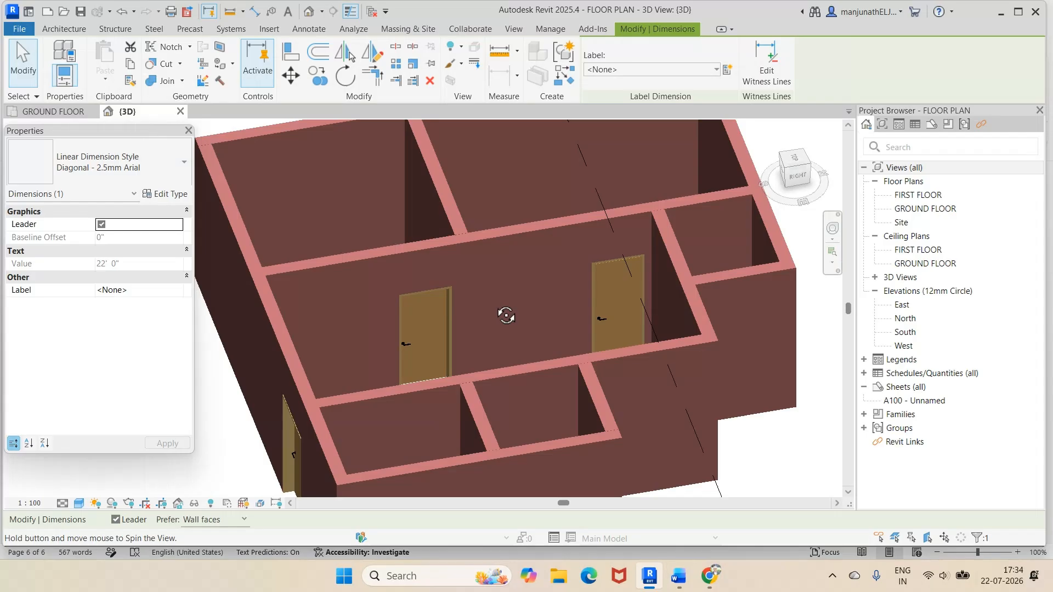
pyautogui.keyDown('shift'); pyautogui.moveTo(506, 316); pyautogui.dragTo(621, 259, button='middle'); pyautogui.keyUp('shift')
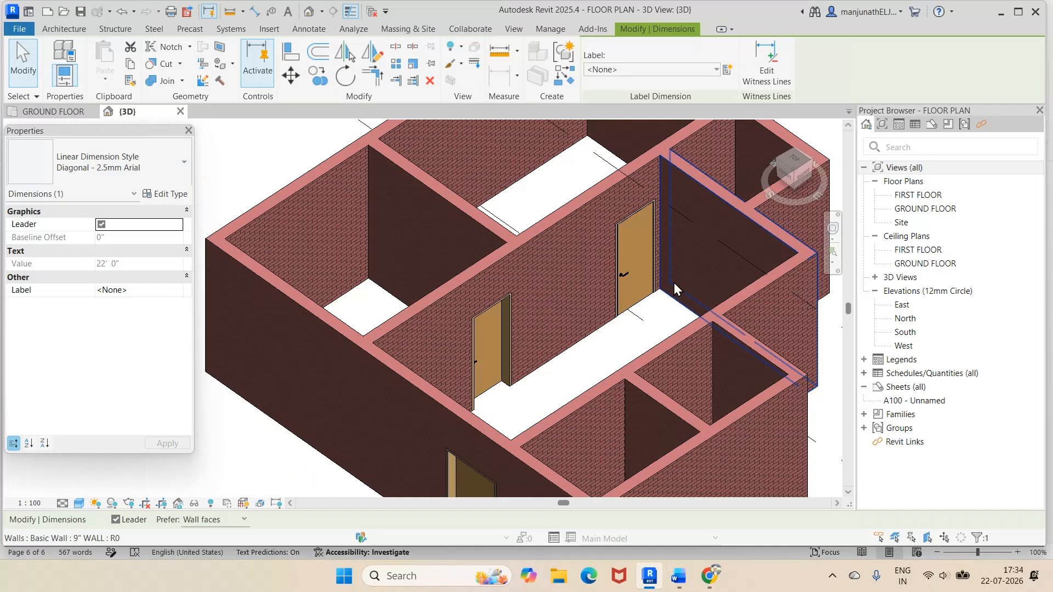
pyautogui.scroll(-2, 673, 282)
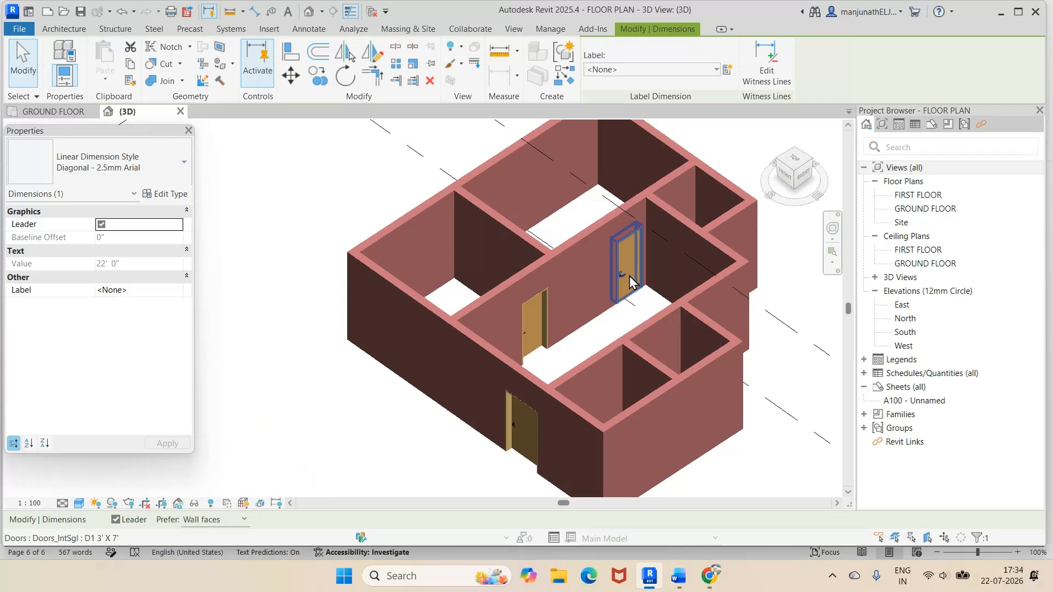
pyautogui.hotkey('ctrl', 'Tab')
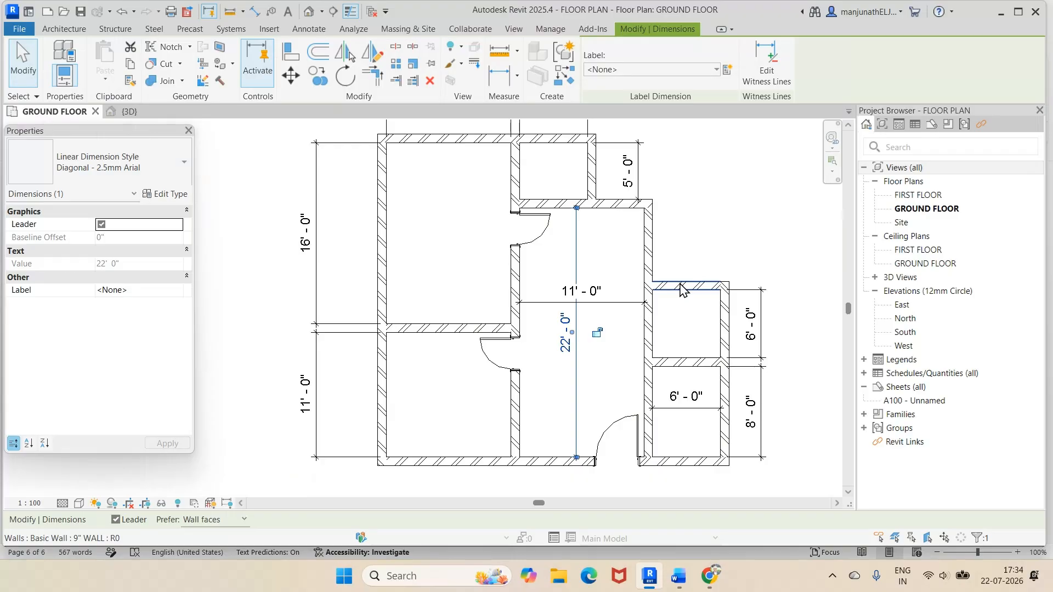
# Check the D2 door locations in the Word plan and duplicate the D1 door type as D2 2'6" X 7'.
pyautogui.moveTo(678, 576)
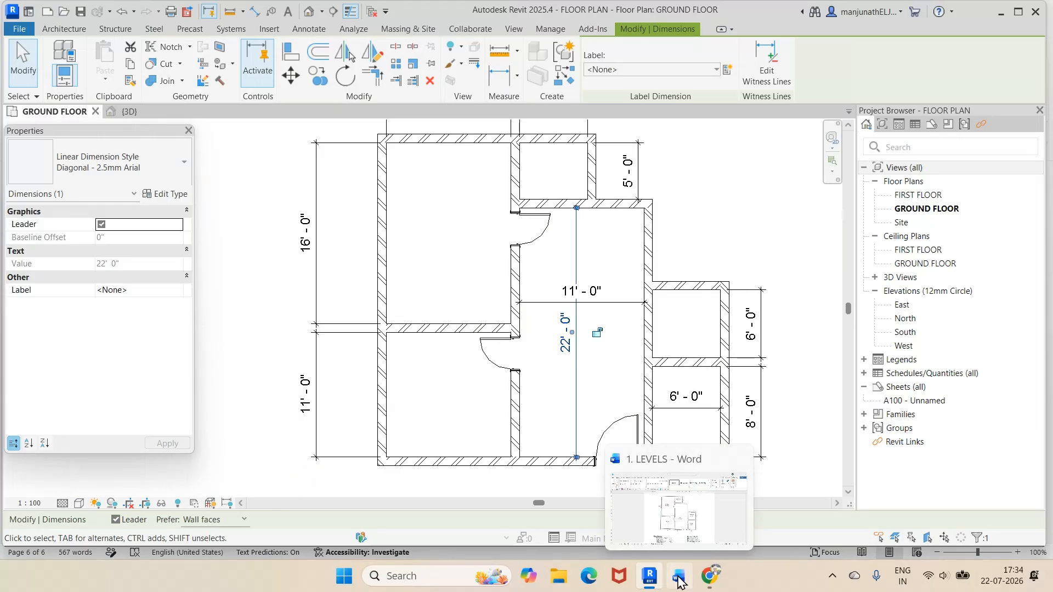
pyautogui.click(678, 578)
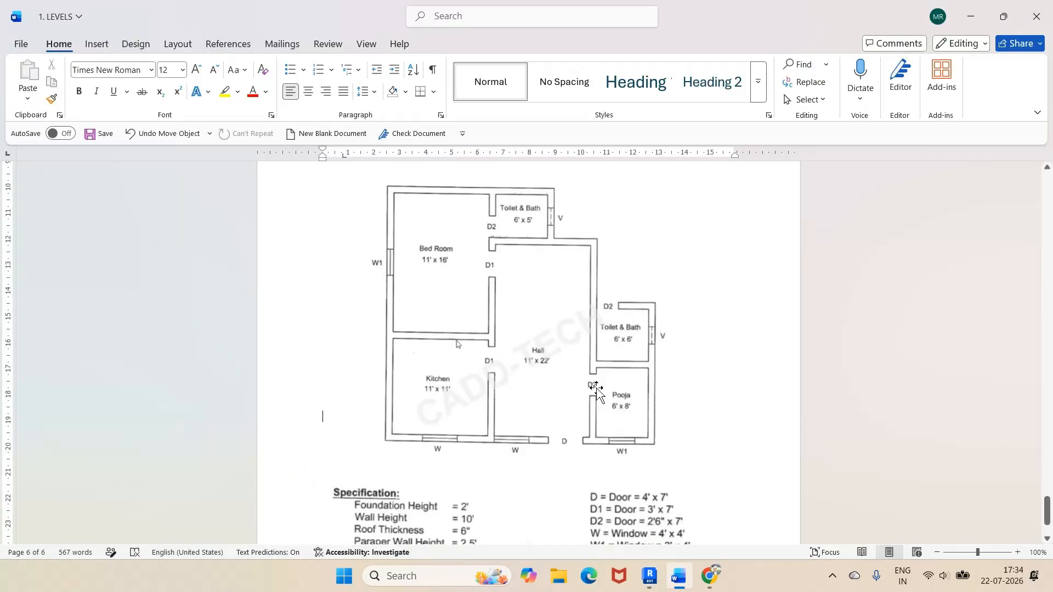
pyautogui.click(648, 586)
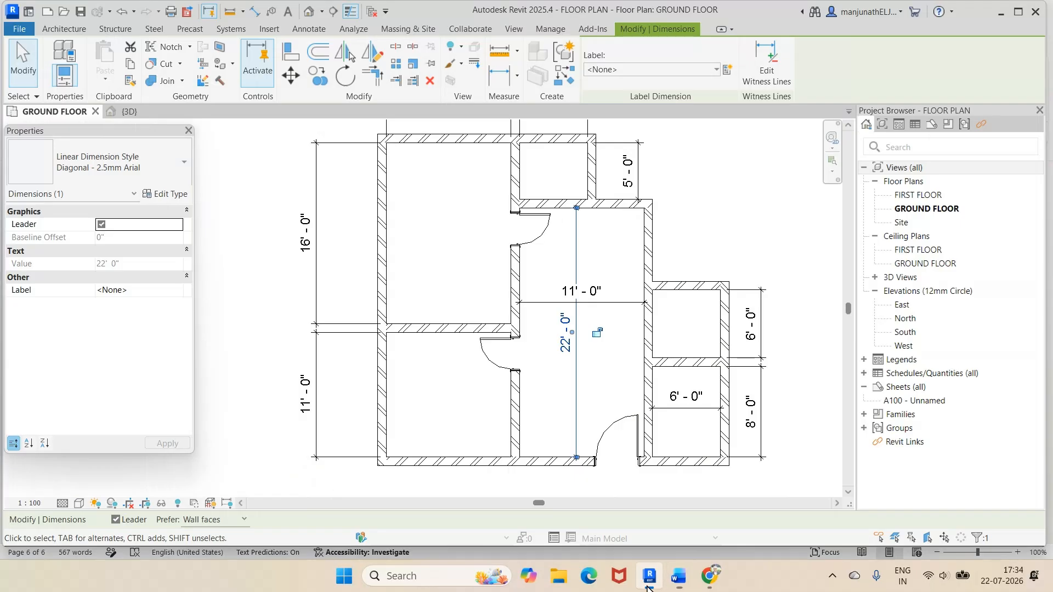
pyautogui.click(65, 29)
pyautogui.click(184, 60)
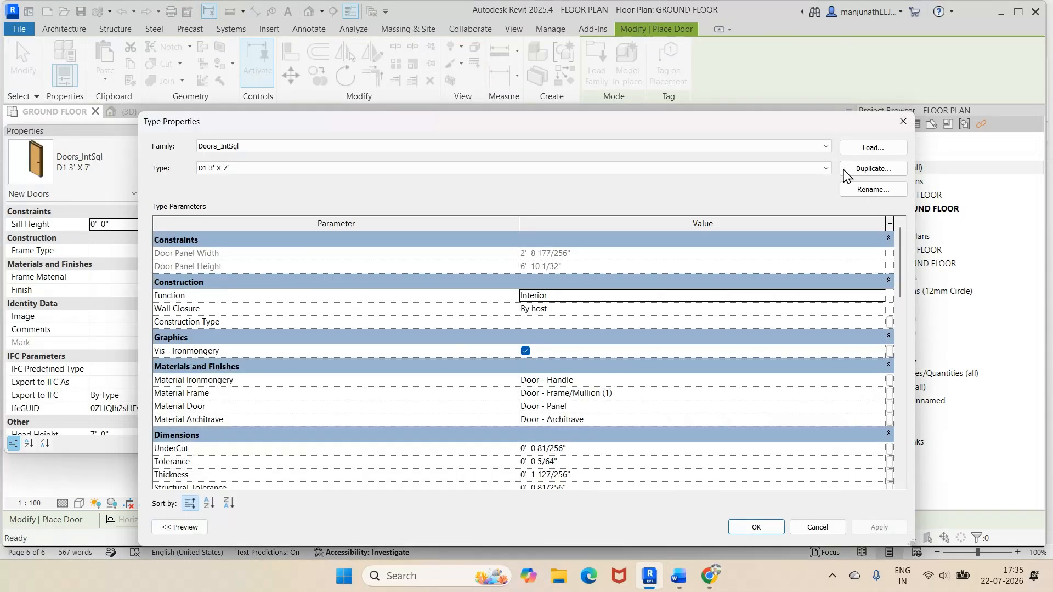
pyautogui.click(865, 170)
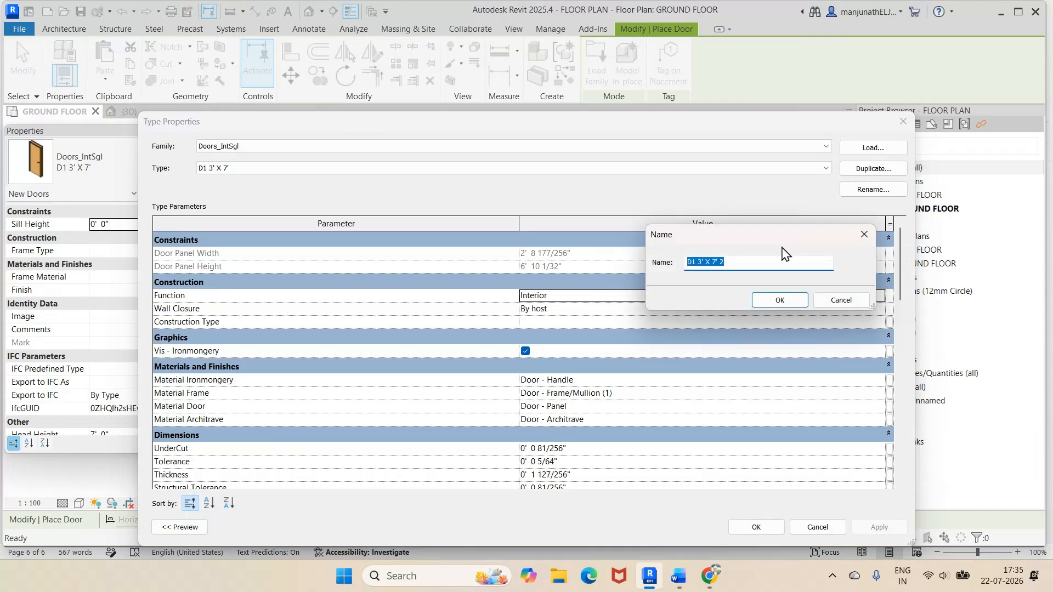
pyautogui.write('D2 2\'6" X 7\'')
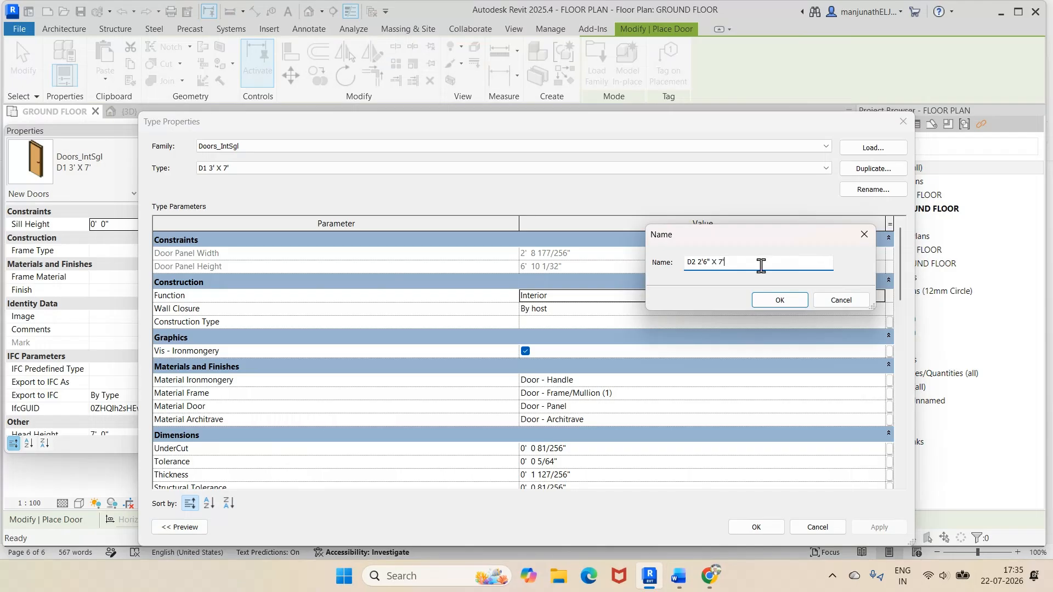
pyautogui.press('Return')
# Set the D2 door type's Rough Width to 2' 6" and accept the type properties.
pyautogui.scroll(-3, 540, 402)
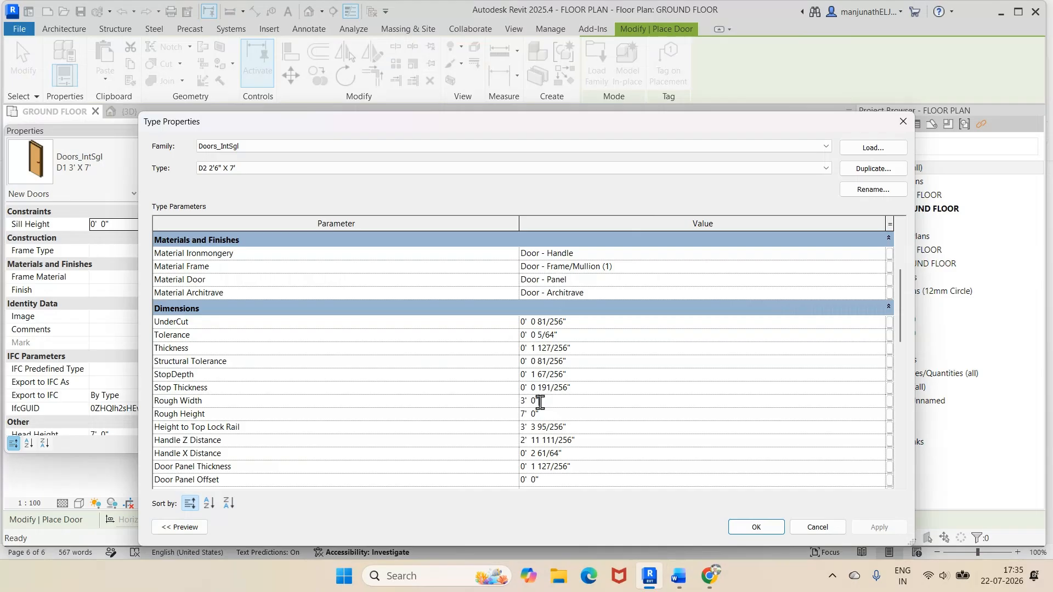
pyautogui.click(540, 402)
pyautogui.press('Return')
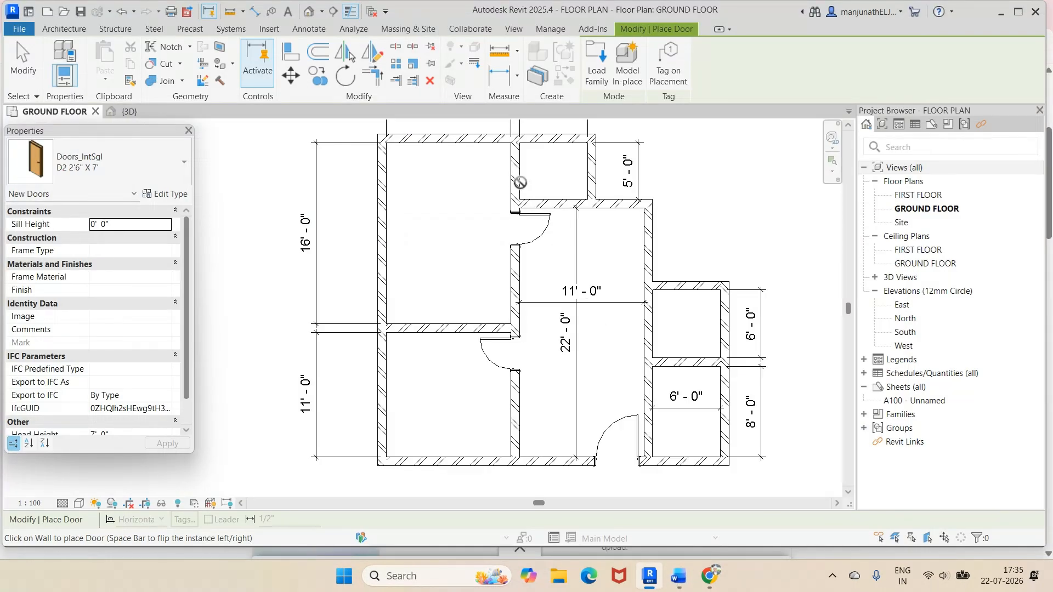
pyautogui.press('Escape')
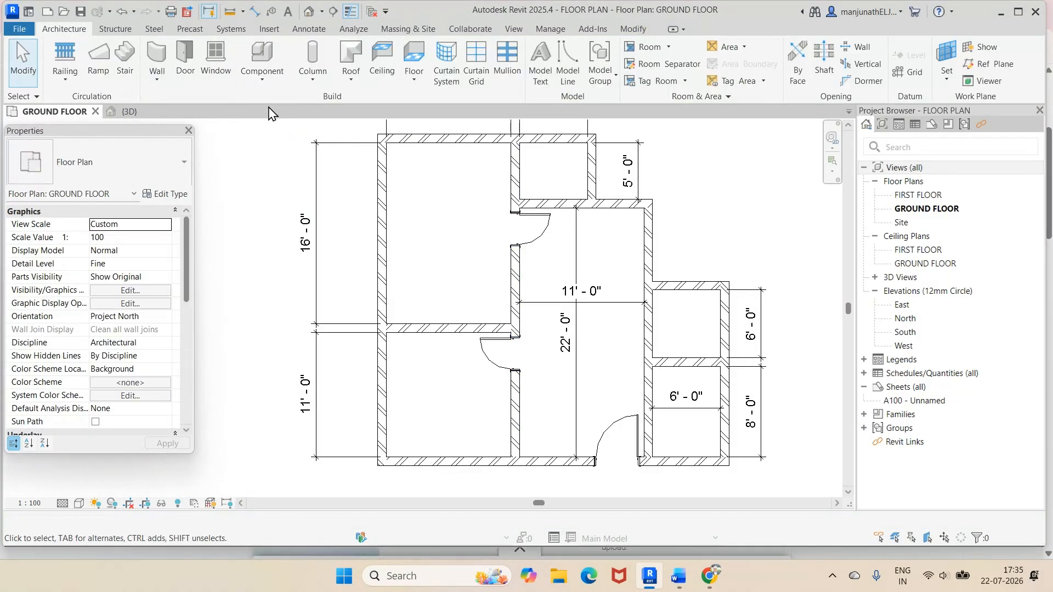
# Place a D2 2'6" X 7' door in the bedroom-toilet wall, 6" above the toilet's lower wall, swinging into the toilet.
pyautogui.click(183, 54)
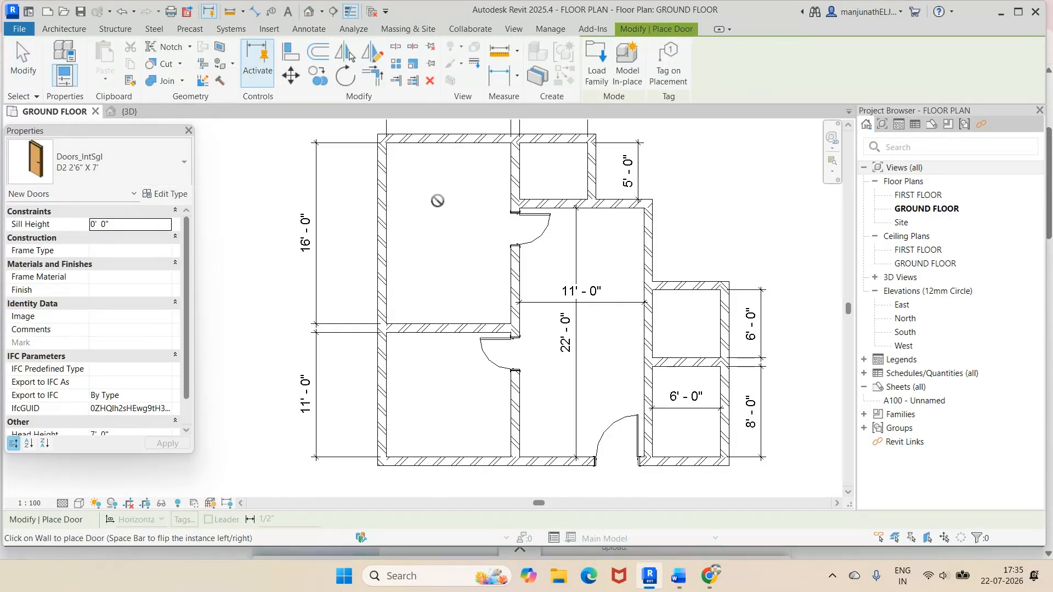
pyautogui.click(519, 178)
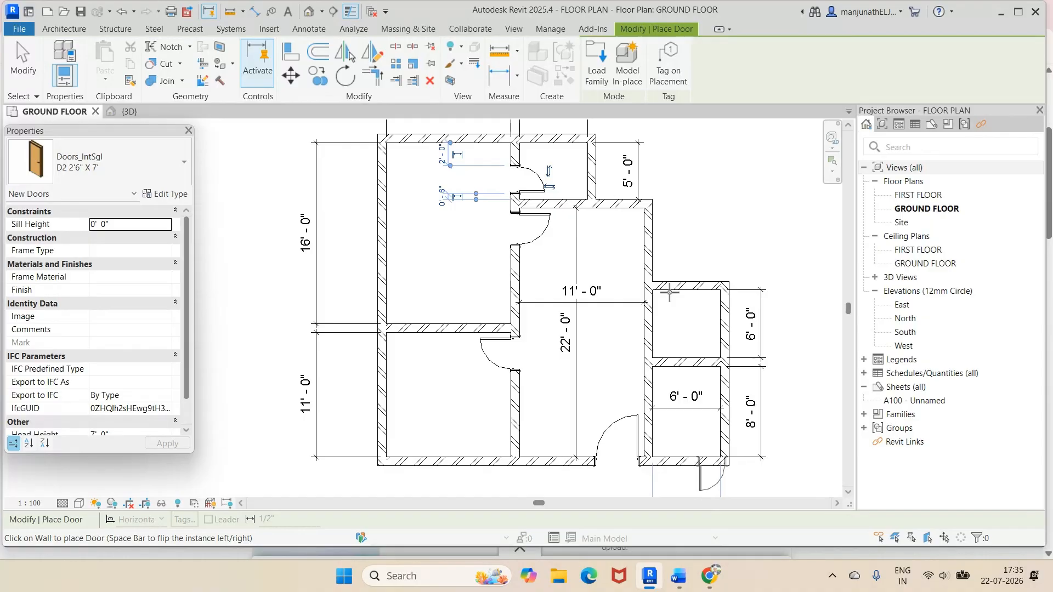
pyautogui.press('Escape')
pyautogui.press('Escape')
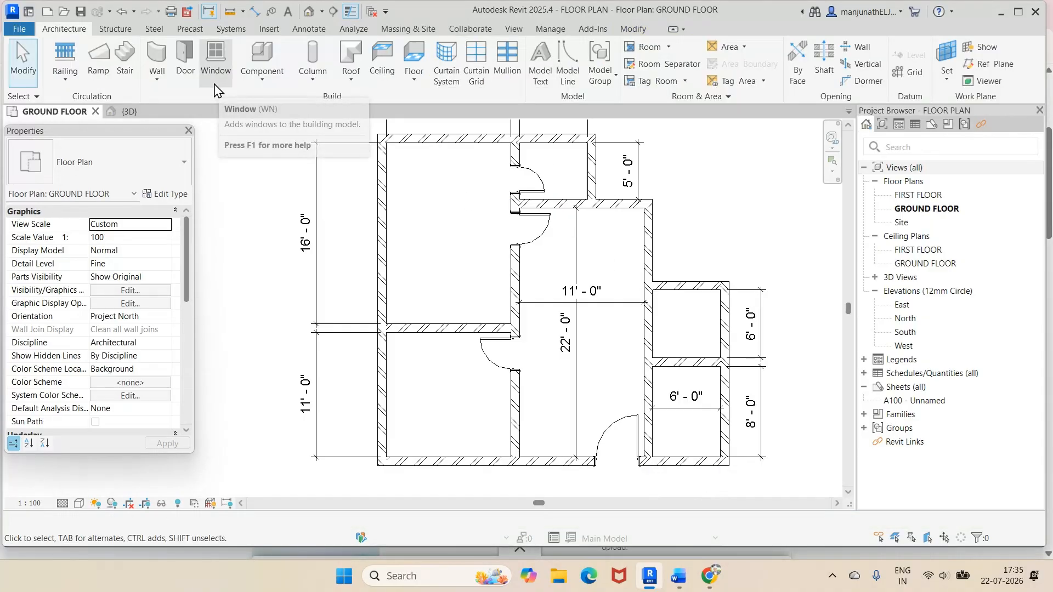
# Place a D2 2'6" X 7' door in the upper wall of the 6' x 6' toilet, near the hall wall, swinging inward.
pyautogui.click(186, 60)
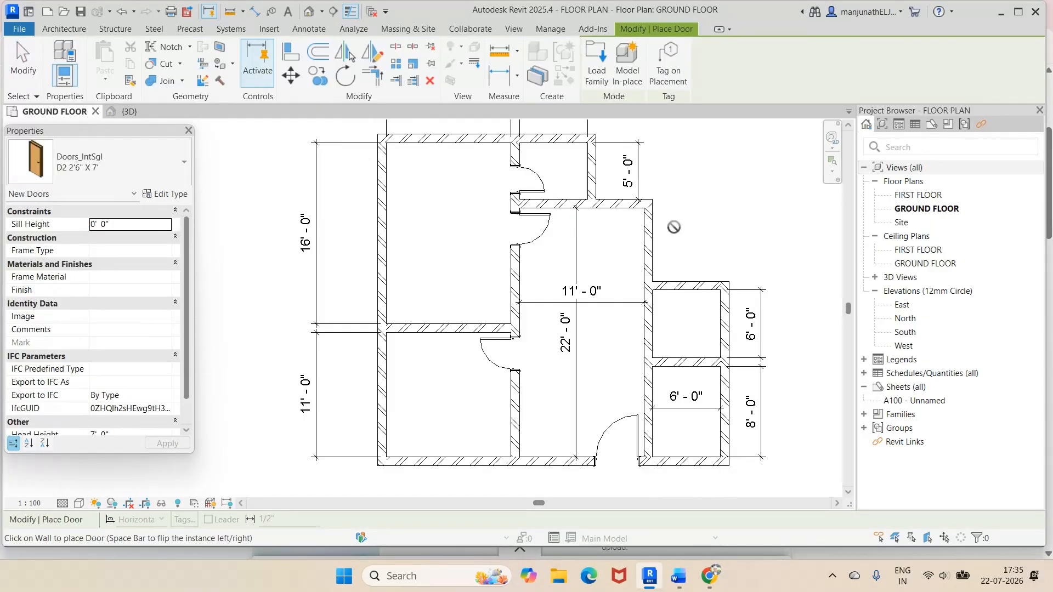
pyautogui.click(672, 287)
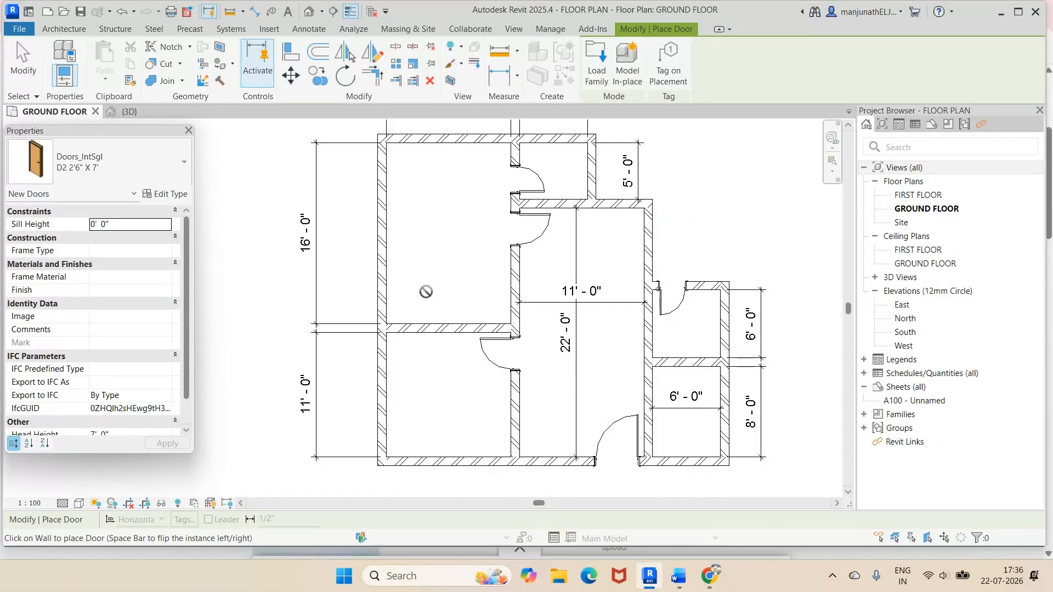
pyautogui.press('Escape')
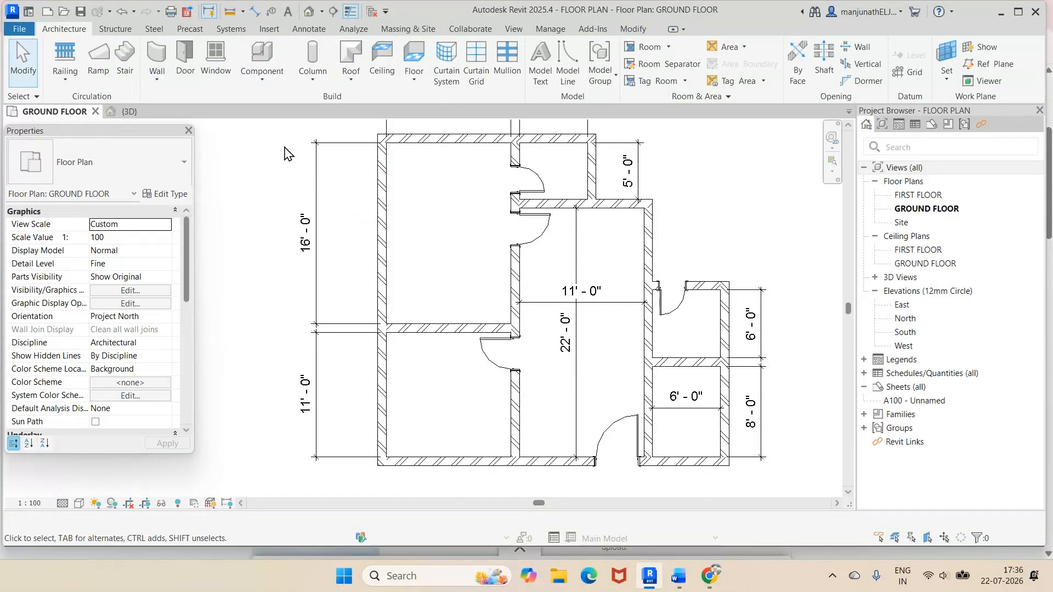
# Place a D2 2'6" X 7' door in the hall-pooja wall, 1' below the toilet partition, hinged at its upper end and swinging into the pooja.
pyautogui.click(184, 55)
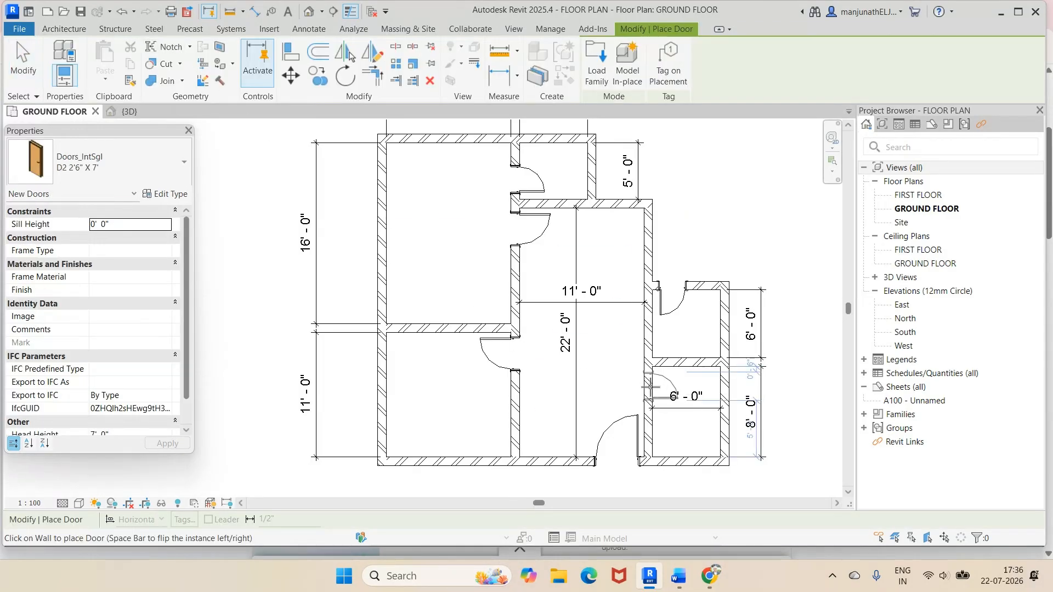
pyautogui.scroll(2, 651, 387)
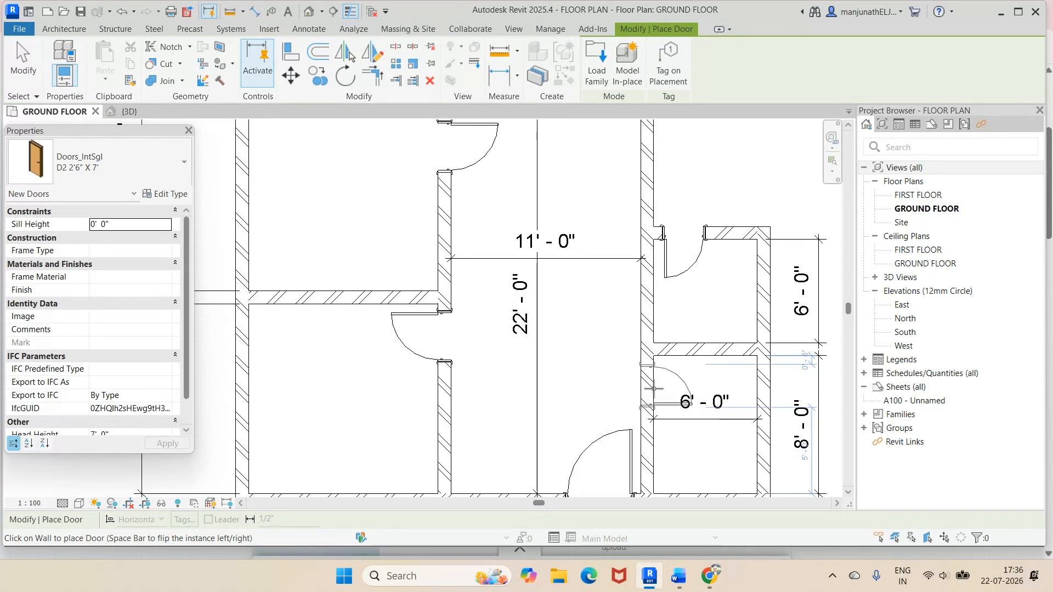
pyautogui.press('space')
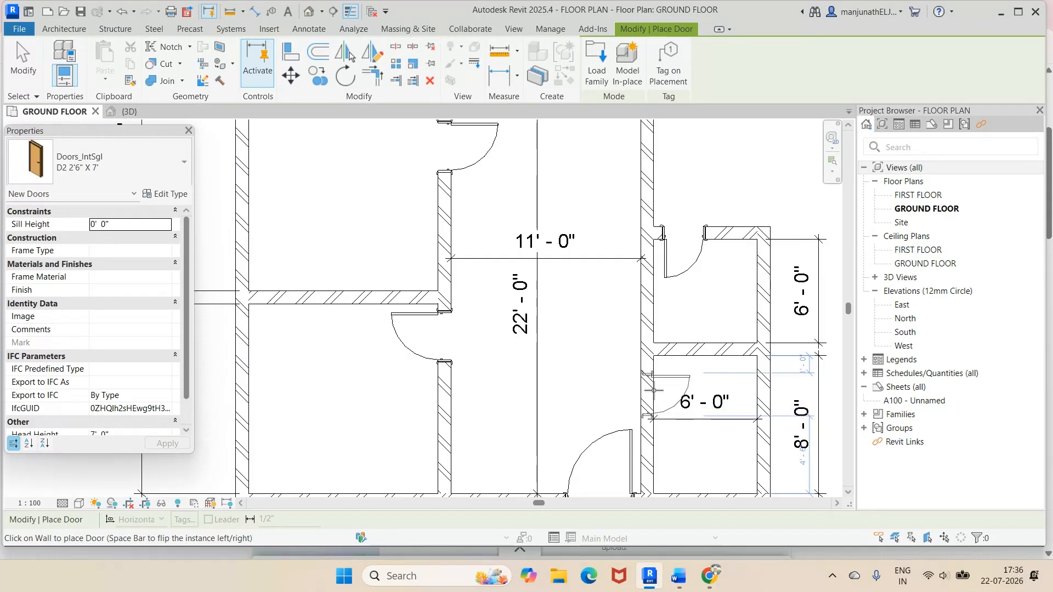
pyautogui.click(654, 390)
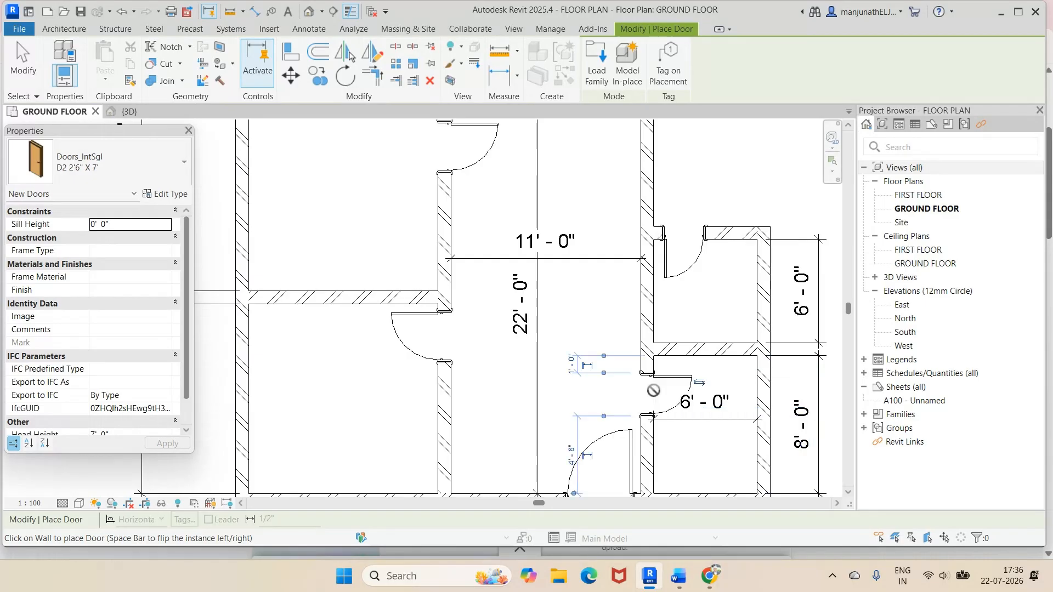
pyautogui.scroll(-1, 587, 349)
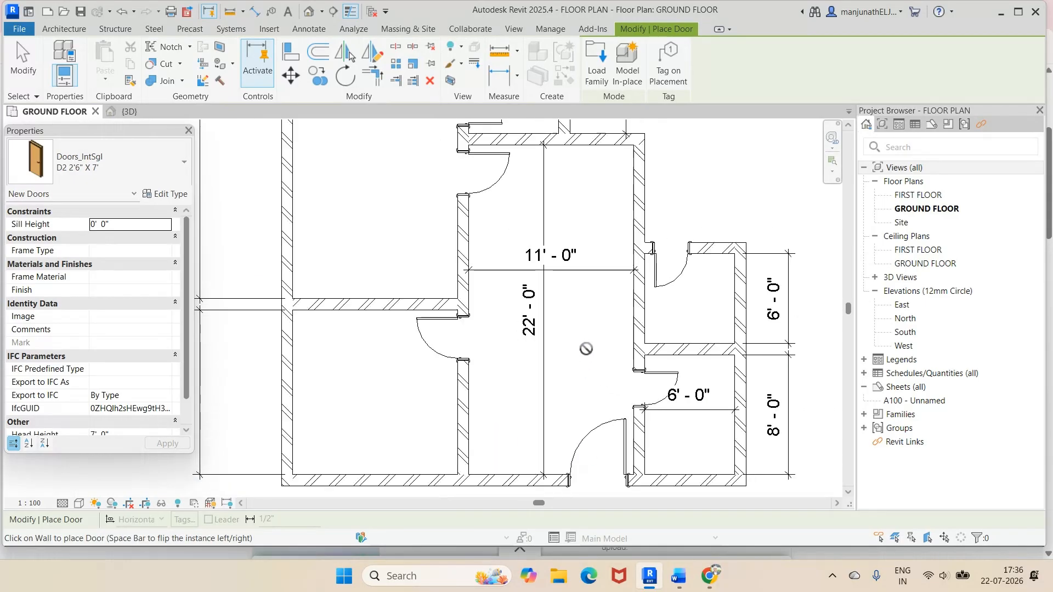
pyautogui.press('Escape')
pyautogui.press('Escape')
pyautogui.scroll(-3, 587, 351)
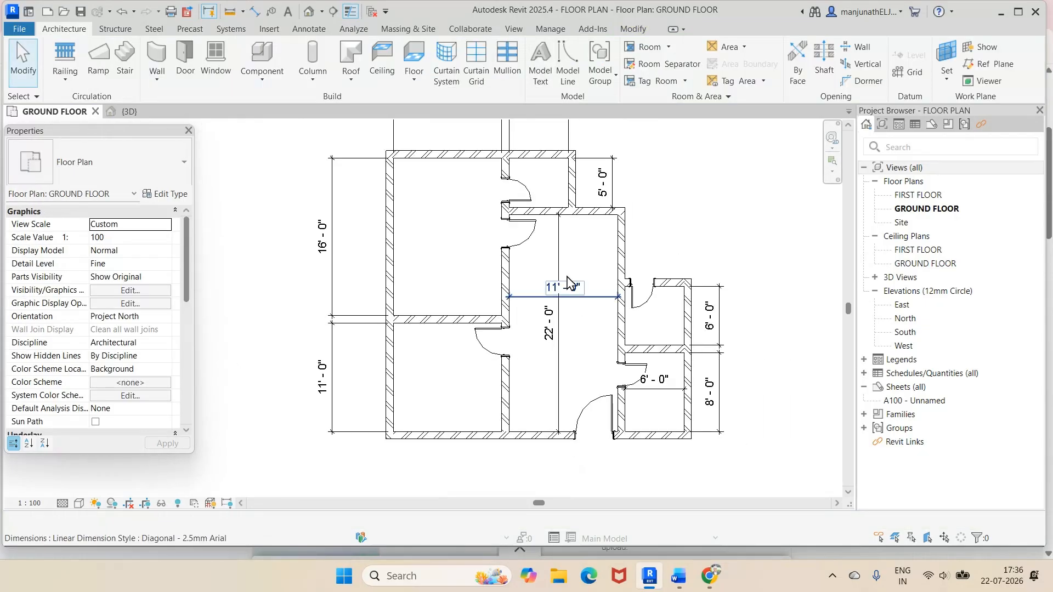
# Set the bedroom-toilet D2 door's offset from the toilet's lower wall to 4.5".
pyautogui.scroll(1, 567, 283)
pyautogui.scroll(-2, 486, 175)
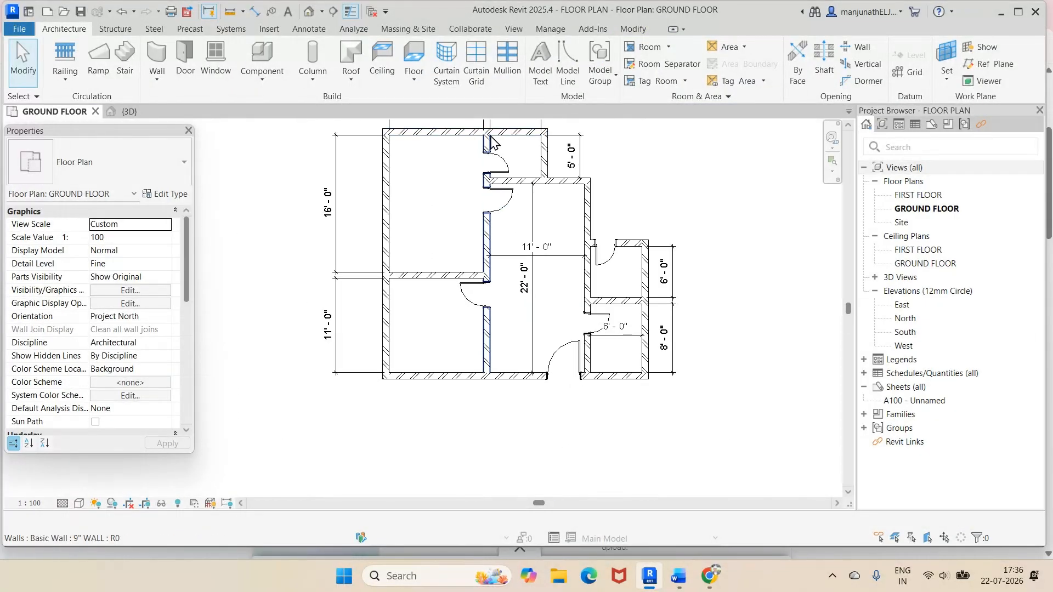
pyautogui.scroll(3, 491, 143)
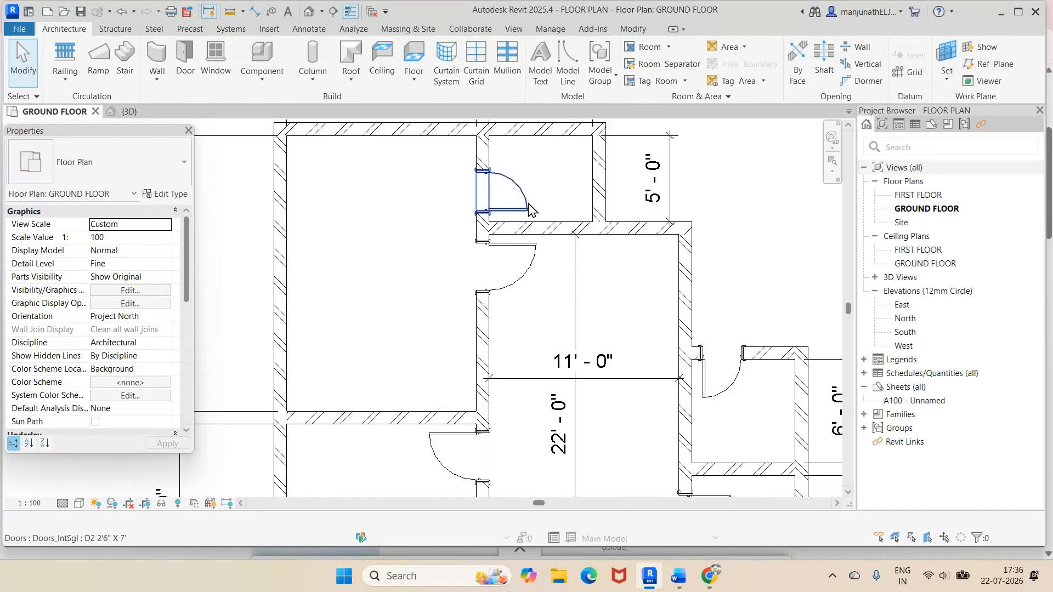
pyautogui.click(530, 208)
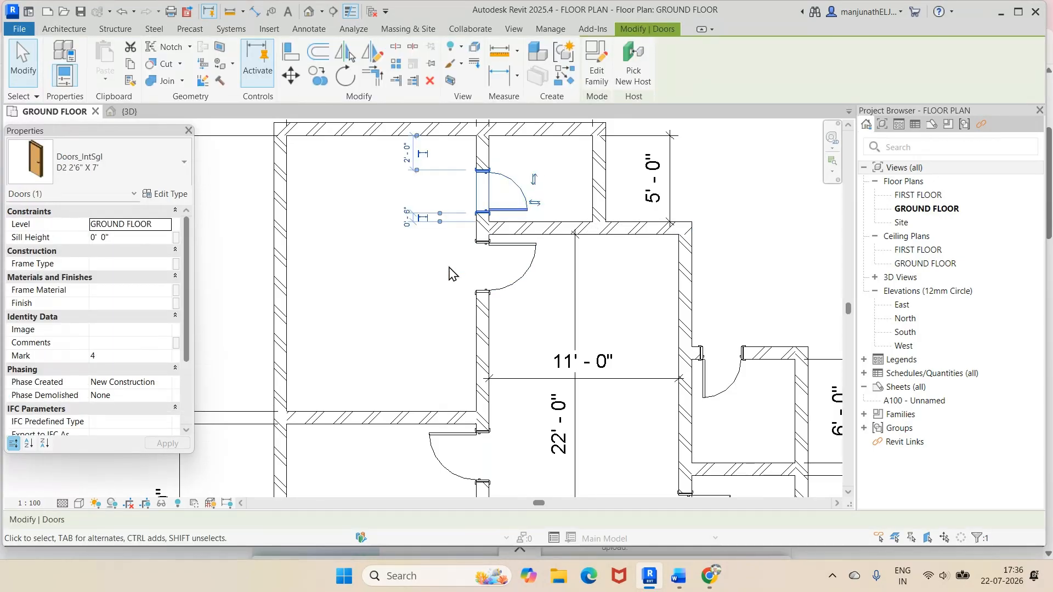
pyautogui.click(407, 219)
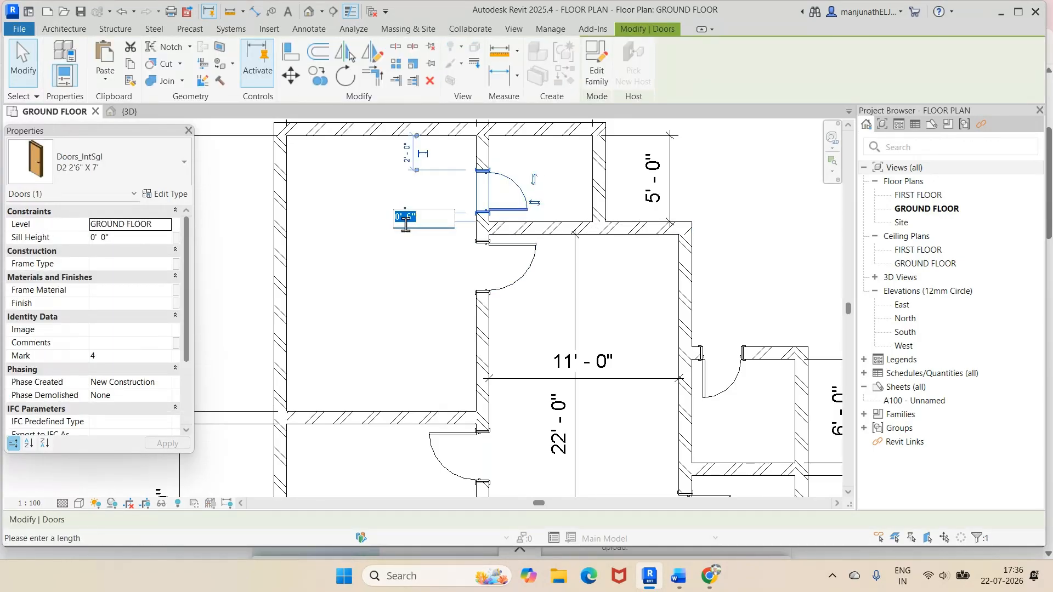
pyautogui.write('4.5')
pyautogui.press('Return')
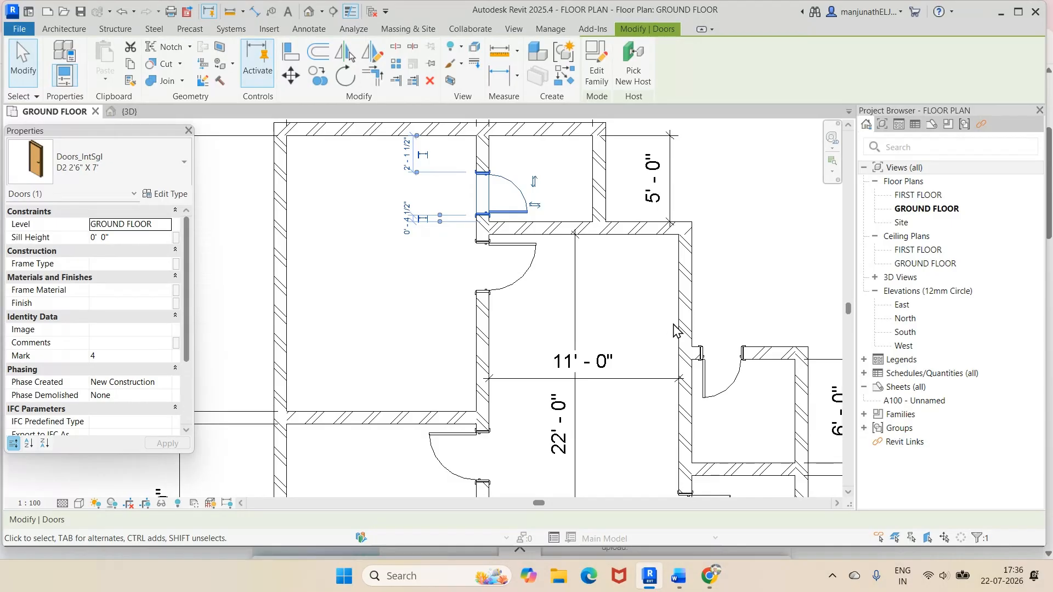
pyautogui.press('Escape')
# Reference the 6' x 6' toilet door's offset to the hall wall's centreline and set it to 4.5".
pyautogui.click(705, 367)
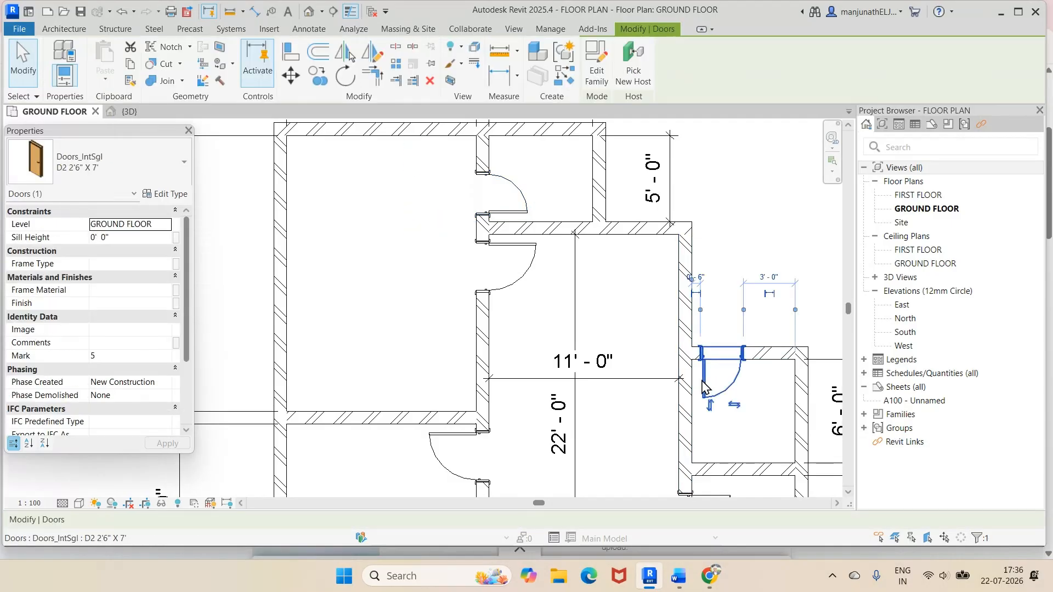
pyautogui.click(692, 280)
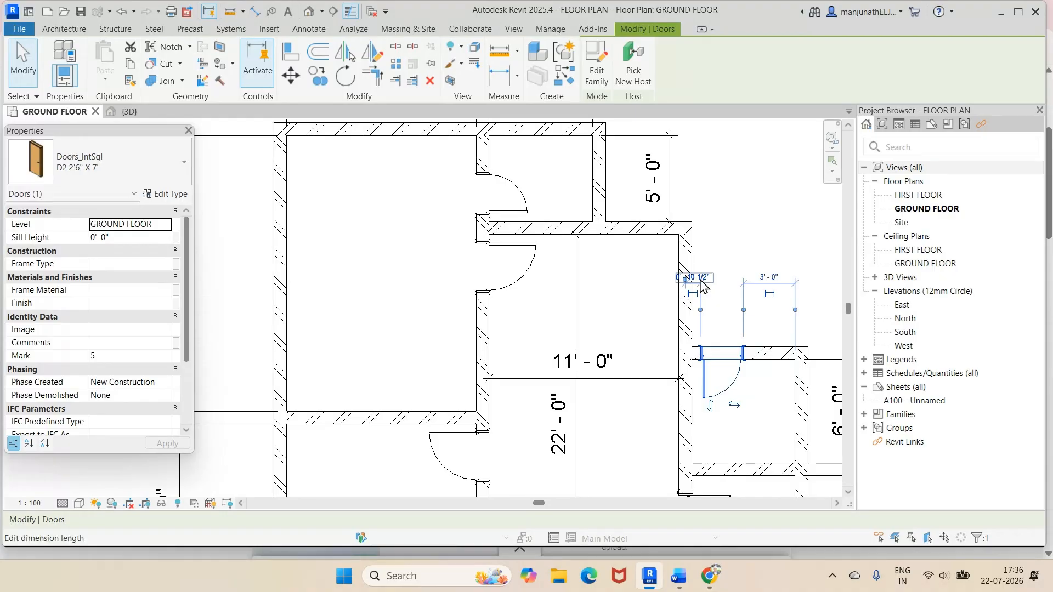
pyautogui.click(708, 287)
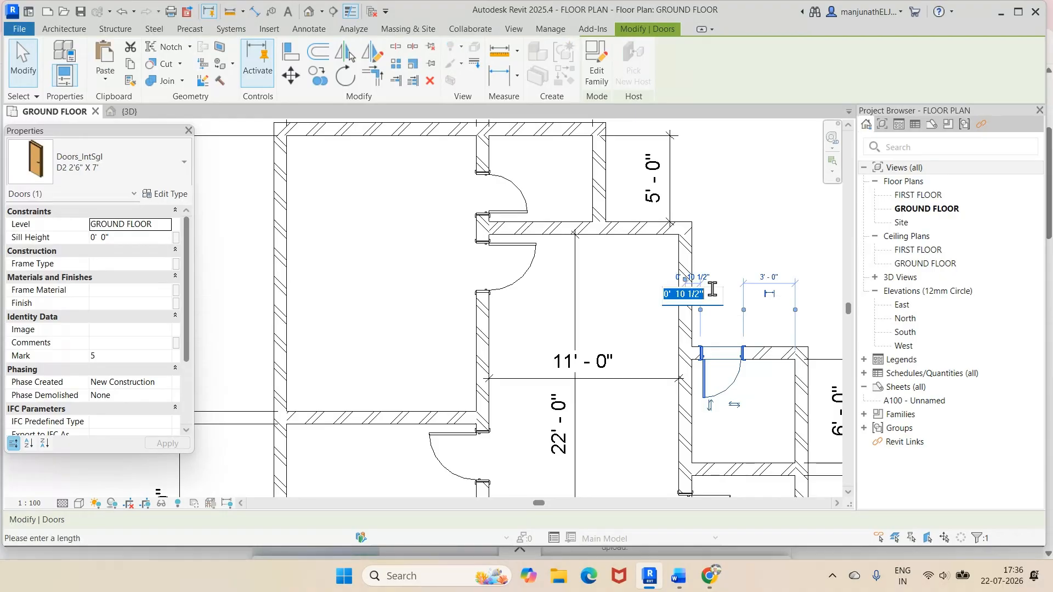
pyautogui.write('4.5')
pyautogui.press('Return')
pyautogui.scroll(-2, 729, 306)
pyautogui.scroll(4, 730, 306)
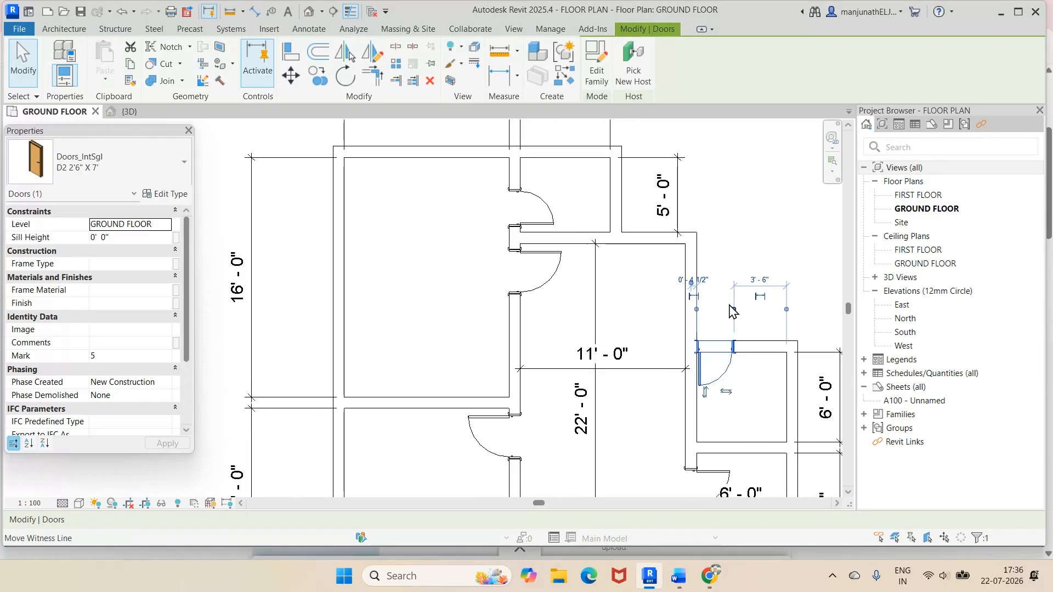
pyautogui.scroll(-3, 734, 311)
pyautogui.scroll(3, 738, 423)
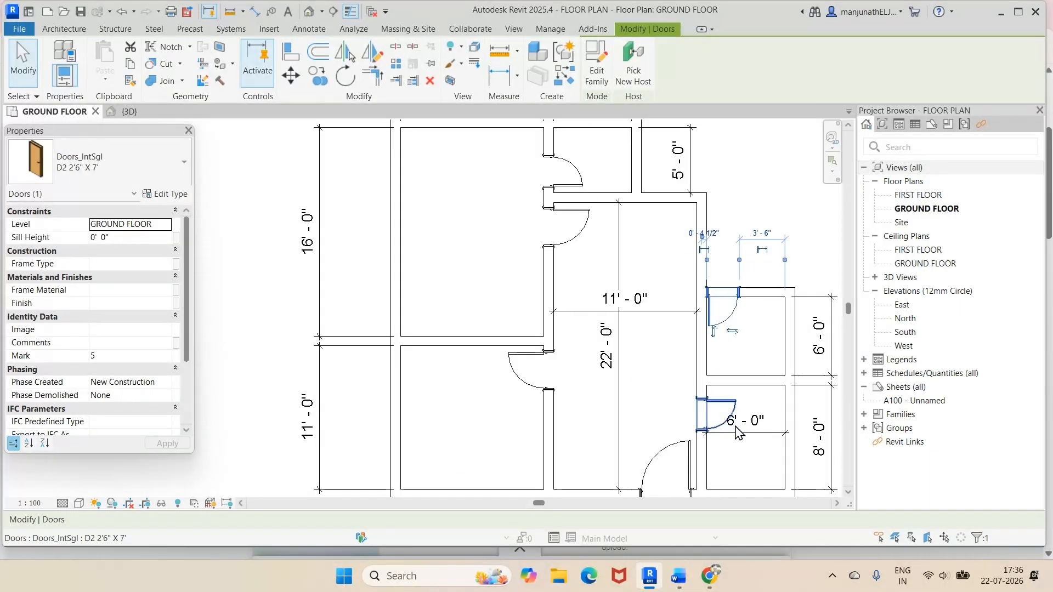
# Set the hall-pooja D2 door's offset from the toilet-pooja partition to 4.5".
pyautogui.click(767, 376)
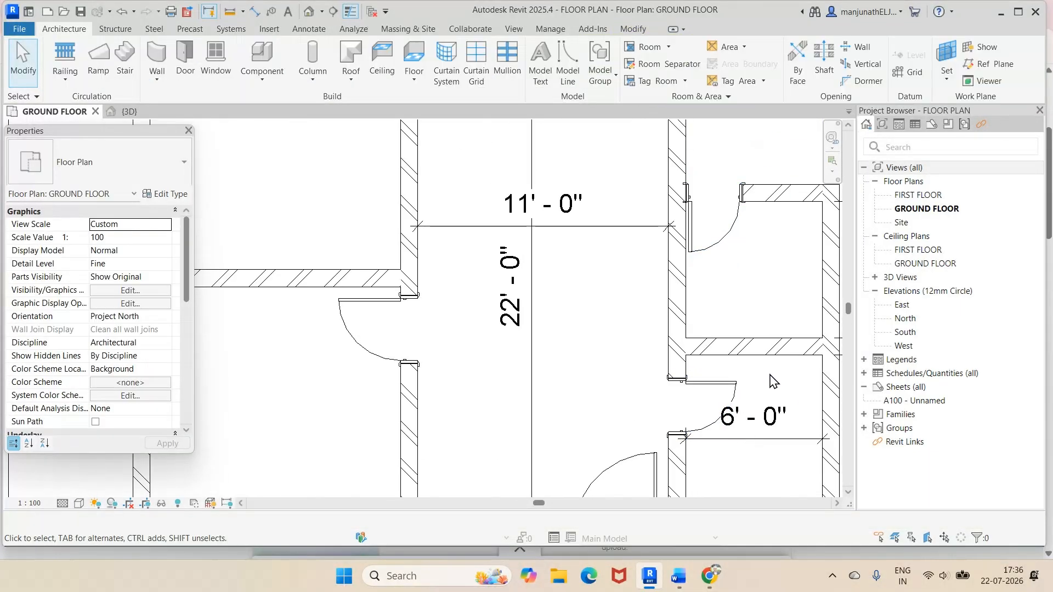
pyautogui.click(733, 384)
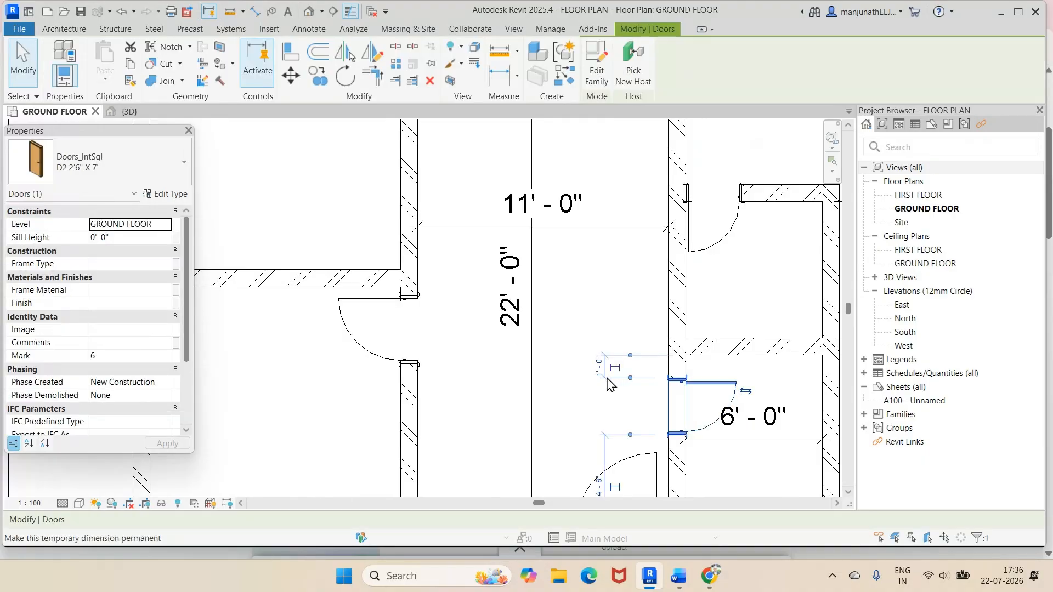
pyautogui.click(599, 368)
pyautogui.write('4')
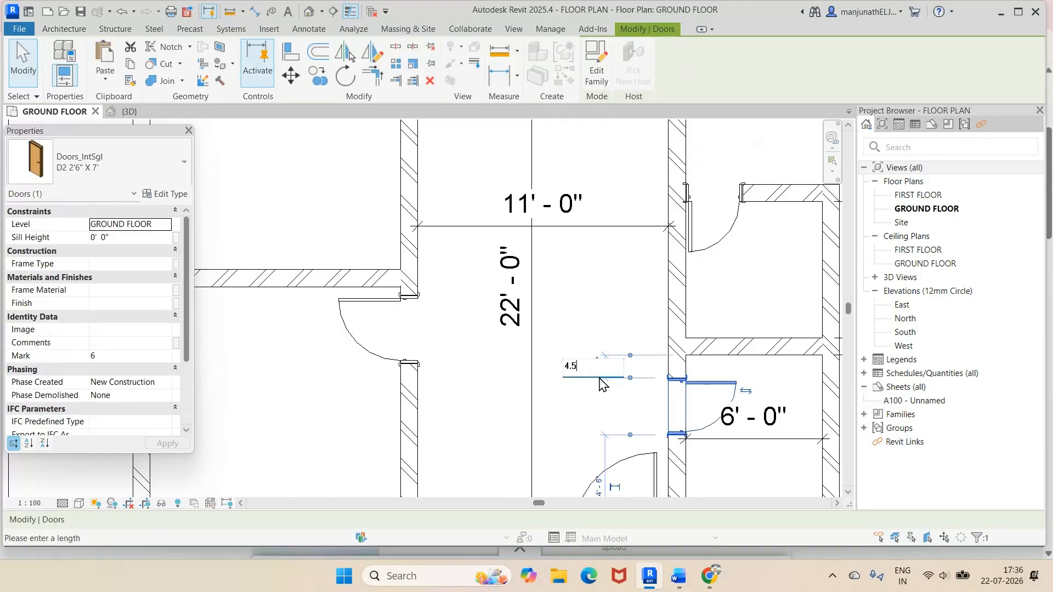
pyautogui.write('.5')
pyautogui.press('Return')
pyautogui.click(607, 294)
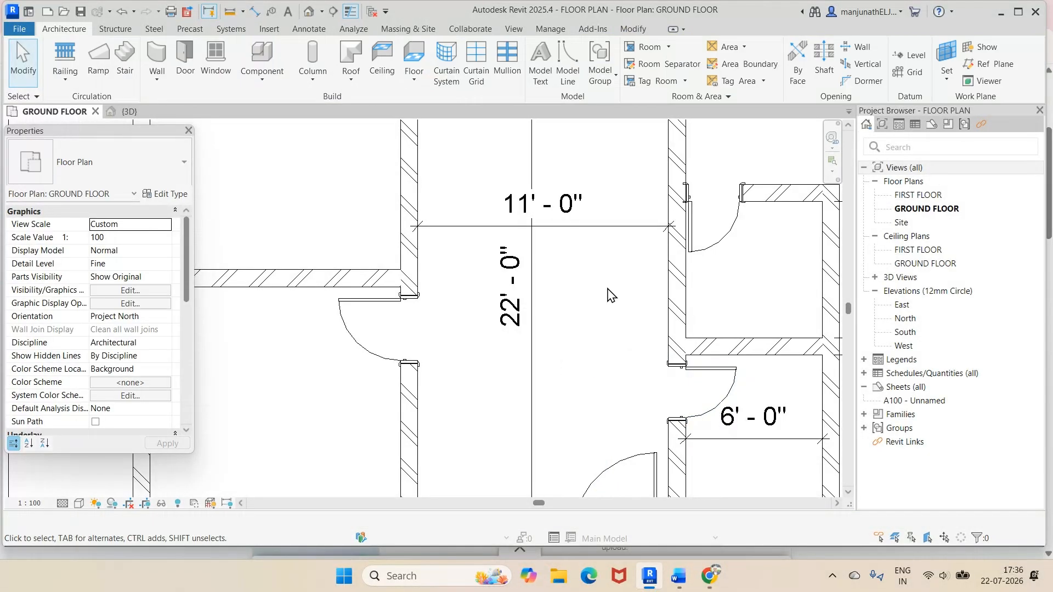
pyautogui.scroll(-1, 608, 295)
pyautogui.scroll(-4, 608, 294)
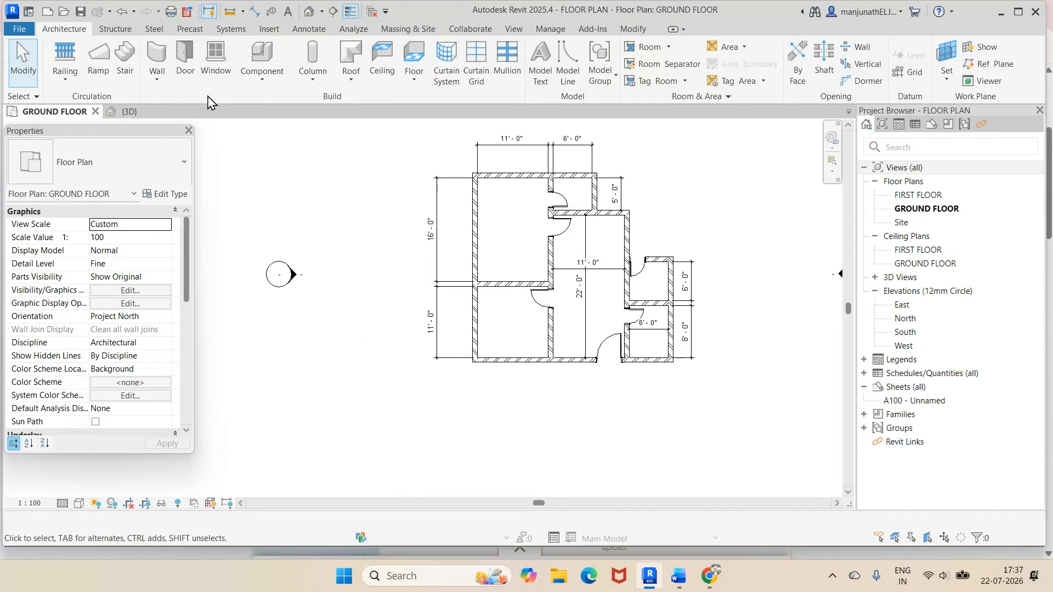
# Examine the placed doors in the 3D view from several sides of the building.
pyautogui.click(131, 112)
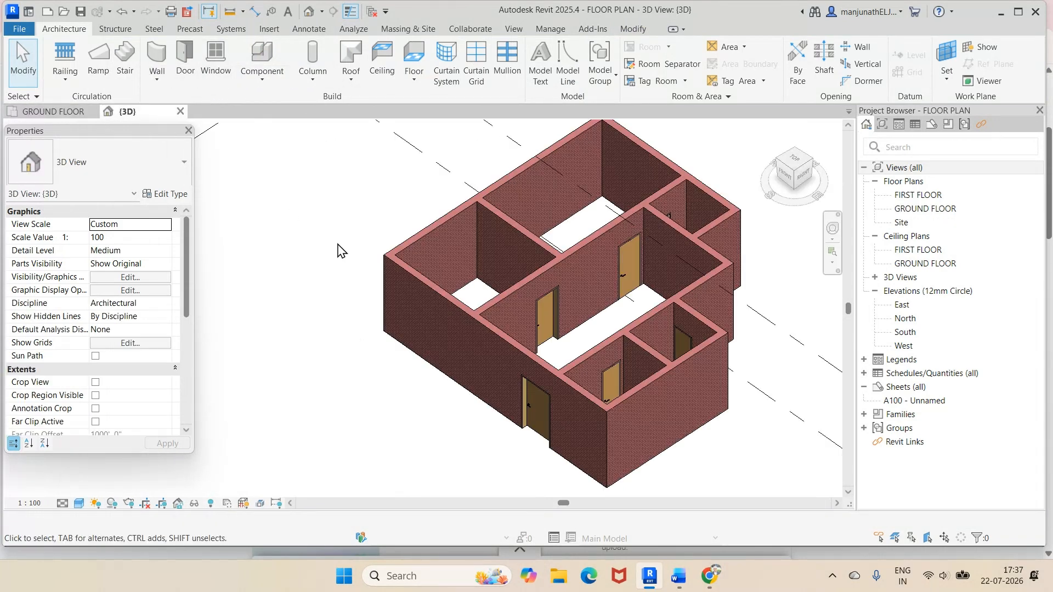
pyautogui.scroll(-1, 744, 339)
pyautogui.scroll(2, 744, 339)
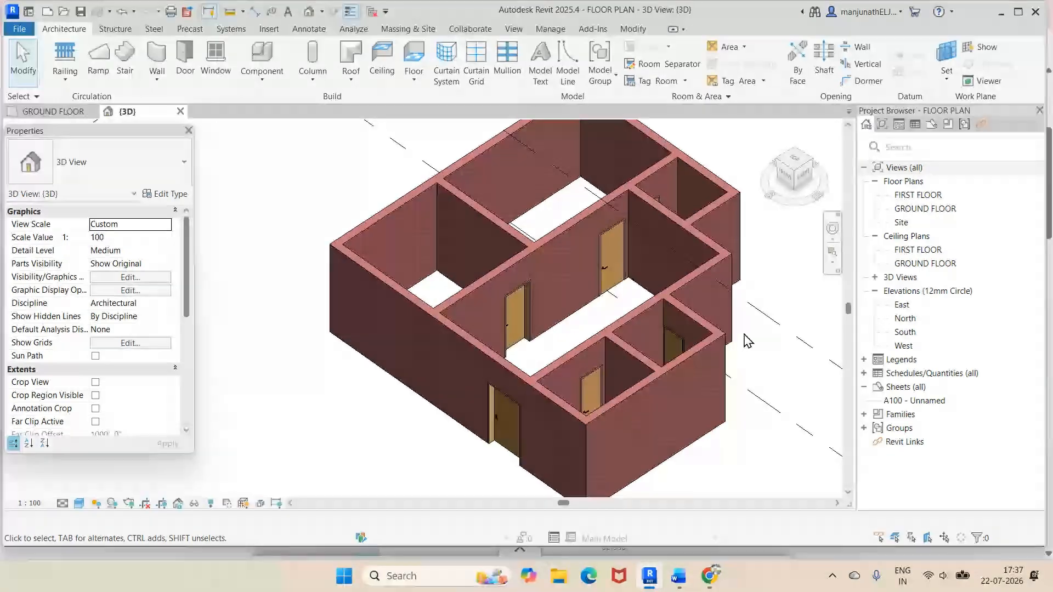
pyautogui.scroll(-2, 744, 339)
pyautogui.keyDown('shift'); pyautogui.moveTo(707, 304); pyautogui.dragTo(536, 371, button='middle'); pyautogui.keyUp('shift')
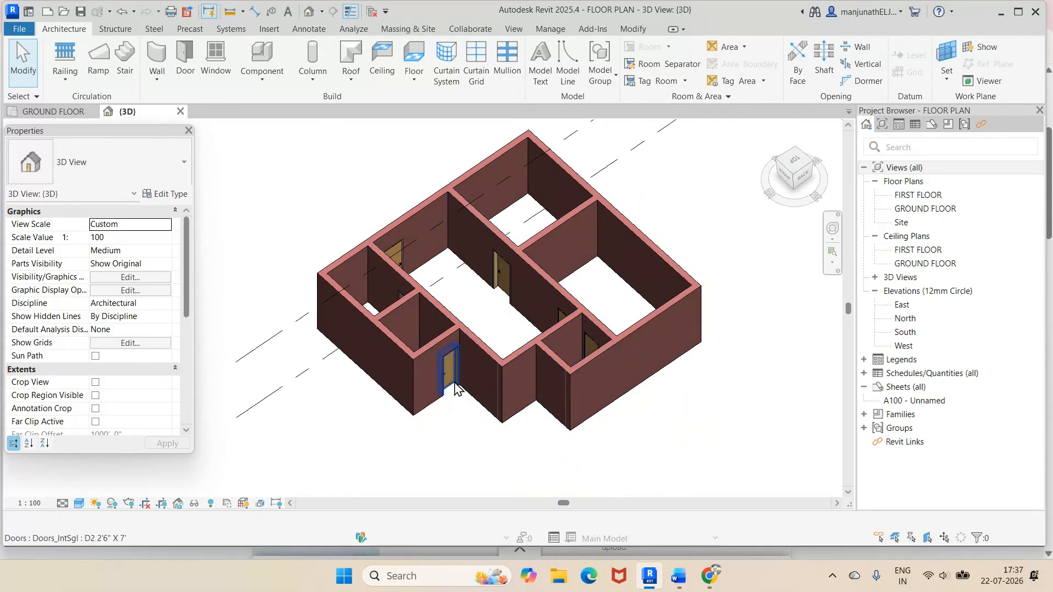
pyautogui.keyDown('shift'); pyautogui.moveTo(373, 260); pyautogui.dragTo(582, 351, button='middle'); pyautogui.keyUp('shift')
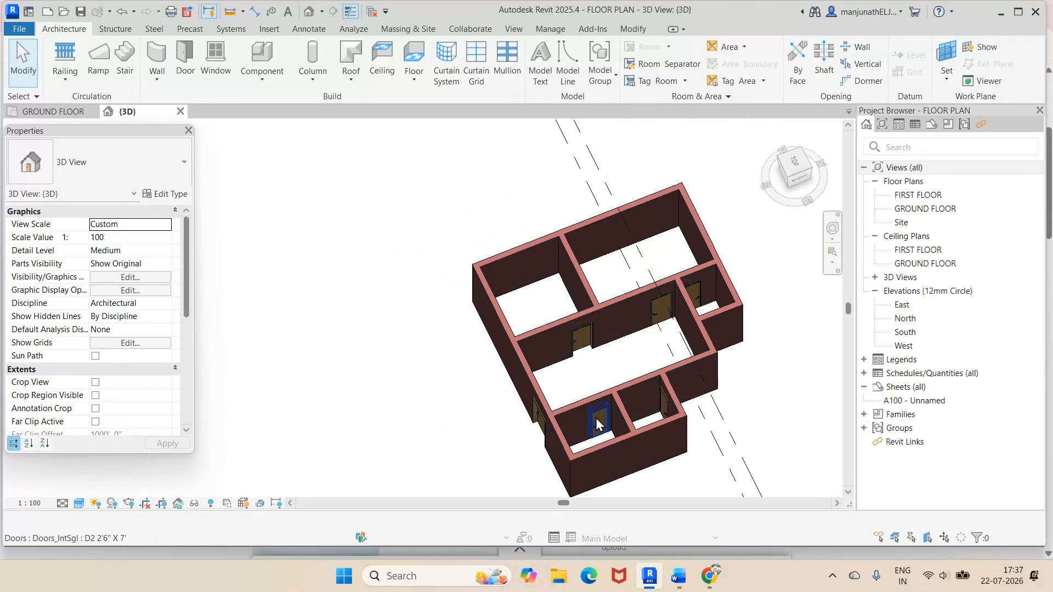
pyautogui.scroll(3, 597, 295)
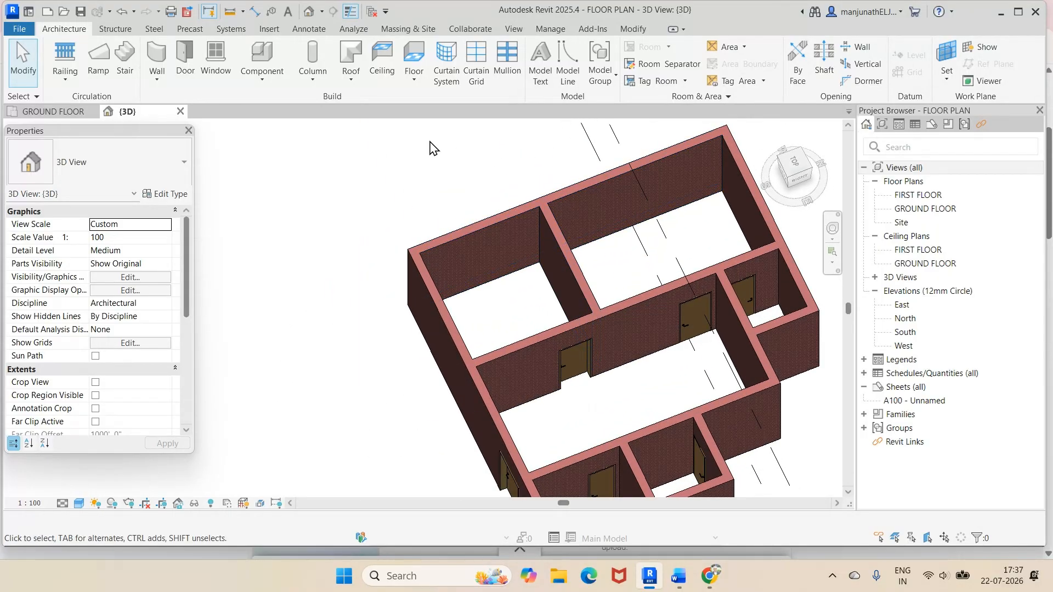
# Set the 3D view's visual style to Realistic.
pyautogui.rightClick(327, 162)
pyautogui.click(275, 282)
pyautogui.click(79, 504)
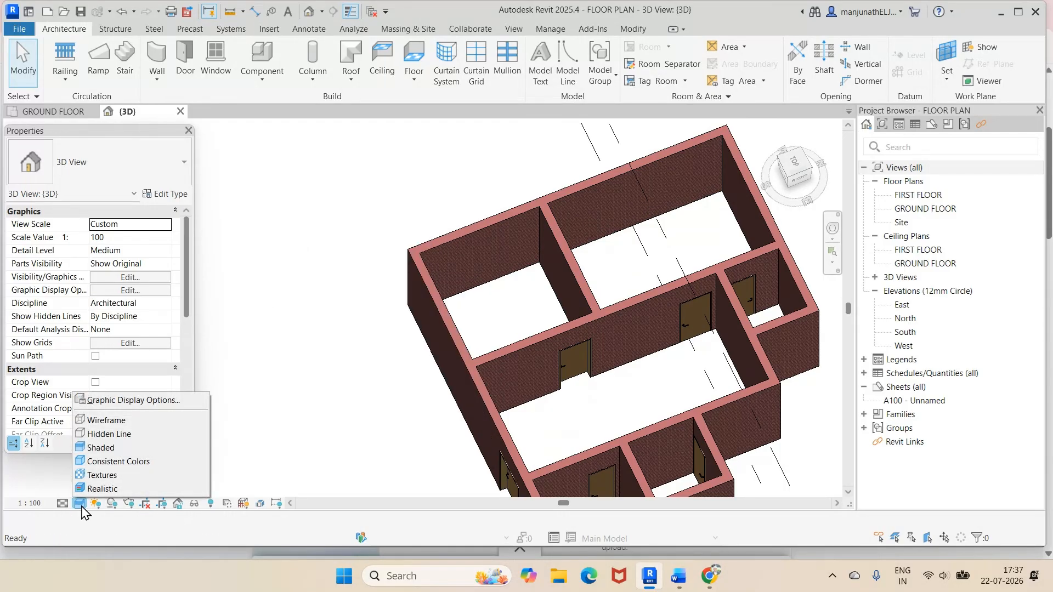
pyautogui.click(95, 490)
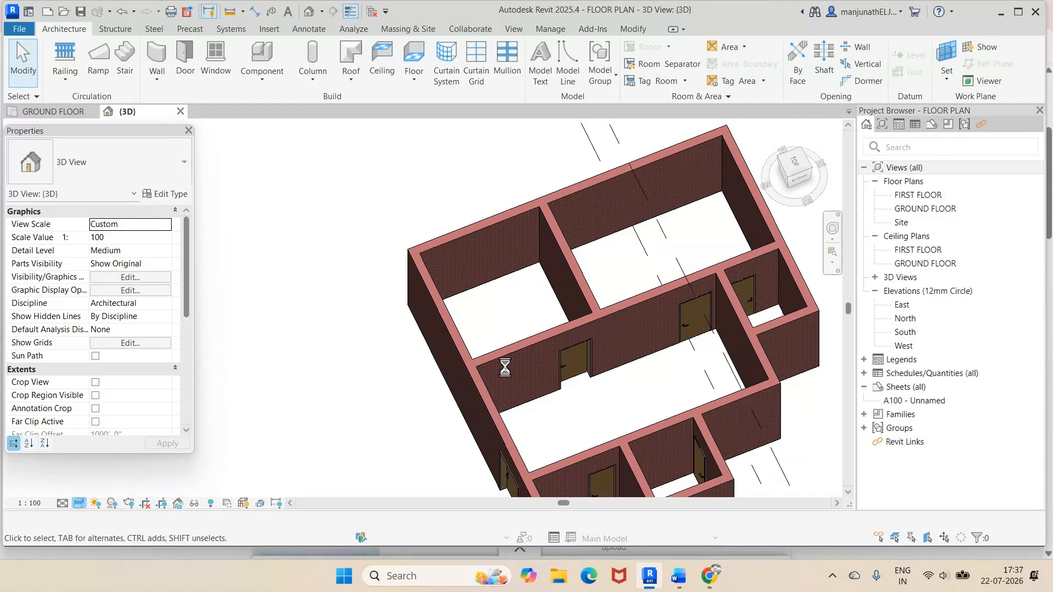
# Inspect the doors and brick walls in the realistic 3D view, up close and from around the building.
pyautogui.scroll(5, 588, 388)
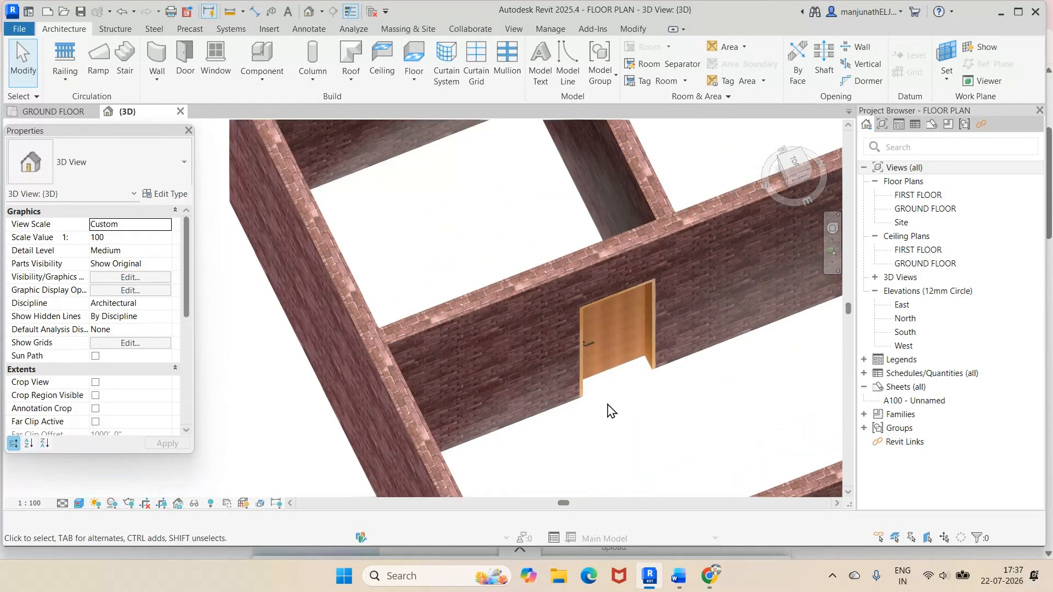
pyautogui.scroll(2, 612, 410)
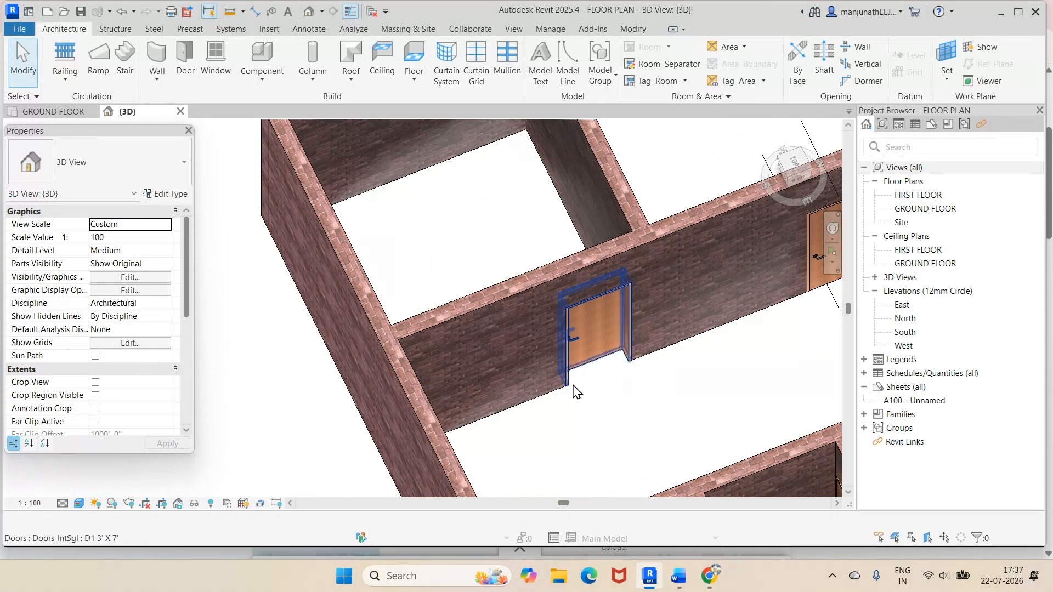
pyautogui.keyDown('shift'); pyautogui.moveTo(575, 392); pyautogui.dragTo(633, 254, button='middle'); pyautogui.keyUp('shift')
pyautogui.scroll(-8, 634, 253)
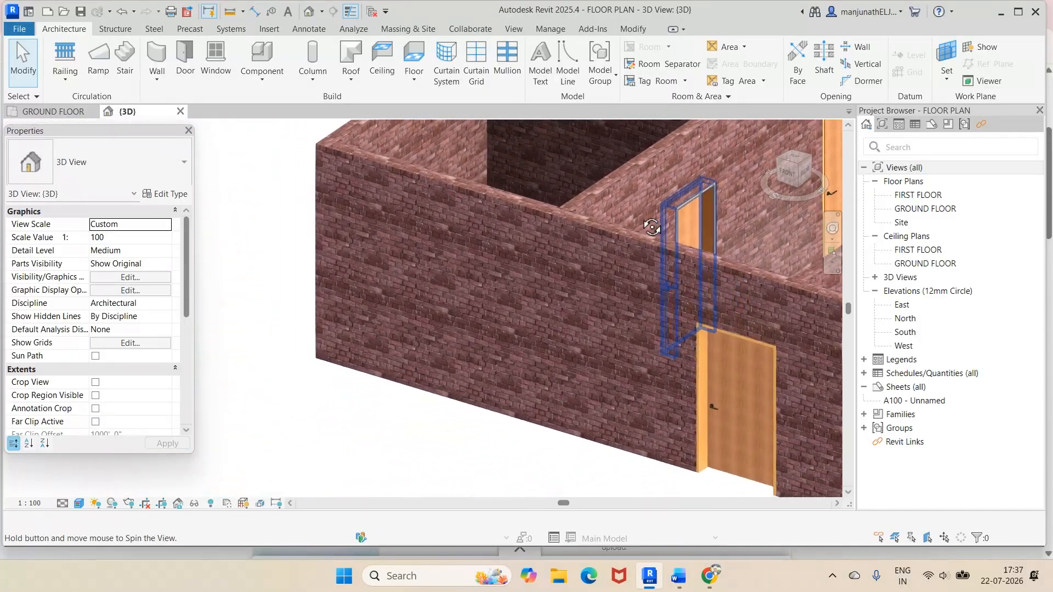
pyautogui.scroll(8, 676, 269)
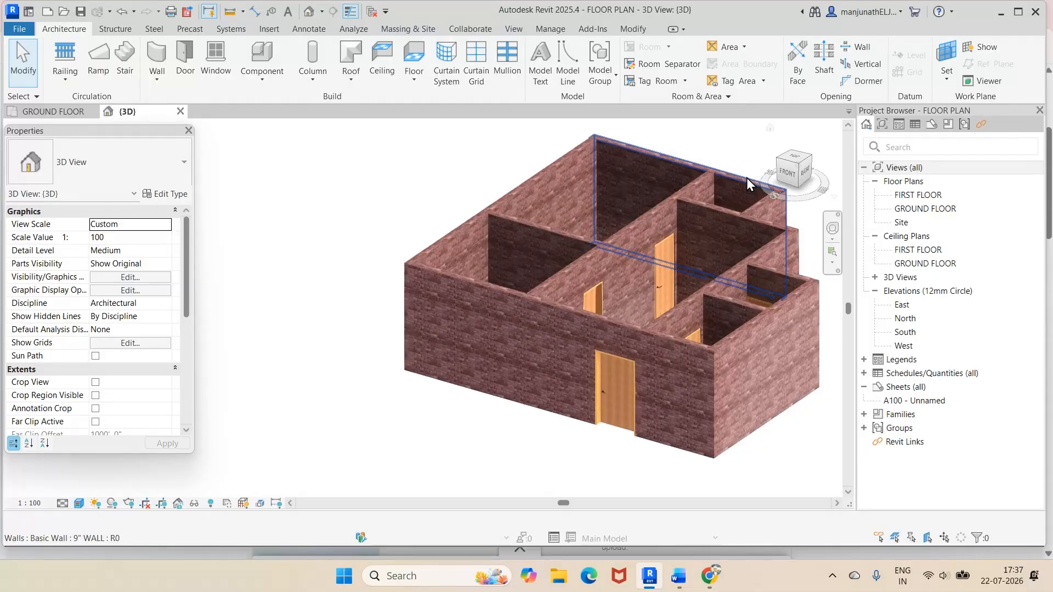
pyautogui.keyDown('shift'); pyautogui.moveTo(654, 293); pyautogui.dragTo(598, 309, button='middle'); pyautogui.keyUp('shift')
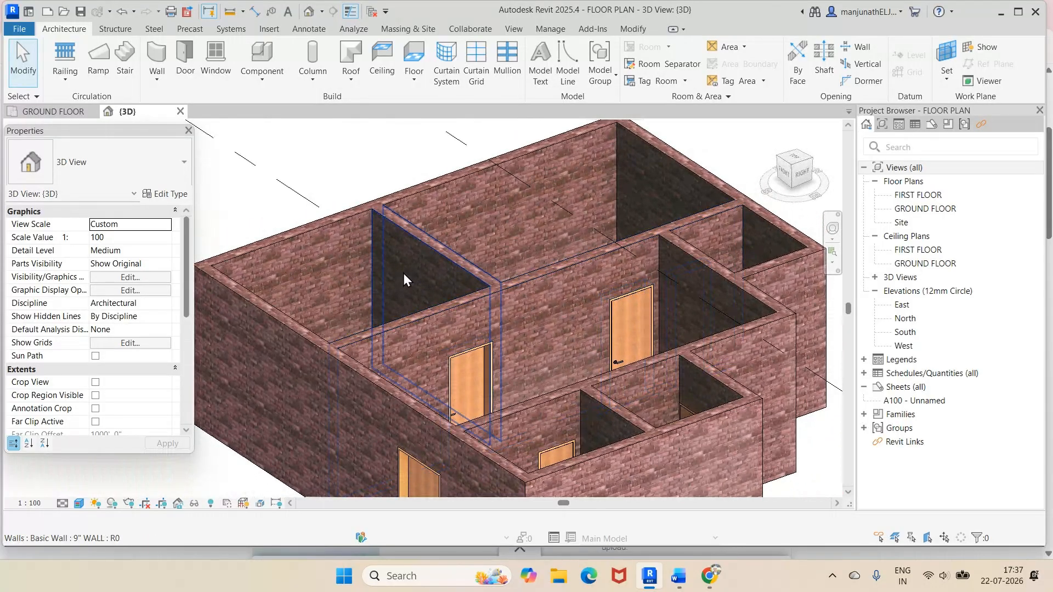
# Reopen the ground floor plan, then check the window sizes and positions in the Word specification.
pyautogui.click(60, 111)
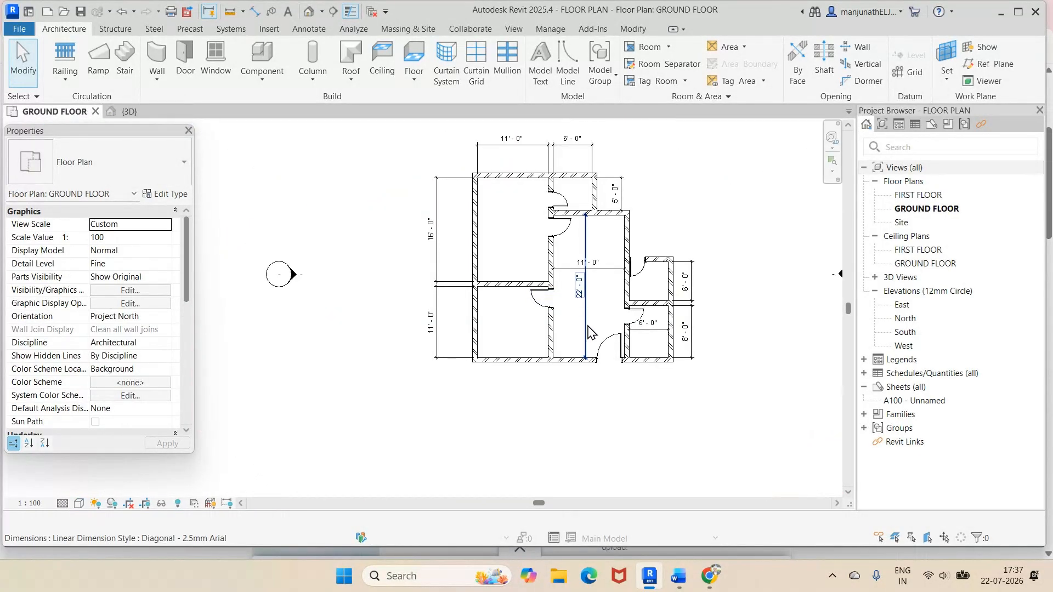
pyautogui.scroll(2, 587, 405)
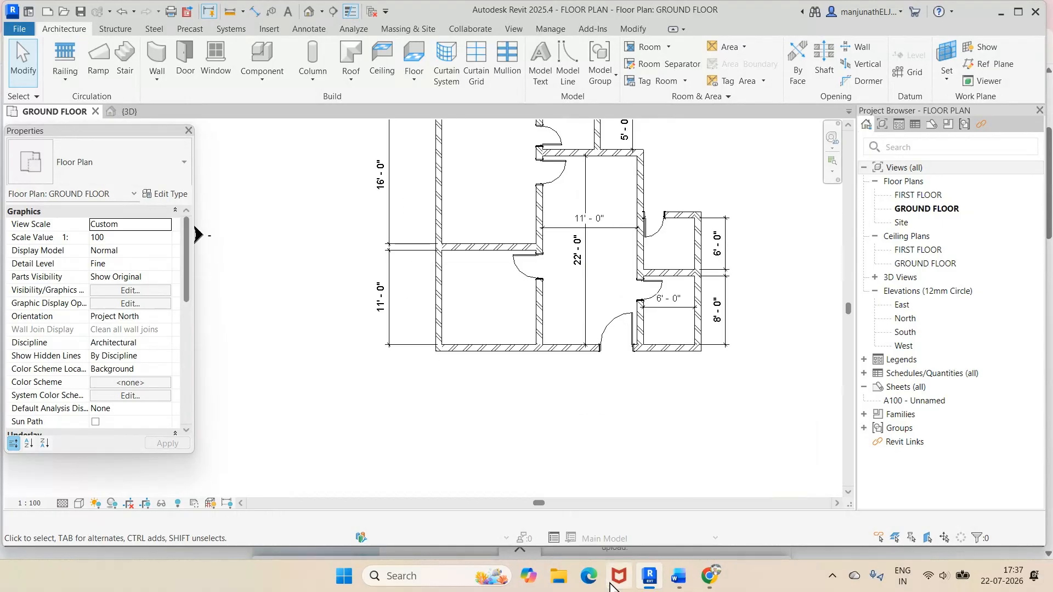
pyautogui.click(679, 581)
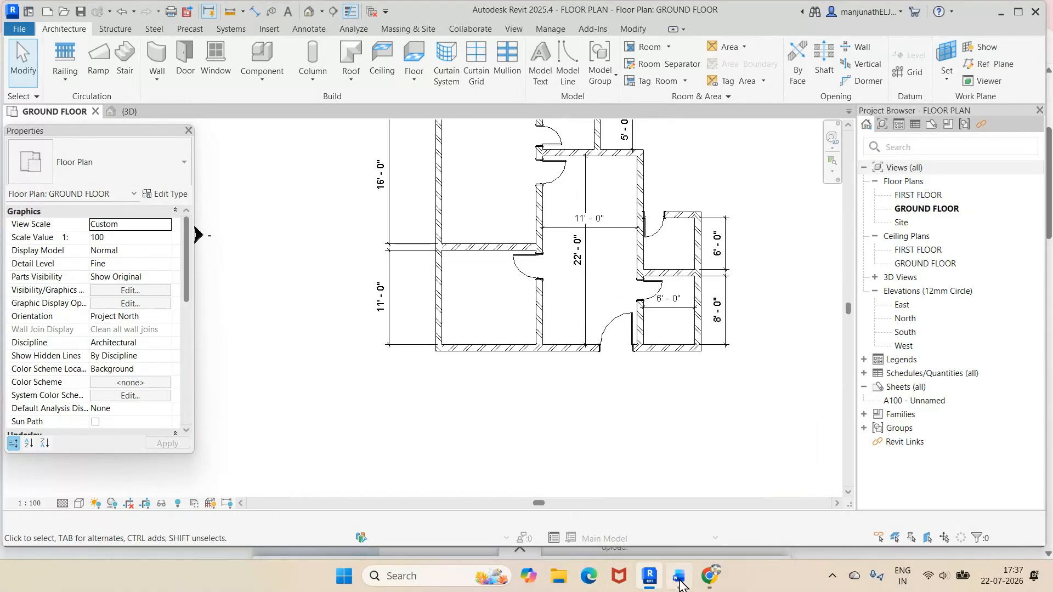
pyautogui.click(680, 581)
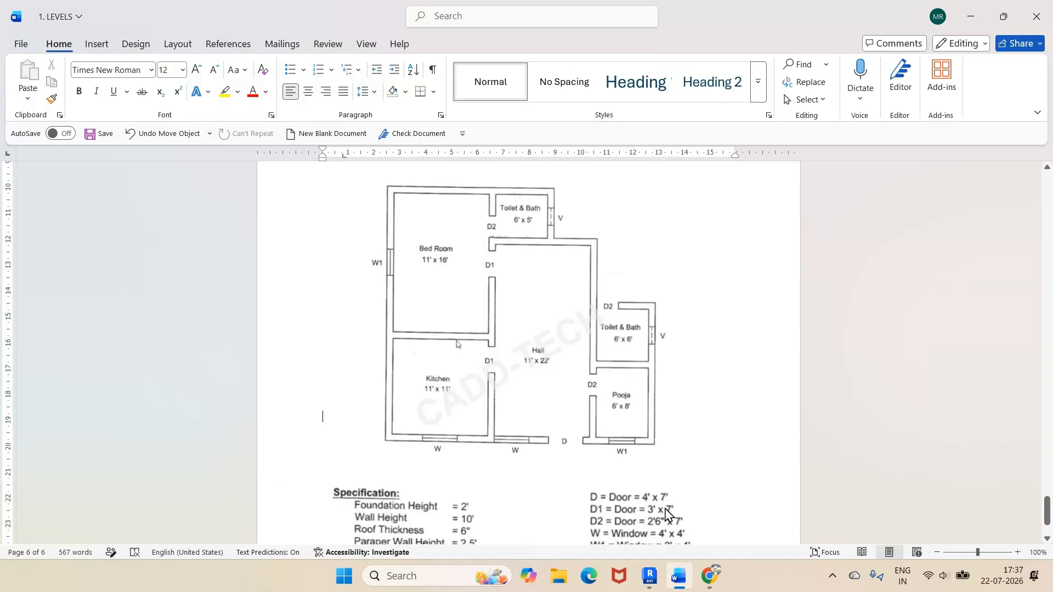
pyautogui.scroll(-1, 611, 515)
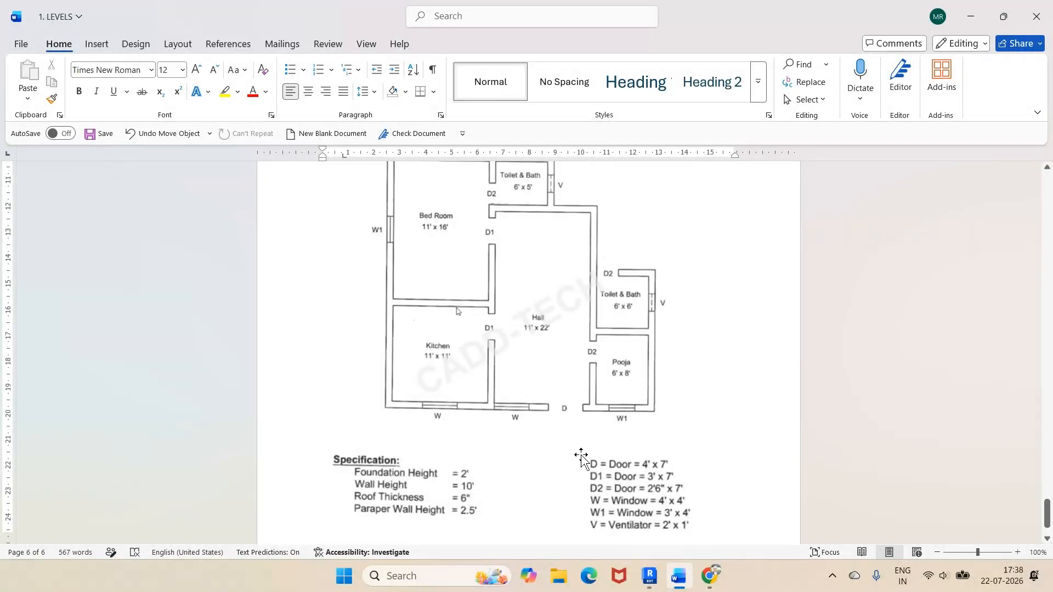
# Switch to Revit, start the Window tool and check which window types are available.
pyautogui.moveTo(662, 586)
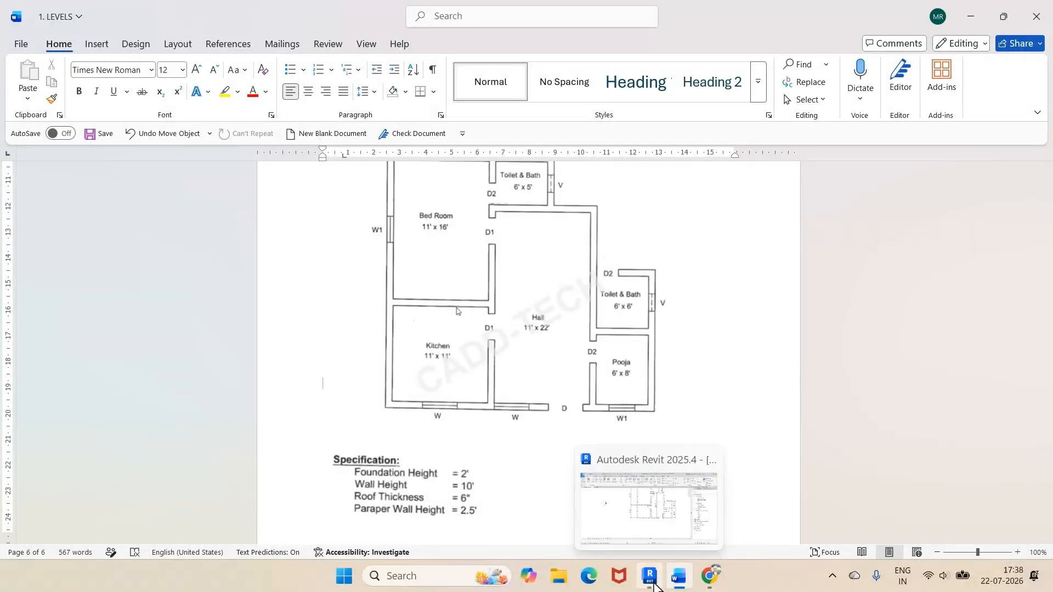
pyautogui.click(655, 584)
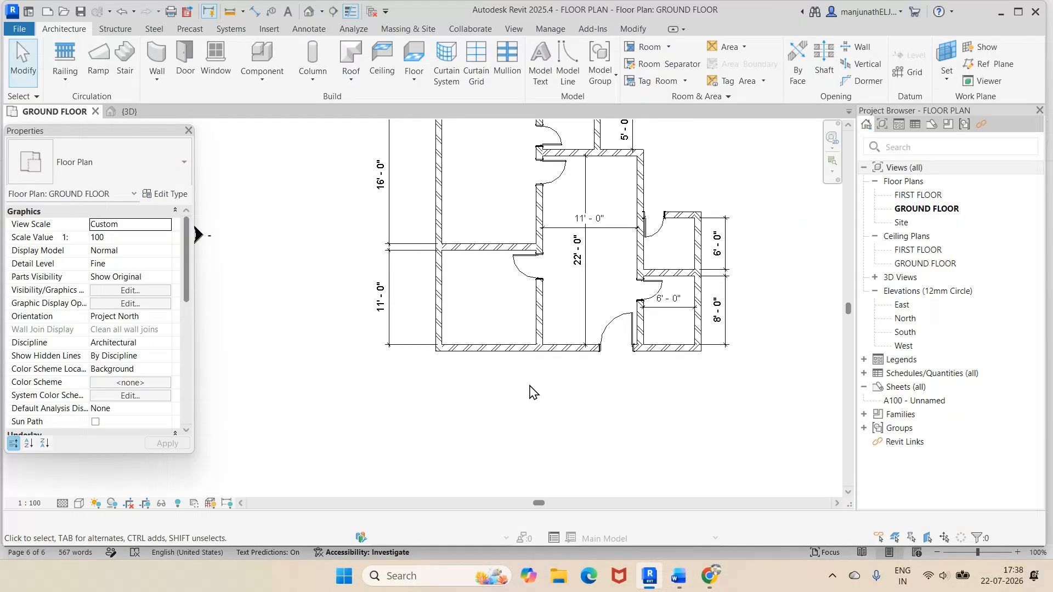
pyautogui.click(217, 60)
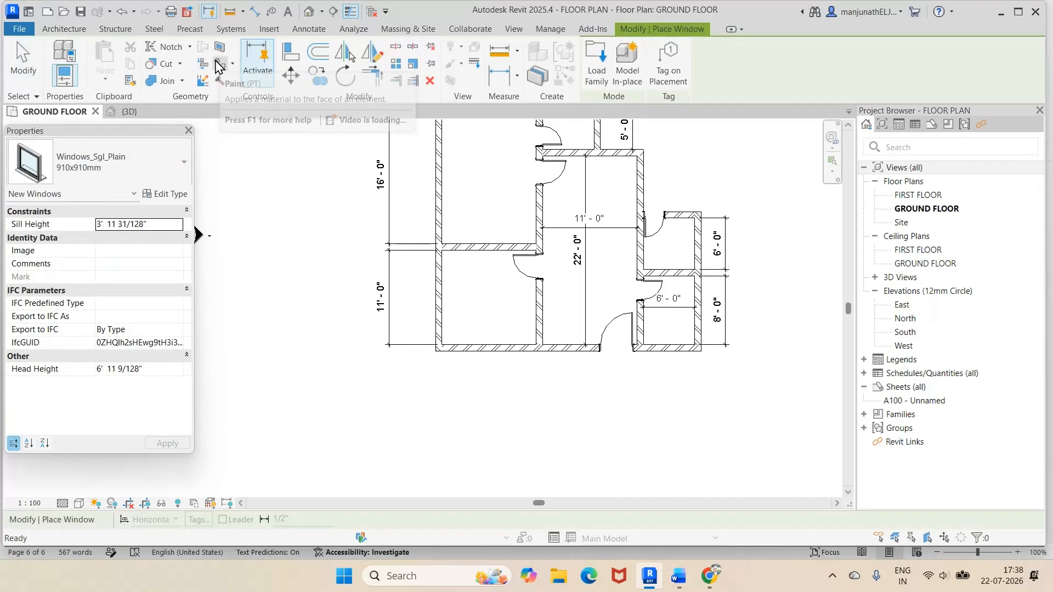
pyautogui.click(184, 164)
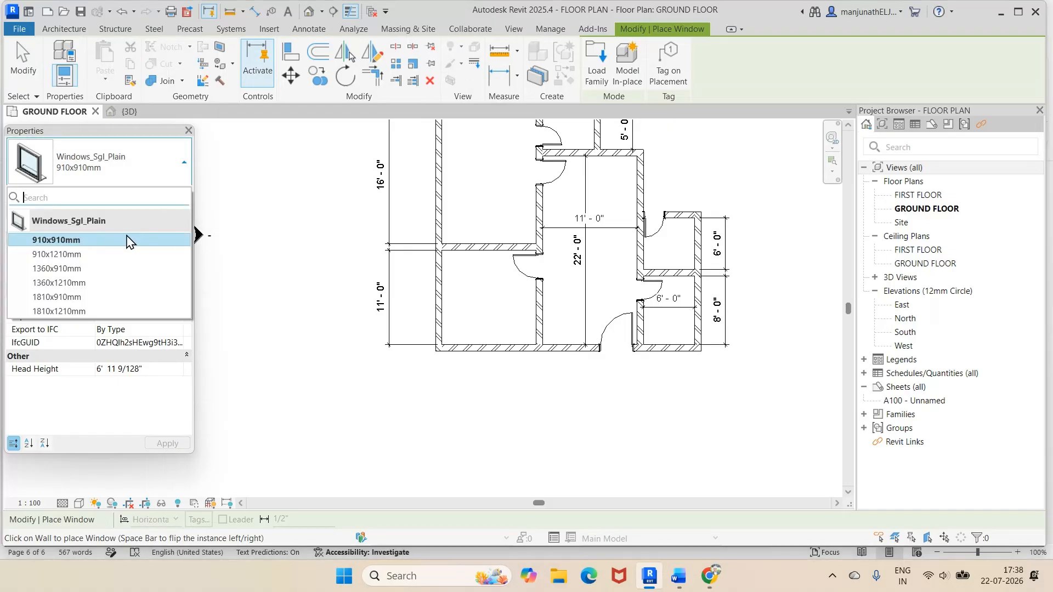
pyautogui.moveTo(123, 229)
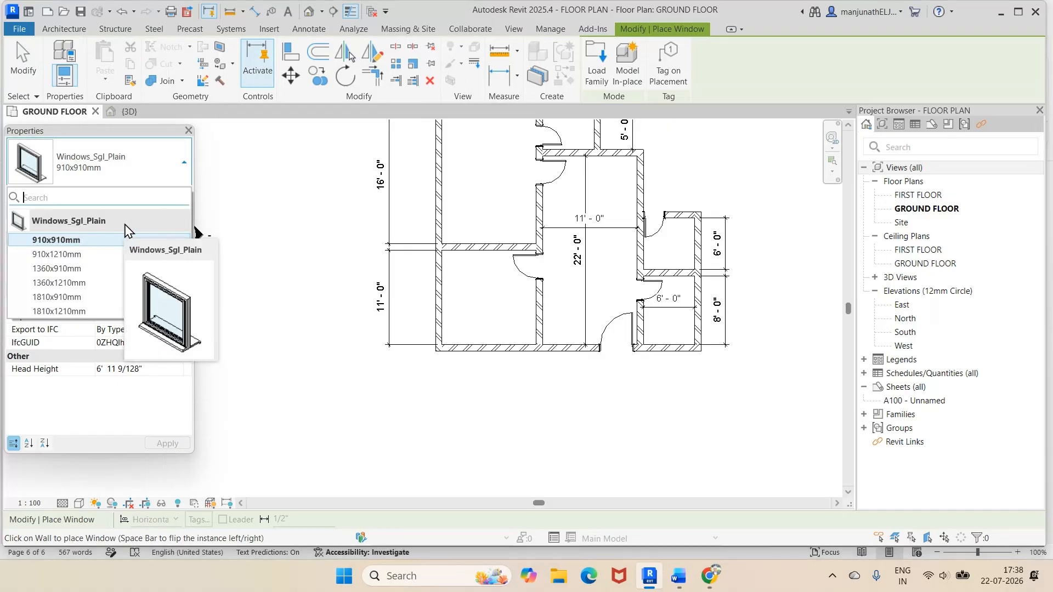
# Browse the UK library's Windows folder for a family to load, previewing double variable casement, triple plain and triple top-hung casement families.
pyautogui.click(602, 64)
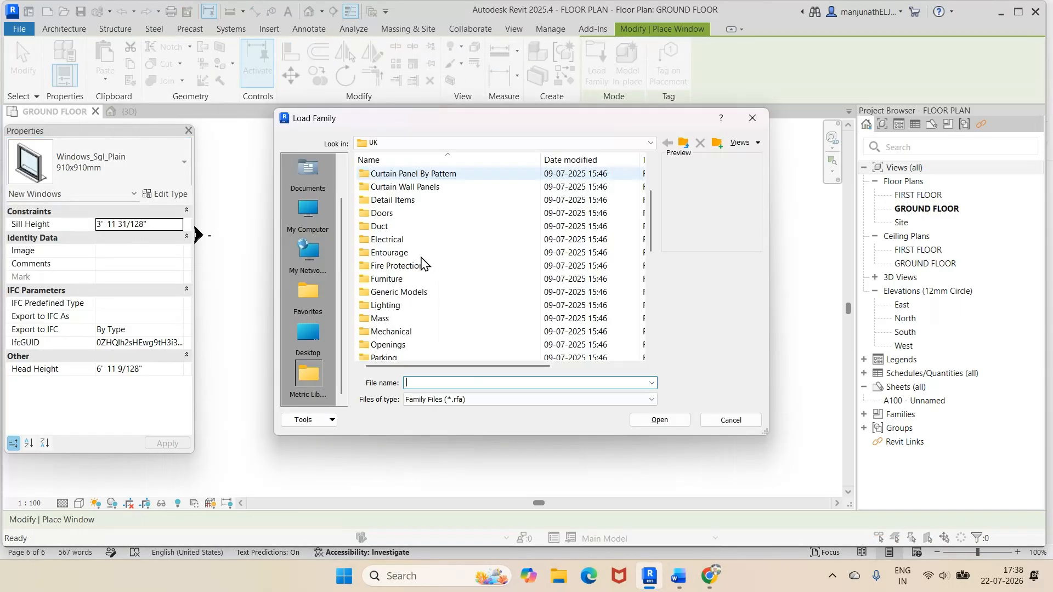
pyautogui.scroll(-7, 421, 265)
pyautogui.doubleClick(397, 345)
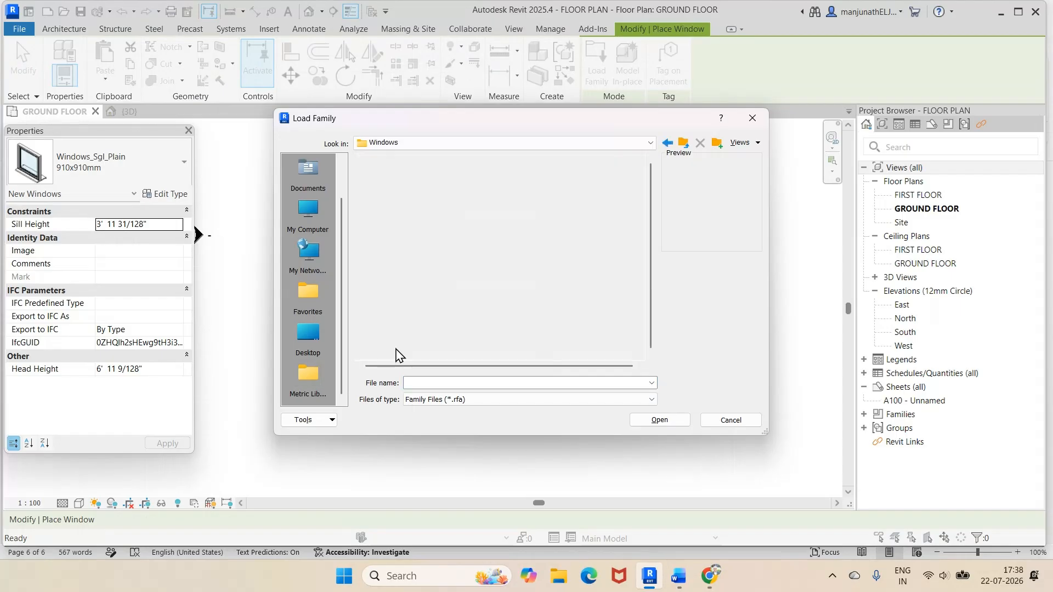
pyautogui.scroll(-1, 423, 263)
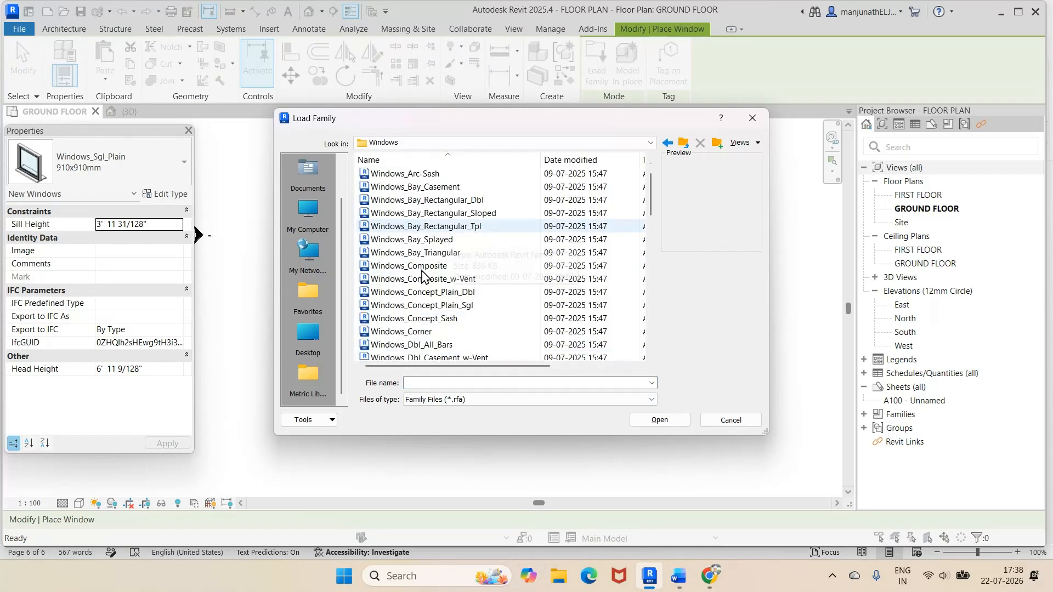
pyautogui.scroll(-2, 421, 274)
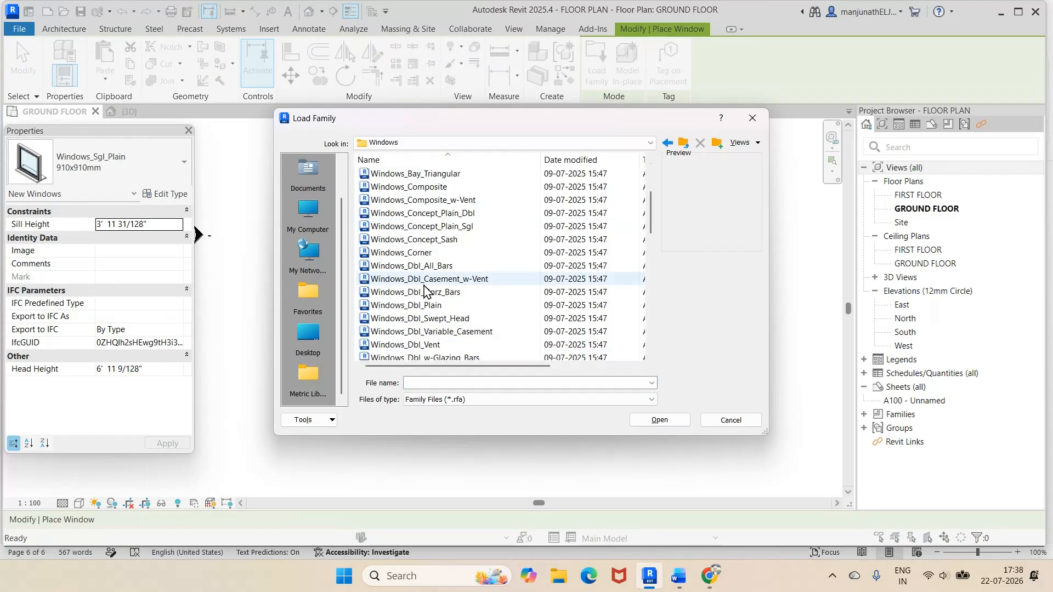
pyautogui.scroll(-2, 424, 286)
pyautogui.click(427, 269)
pyautogui.click(432, 258)
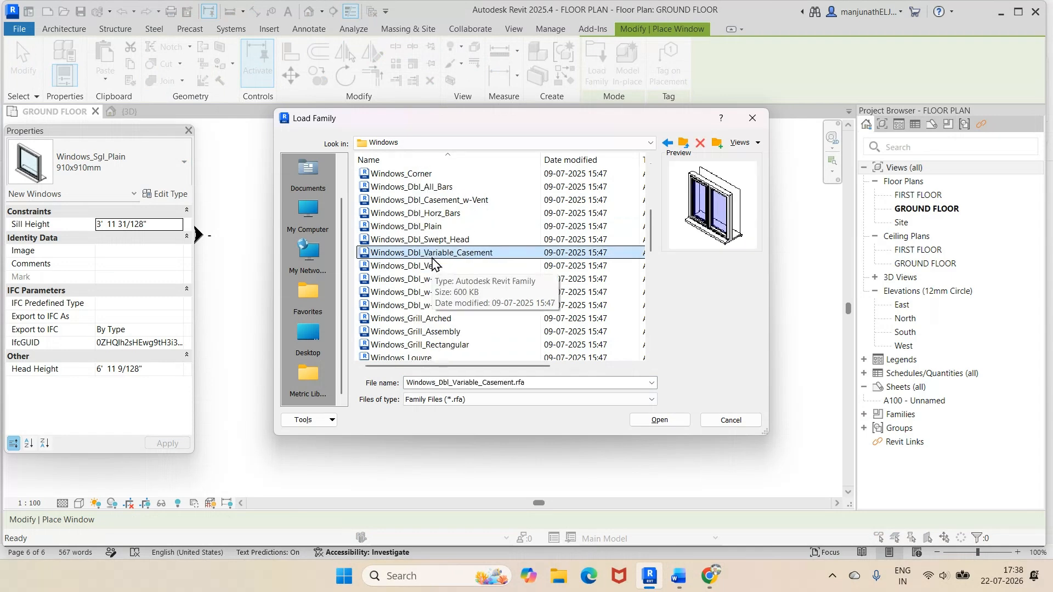
pyautogui.scroll(2, 432, 262)
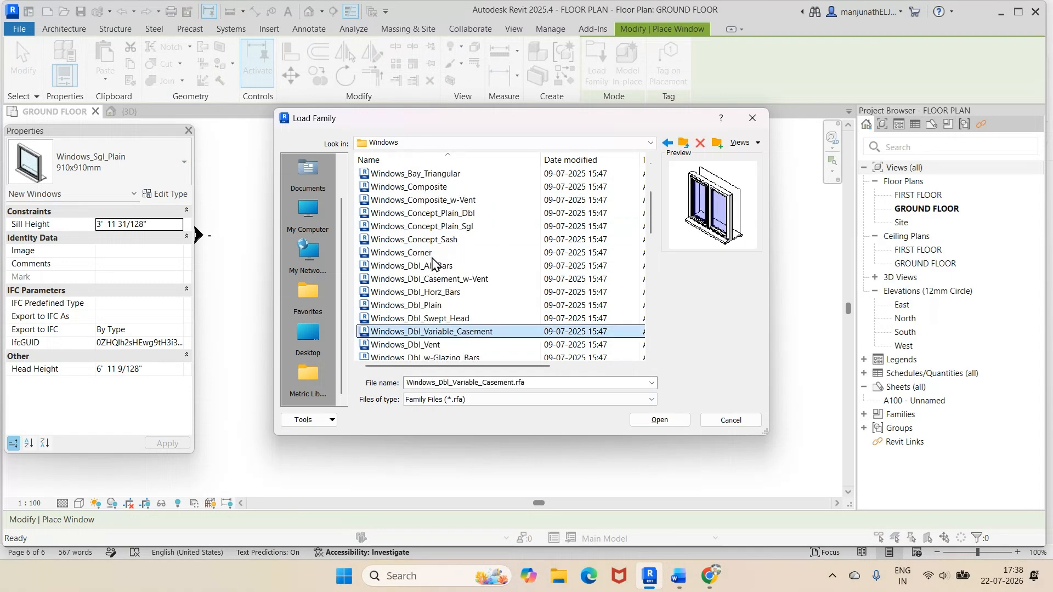
pyautogui.scroll(-5, 443, 321)
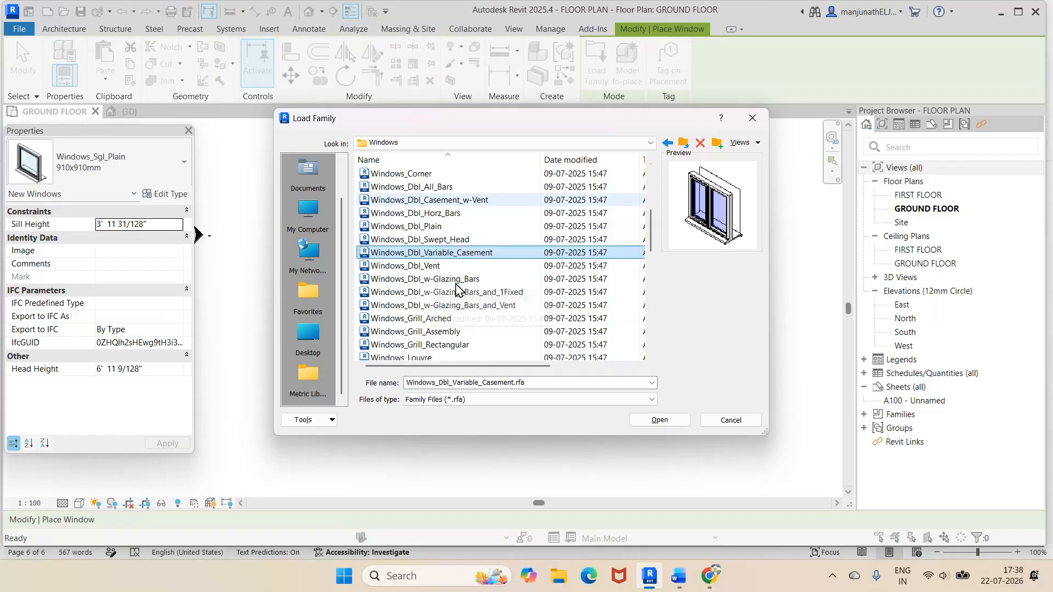
pyautogui.scroll(-5, 456, 289)
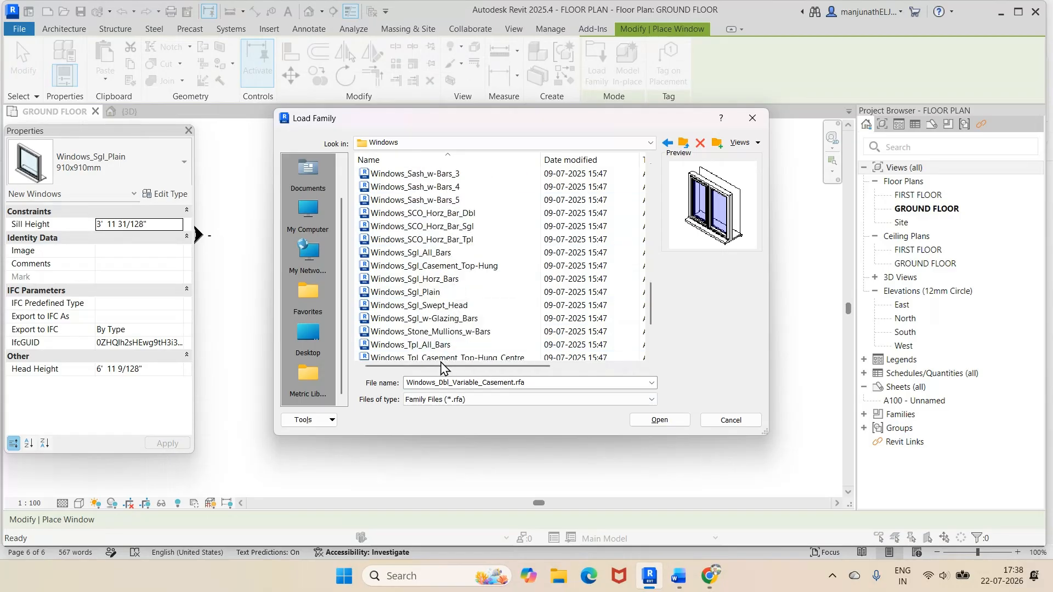
pyautogui.scroll(-2, 467, 349)
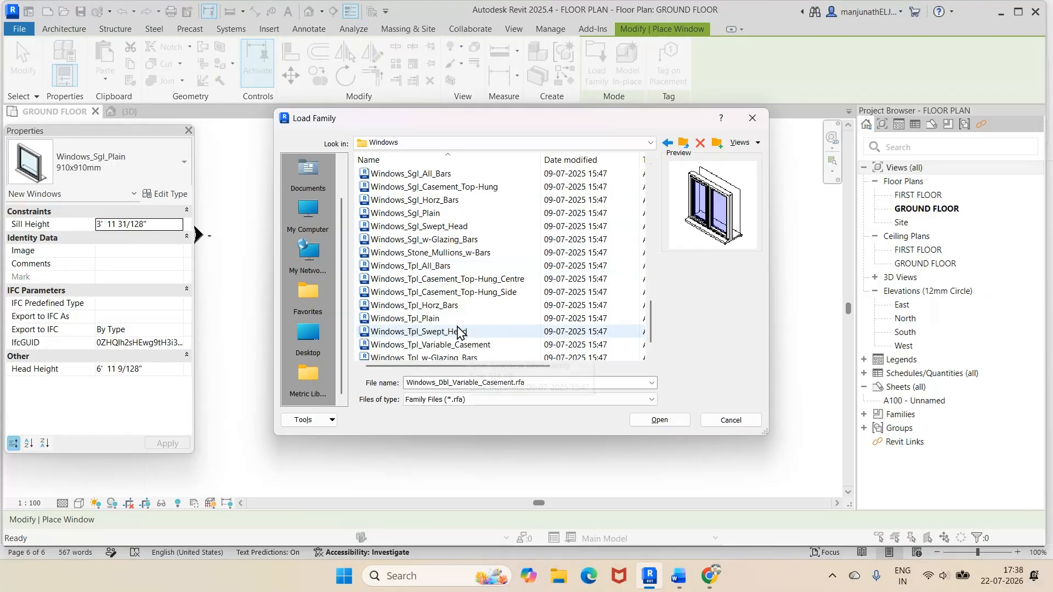
pyautogui.click(443, 320)
pyautogui.click(459, 292)
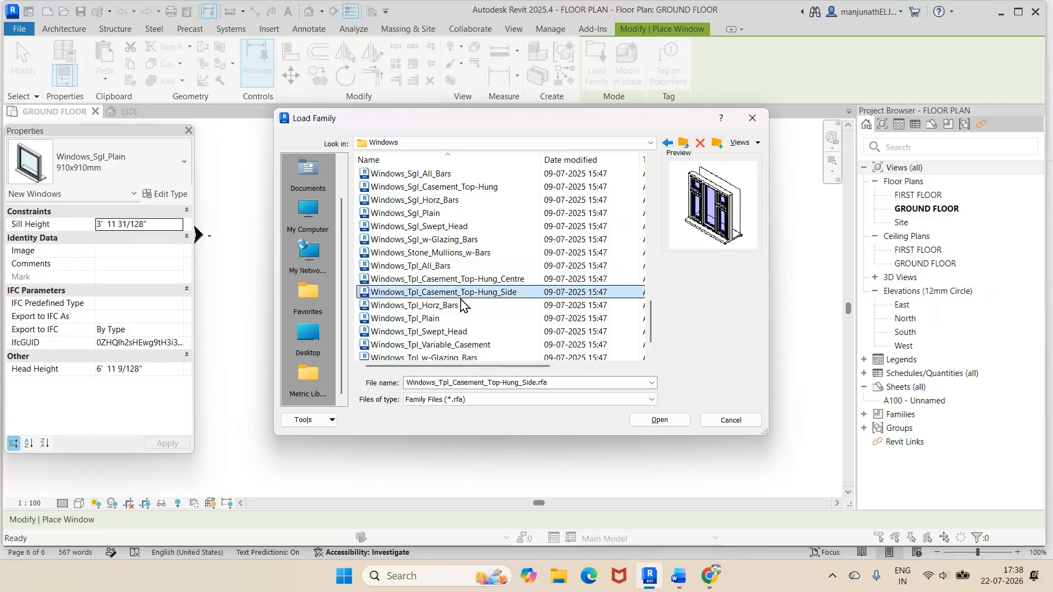
pyautogui.scroll(-1, 460, 302)
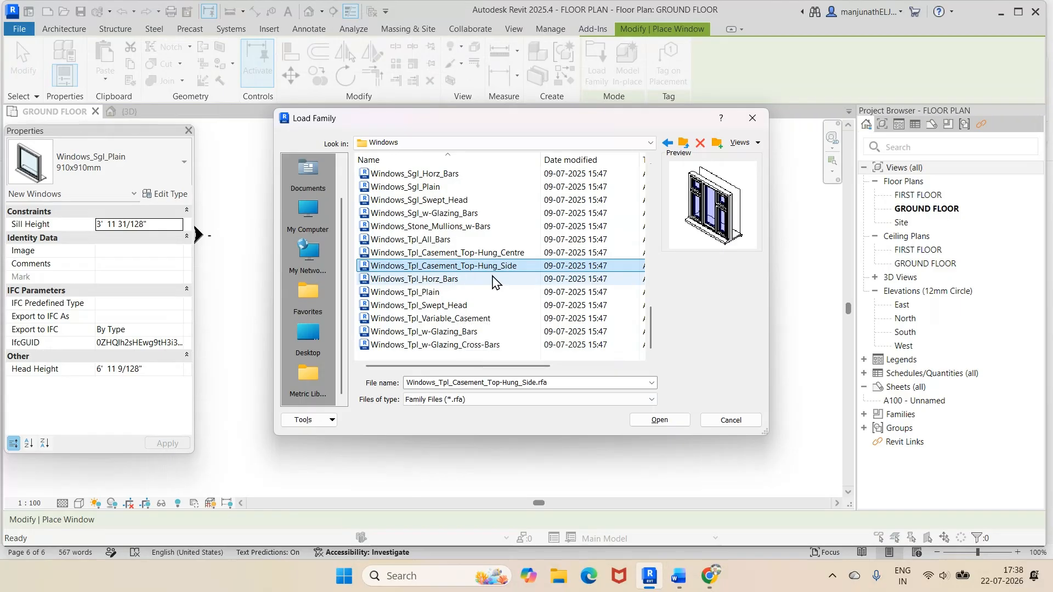
pyautogui.click(504, 256)
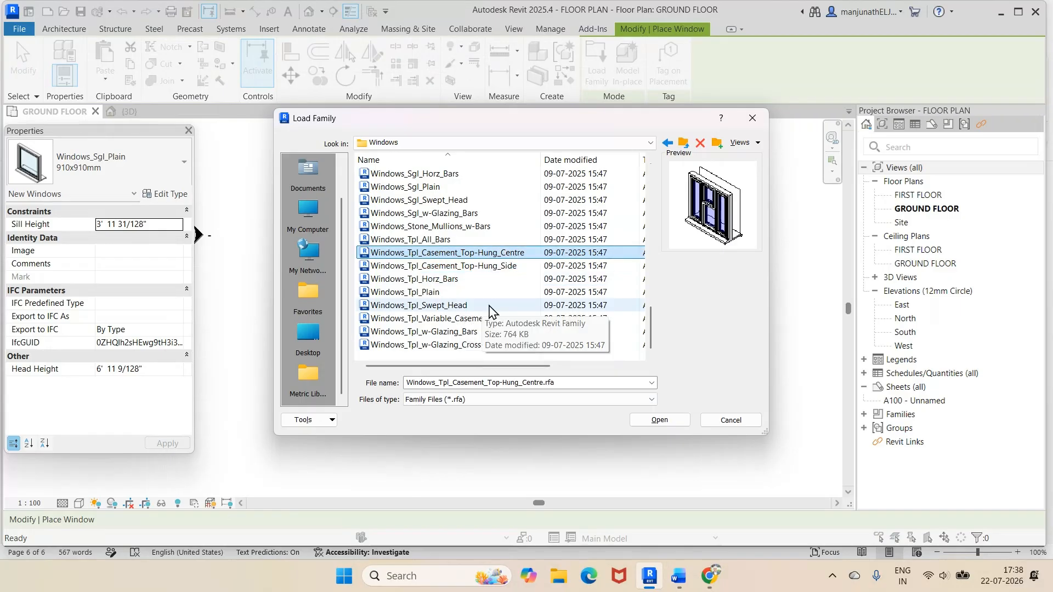
# Preview the triple rectangular bay, single plain and triple glazing-bar window families, then leave the UK library without loading any.
pyautogui.scroll(3, 466, 335)
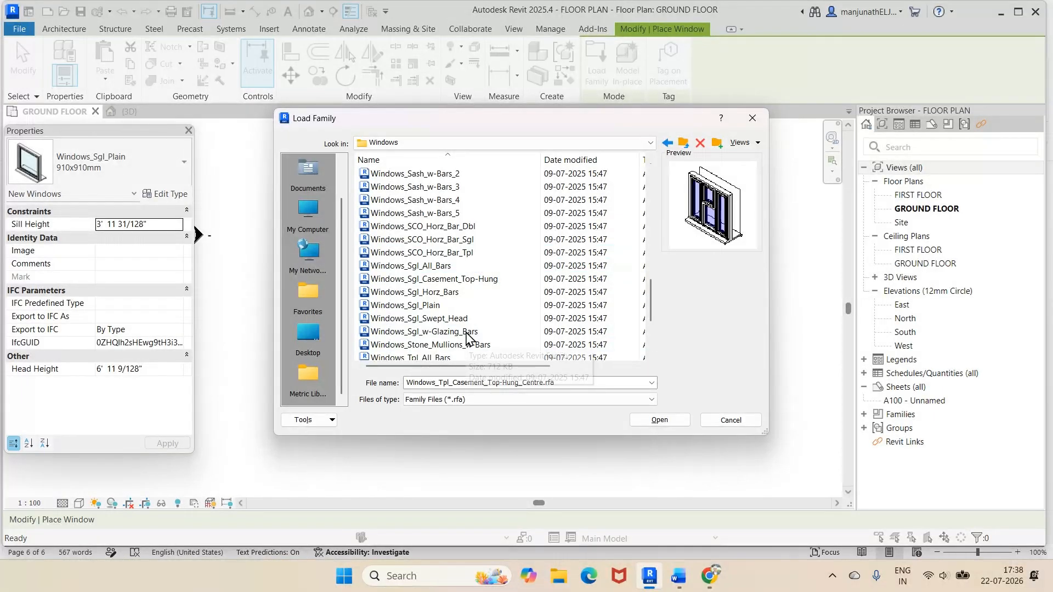
pyautogui.scroll(6, 467, 336)
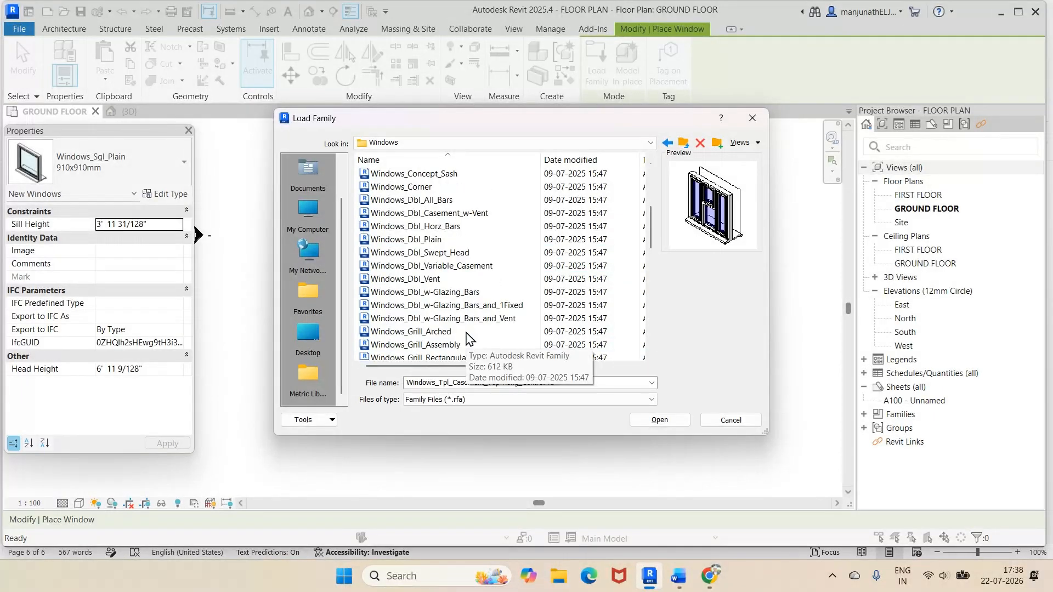
pyautogui.scroll(5, 467, 336)
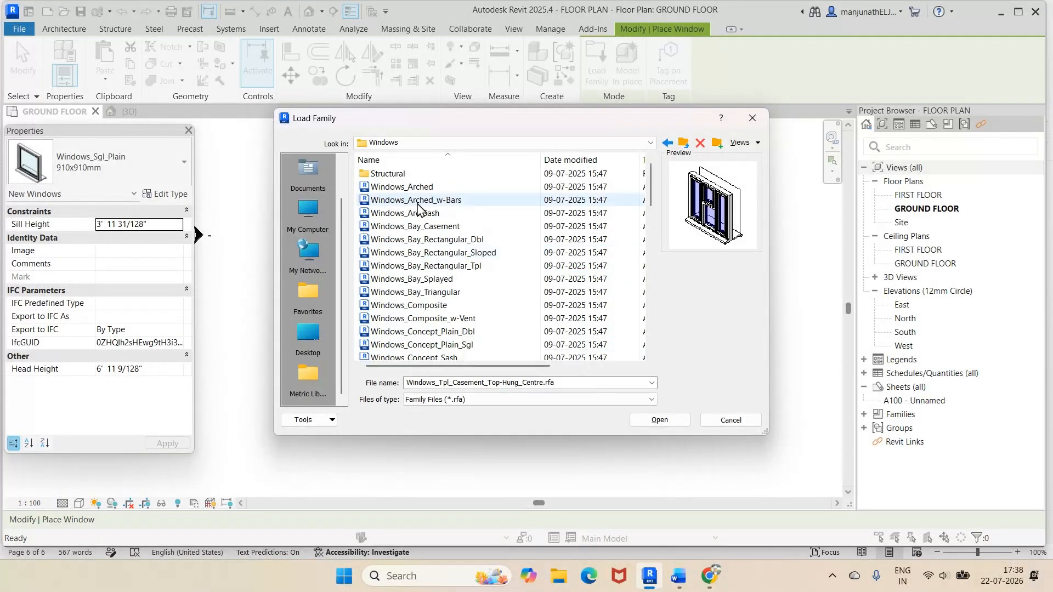
pyautogui.click(461, 269)
pyautogui.scroll(-12, 440, 345)
pyautogui.click(437, 332)
pyautogui.scroll(-3, 438, 336)
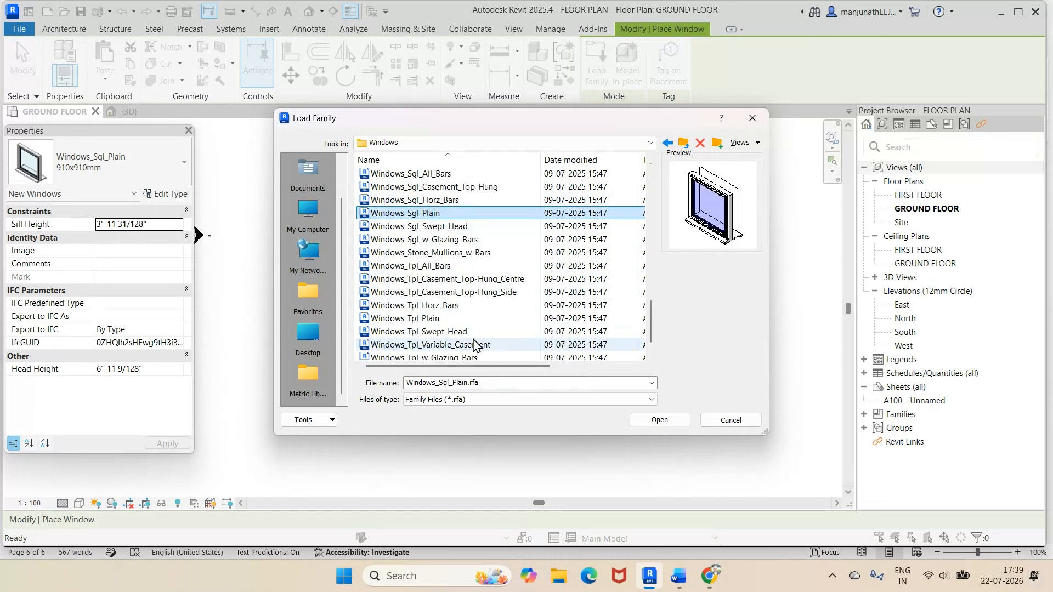
pyautogui.click(473, 336)
pyautogui.click(473, 354)
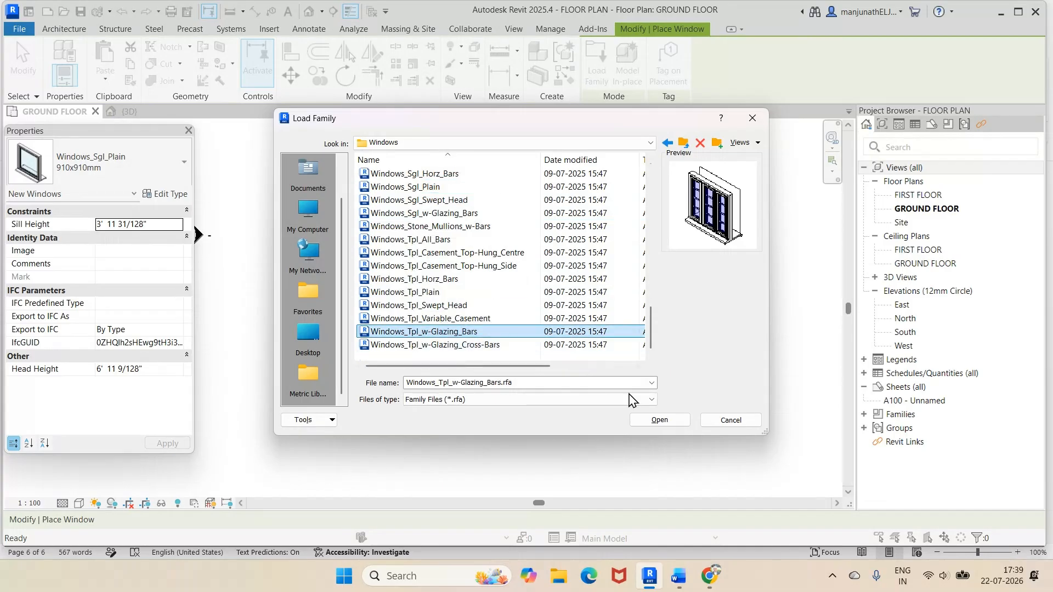
pyautogui.click(729, 420)
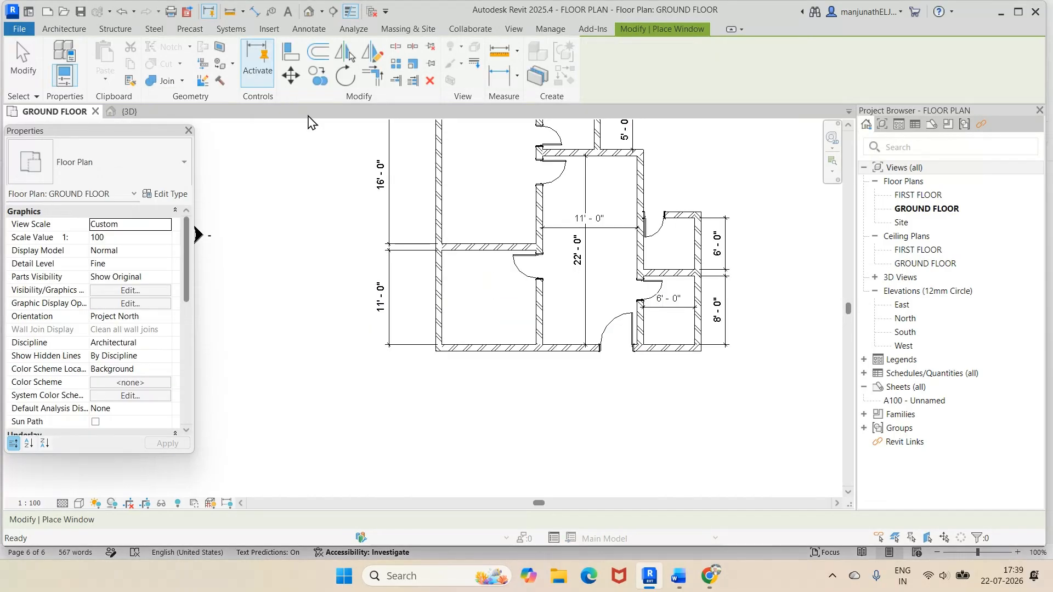
# Restart the Window tool and open the Windows folder of the English US library for loading a family.
pyautogui.click(64, 29)
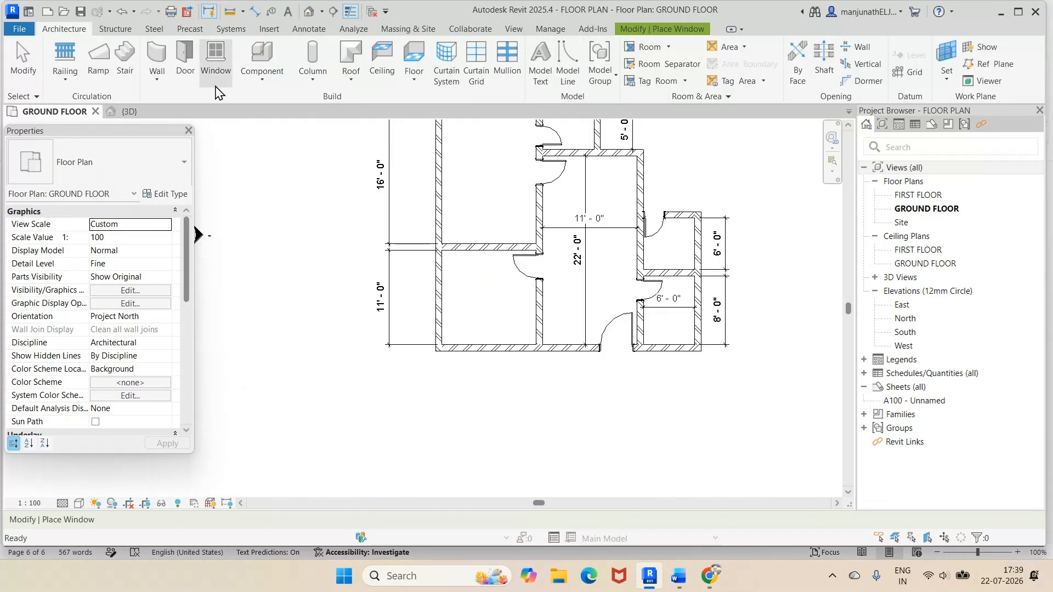
pyautogui.click(220, 68)
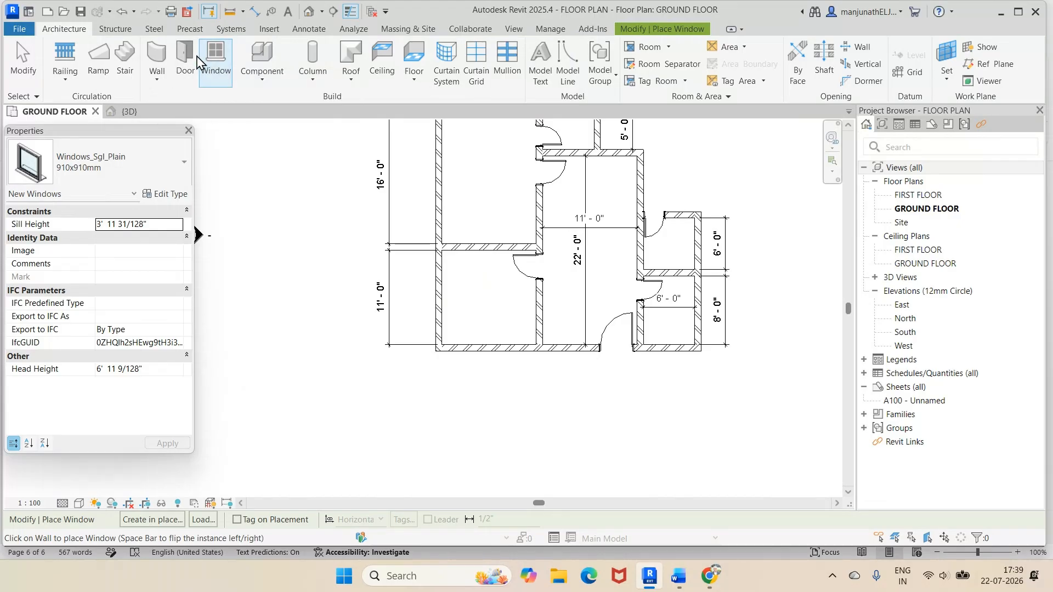
pyautogui.click(216, 59)
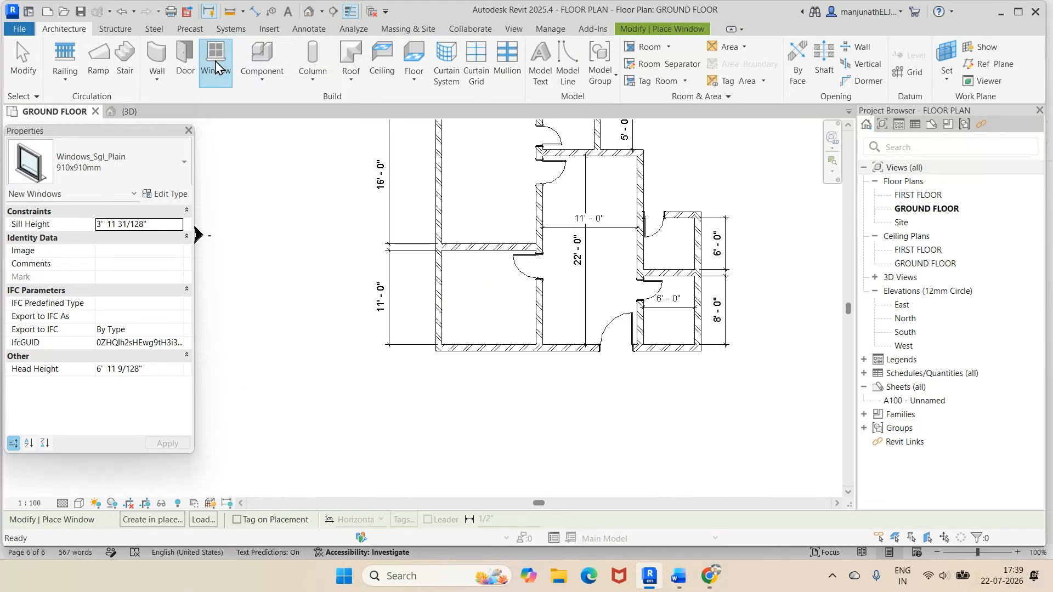
pyautogui.click(216, 61)
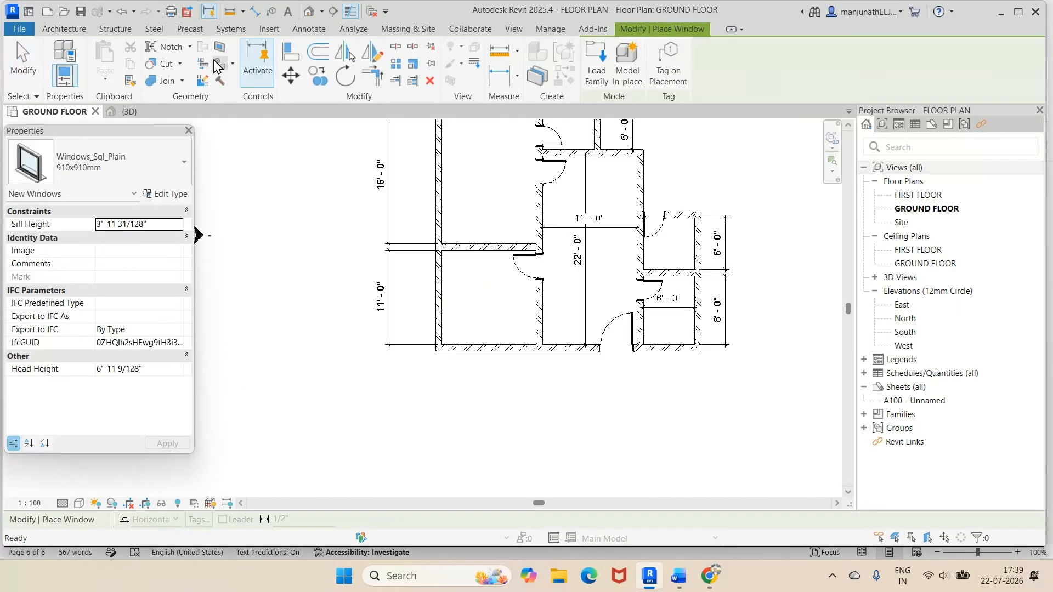
pyautogui.click(605, 64)
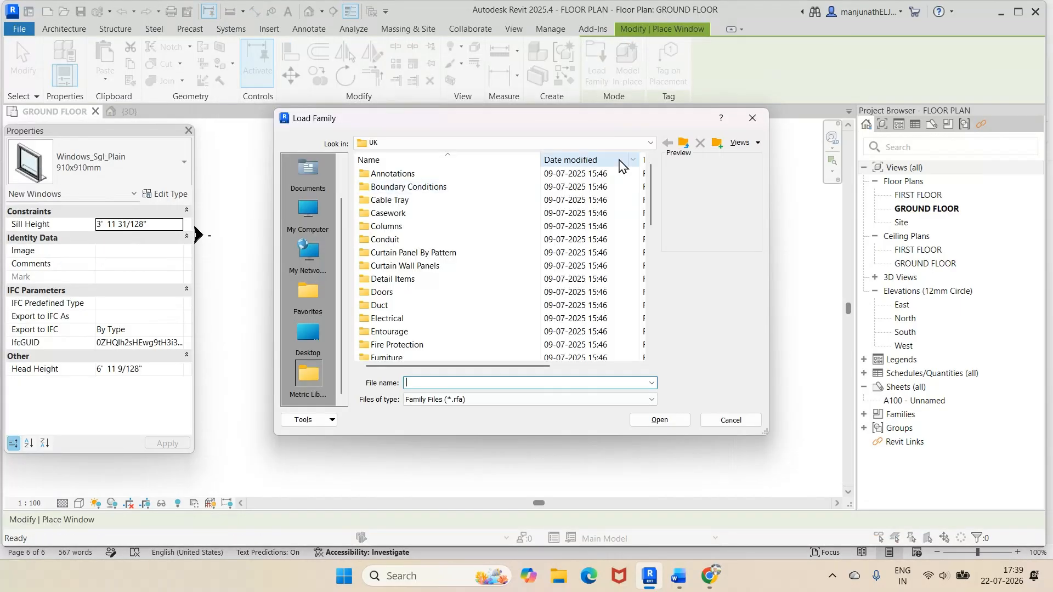
pyautogui.click(630, 147)
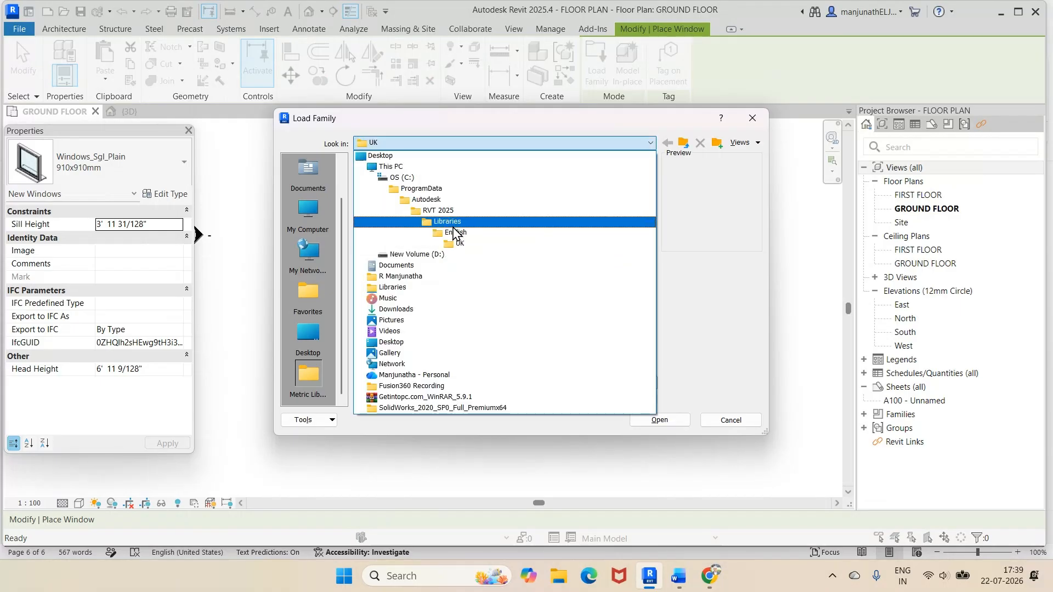
pyautogui.click(455, 232)
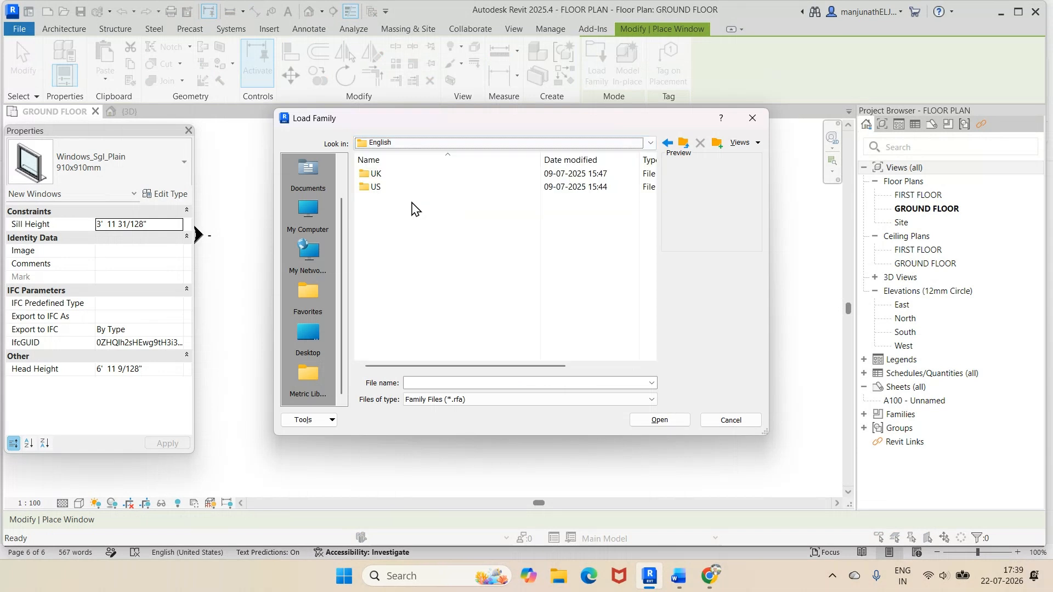
pyautogui.click(384, 187)
pyautogui.scroll(-1, 432, 239)
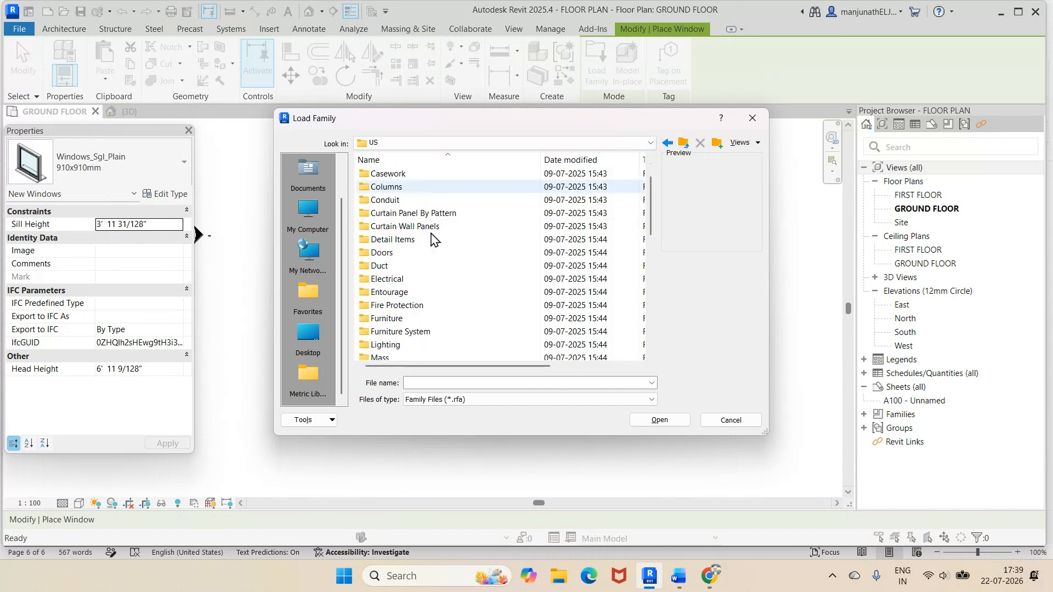
pyautogui.scroll(-5, 431, 240)
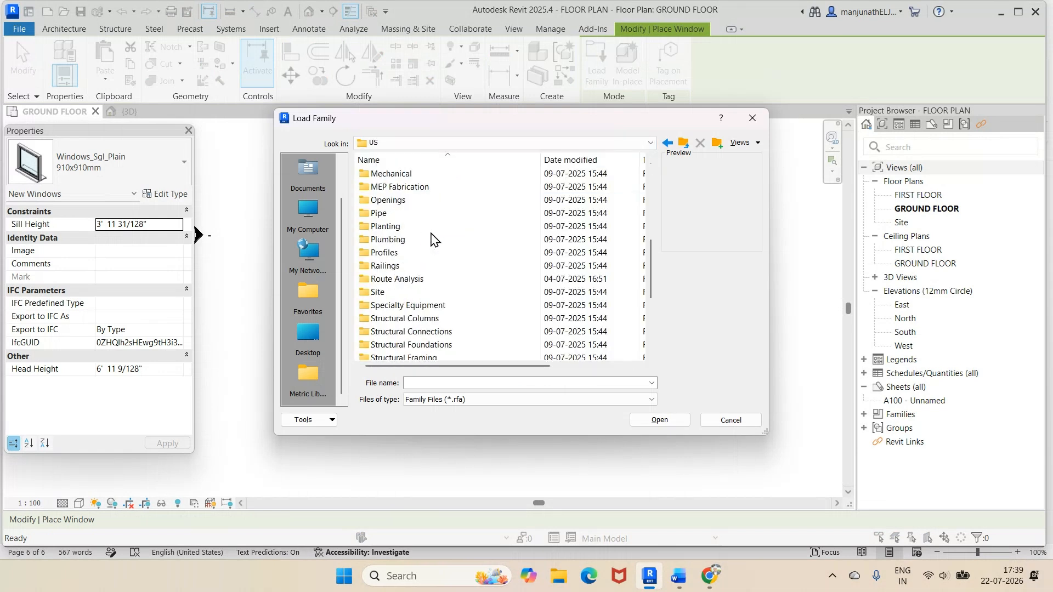
pyautogui.scroll(-4, 431, 239)
pyautogui.doubleClick(395, 333)
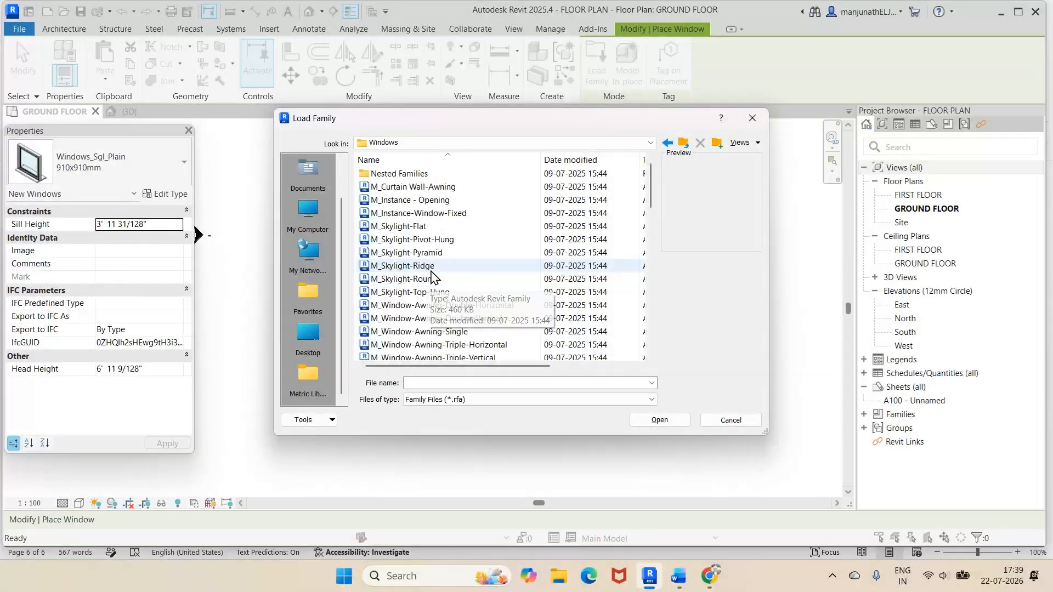
# Look through the US library's Windows folder, previewing the pyramid skylight, triple transom casement and double-hung double families.
pyautogui.click(442, 256)
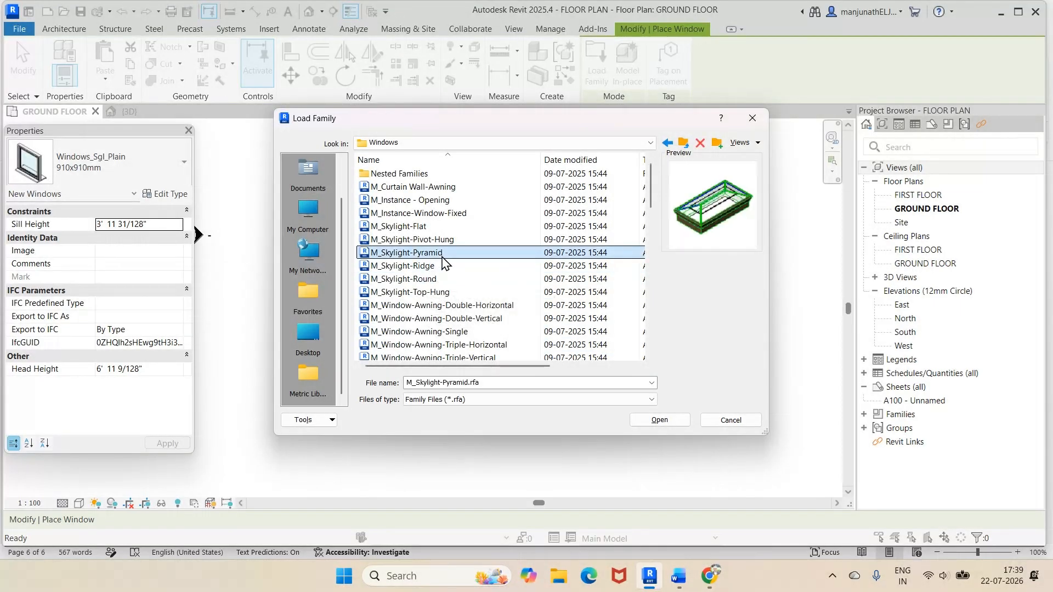
pyautogui.scroll(-5, 442, 260)
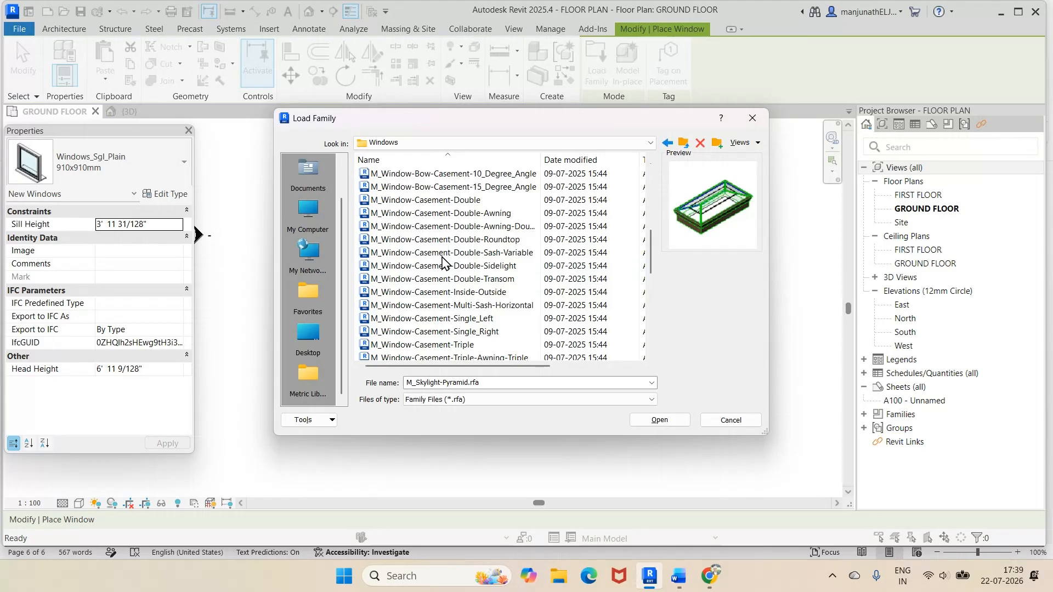
pyautogui.scroll(-3, 433, 329)
pyautogui.click(472, 279)
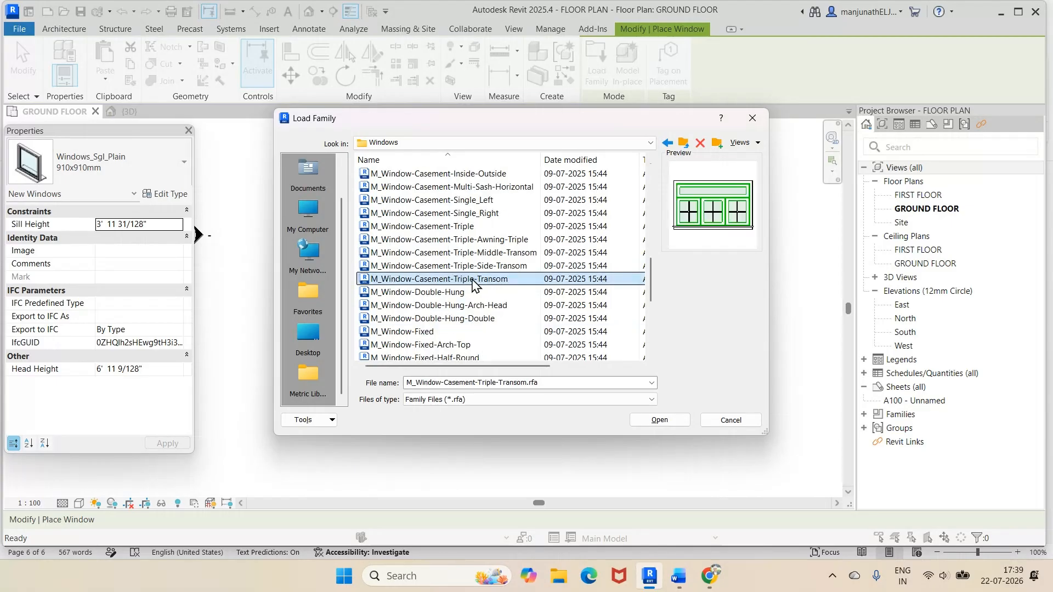
pyautogui.scroll(-1, 473, 283)
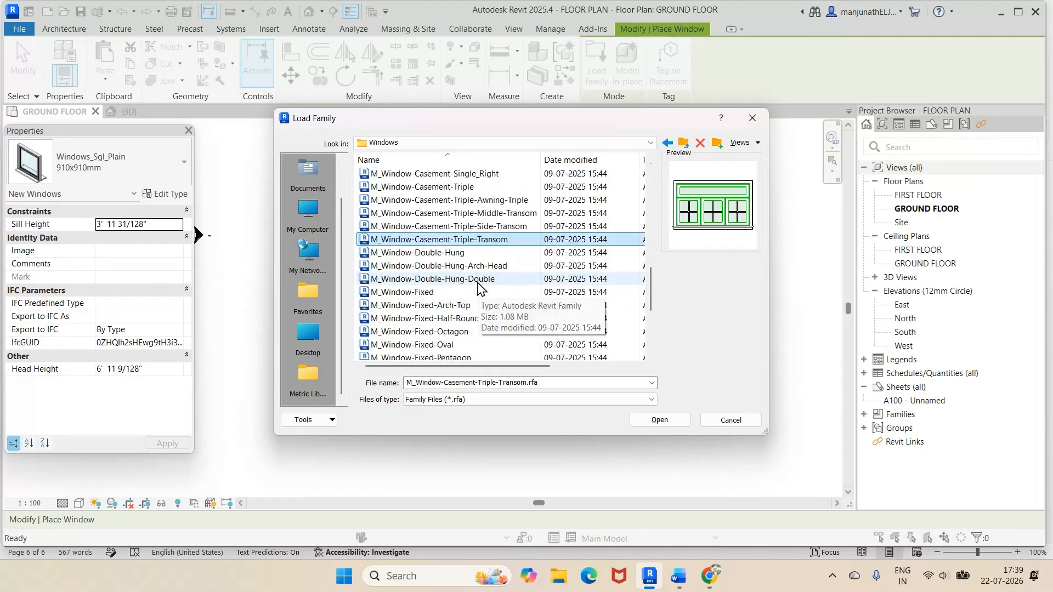
pyautogui.click(477, 282)
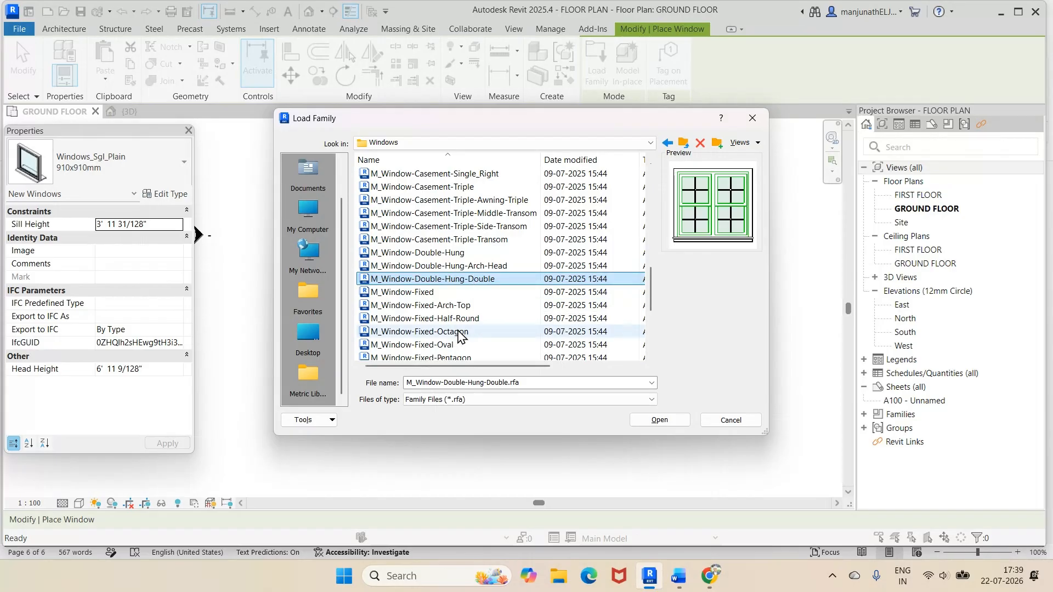
pyautogui.scroll(-3, 461, 332)
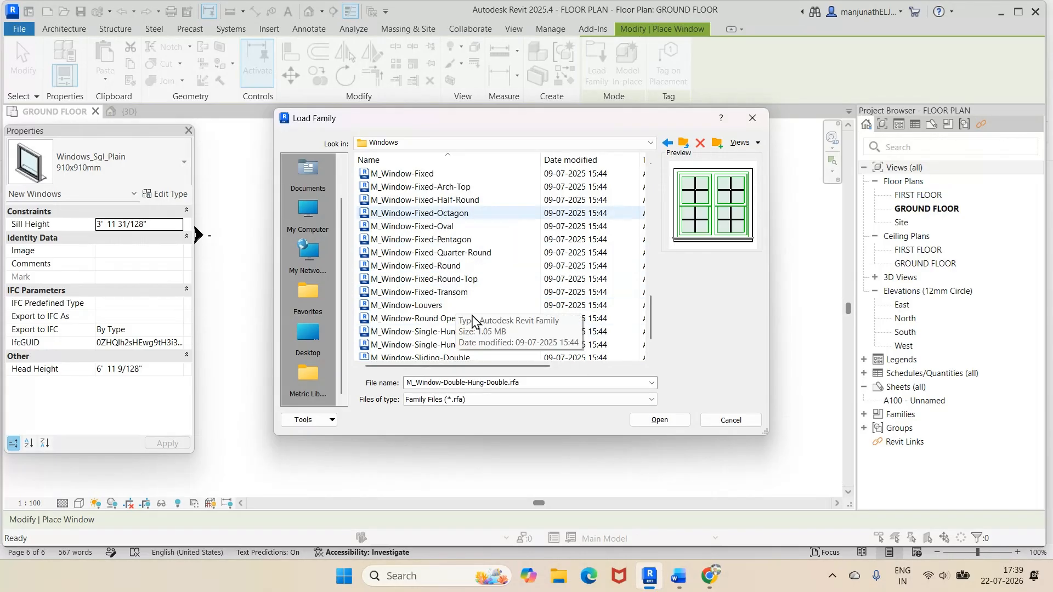
pyautogui.scroll(-1, 472, 321)
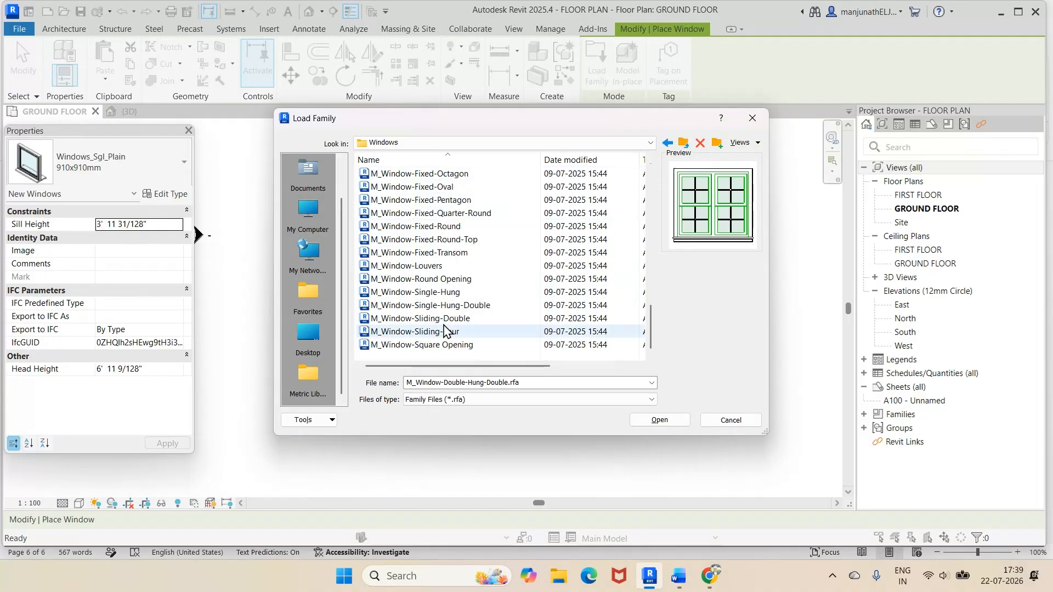
# Preview the single-hung window, compare the double and four-panel sliding windows, and load the M_Window-Sliding-Four family.
pyautogui.click(450, 295)
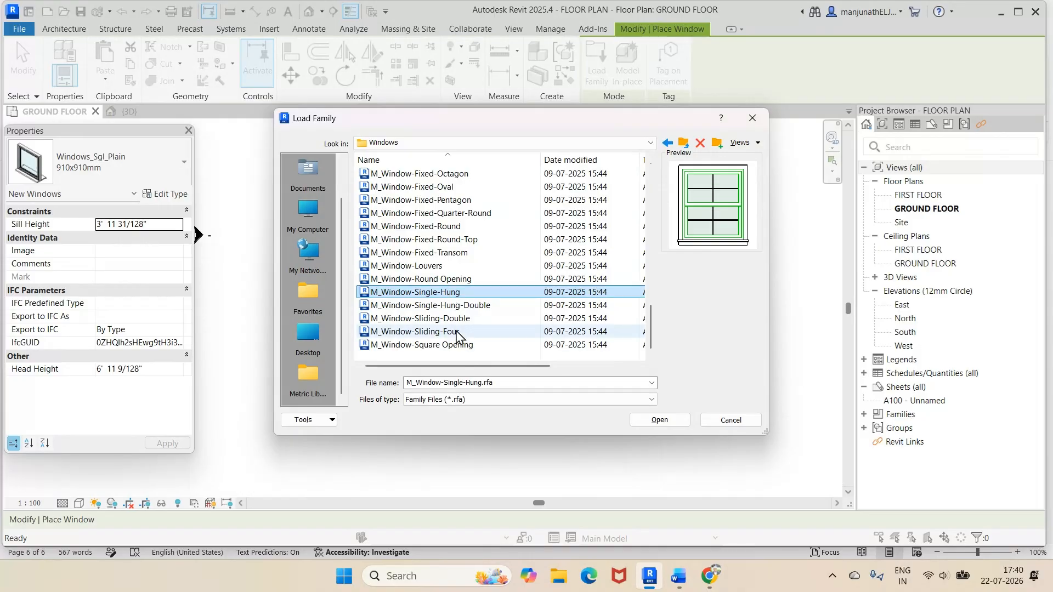
pyautogui.click(458, 332)
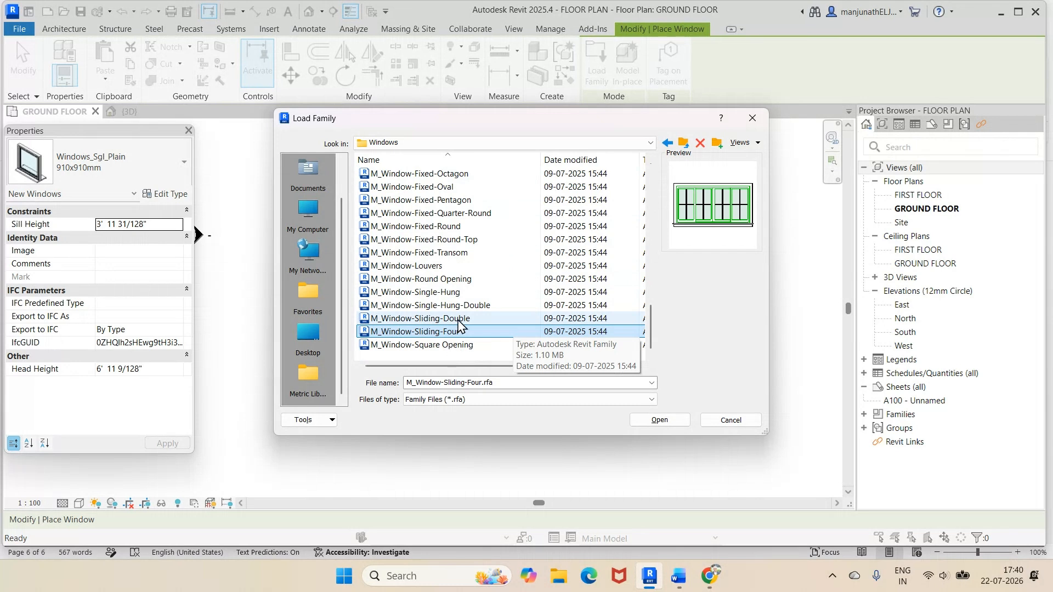
pyautogui.click(459, 320)
pyautogui.click(466, 333)
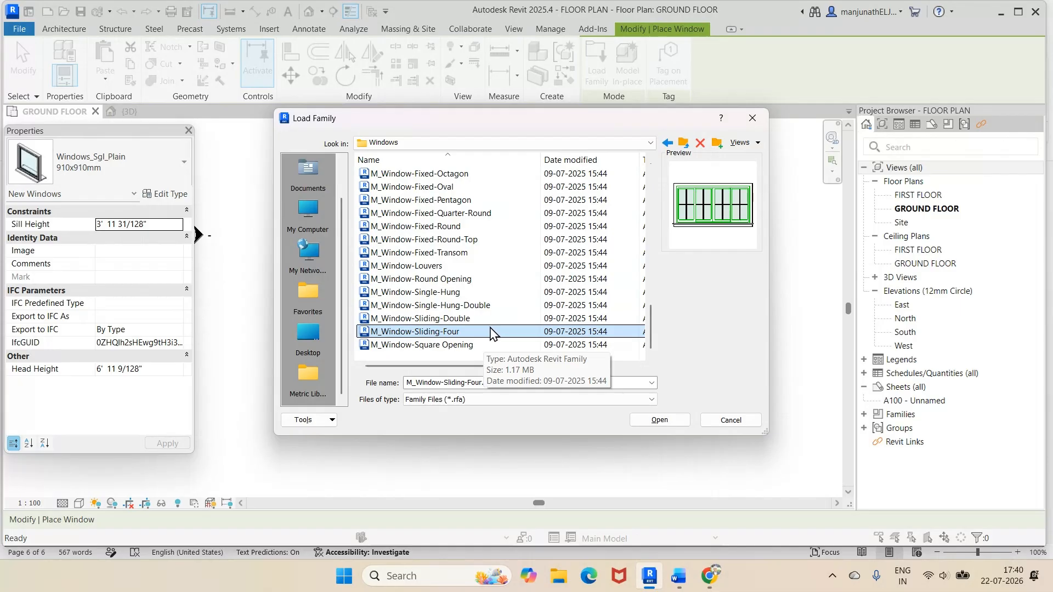
pyautogui.click(472, 322)
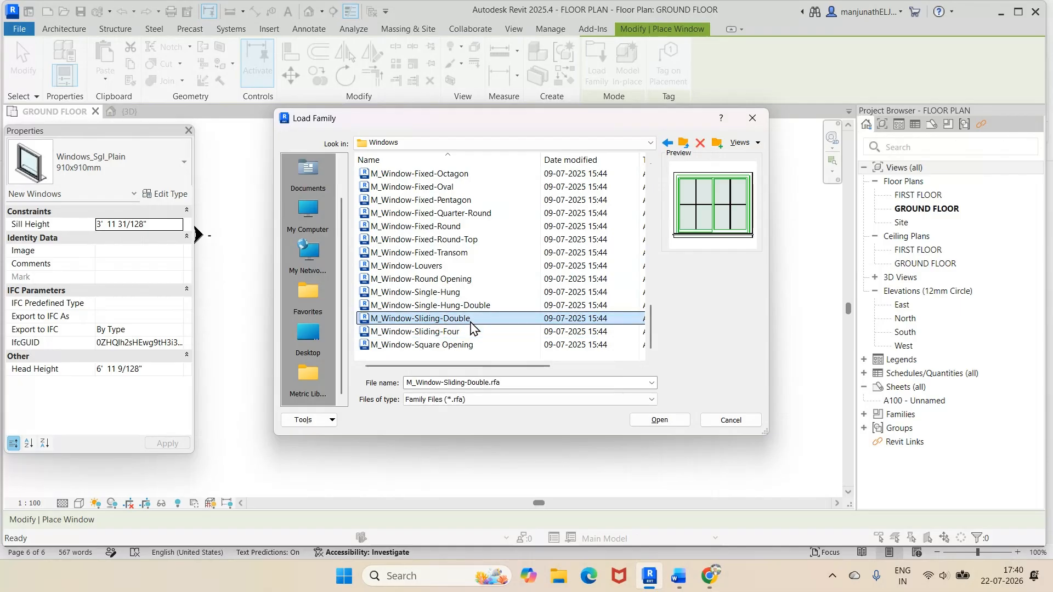
pyautogui.click(466, 336)
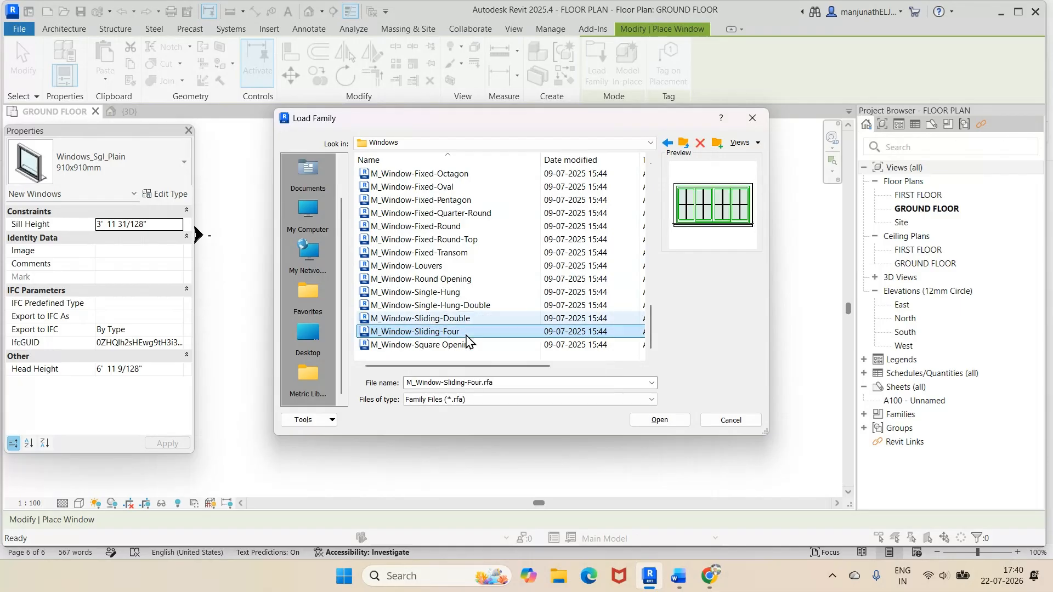
pyautogui.click(669, 424)
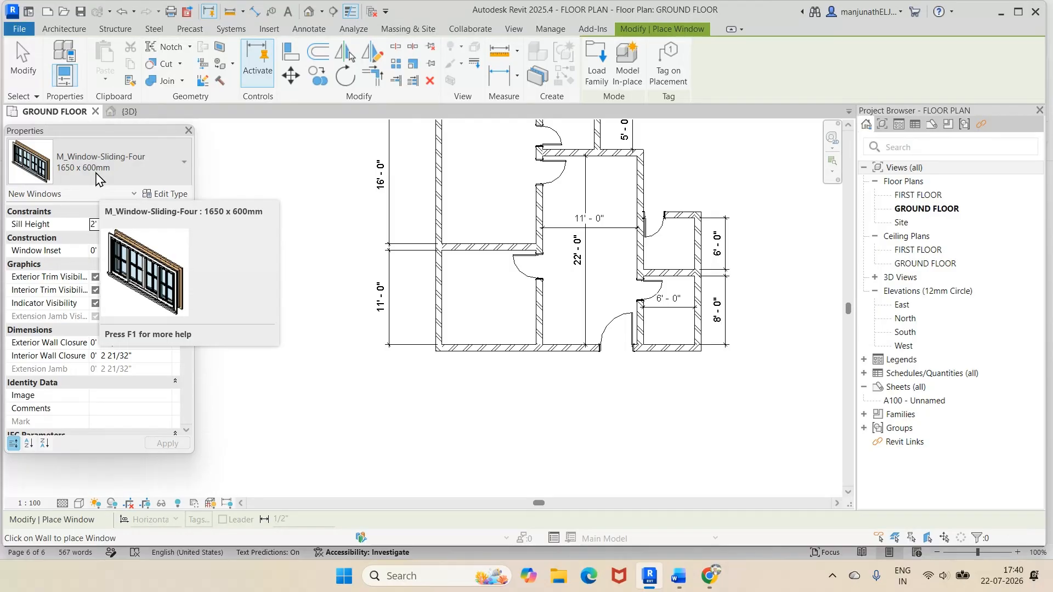
# Examine the four-panel sliding window's available types and the 1650 x 600mm type's instance and type properties.
pyautogui.click(184, 169)
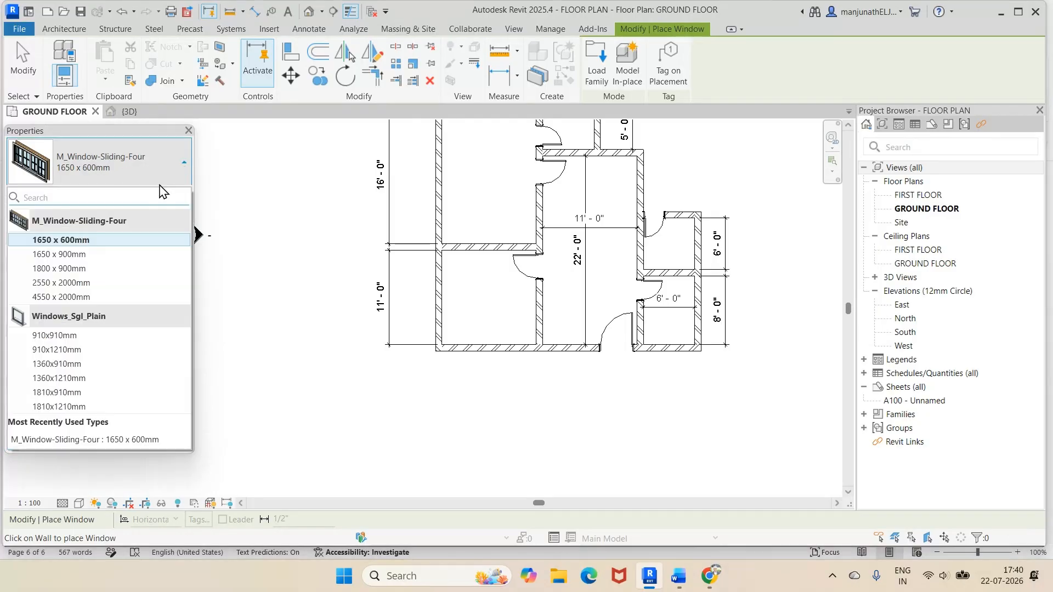
pyautogui.click(94, 242)
pyautogui.scroll(-3, 122, 364)
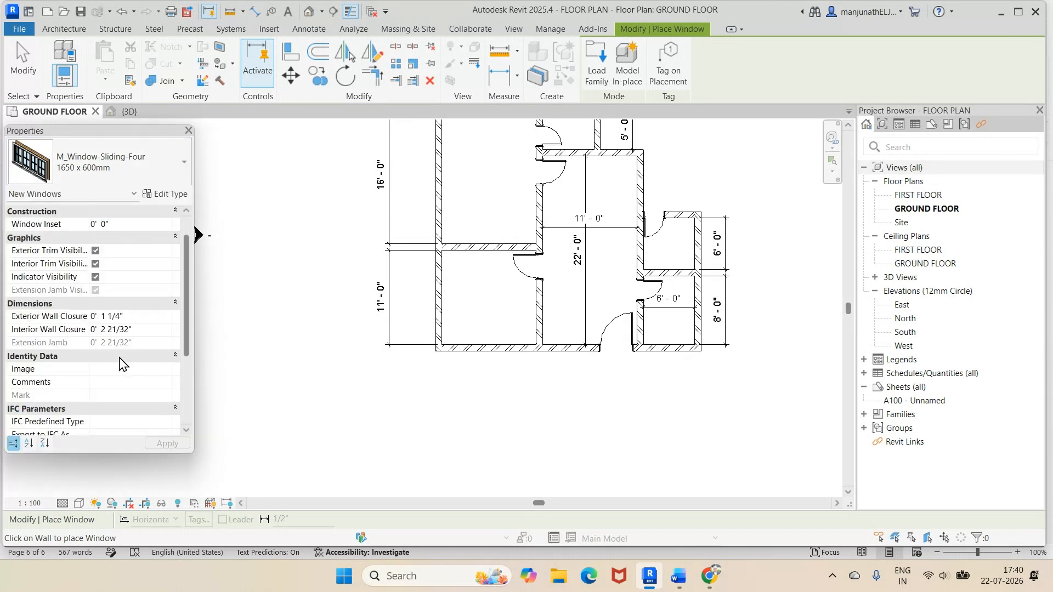
pyautogui.scroll(-2, 122, 363)
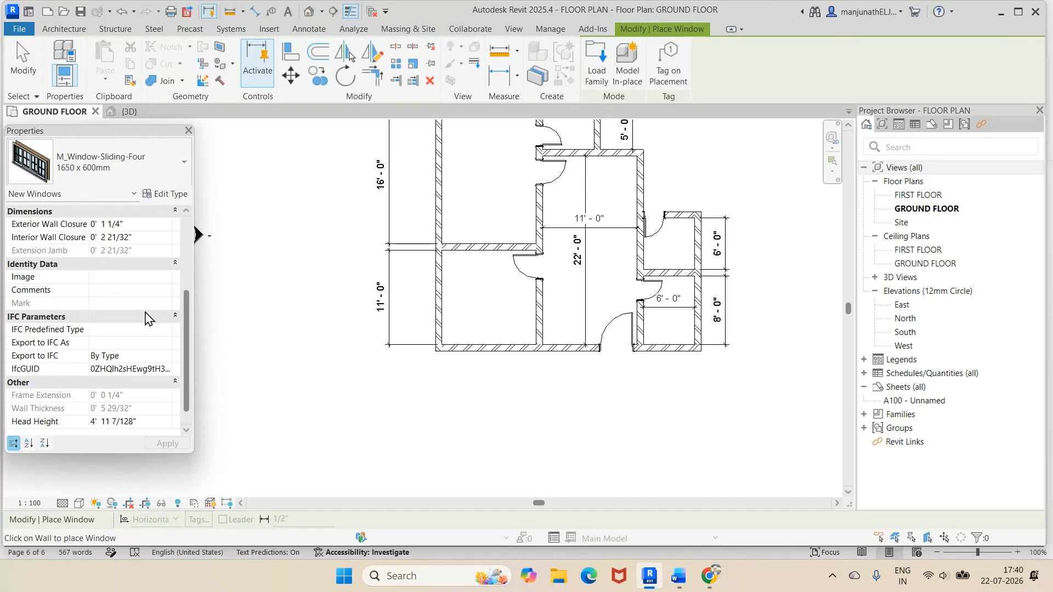
pyautogui.click(166, 194)
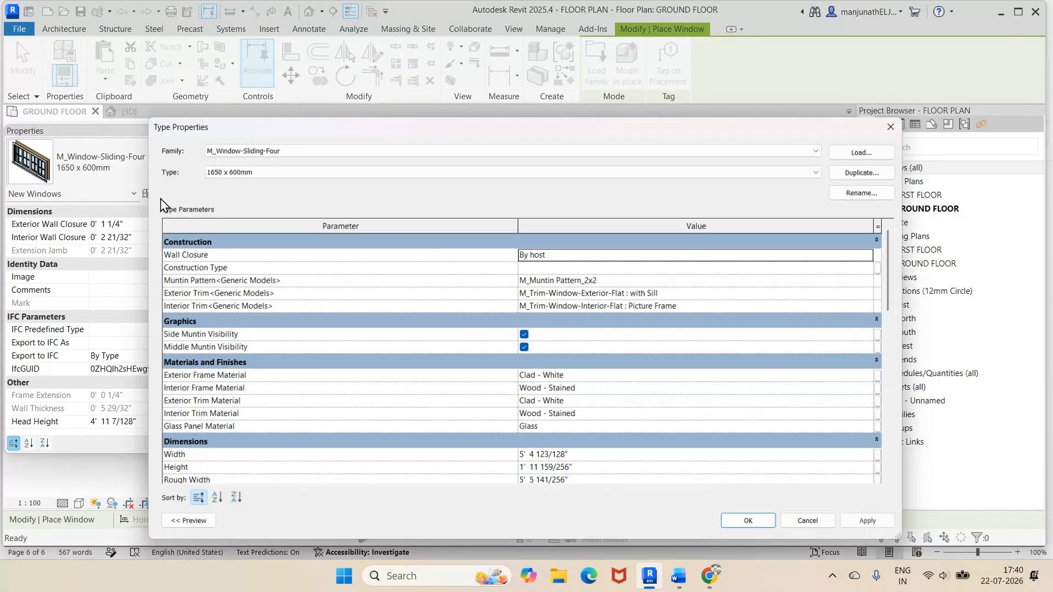
pyautogui.scroll(-2, 590, 412)
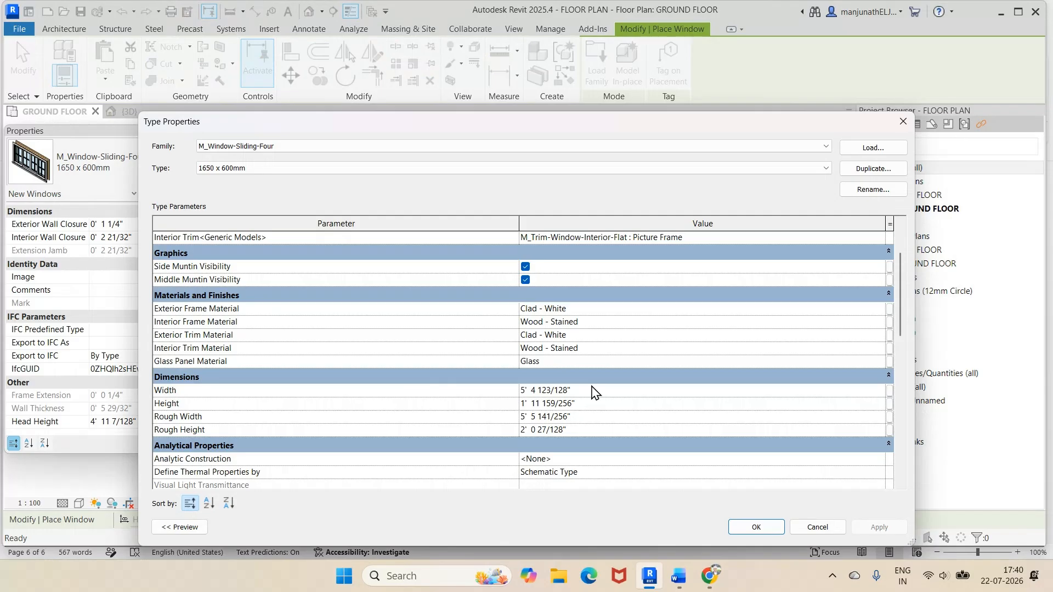
pyautogui.click(756, 527)
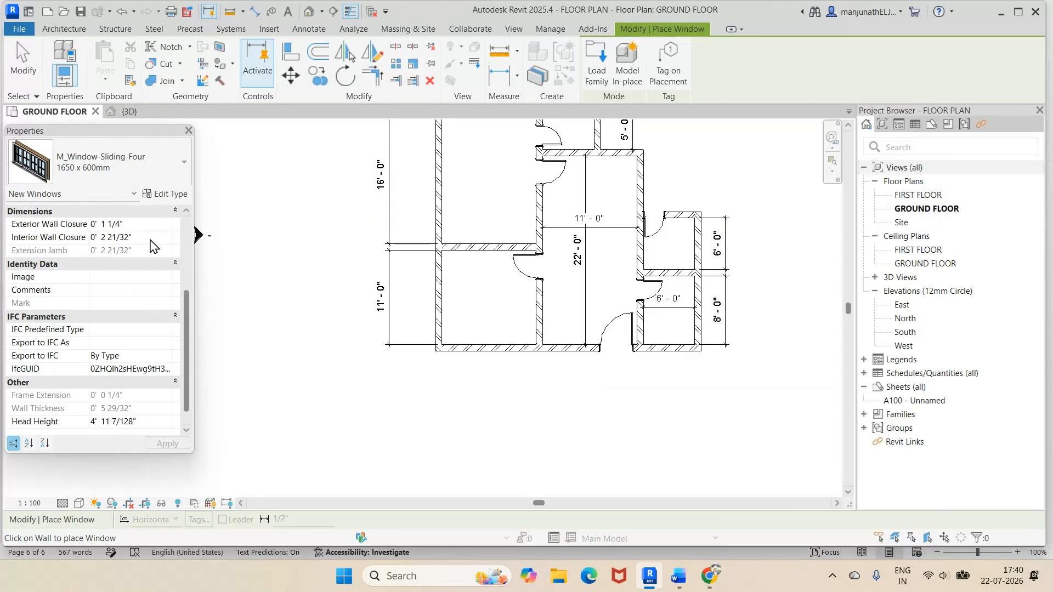
# Load the M_Window-Sliding-Double family from the Windows folder with its 1500 x 900mm type.
pyautogui.click(596, 71)
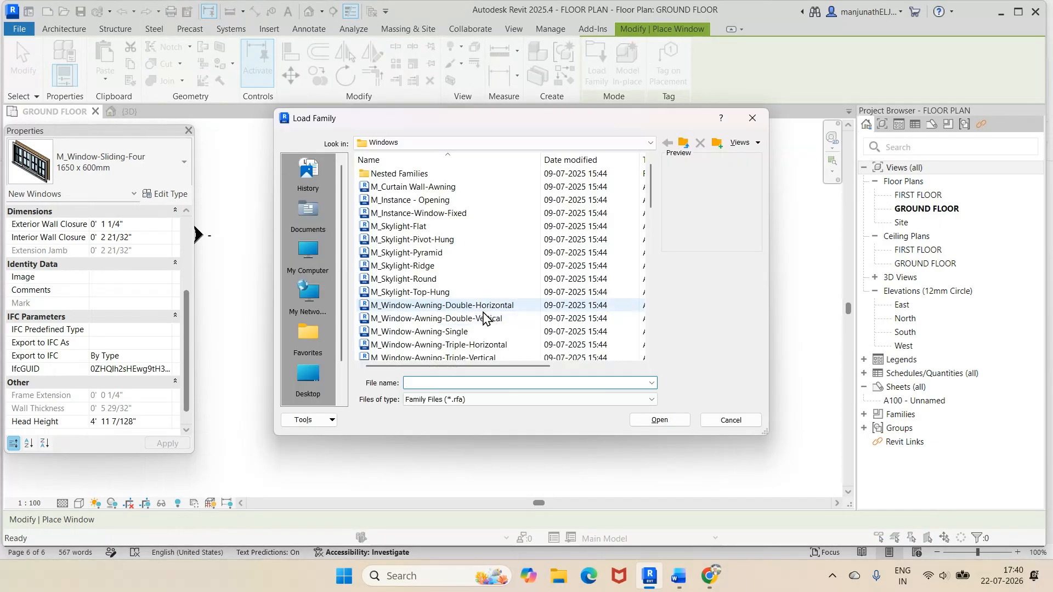
pyautogui.scroll(-1, 489, 335)
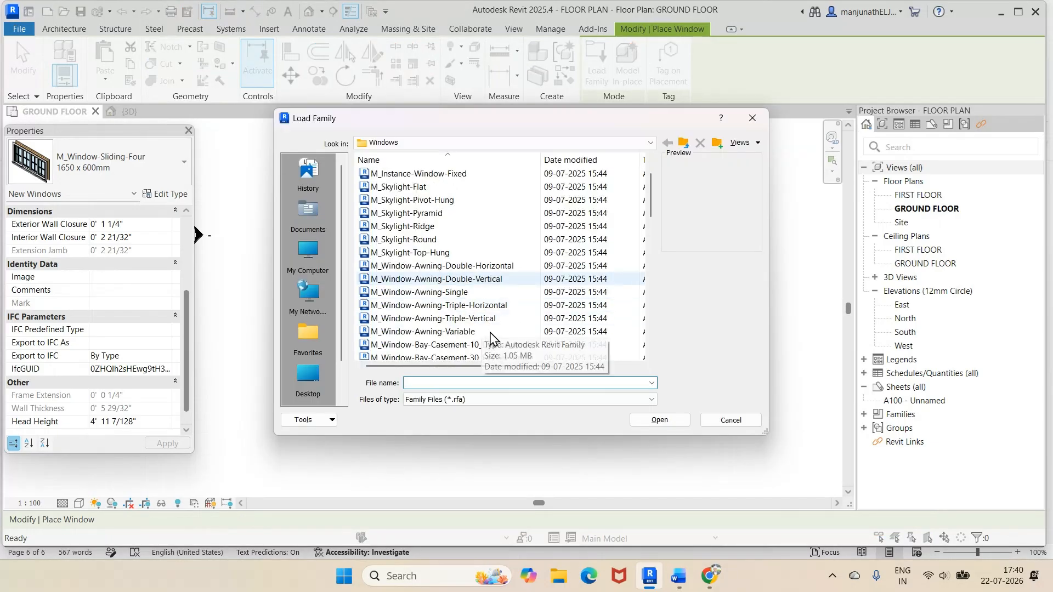
pyautogui.scroll(-6, 490, 336)
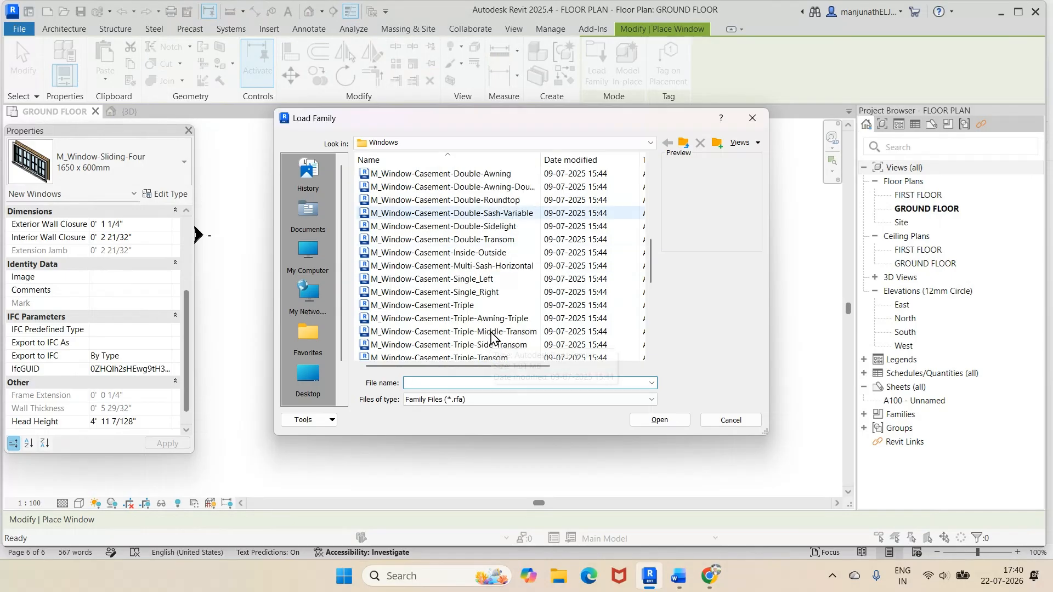
pyautogui.scroll(-2, 491, 336)
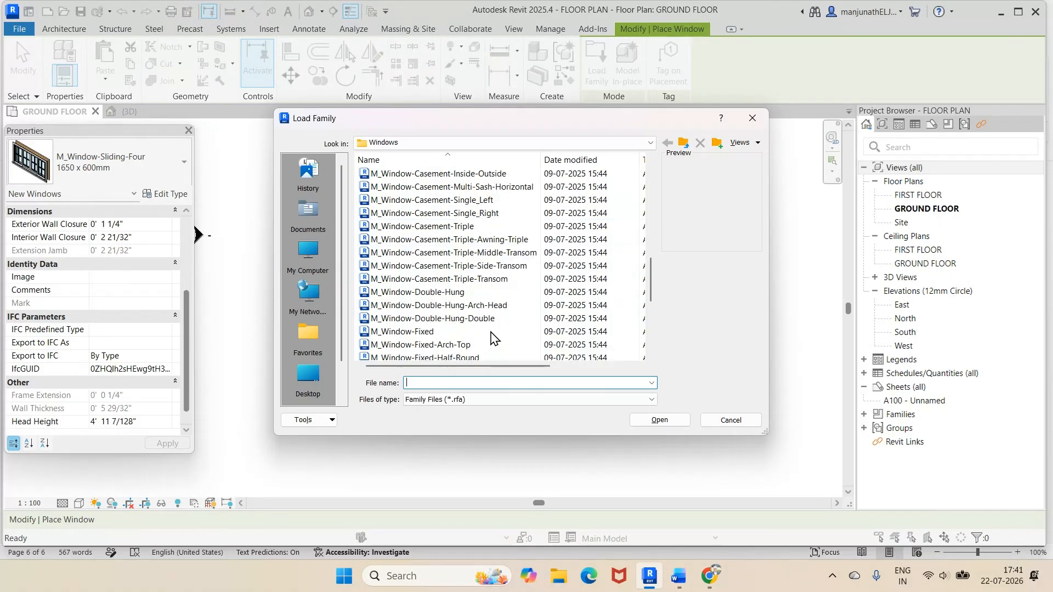
pyautogui.scroll(-5, 492, 336)
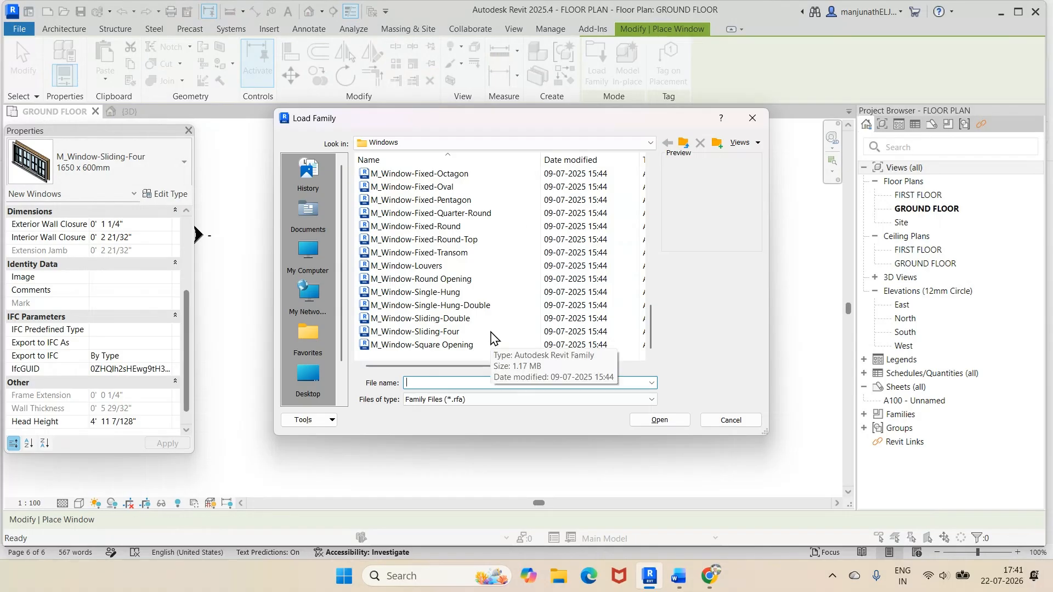
pyautogui.click(472, 318)
pyautogui.click(662, 420)
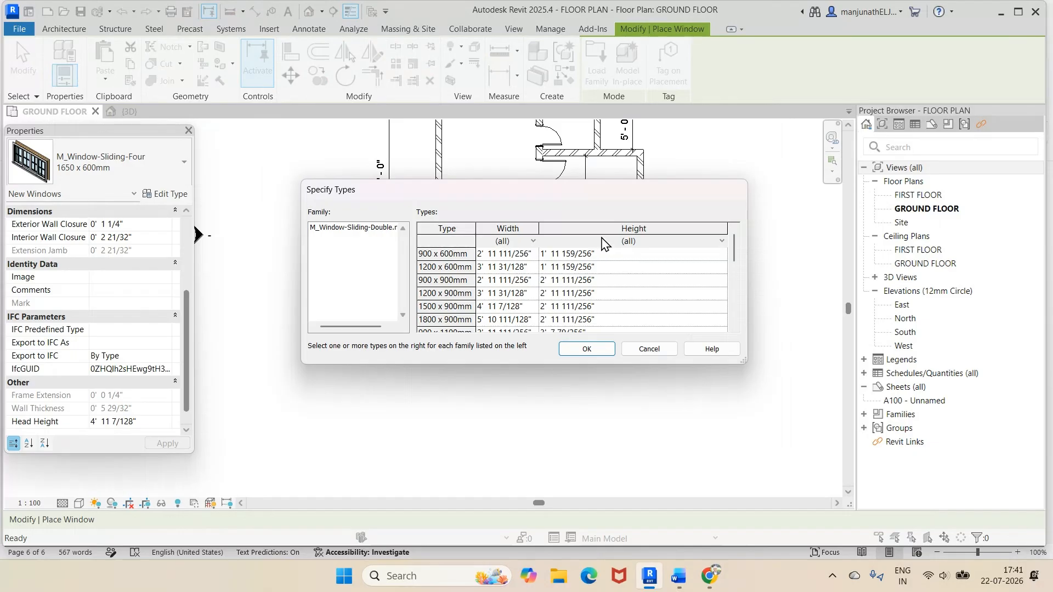
pyautogui.scroll(-1, 598, 258)
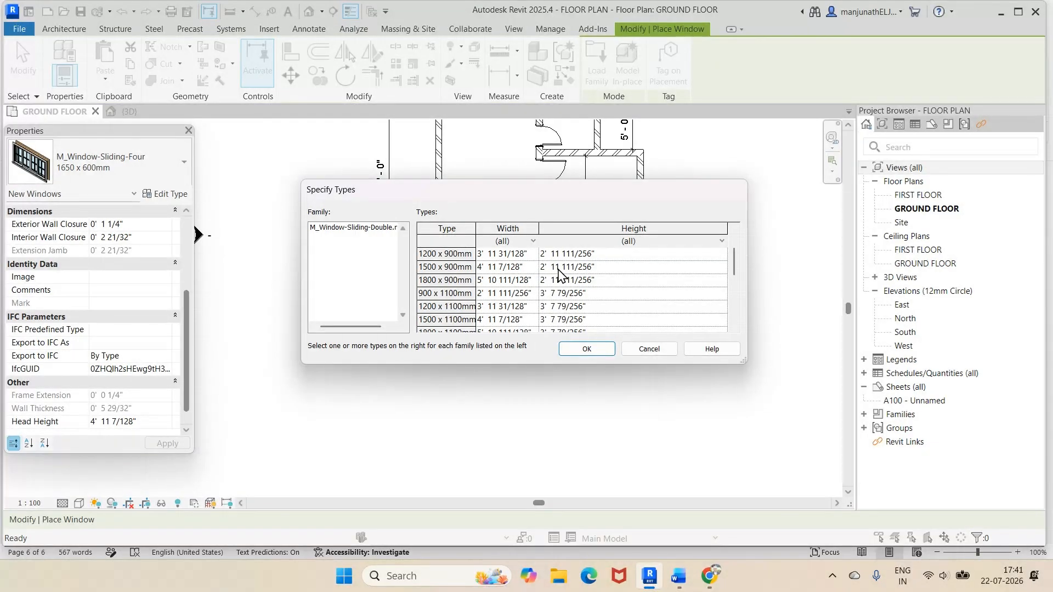
pyautogui.click(505, 269)
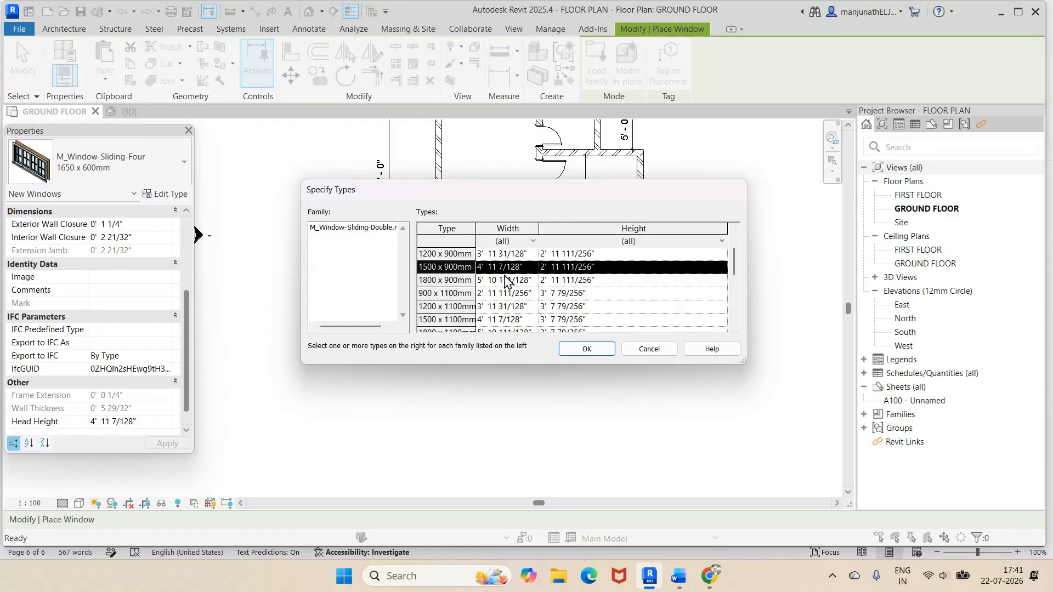
pyautogui.click(585, 350)
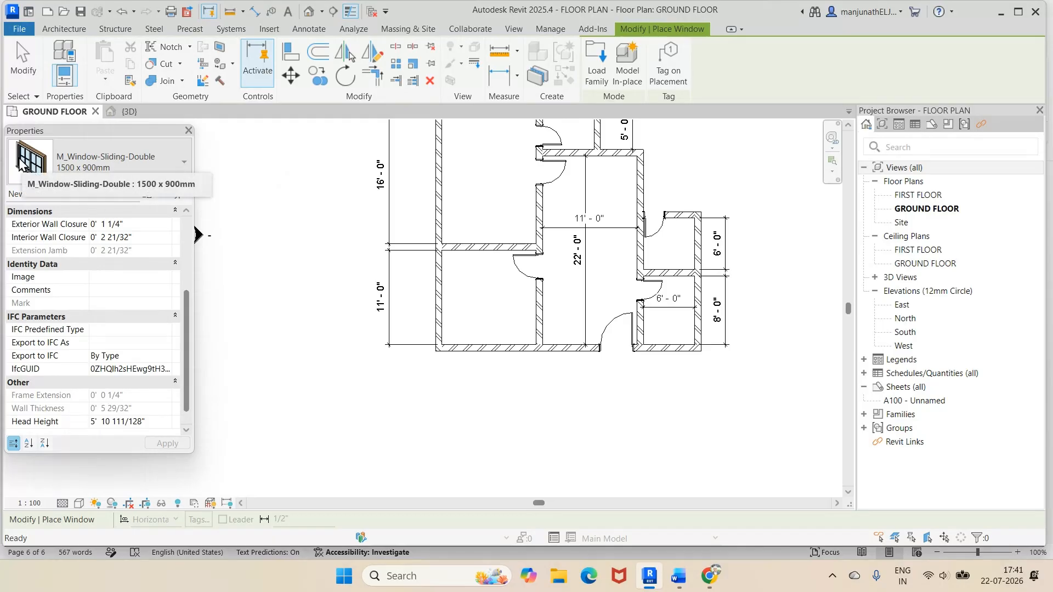
# Duplicate the 1500 x 900mm double sliding window type as "W - 4' X 4'", checking window W's size in the Word specification.
pyautogui.click(163, 195)
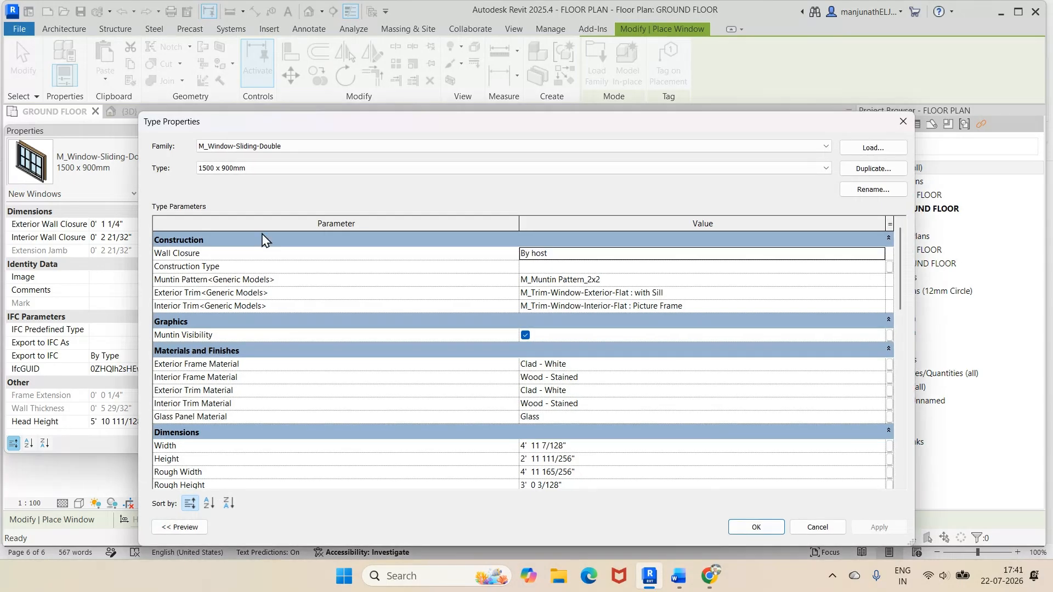
pyautogui.click(872, 169)
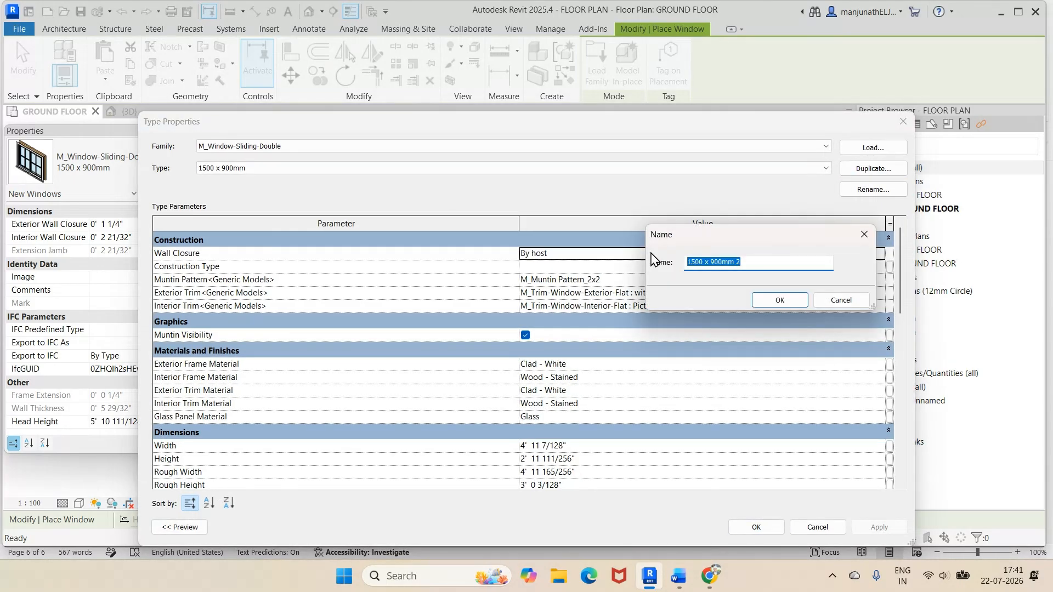
pyautogui.write('W -')
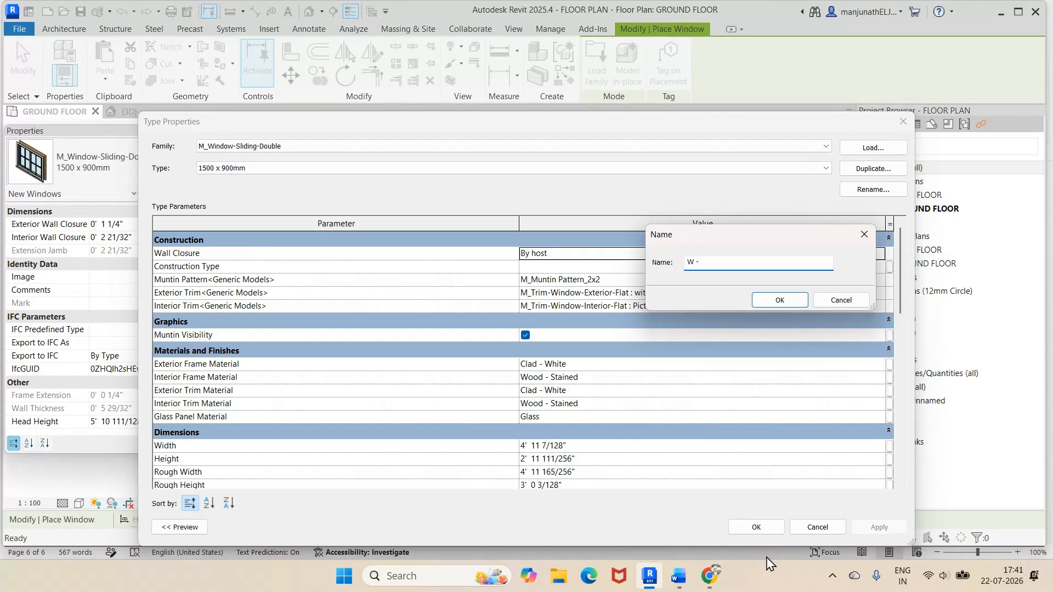
pyautogui.click(678, 578)
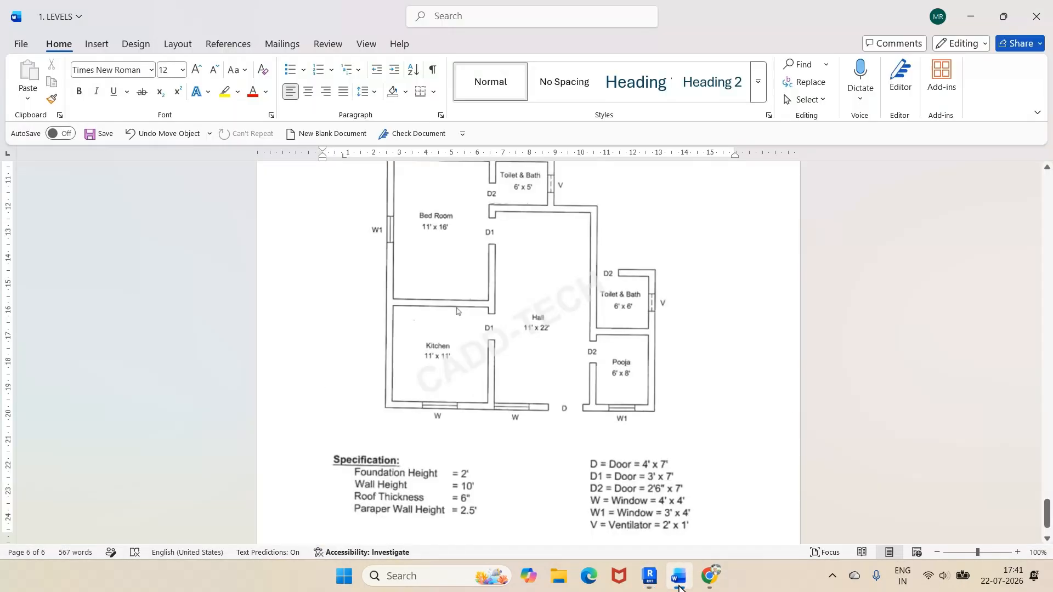
pyautogui.click(650, 576)
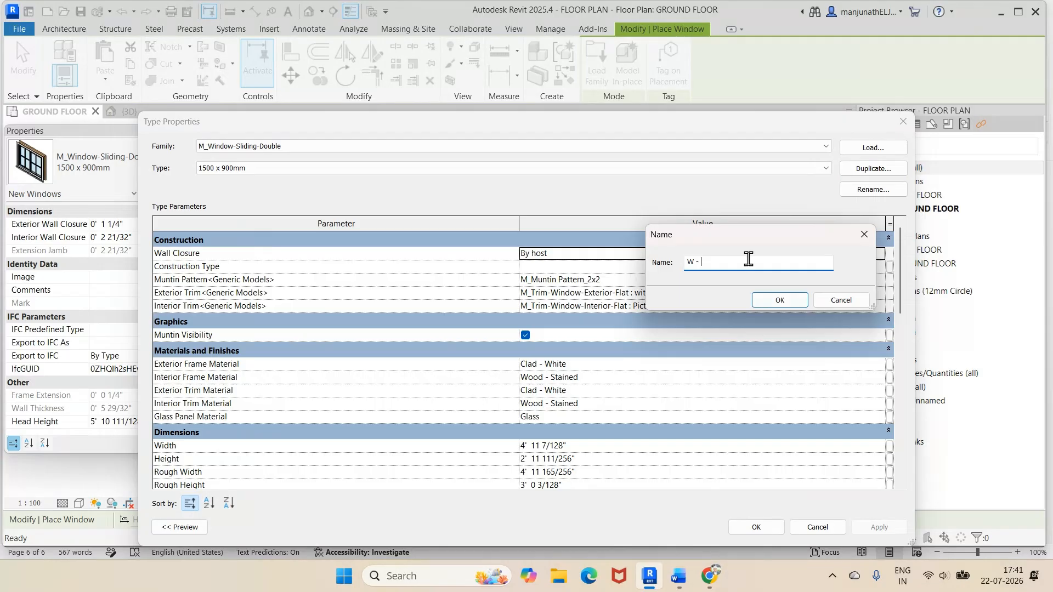
pyautogui.write("4' X 4'")
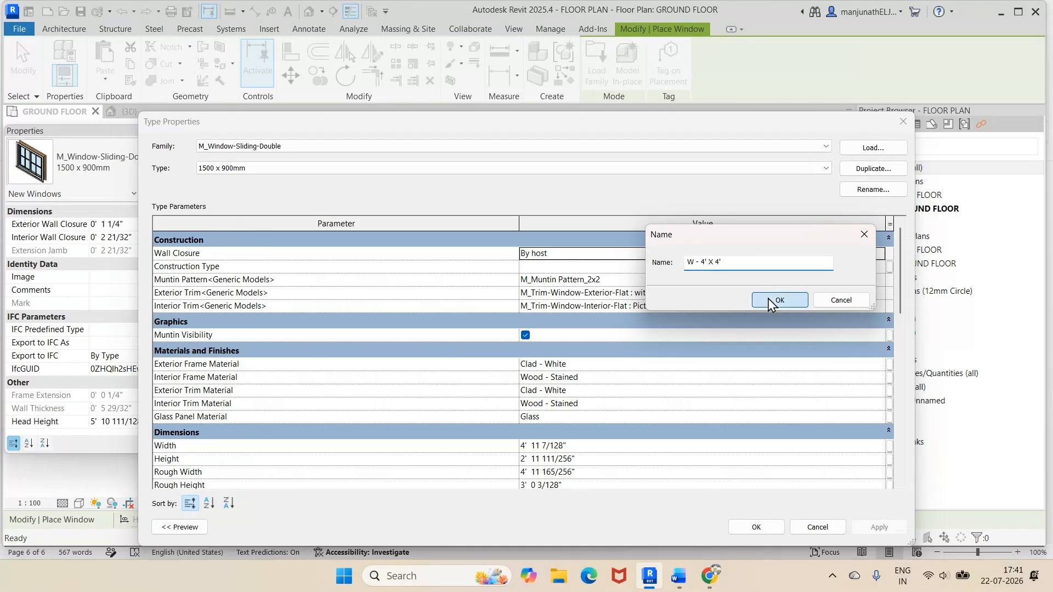
pyautogui.click(768, 299)
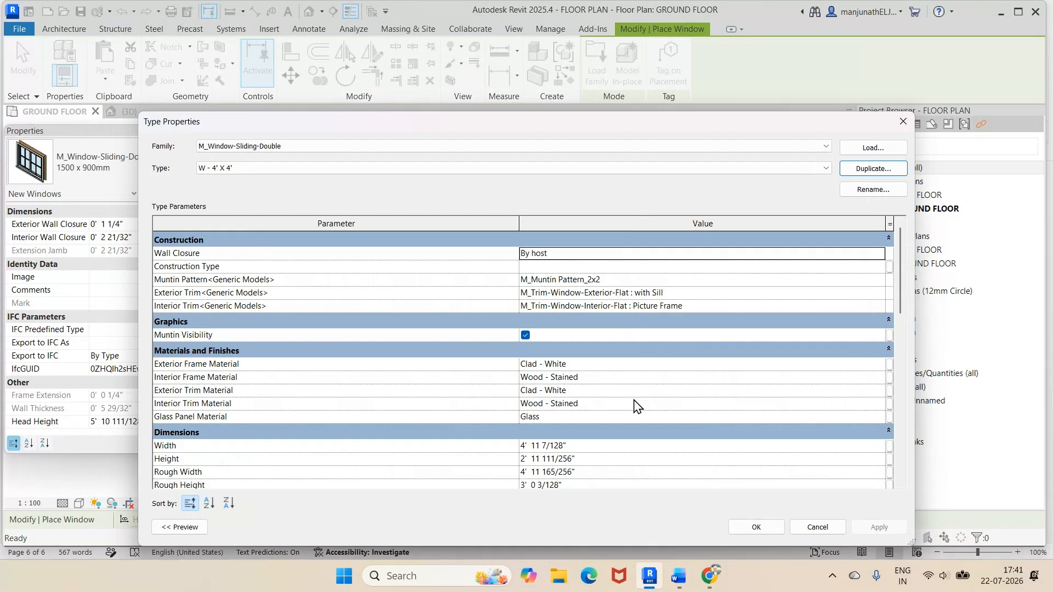
# Set the W - 4' X 4' window type's width and height both to 4' and accept the type properties.
pyautogui.scroll(-2, 451, 395)
pyautogui.click(506, 378)
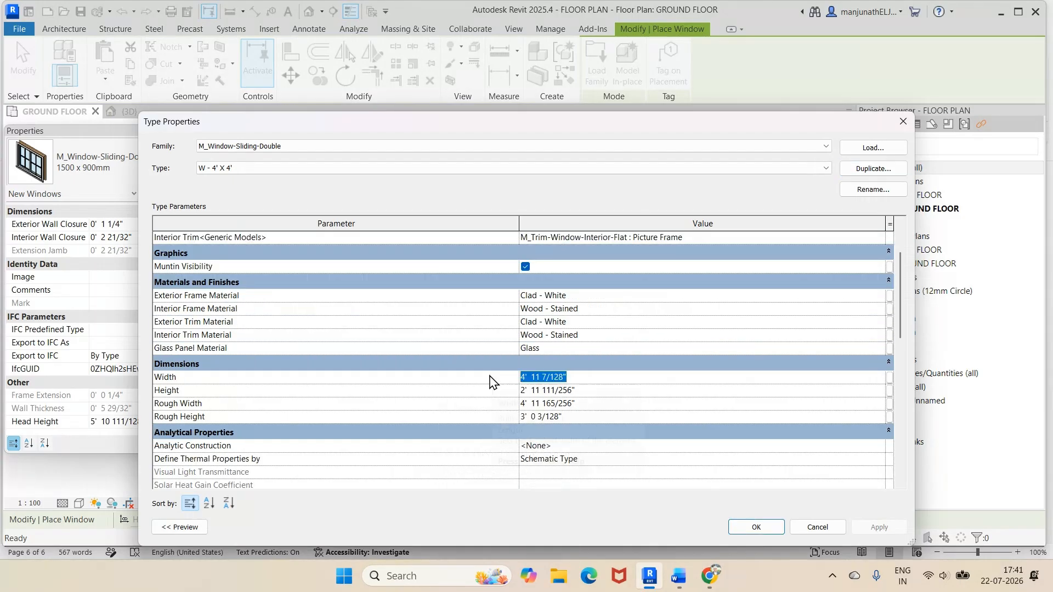
pyautogui.write("4'")
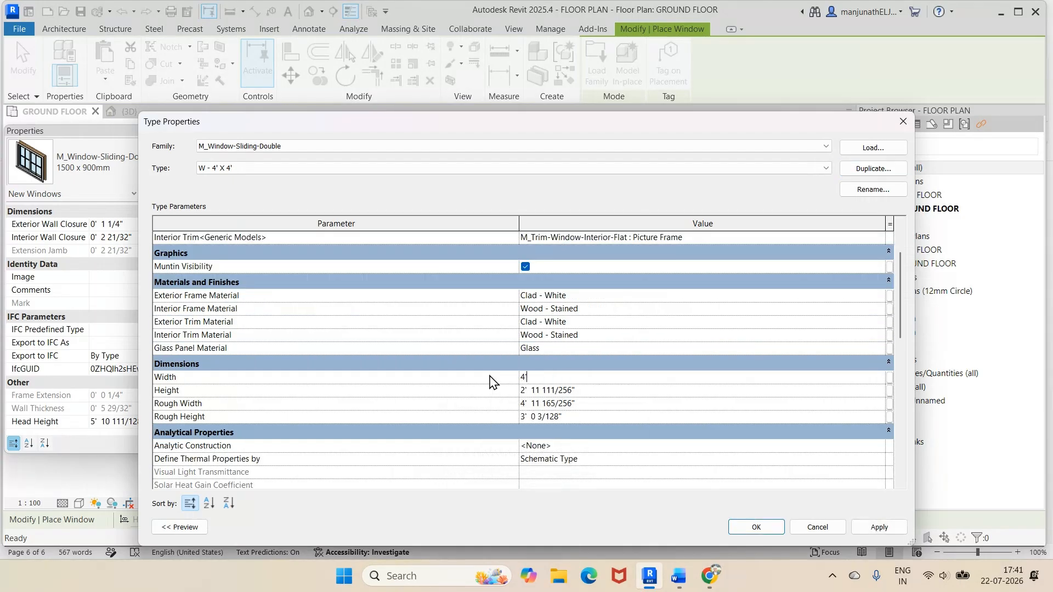
pyautogui.click(583, 394)
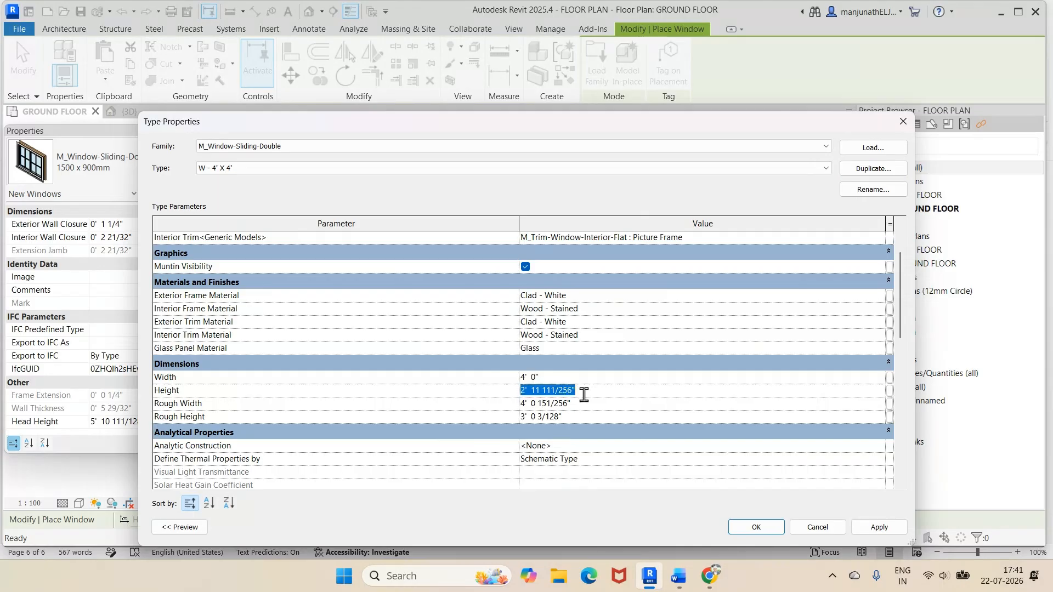
pyautogui.write('4')
pyautogui.click(873, 533)
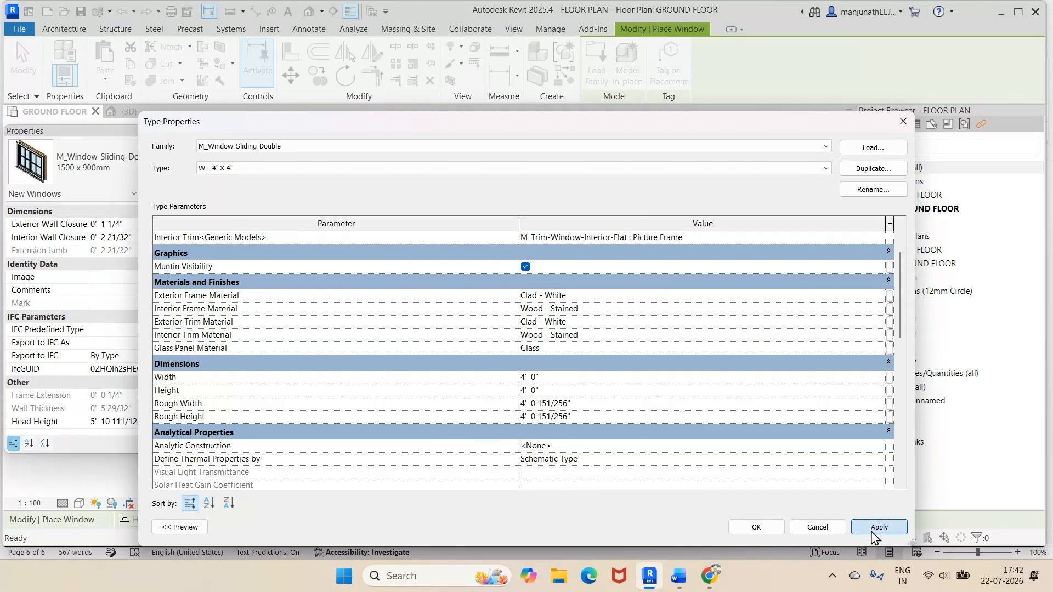
pyautogui.click(761, 533)
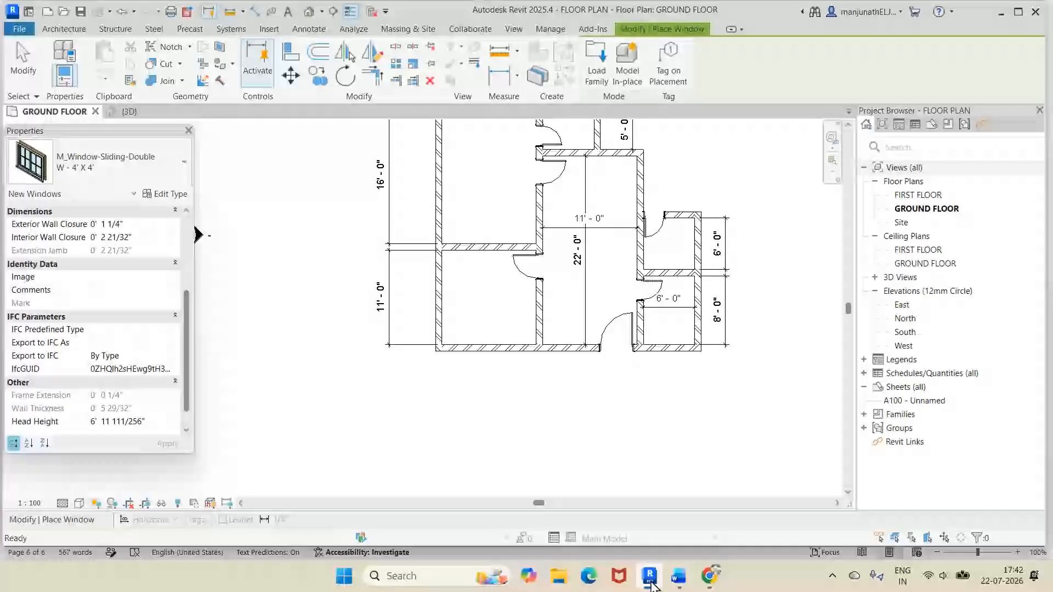
# Following the Word plan, place W windows in the hall's exterior wall beside the main door and centred in the kitchen's exterior wall.
pyautogui.click(651, 585)
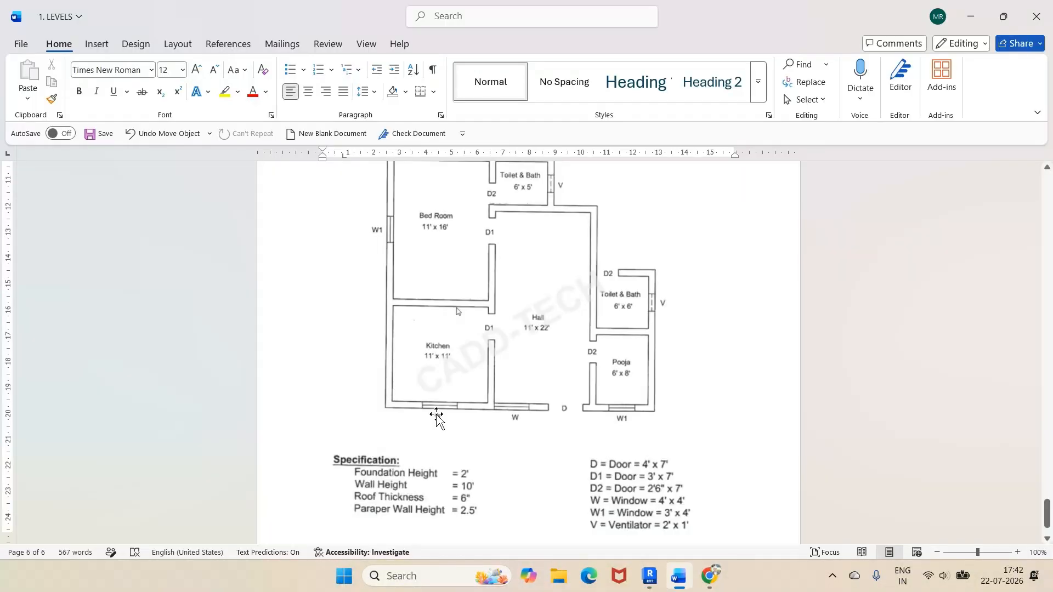
pyautogui.click(651, 581)
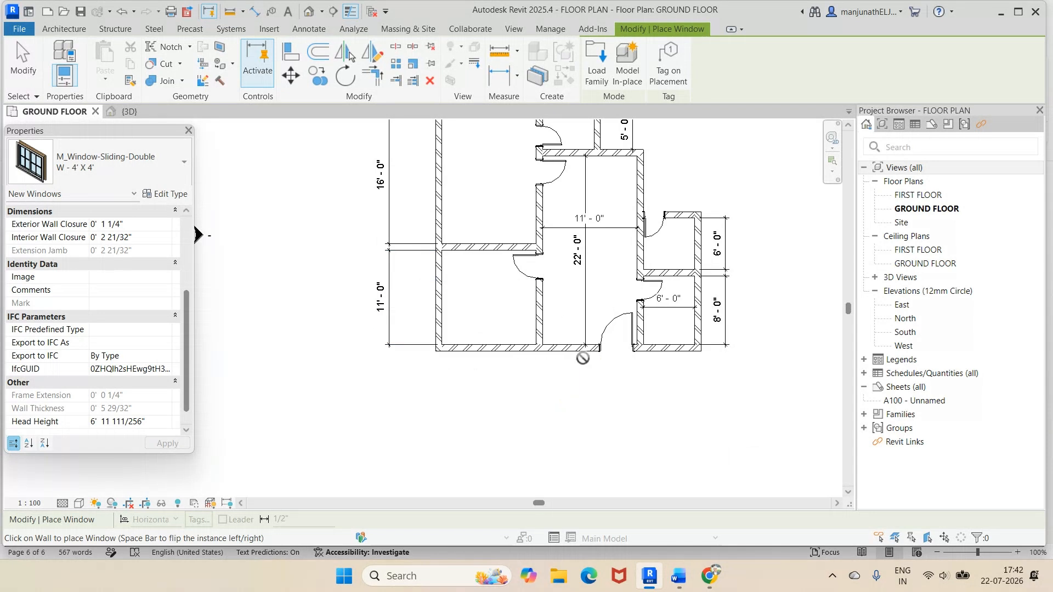
pyautogui.scroll(3, 582, 357)
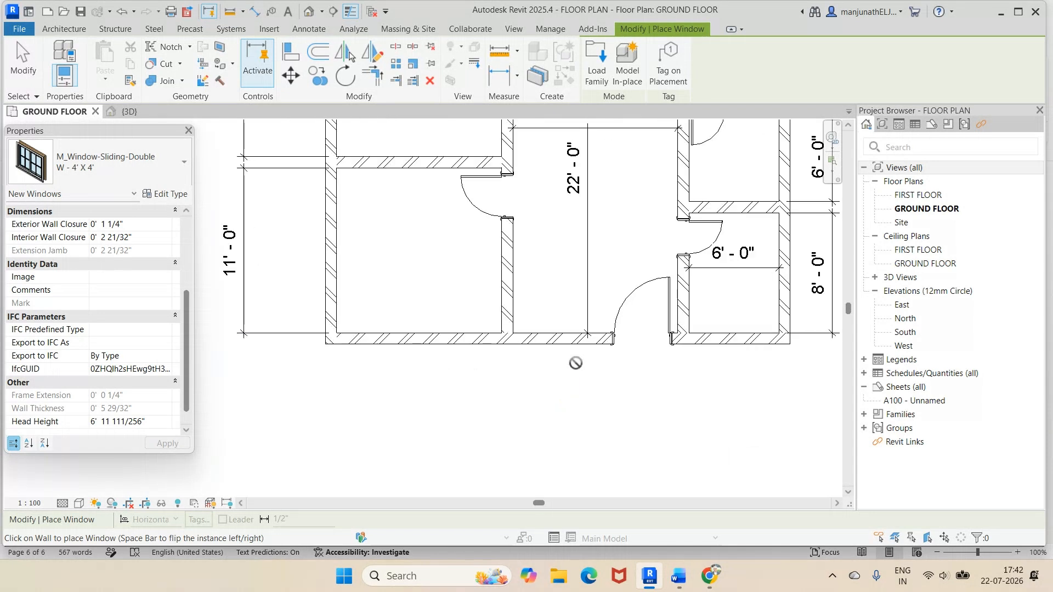
pyautogui.scroll(2, 555, 345)
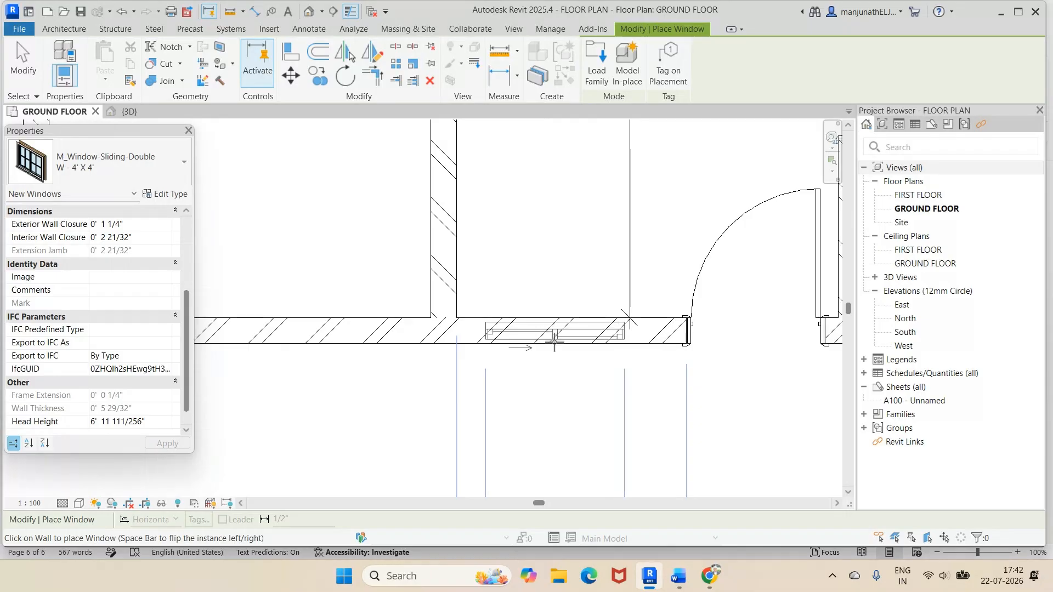
pyautogui.click(553, 344)
pyautogui.scroll(-3, 432, 398)
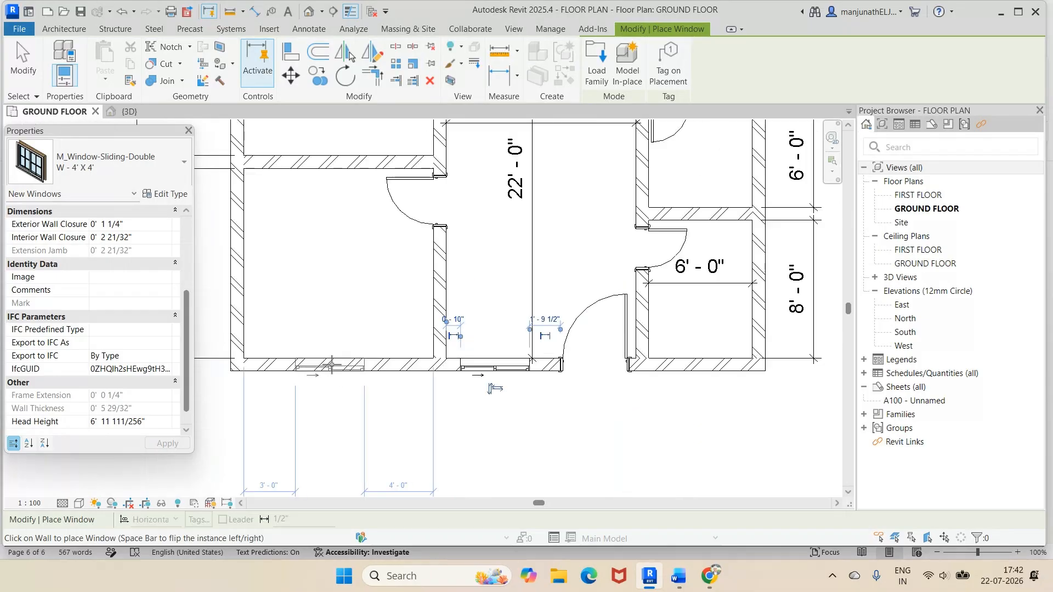
pyautogui.click(339, 387)
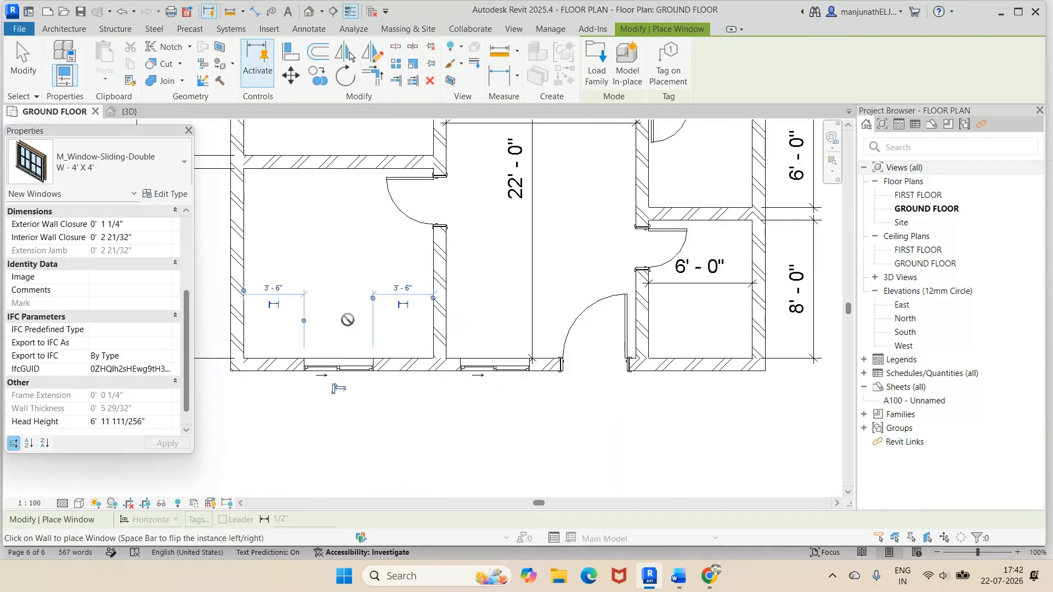
pyautogui.press('Escape')
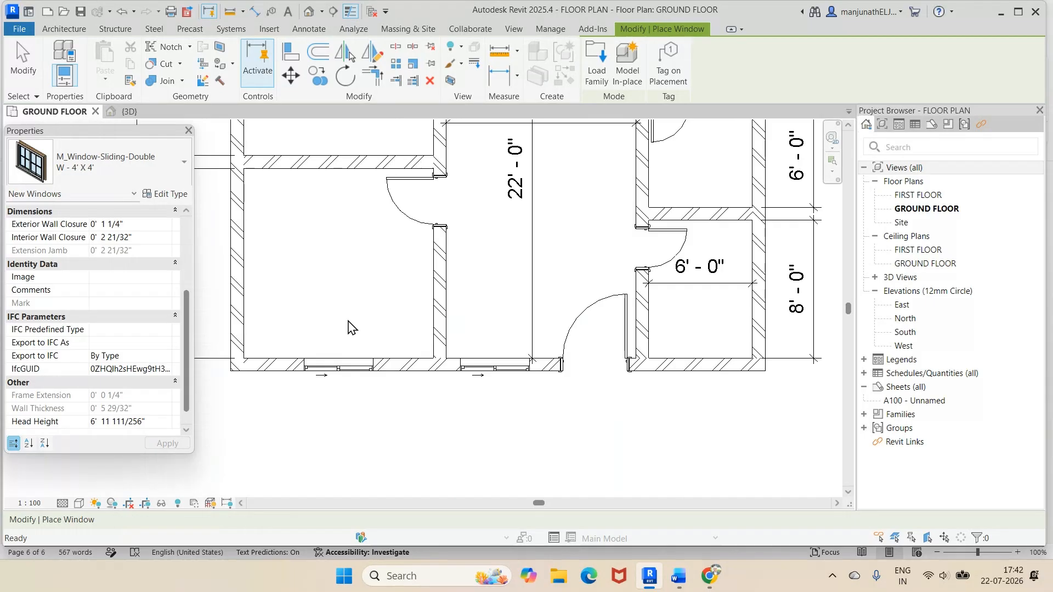
pyautogui.press('Escape')
# Examine the two placed W windows in the 3D view and return to the ground floor plan.
pyautogui.click(128, 111)
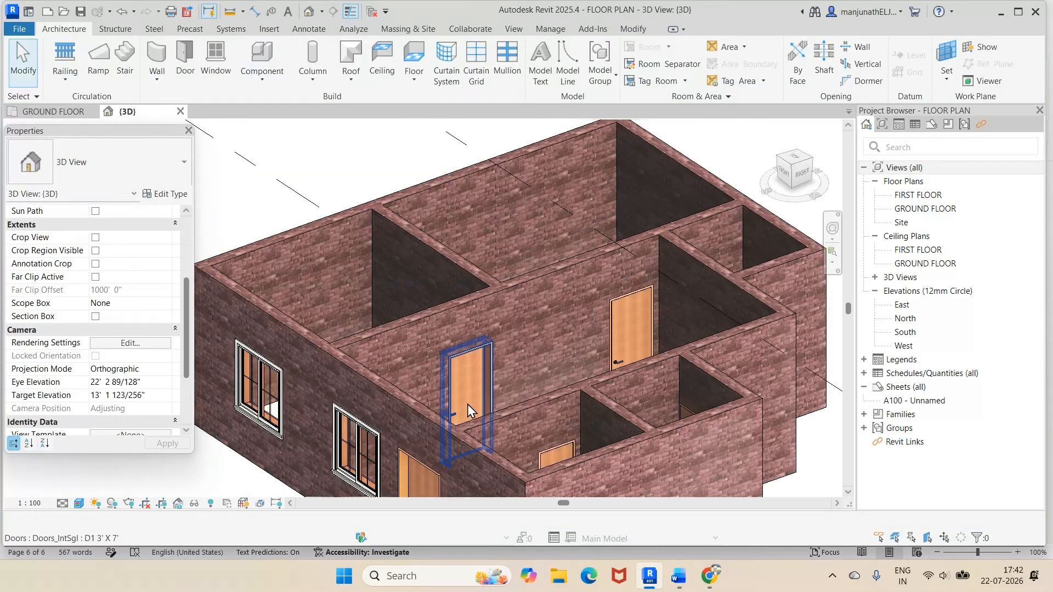
pyautogui.scroll(-2, 425, 416)
pyautogui.scroll(3, 376, 430)
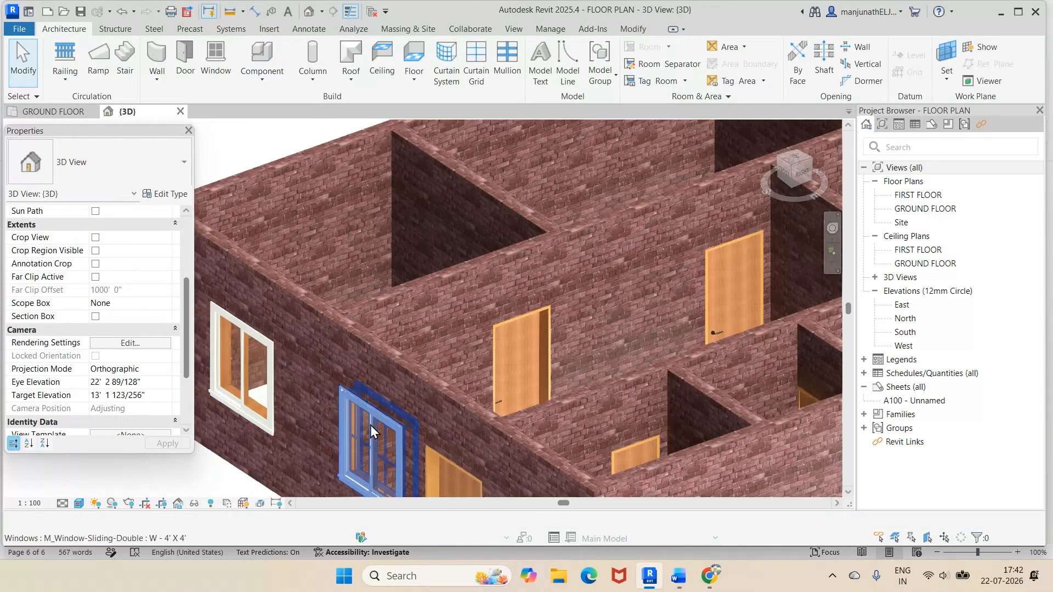
pyautogui.moveTo(370, 426); pyautogui.dragTo(447, 346, button='middle')
pyautogui.scroll(-1, 389, 338)
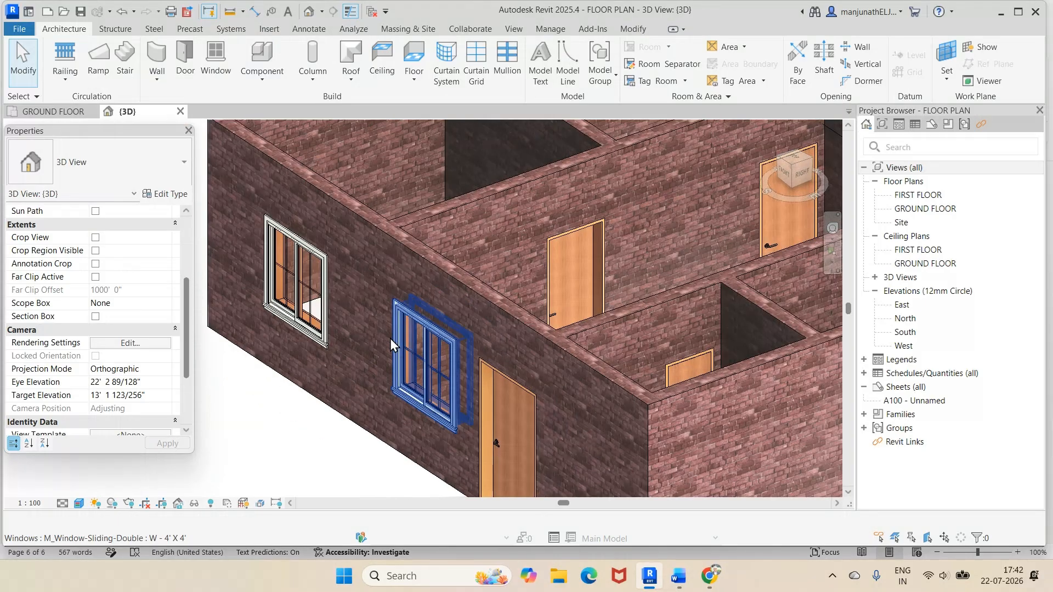
pyautogui.scroll(1, 390, 338)
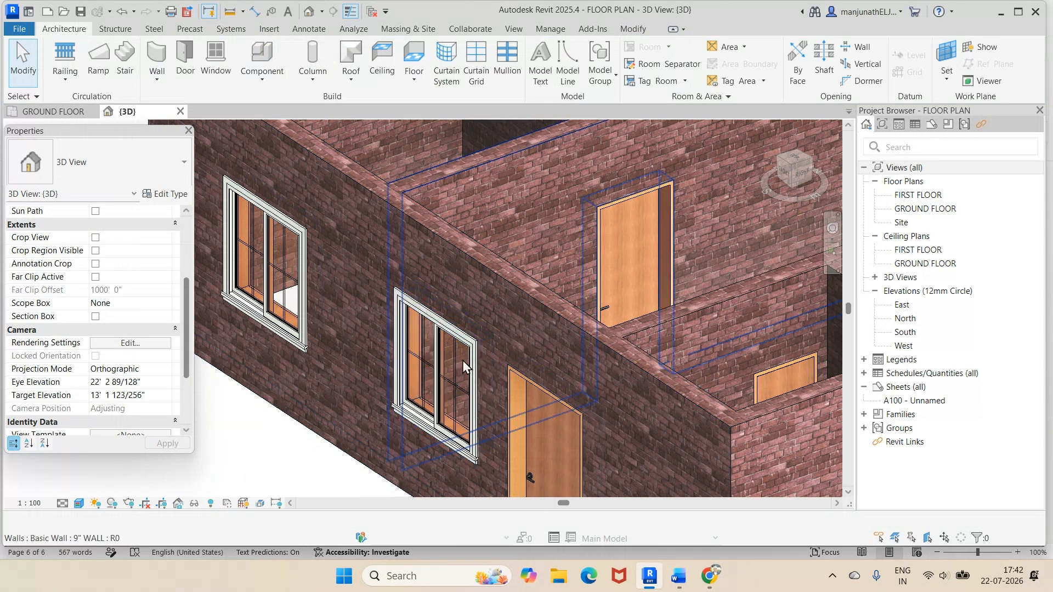
pyautogui.scroll(-1, 462, 360)
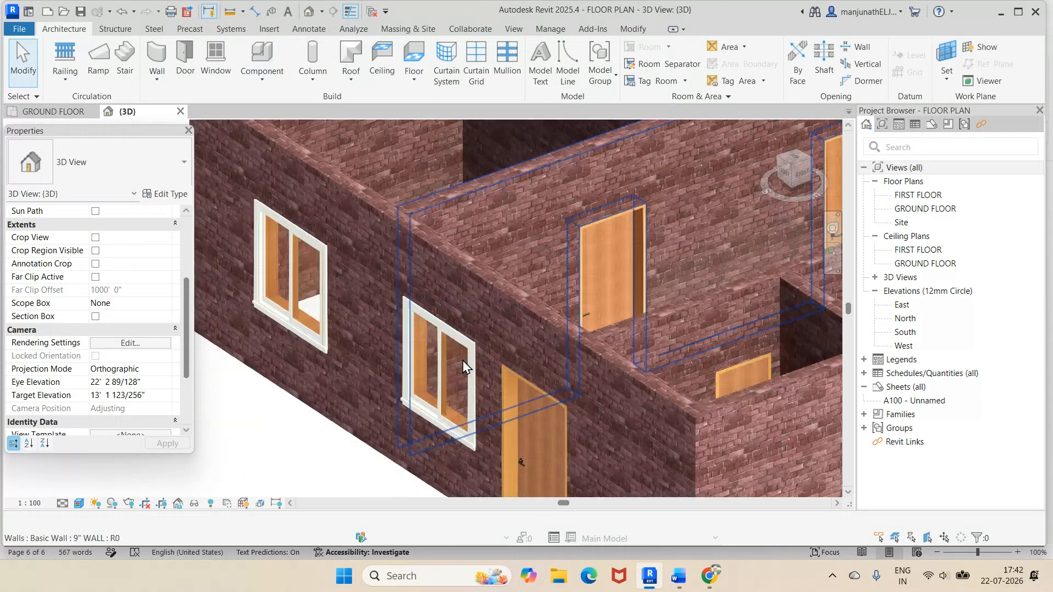
pyautogui.scroll(-1, 462, 361)
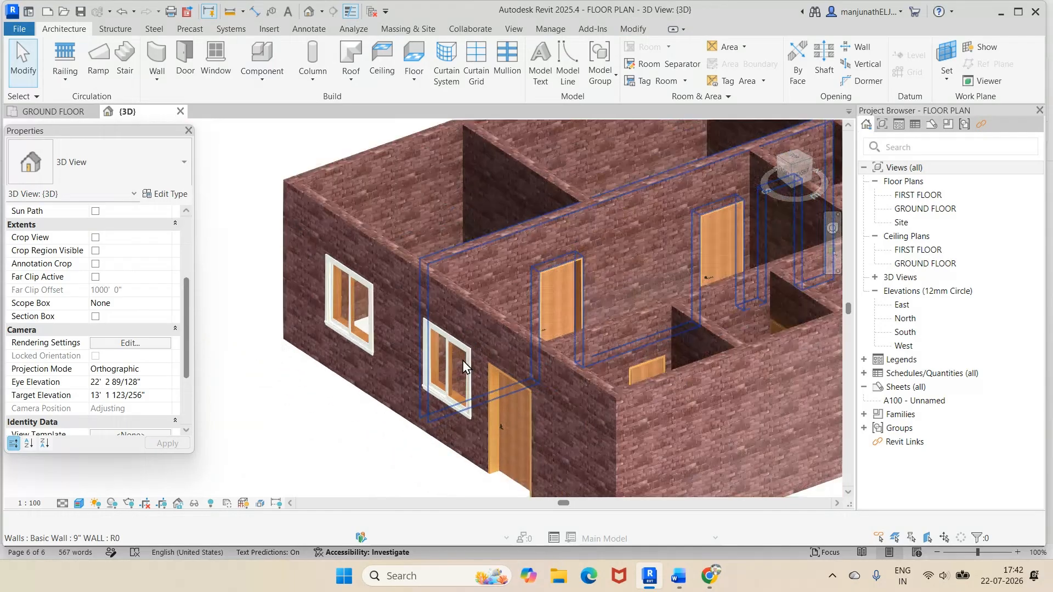
pyautogui.hotkey('ctrl', 'Tab')
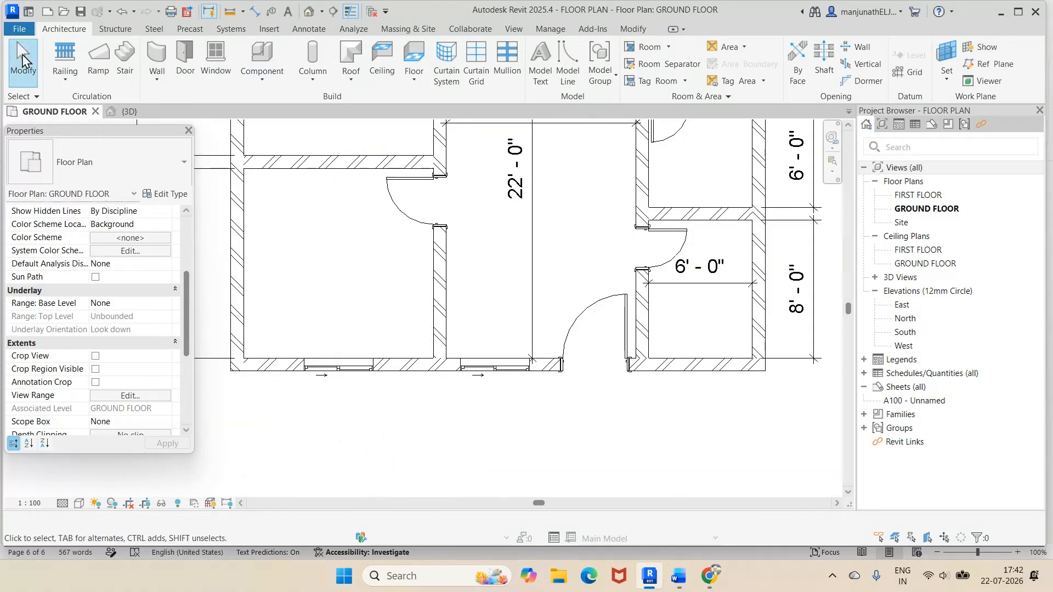
# Try shifting the hall window toward the main door and setting it 1' 6" from the kitchen partition wall.
pyautogui.click(485, 370)
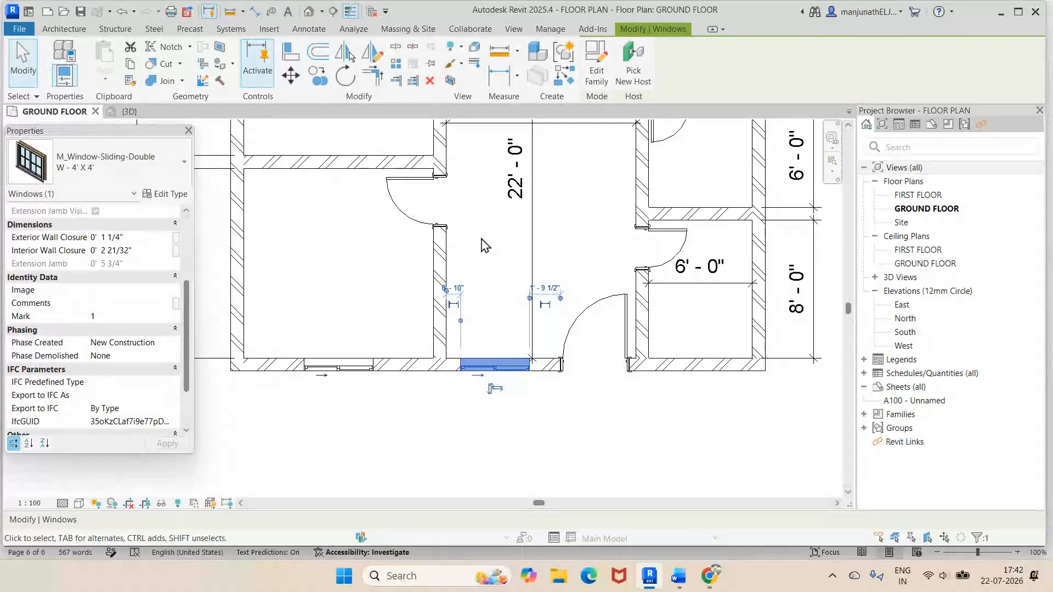
pyautogui.press('Right')
pyautogui.press('Right')
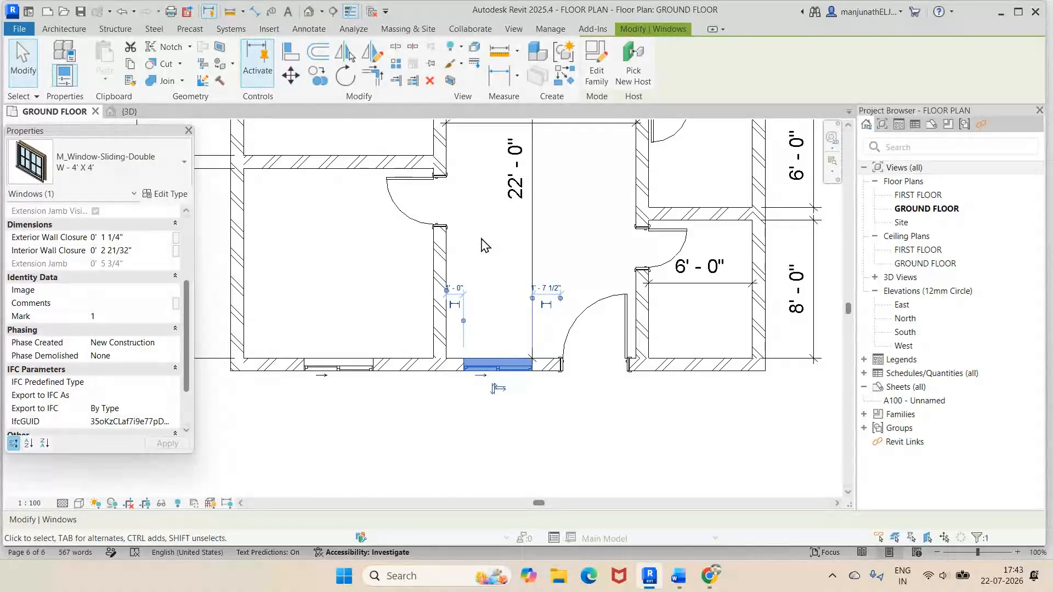
pyautogui.scroll(1, 485, 324)
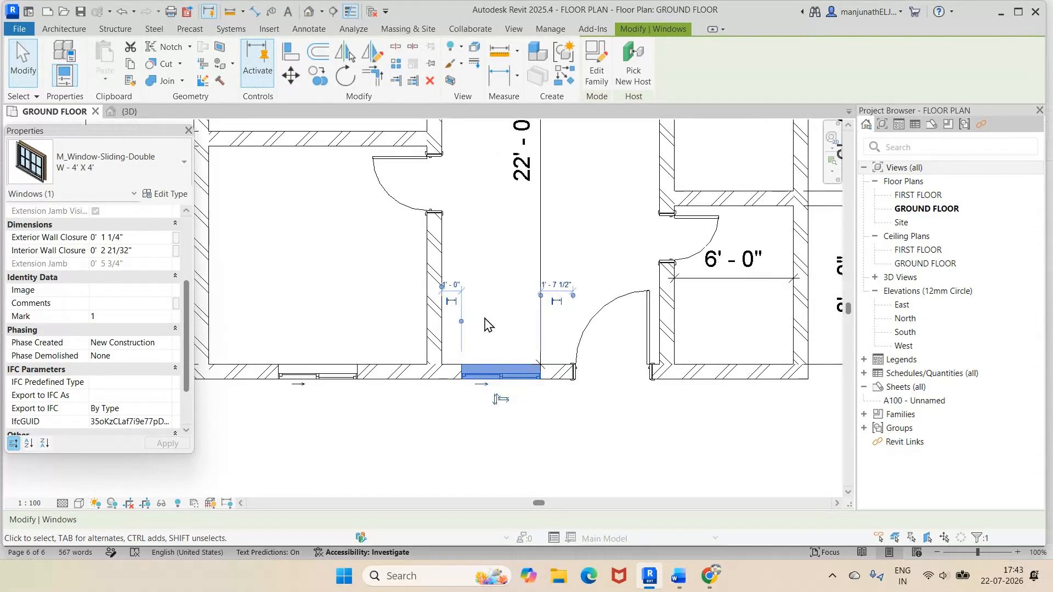
pyautogui.scroll(-1, 485, 319)
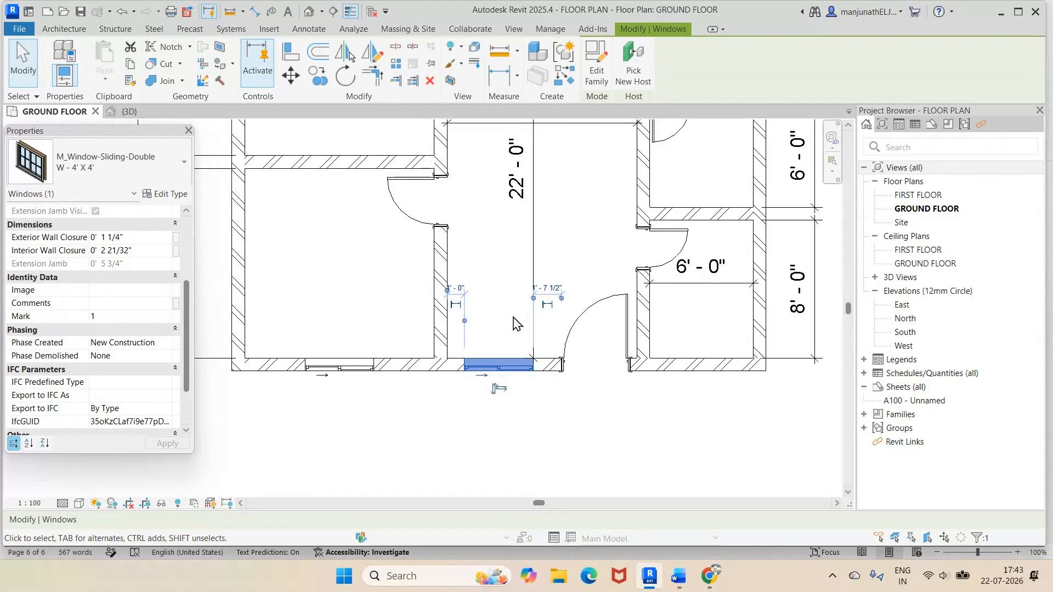
pyautogui.click(455, 289)
pyautogui.write('10')
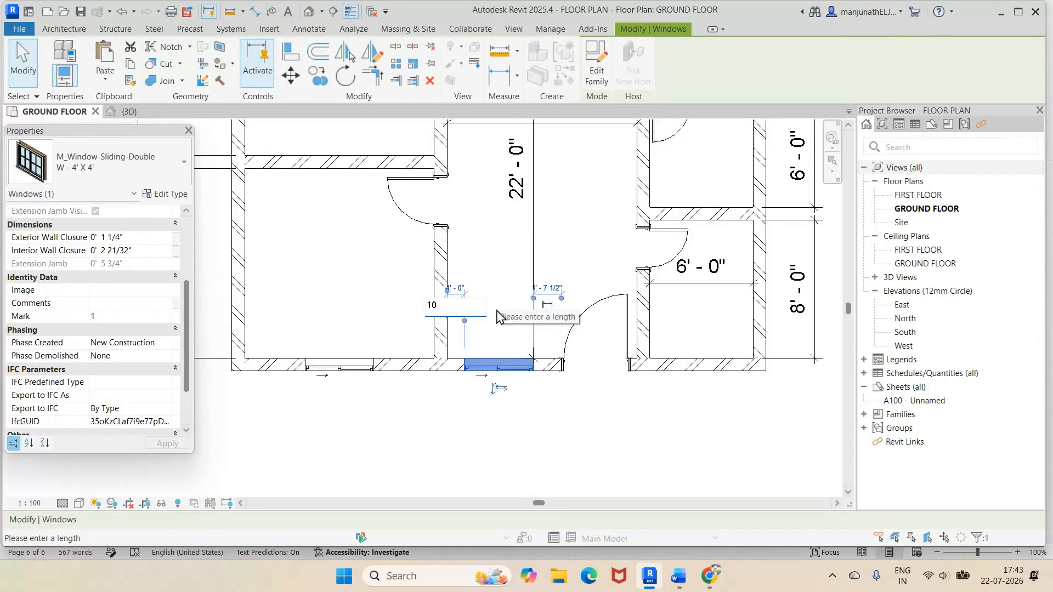
pyautogui.moveTo(463, 308); pyautogui.dragTo(394, 302)
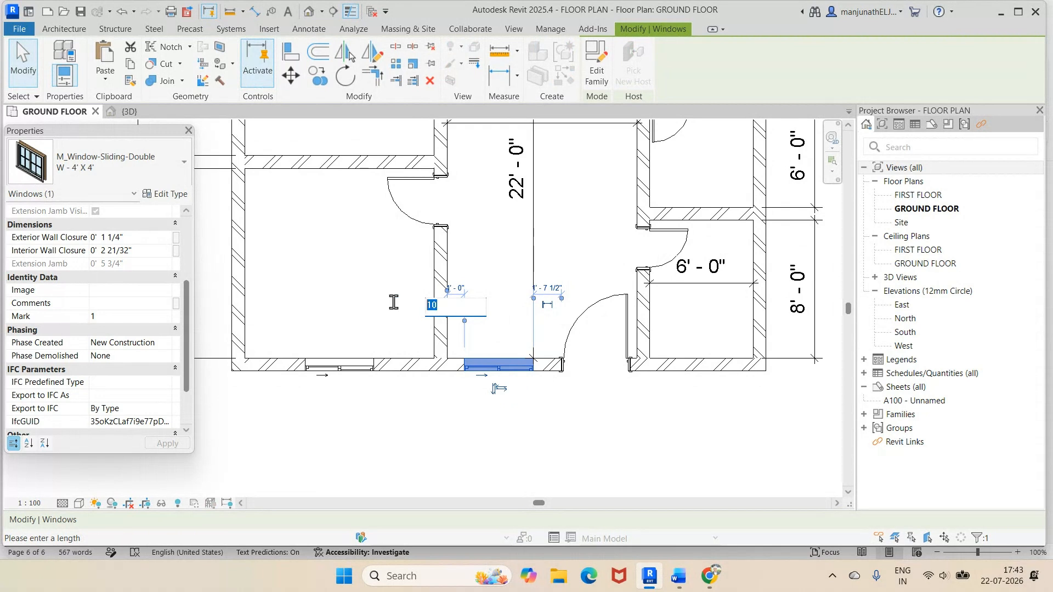
pyautogui.write('1 6')
pyautogui.press('Return')
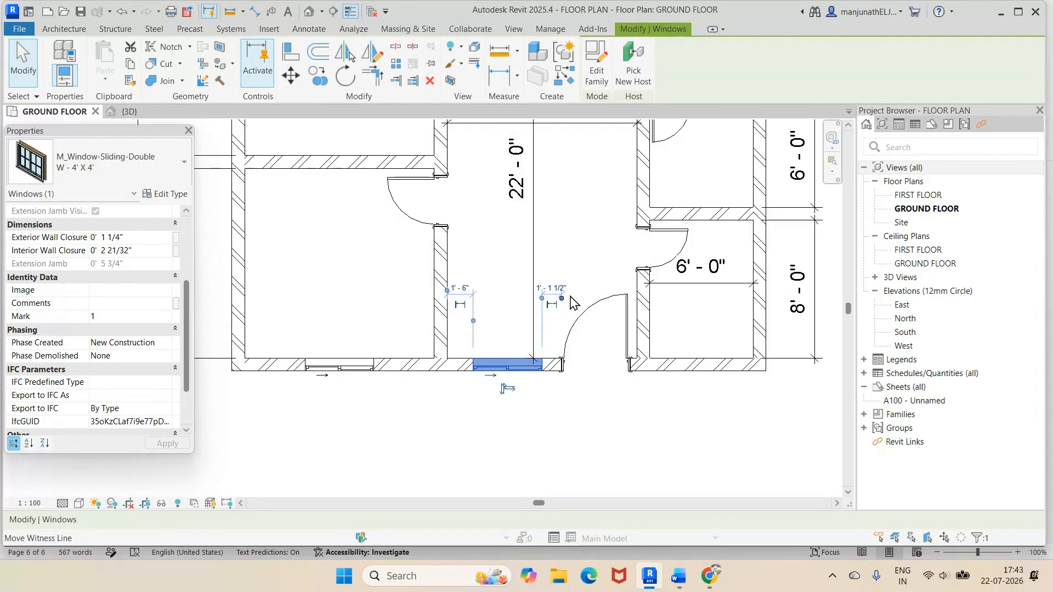
# Set the hall window's distance from the kitchen partition wall to 1' 3".
pyautogui.click(465, 296)
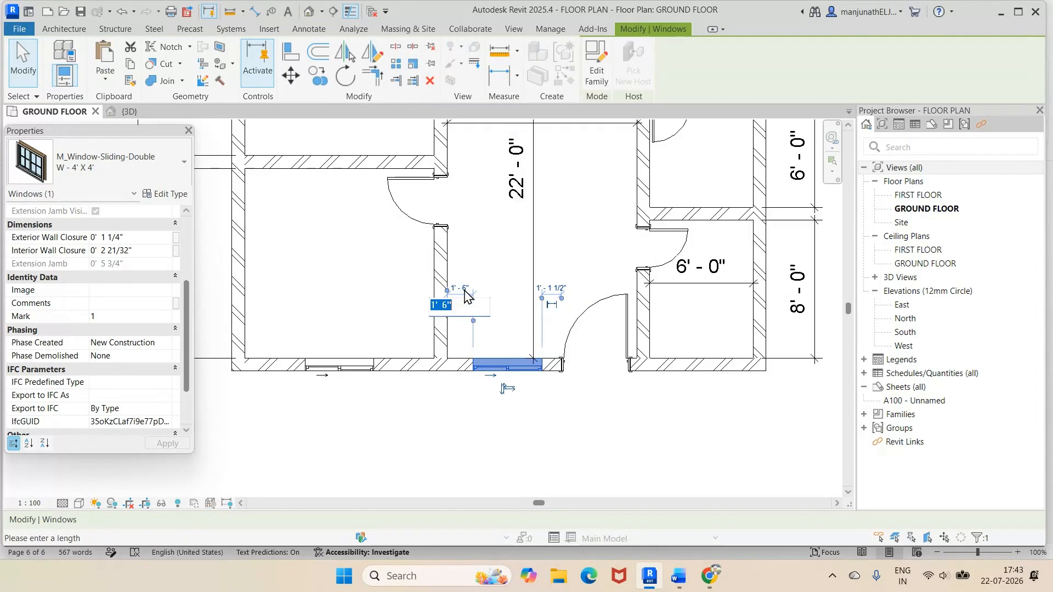
pyautogui.write("1' - ")
pyautogui.write('3')
pyautogui.write('"')
pyautogui.press('Return')
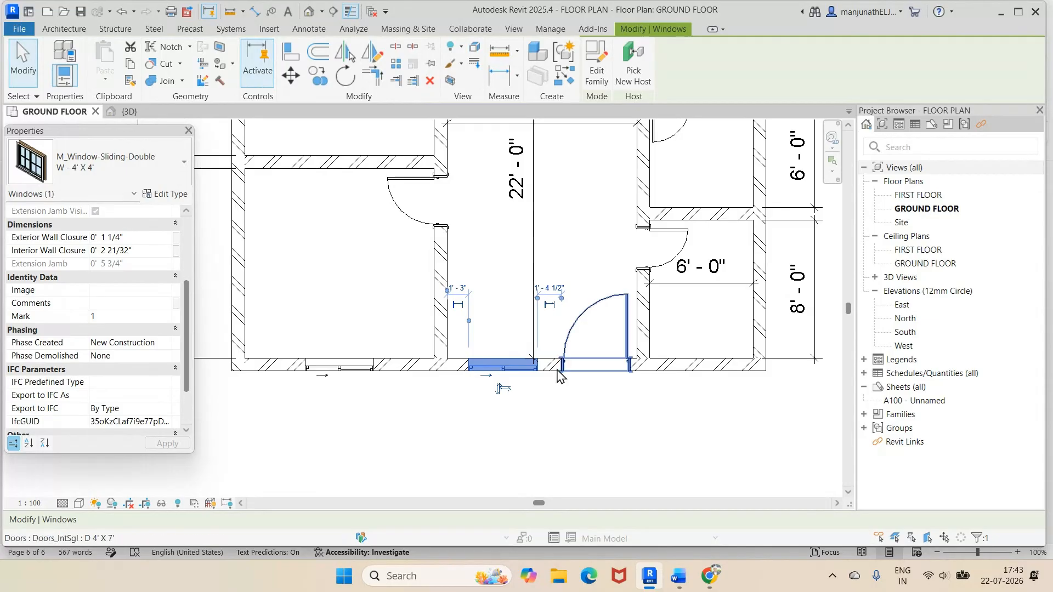
pyautogui.click(367, 429)
# Check the kitchen window's distances to the side walls and set its sill height to 3' 0".
pyautogui.click(339, 375)
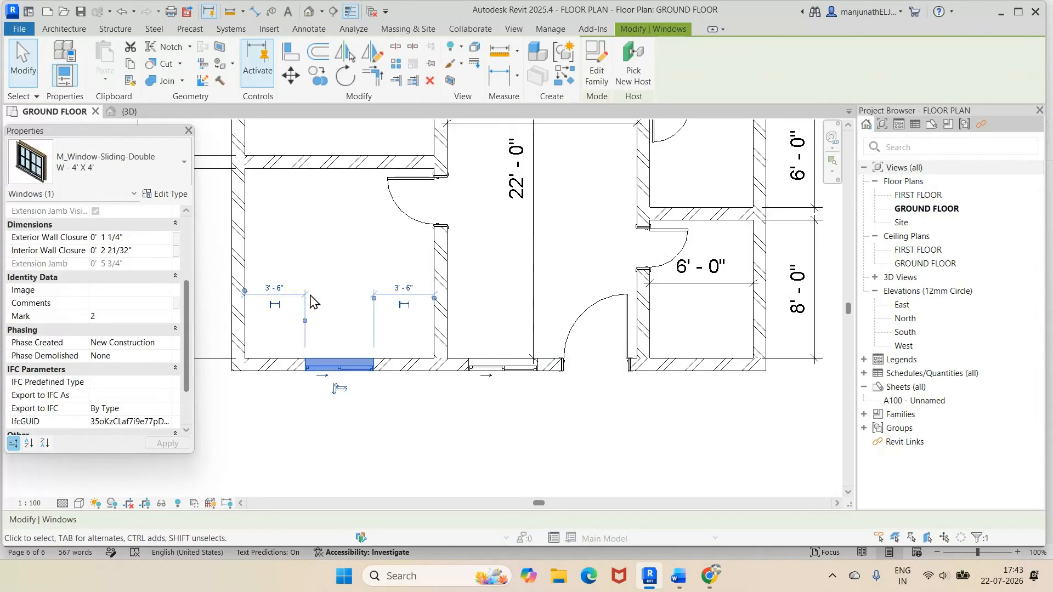
pyautogui.click(512, 455)
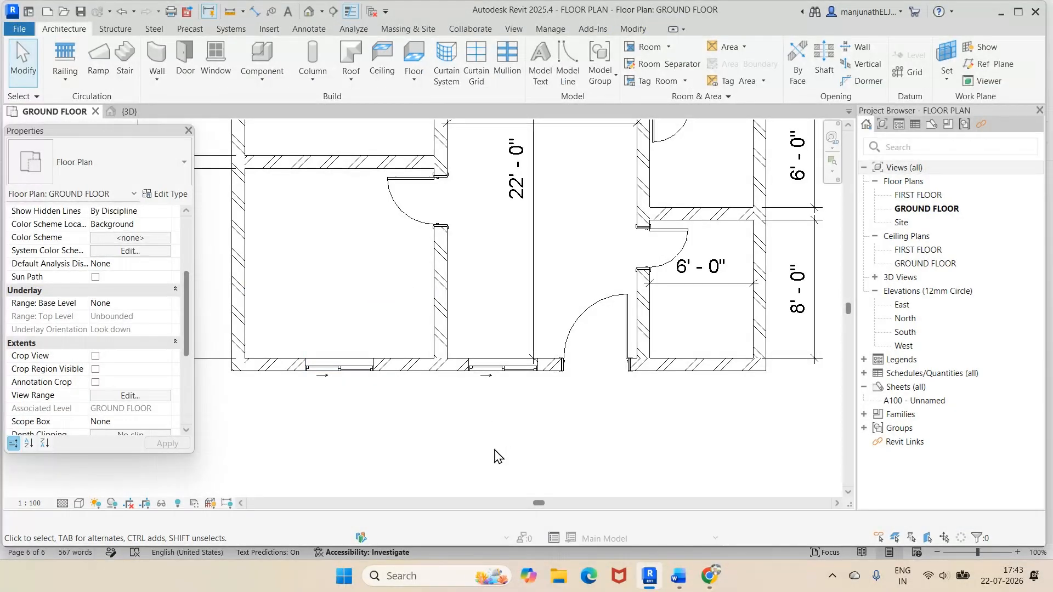
pyautogui.click(328, 373)
pyautogui.scroll(-3, 104, 301)
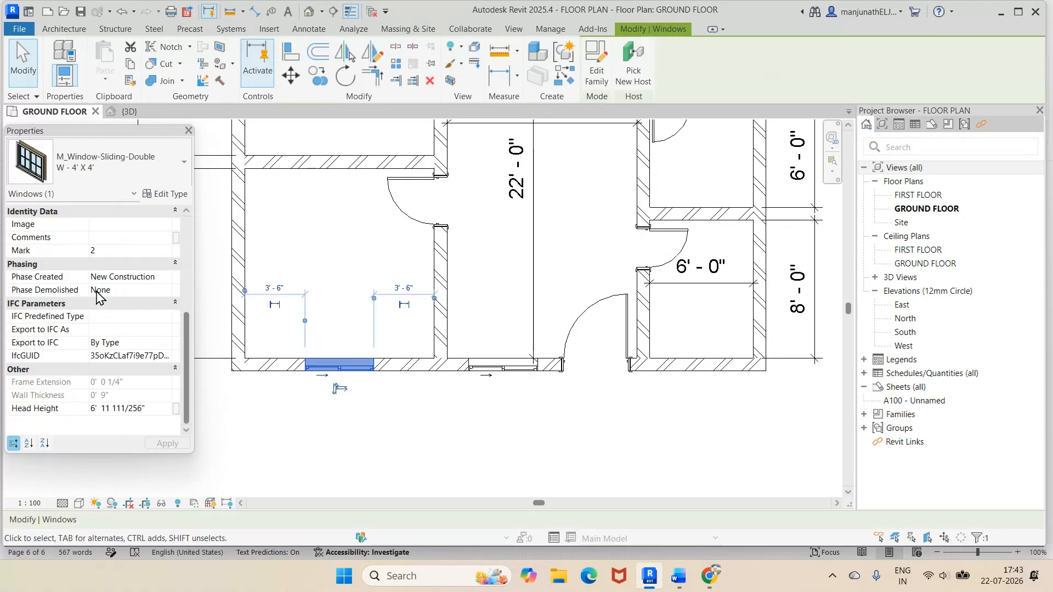
pyautogui.scroll(6, 97, 298)
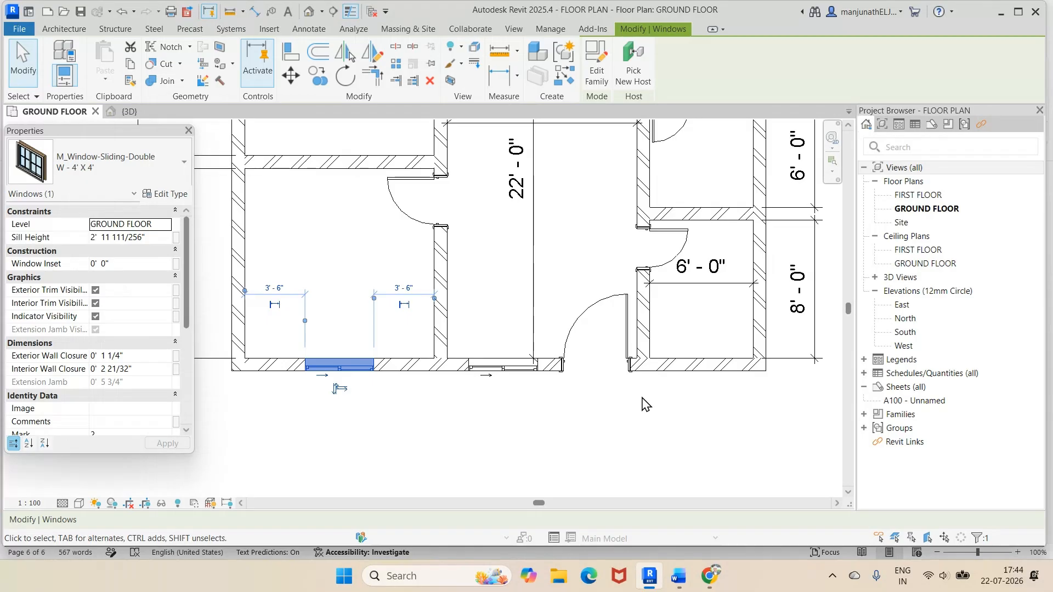
pyautogui.click(152, 239)
pyautogui.moveTo(152, 240); pyautogui.dragTo(84, 237)
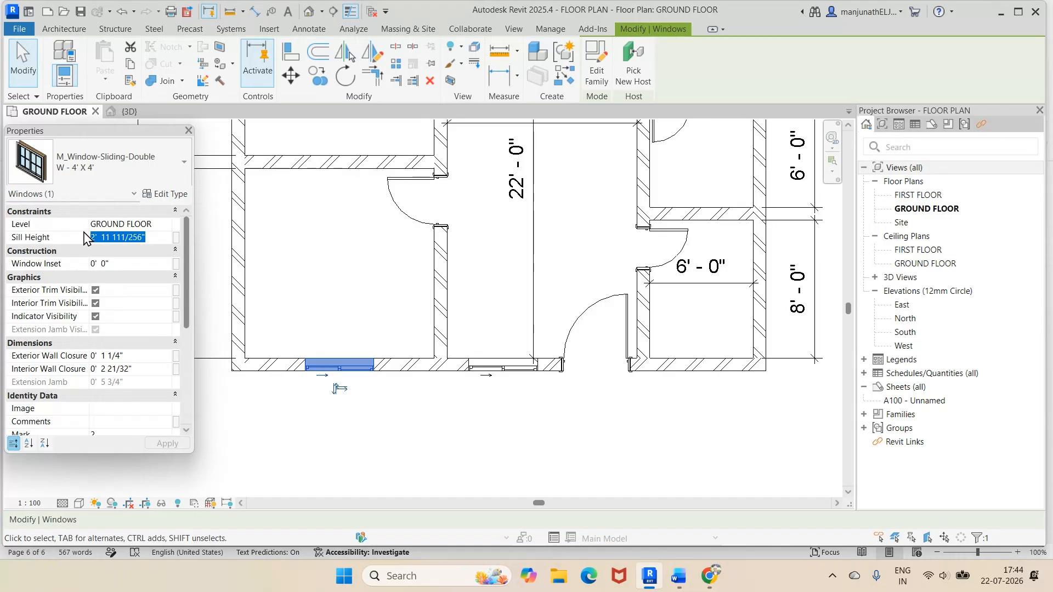
pyautogui.write("3'  0")
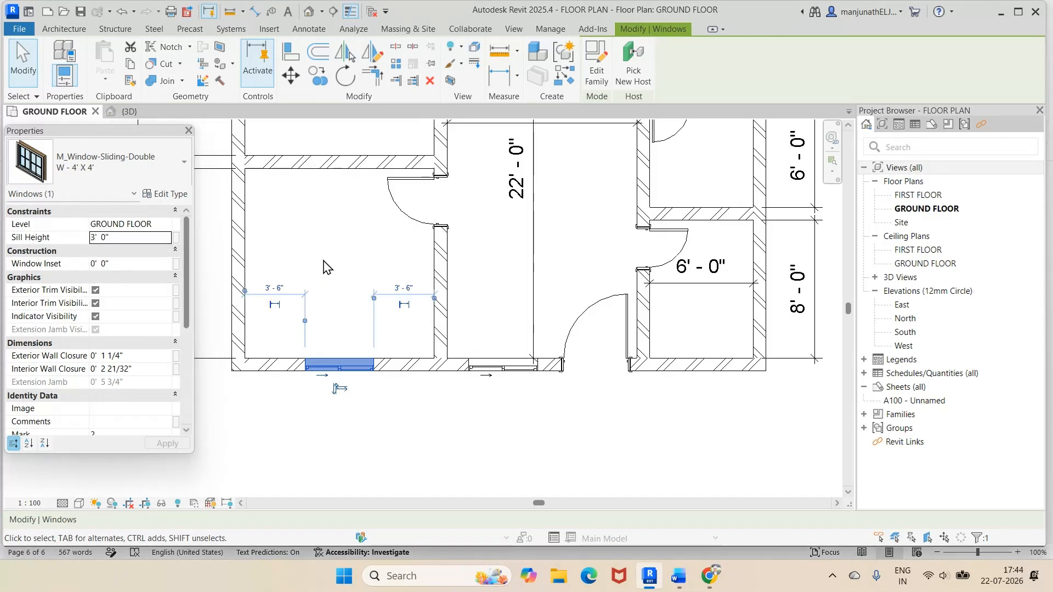
pyautogui.click(324, 265)
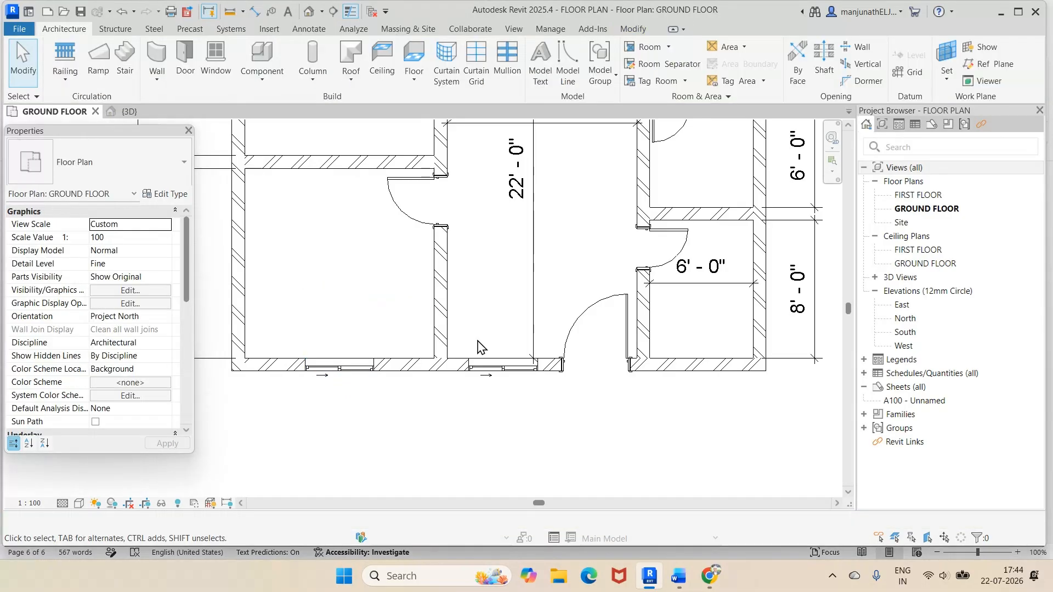
# Set the hall window's sill height to 3' 0" in the ground floor plan.
pyautogui.click(497, 366)
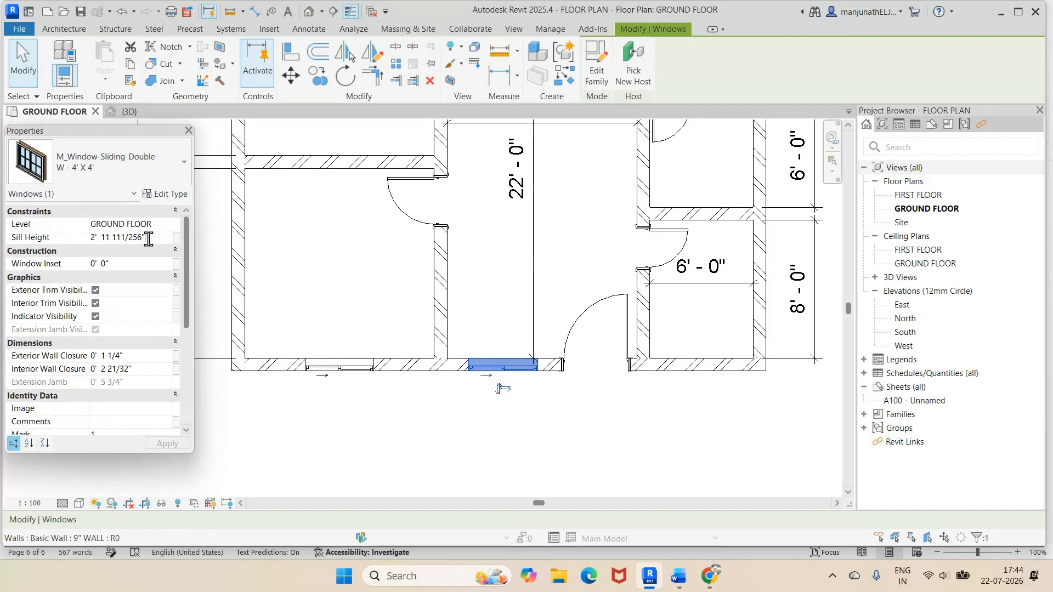
pyautogui.moveTo(148, 236); pyautogui.dragTo(77, 237)
pyautogui.write('3')
pyautogui.click(46, 211)
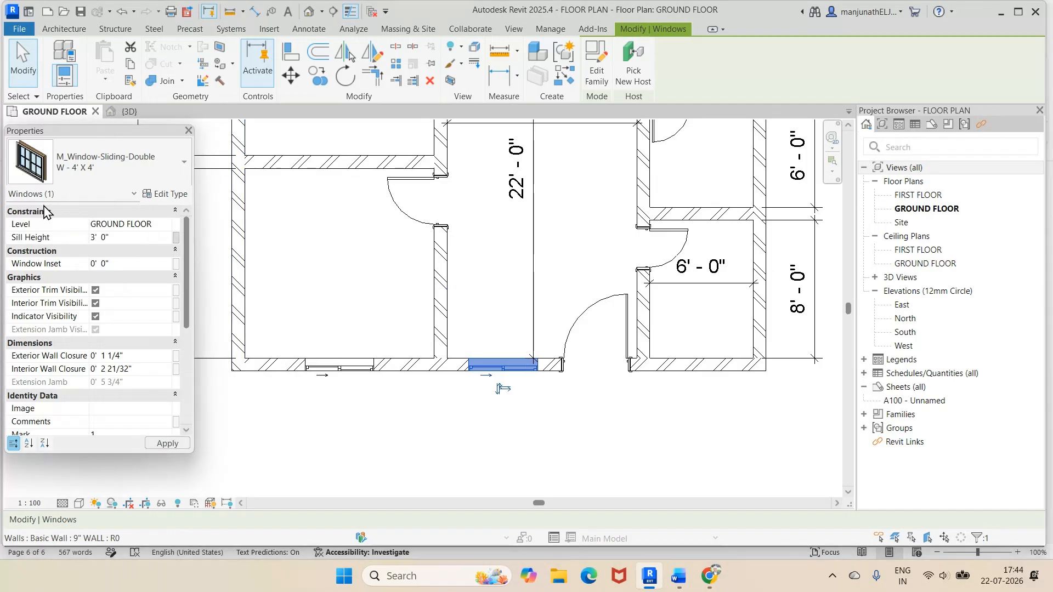
pyautogui.press('Escape')
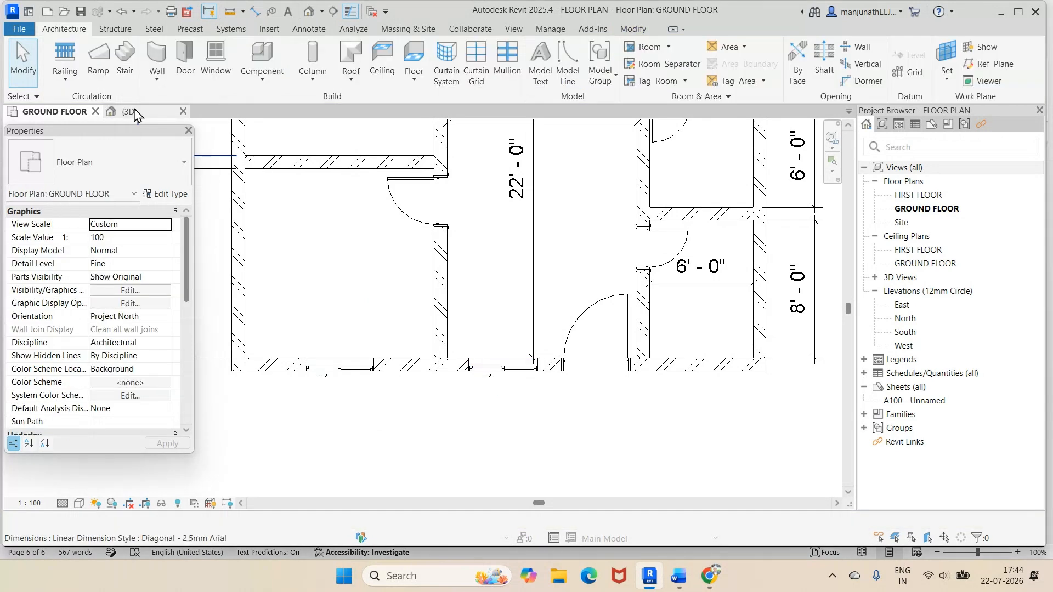
# Examine the two front windows and the main door from the front in the 3D view.
pyautogui.click(132, 111)
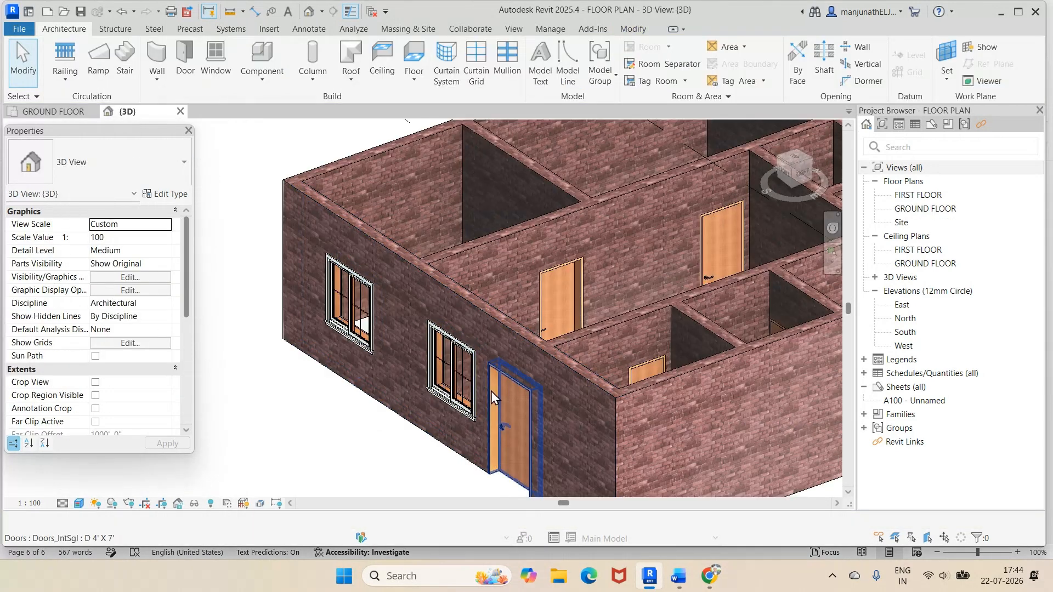
pyautogui.keyDown('shift'); pyautogui.moveTo(376, 473); pyautogui.dragTo(464, 347, button='middle'); pyautogui.keyUp('shift')
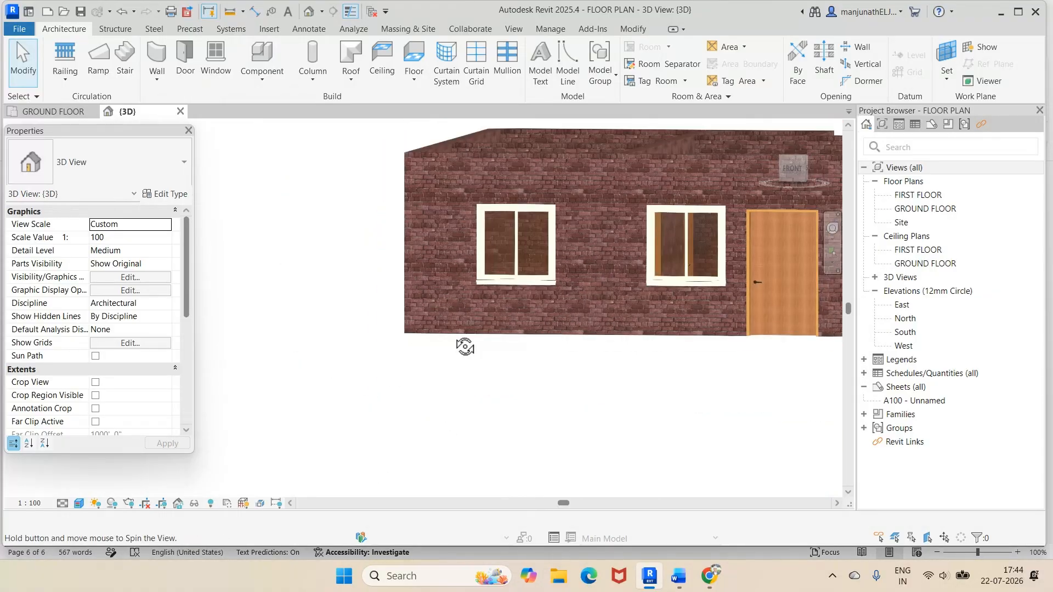
pyautogui.scroll(2, 727, 202)
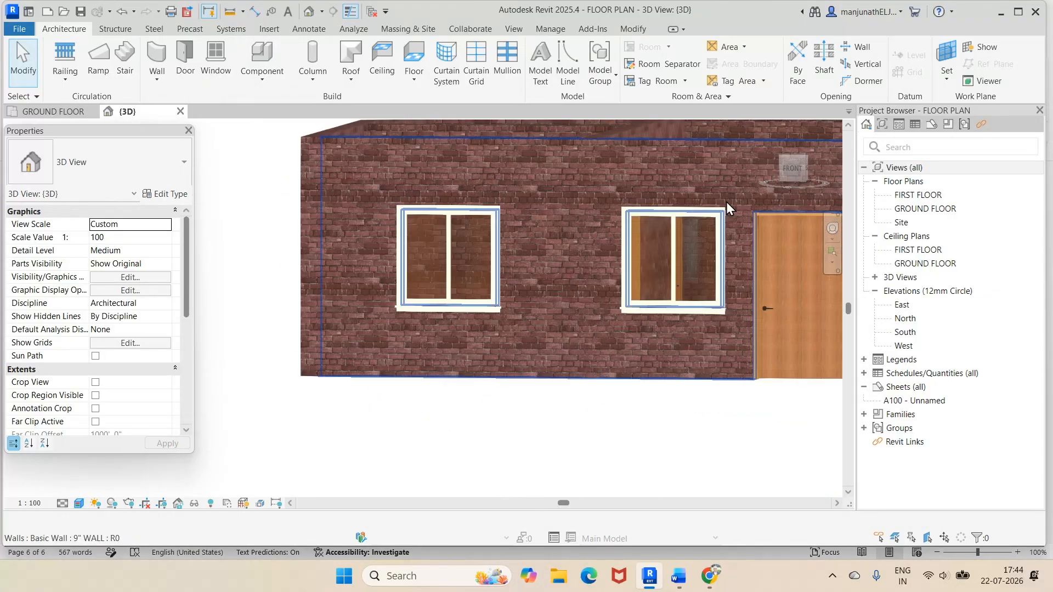
pyautogui.scroll(1, 726, 202)
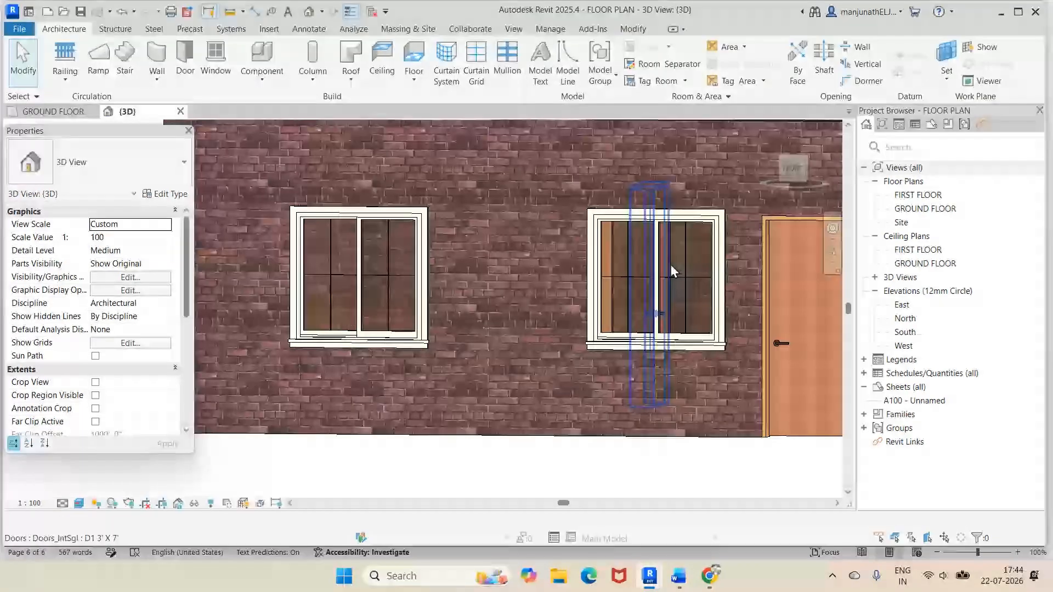
# Nudge the hall window down the front wall to a sill height of 2' 7" and compare it with the main door.
pyautogui.click(715, 228)
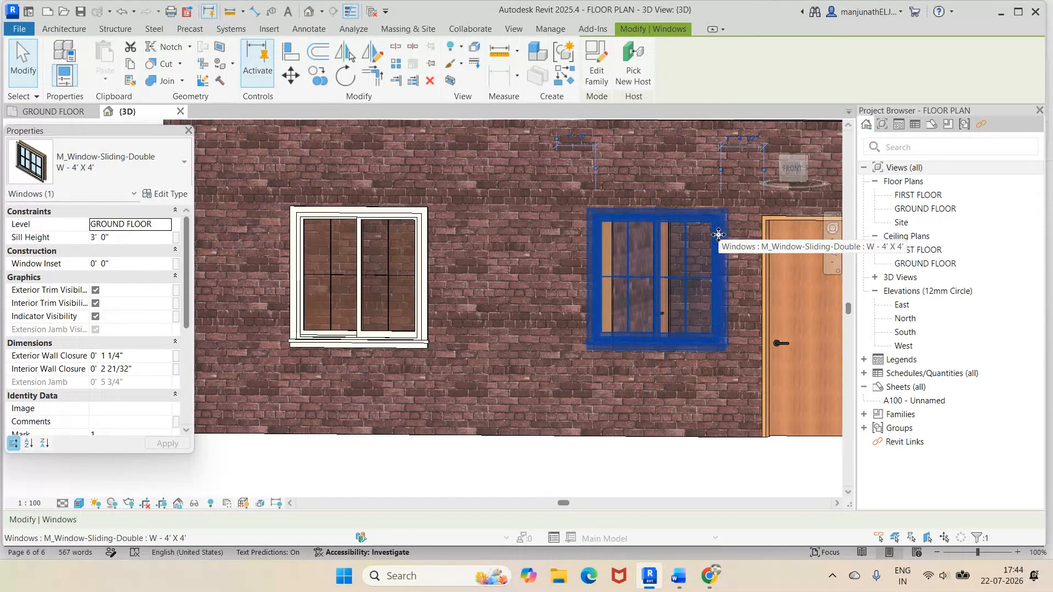
pyautogui.press('Down')
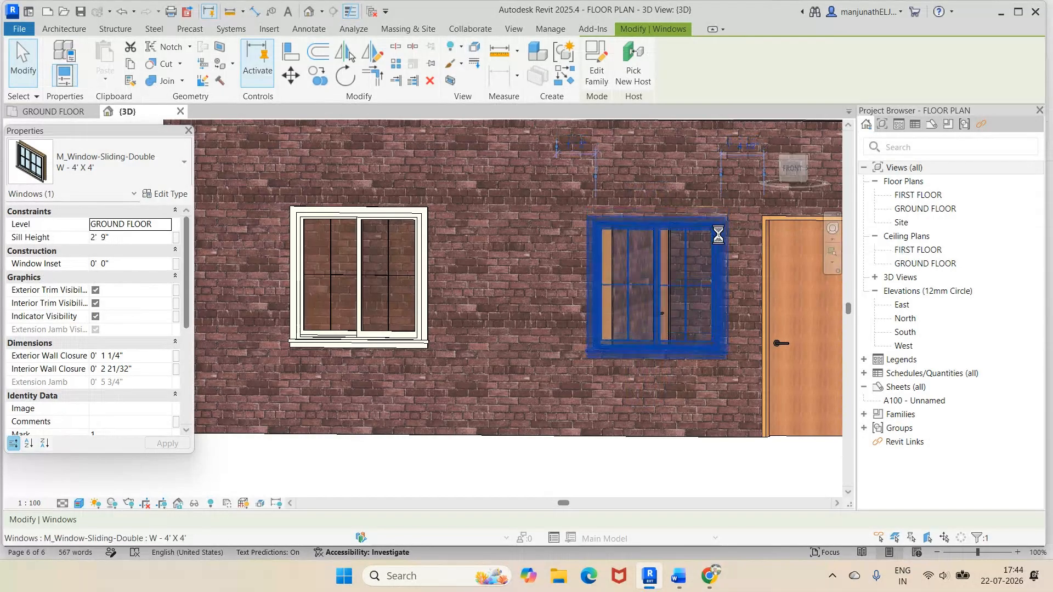
pyautogui.press('Down')
pyautogui.press('Down')
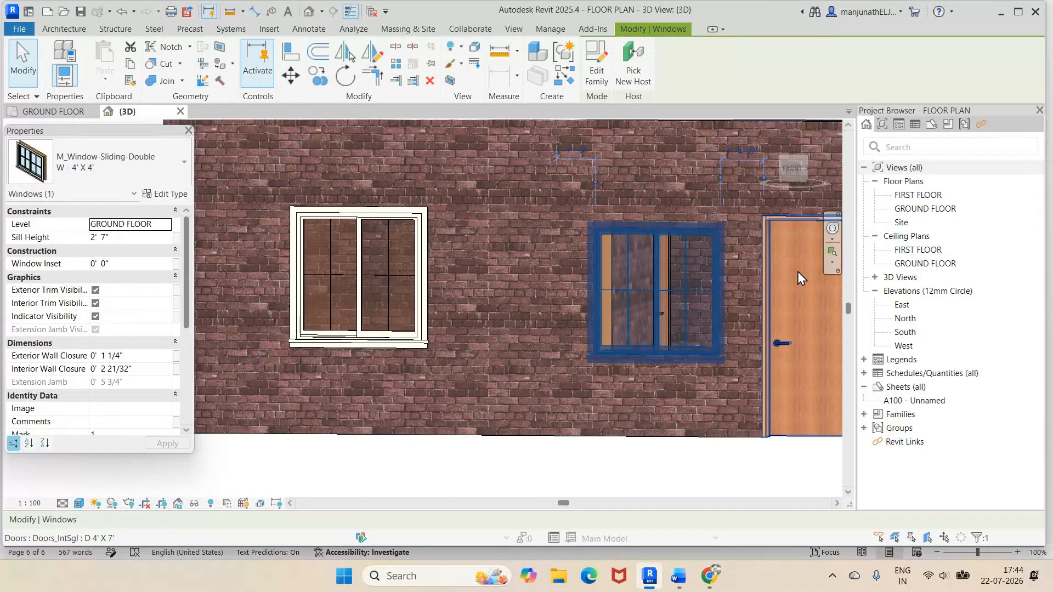
pyautogui.scroll(1, 798, 272)
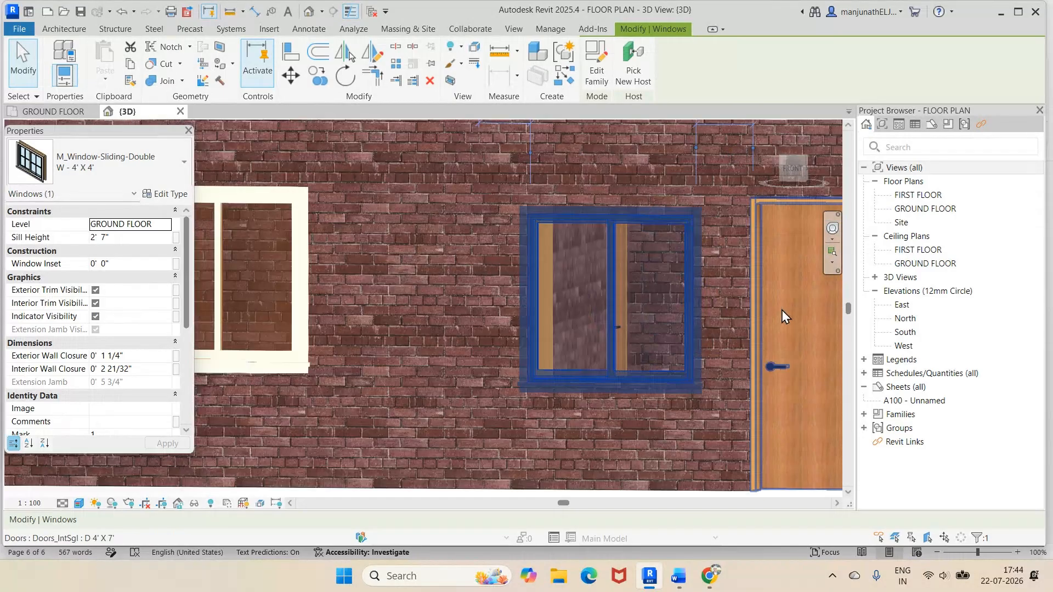
pyautogui.scroll(-1, 743, 435)
pyautogui.scroll(1, 742, 435)
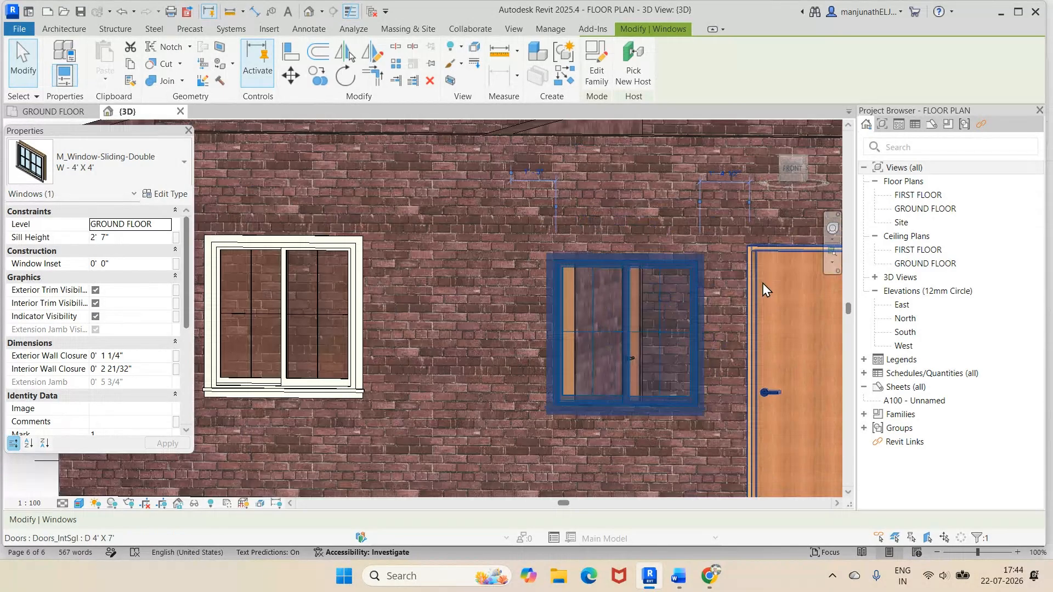
pyautogui.press('Escape')
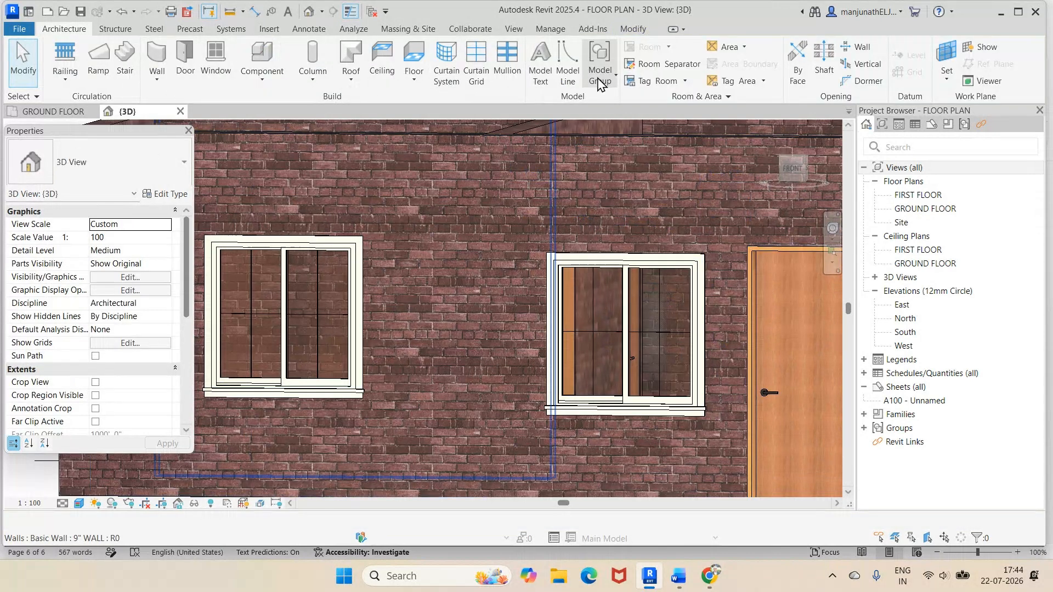
pyautogui.click(595, 29)
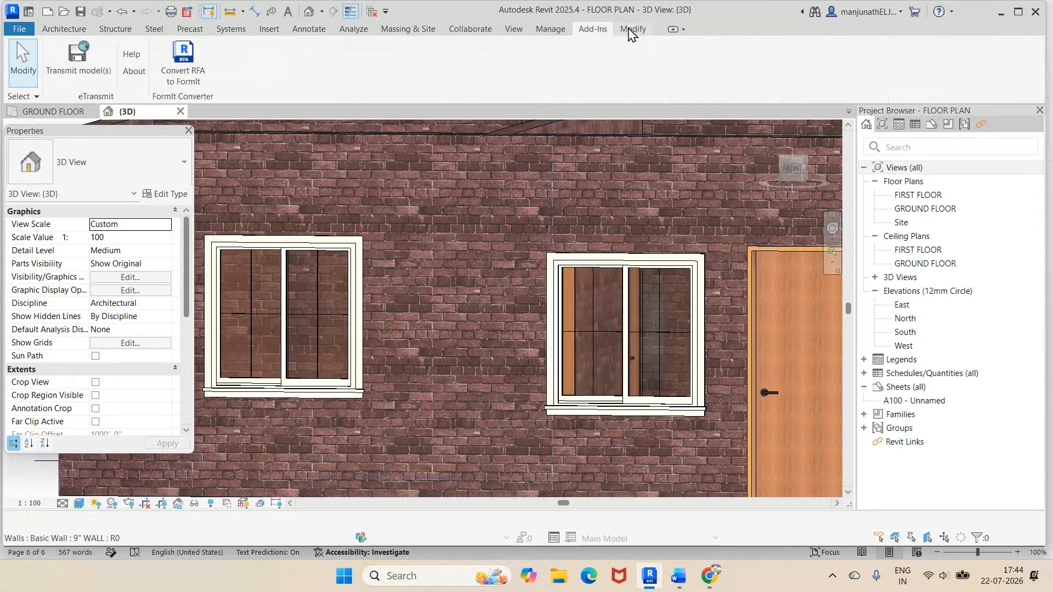
pyautogui.click(633, 28)
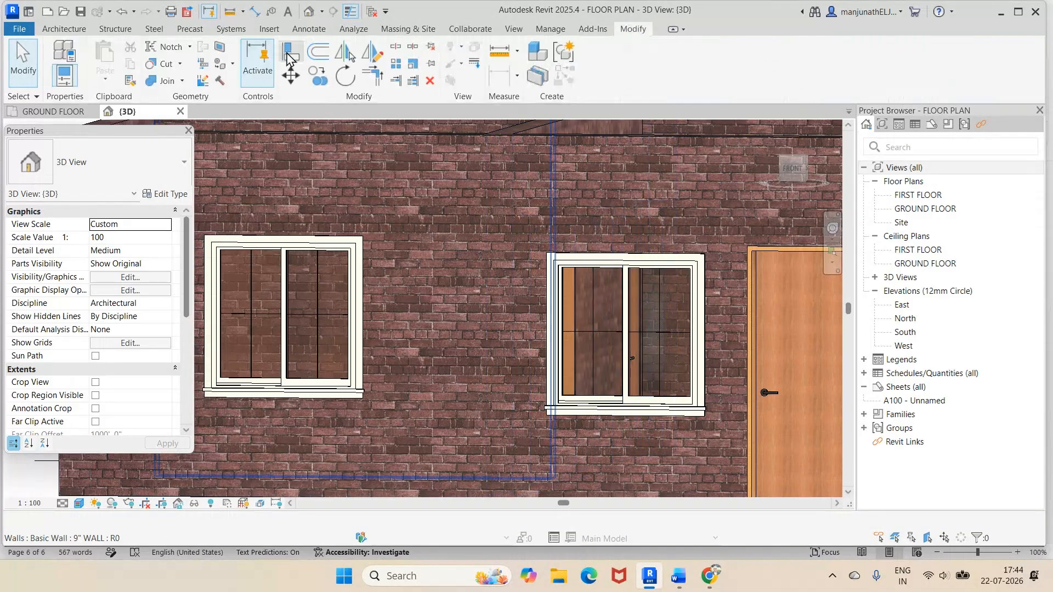
pyautogui.click(290, 55)
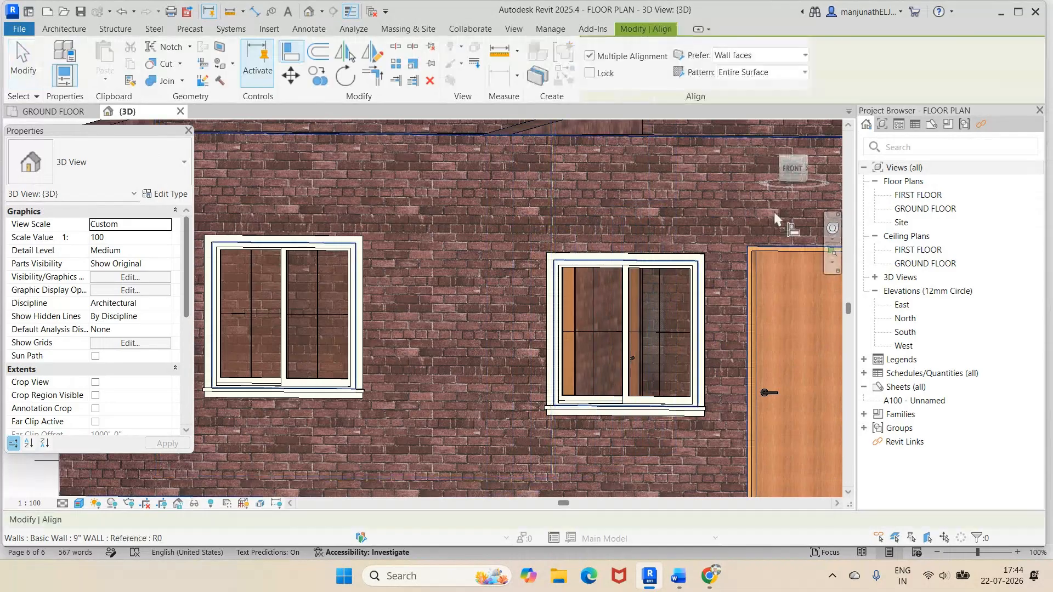
pyautogui.scroll(2, 769, 245)
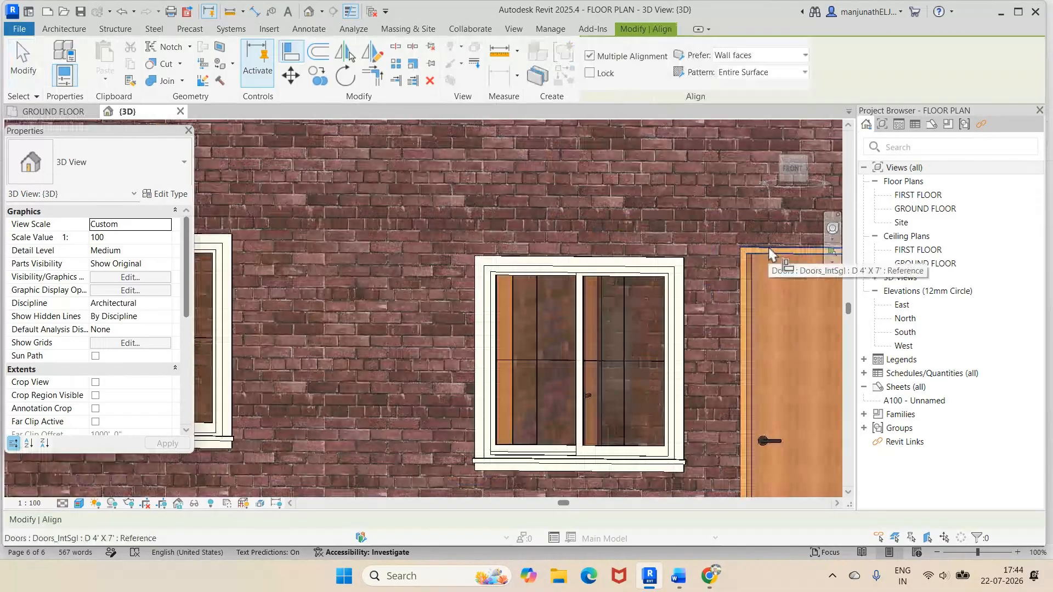
pyautogui.press('Tab')
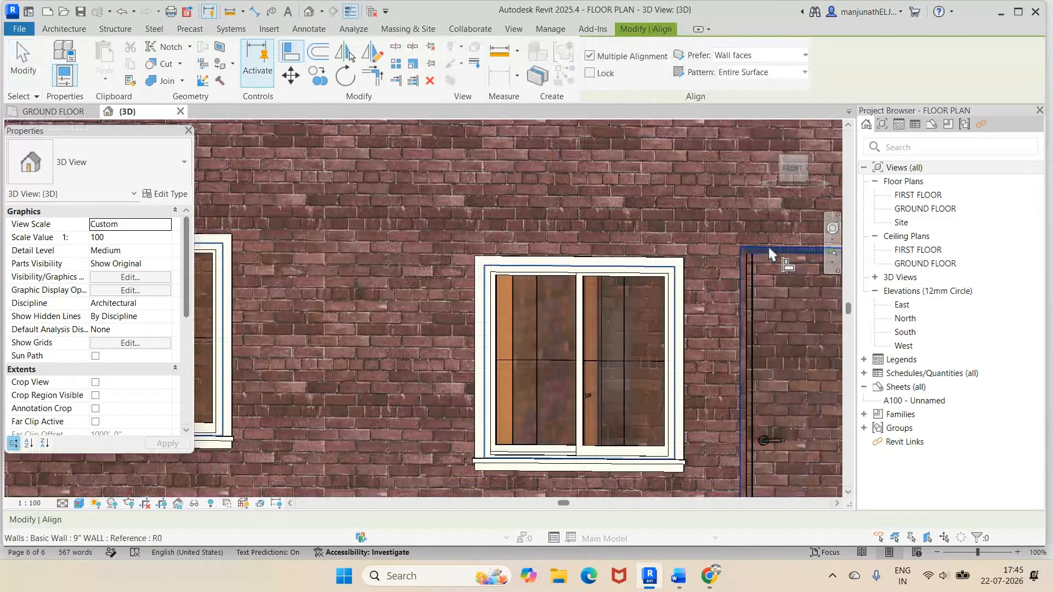
pyautogui.press('Escape')
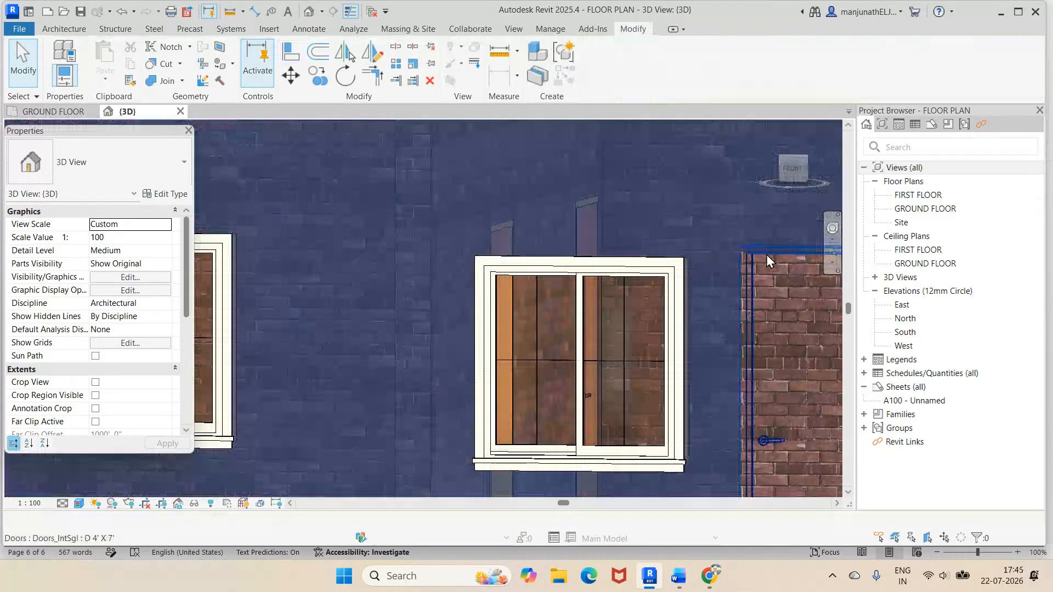
pyautogui.scroll(1, 607, 186)
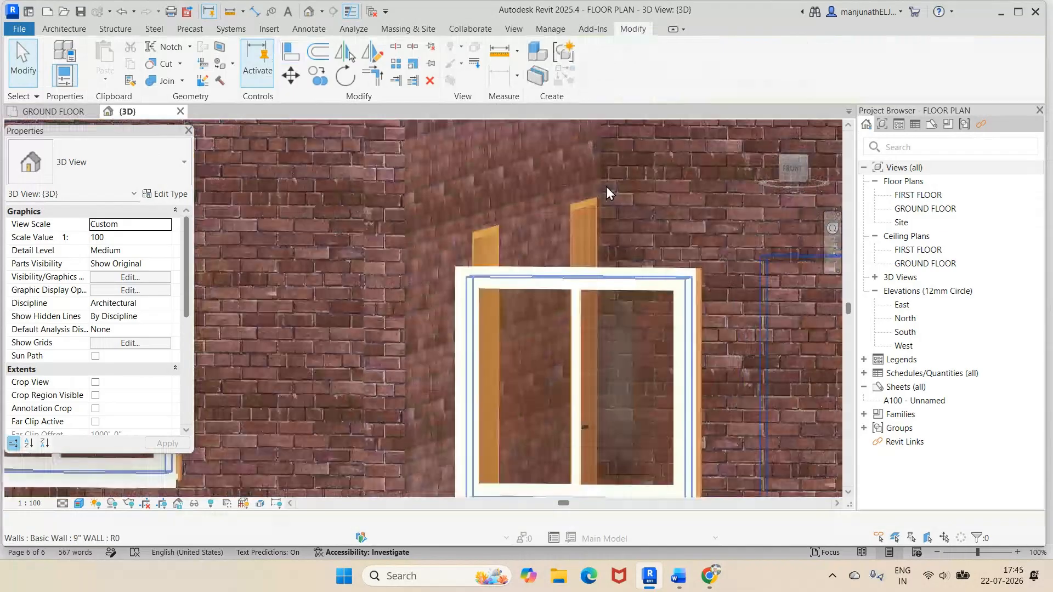
pyautogui.scroll(-6, 606, 186)
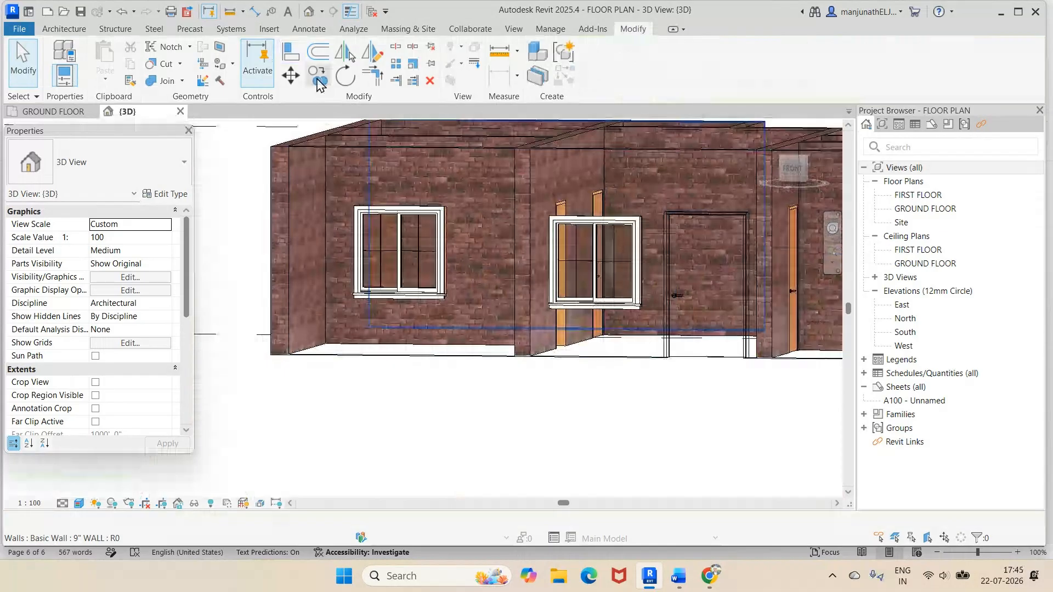
pyautogui.press('a')
pyautogui.press('l')
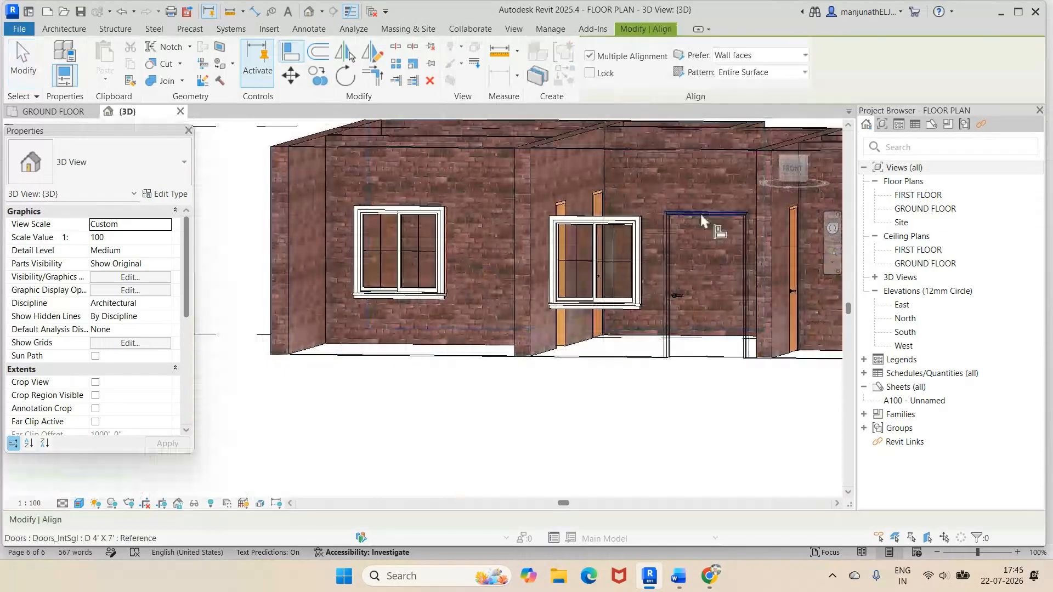
pyautogui.scroll(-1, 633, 217)
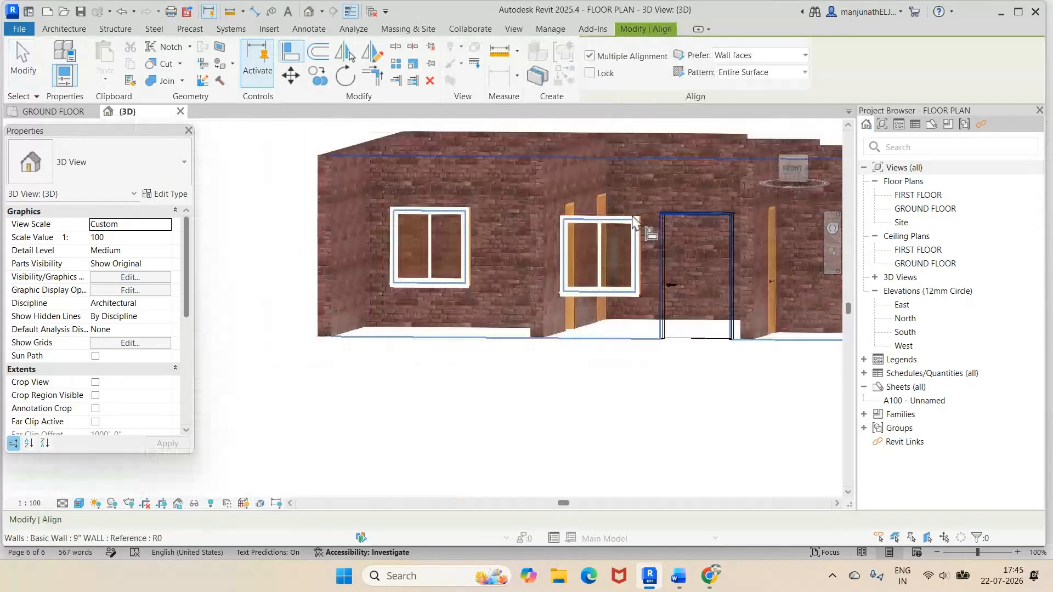
pyautogui.scroll(-1, 634, 219)
pyautogui.press('Escape')
pyautogui.scroll(3, 454, 213)
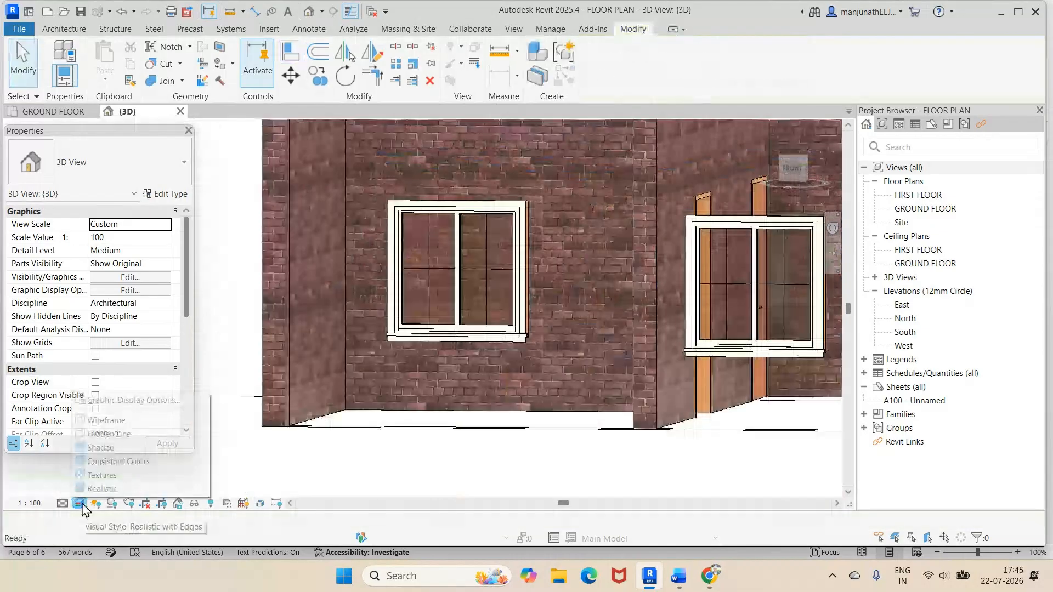
# Set the 3D view's visual style to Hidden Line and try aligning the hall window with the main door.
pyautogui.click(79, 503)
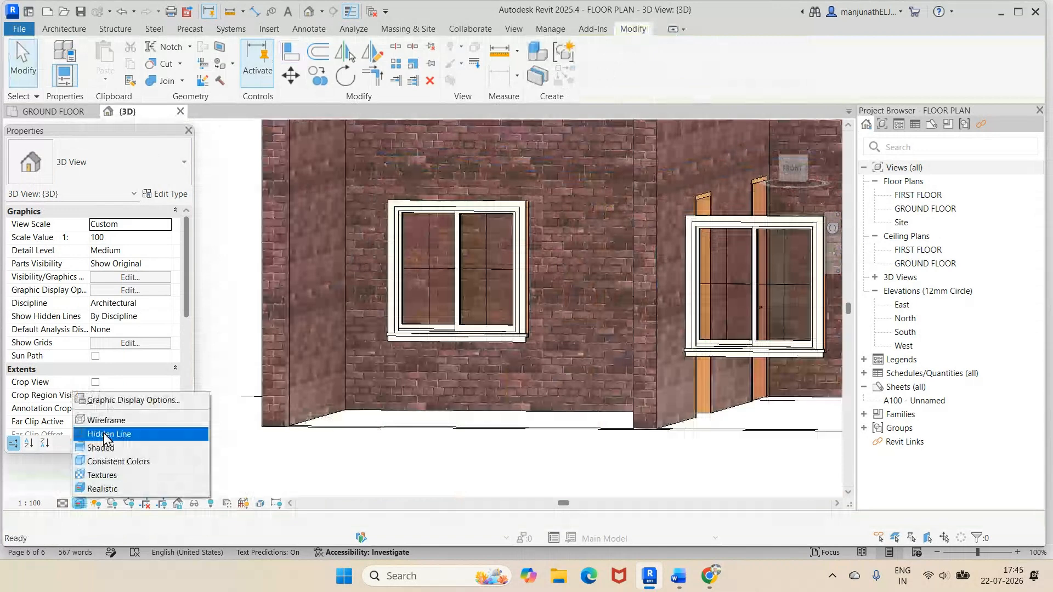
pyautogui.click(105, 434)
pyautogui.click(82, 505)
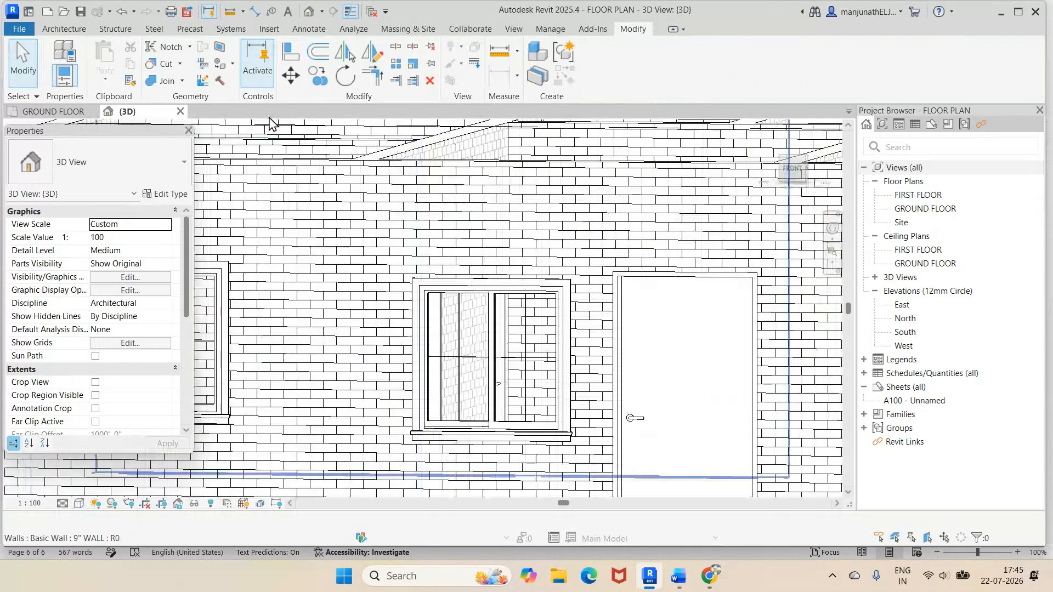
pyautogui.click(291, 55)
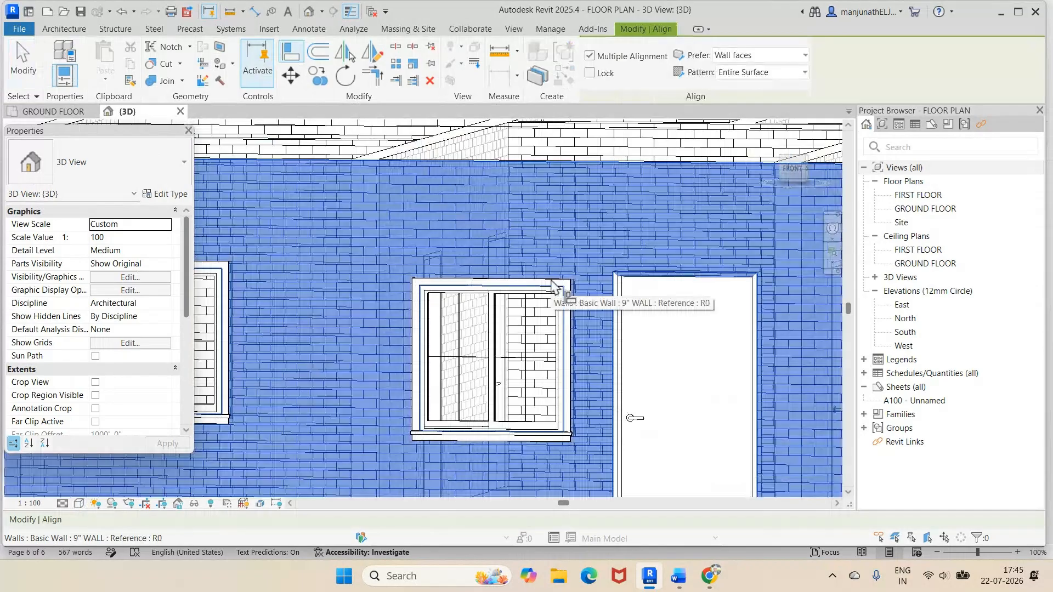
pyautogui.press('Escape')
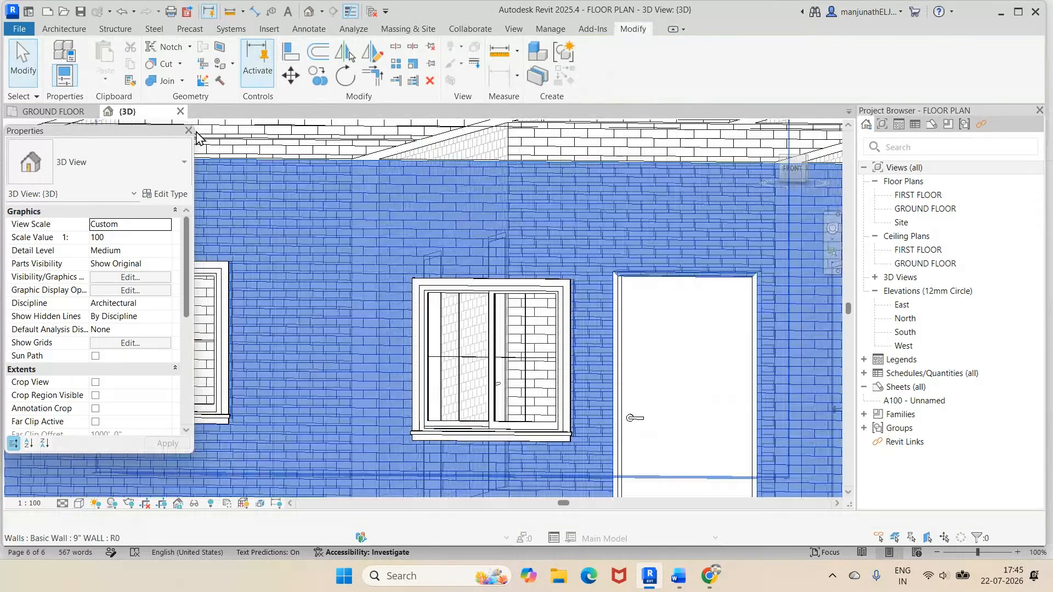
# Return to the ground floor plan and restore the hall window's sill height to 3' 0".
pyautogui.click(54, 112)
pyautogui.click(502, 366)
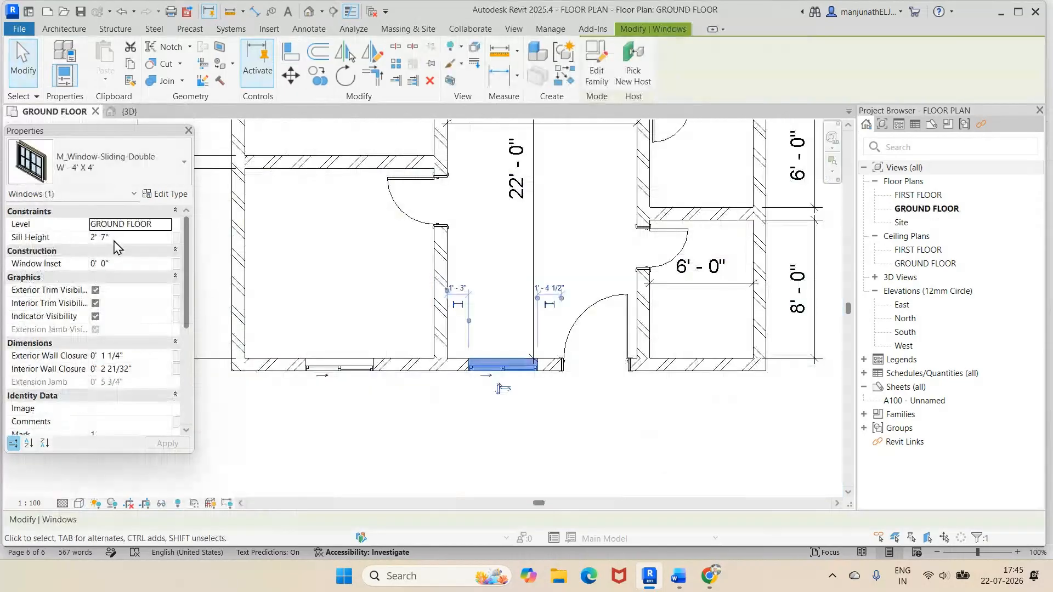
pyautogui.click(114, 238)
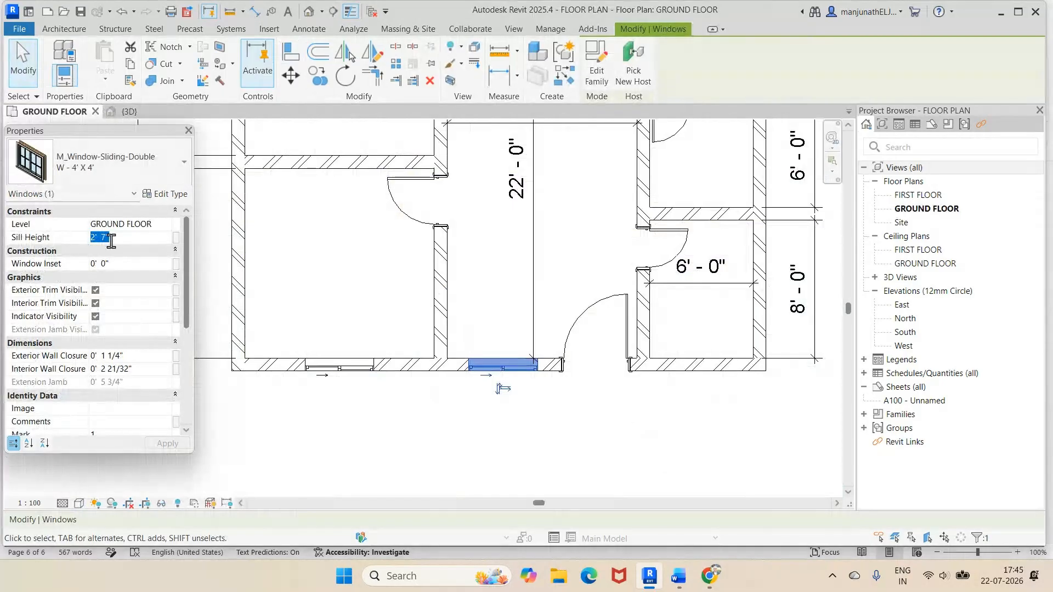
pyautogui.write('3')
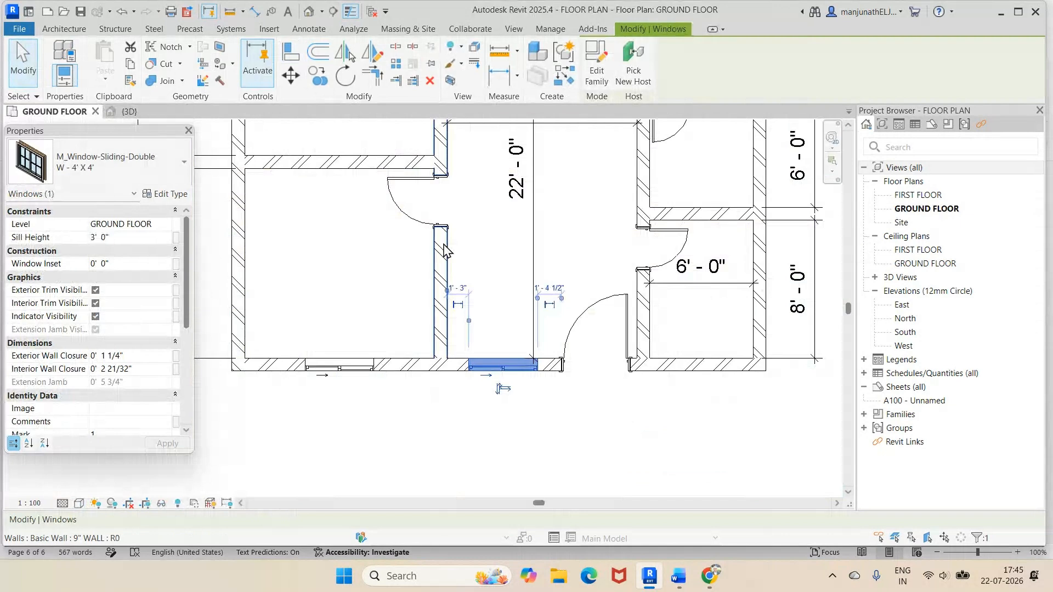
pyautogui.press('Escape')
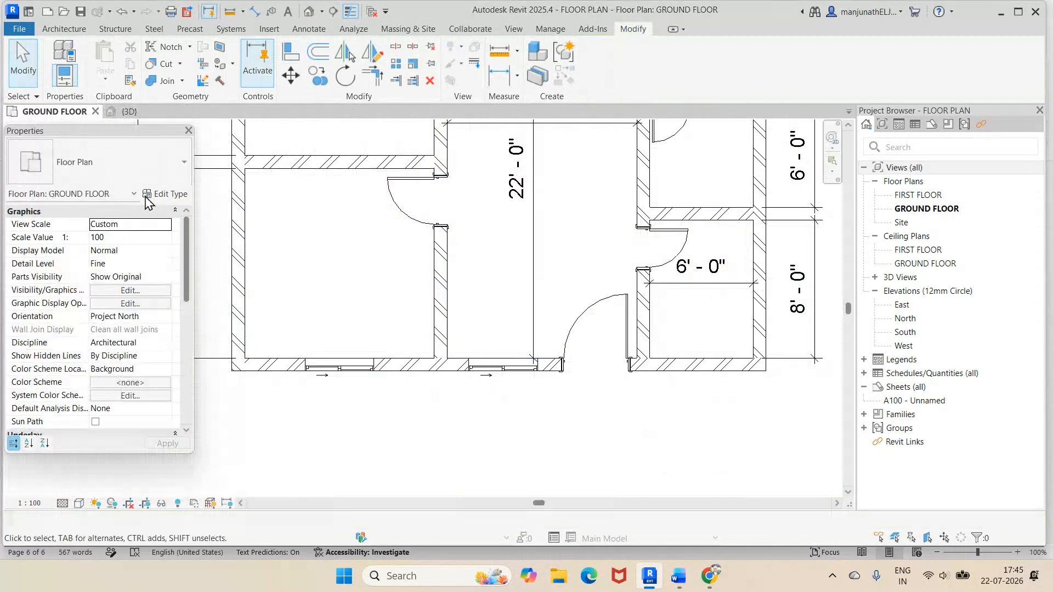
# Check the hall window's height against the main door in the 3D view and return to the ground floor plan.
pyautogui.click(129, 112)
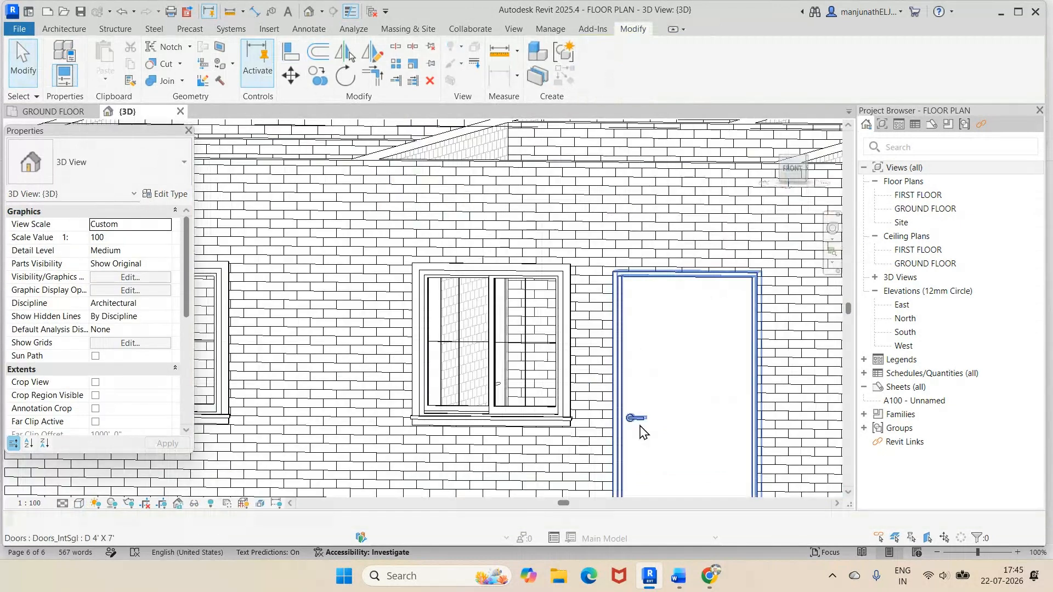
pyautogui.scroll(-3, 643, 432)
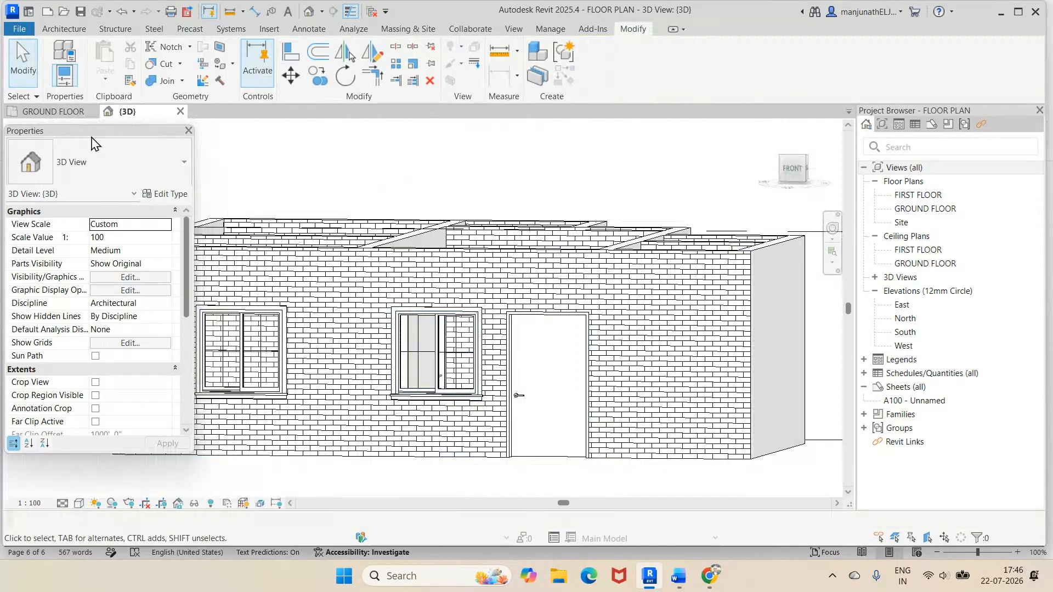
pyautogui.click(53, 111)
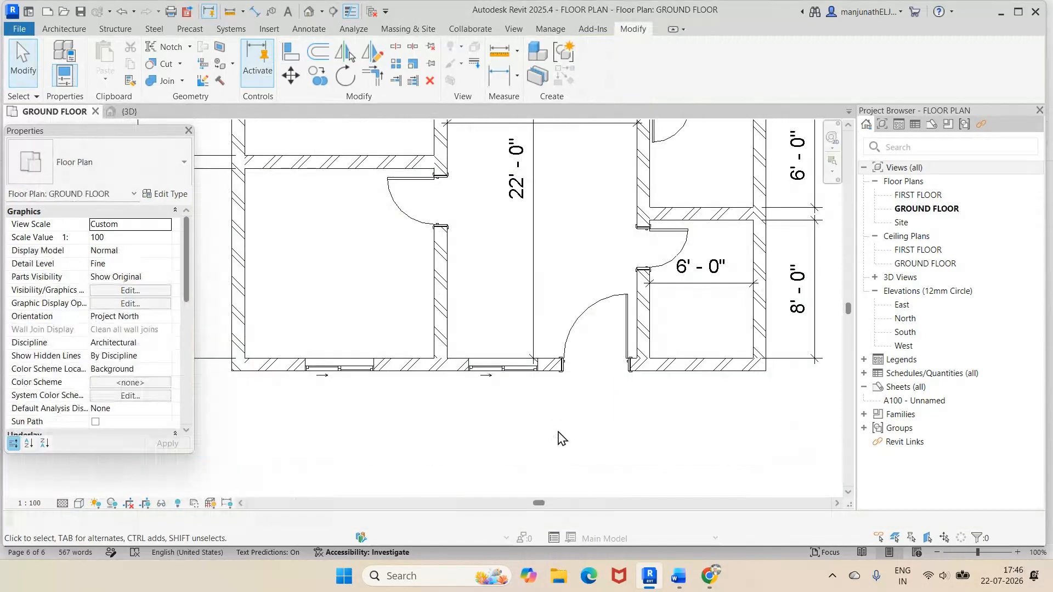
# Check the Word floor plan for the W1 window location in the pooja room and return to Revit.
pyautogui.hotkey('alt', 'Tab')
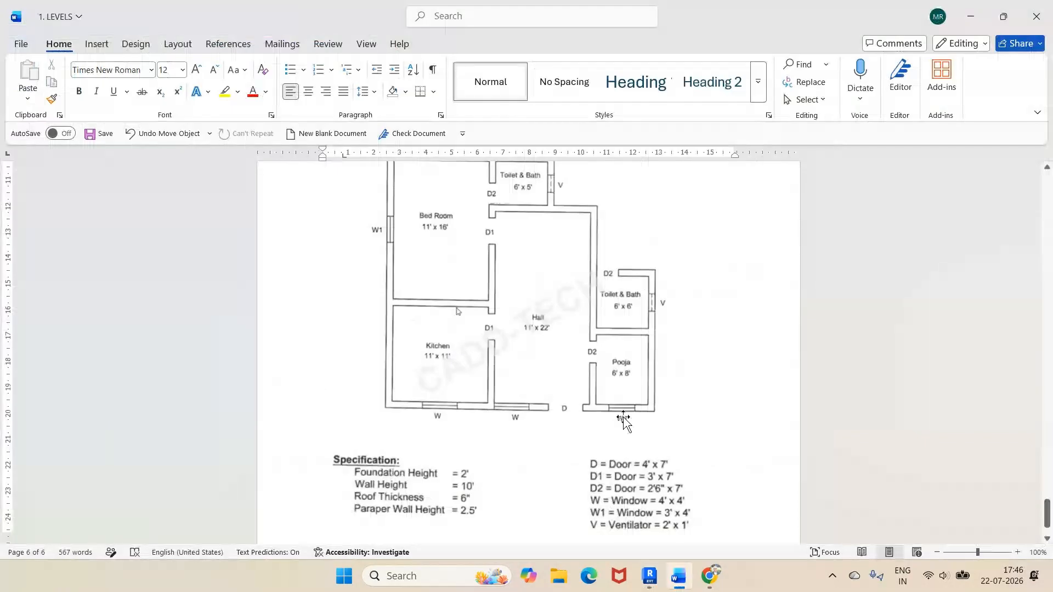
pyautogui.scroll(-1, 395, 224)
pyautogui.scroll(2, 395, 220)
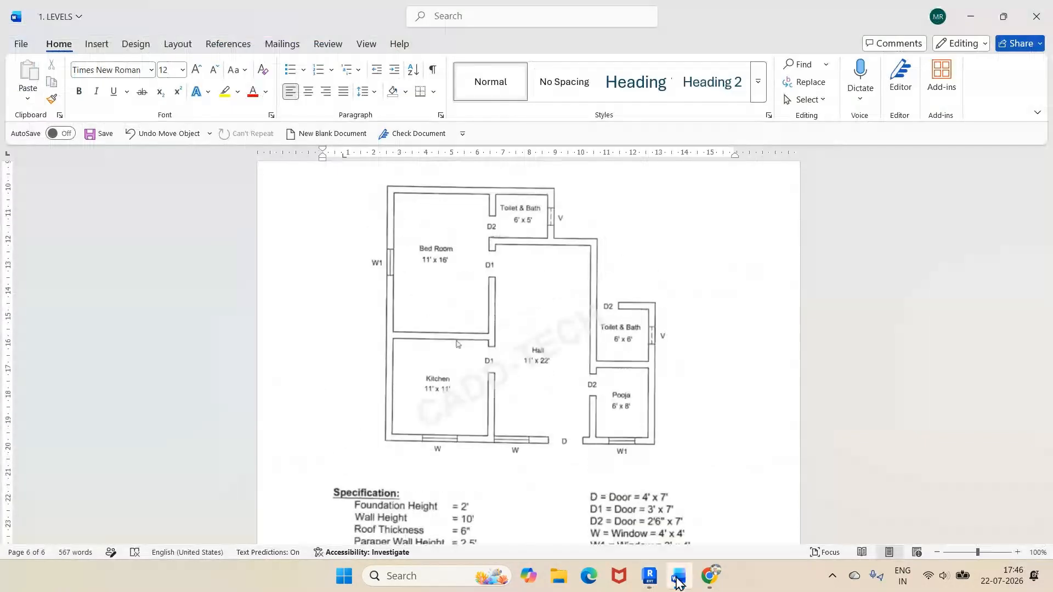
pyautogui.click(649, 583)
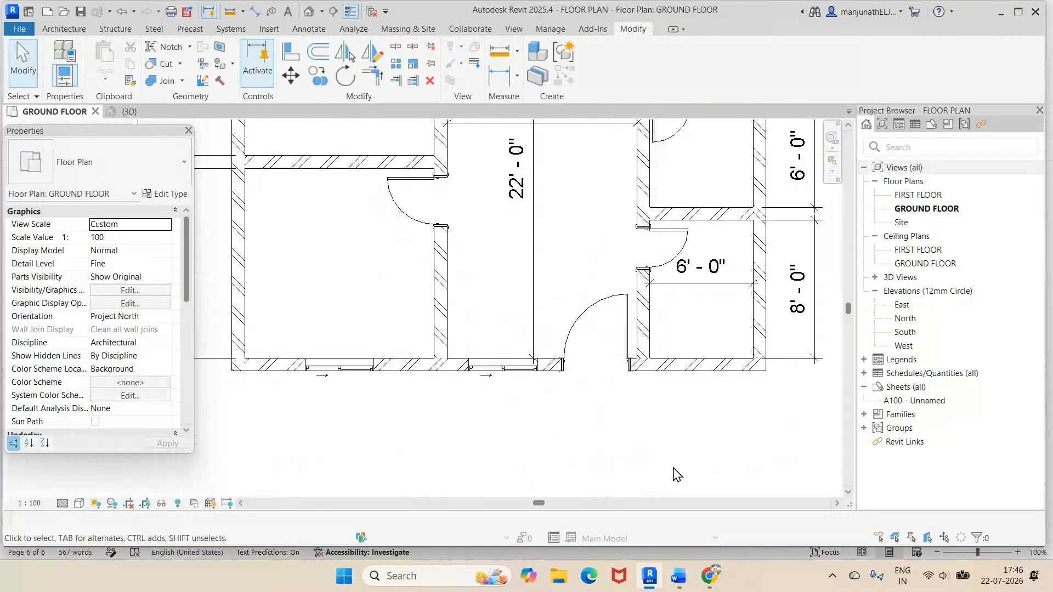
# Duplicate the W - 4' X 4' sliding window type as W1 - 3' X 4', checking its size in the Word specification.
pyautogui.click(64, 30)
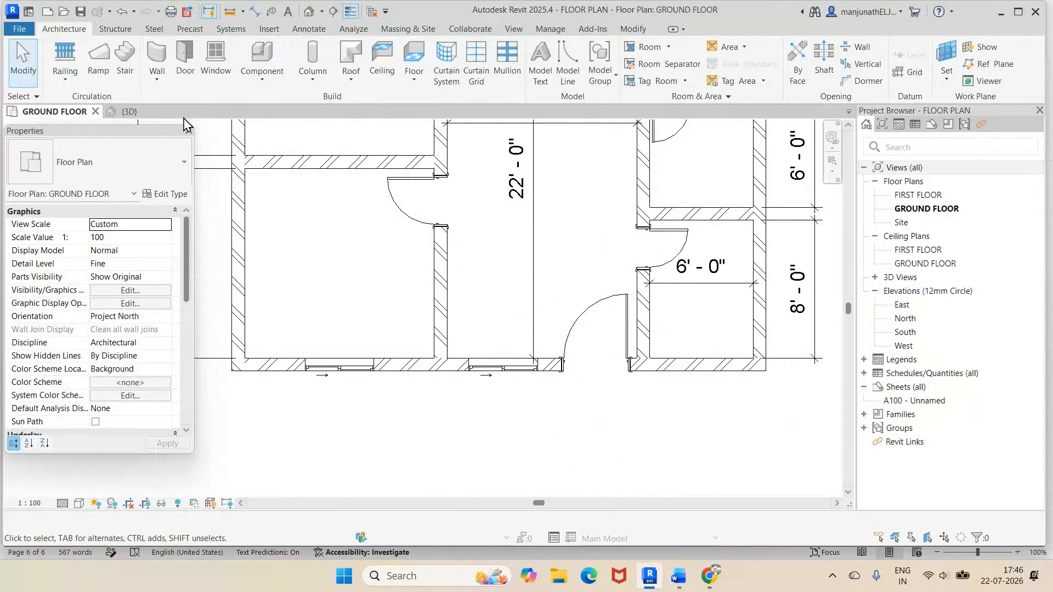
pyautogui.click(217, 62)
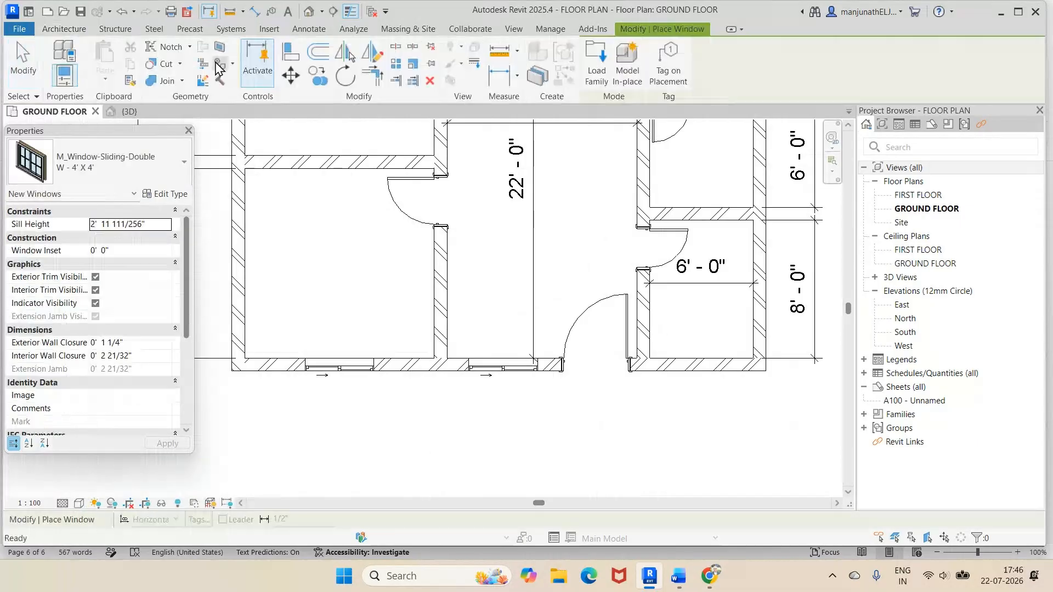
pyautogui.click(164, 195)
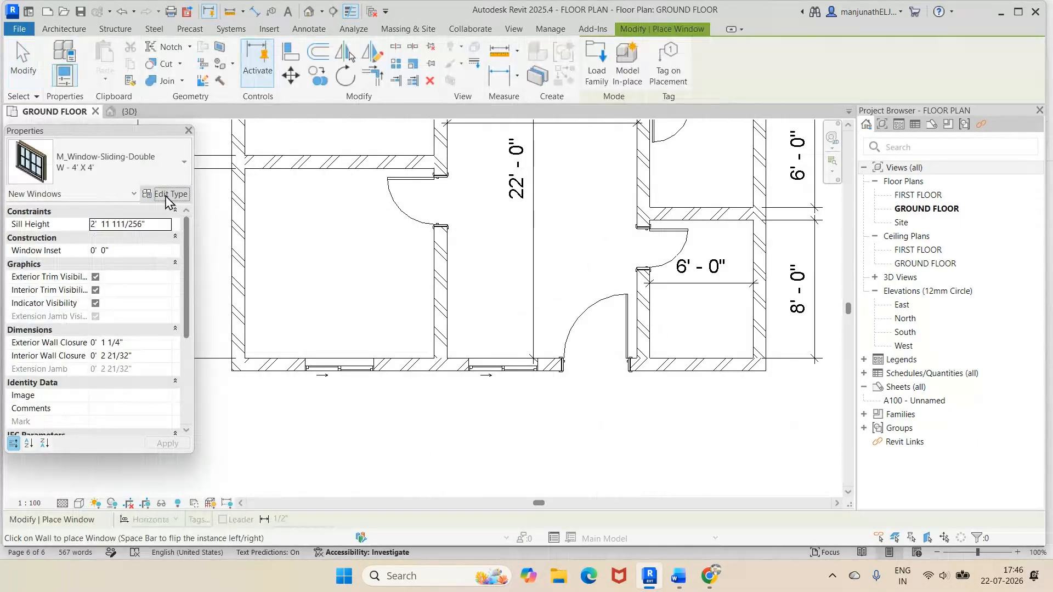
pyautogui.click(877, 170)
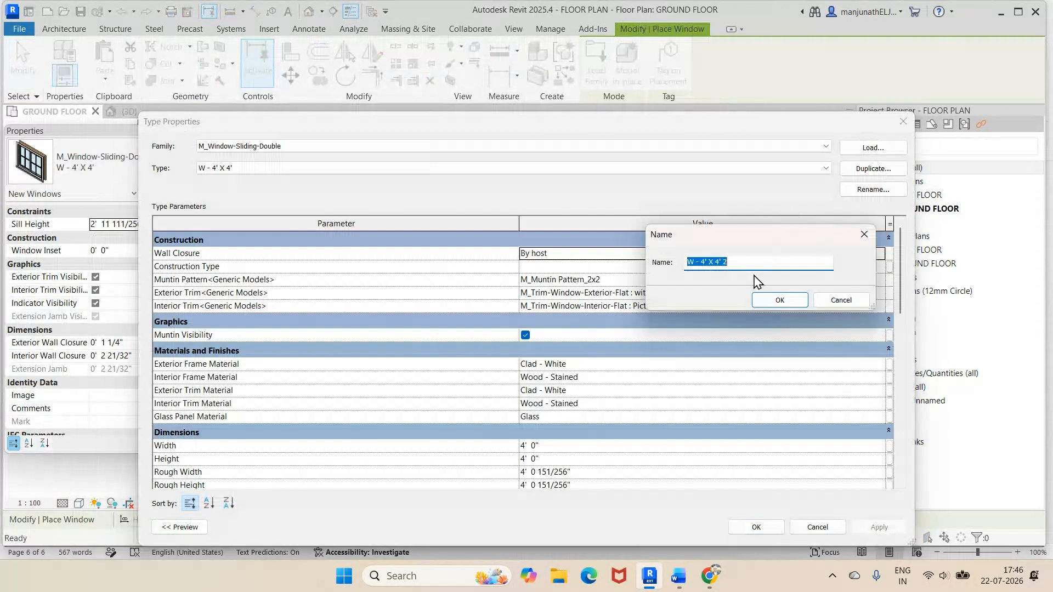
pyautogui.write('W')
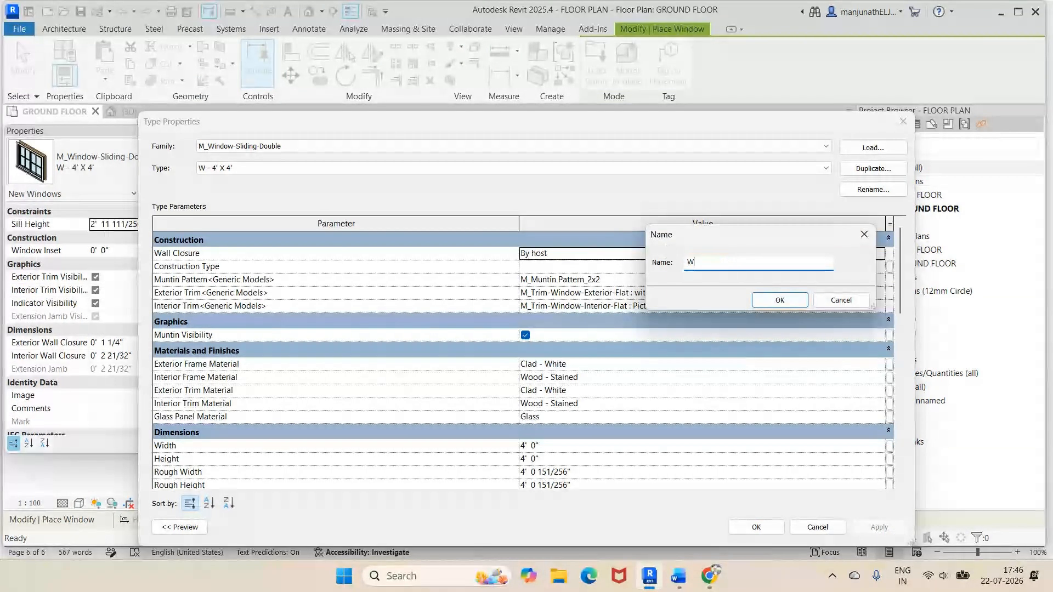
pyautogui.write('1')
pyautogui.click(685, 586)
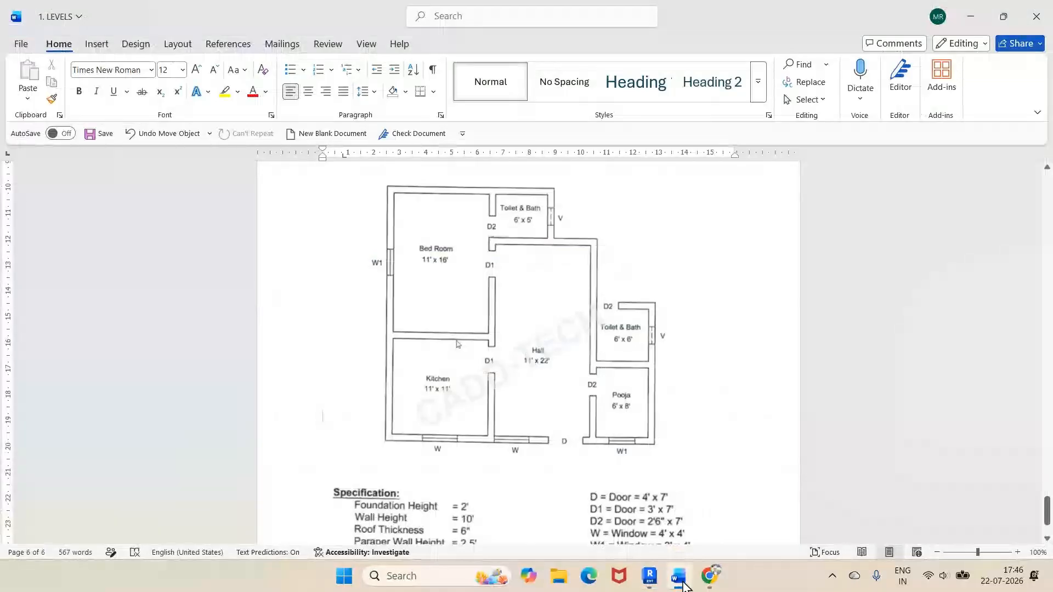
pyautogui.scroll(-1, 683, 583)
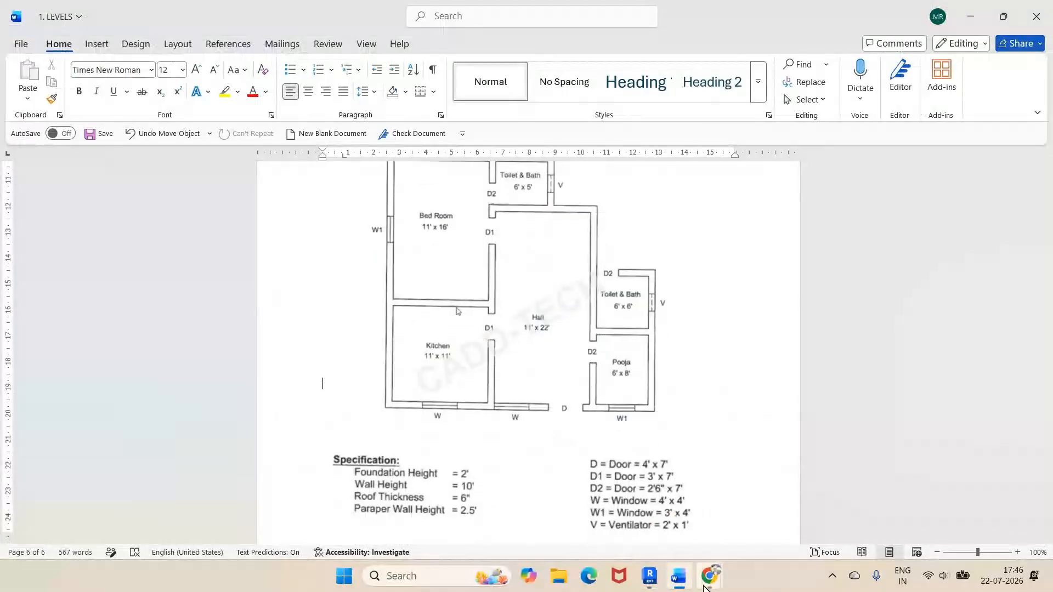
pyautogui.moveTo(687, 579)
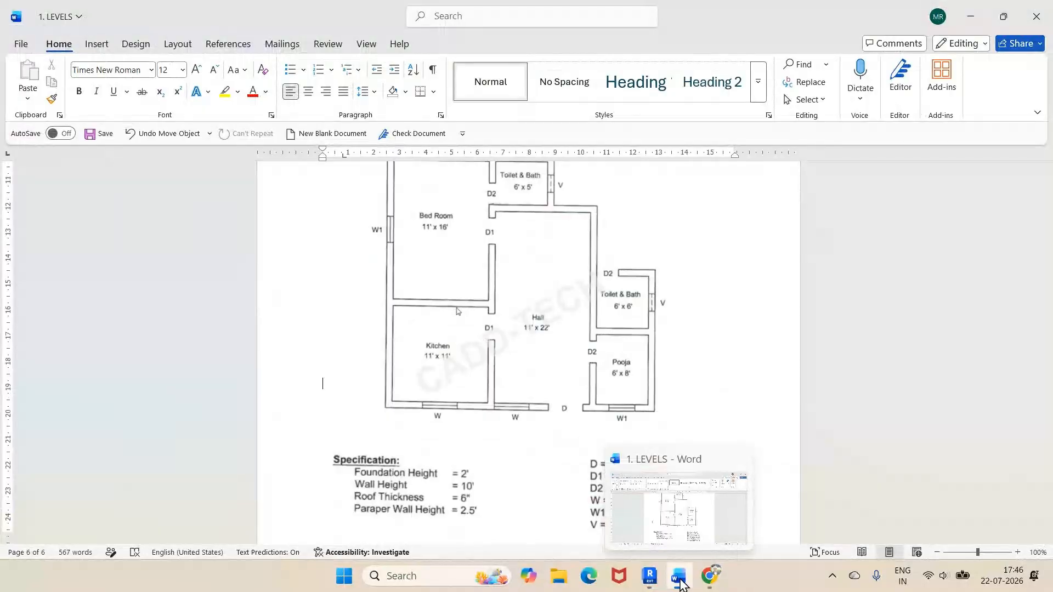
pyautogui.click(651, 586)
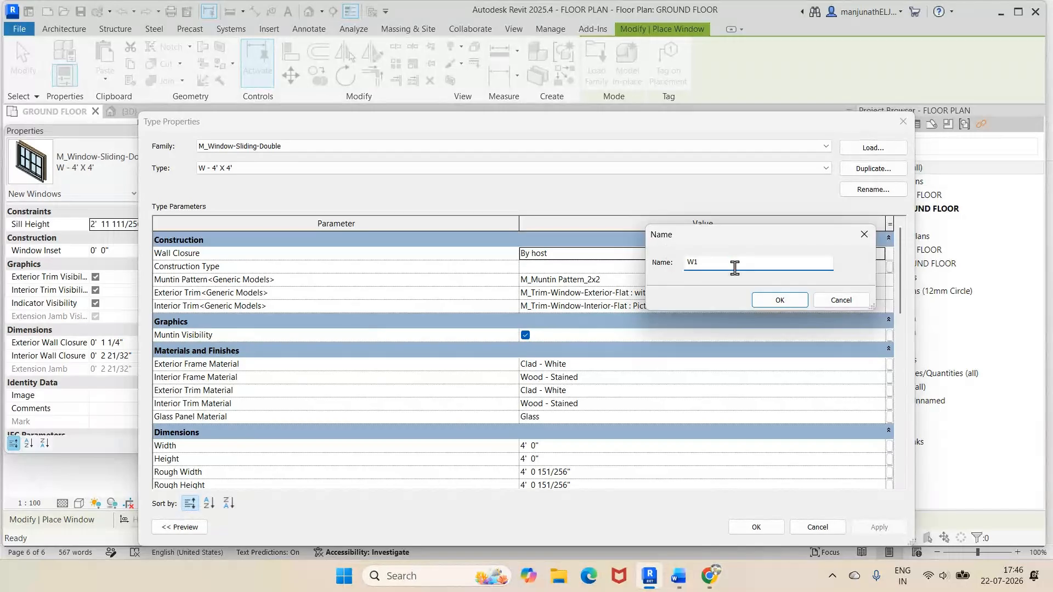
pyautogui.write("- 3' X 4'")
pyautogui.press('Return')
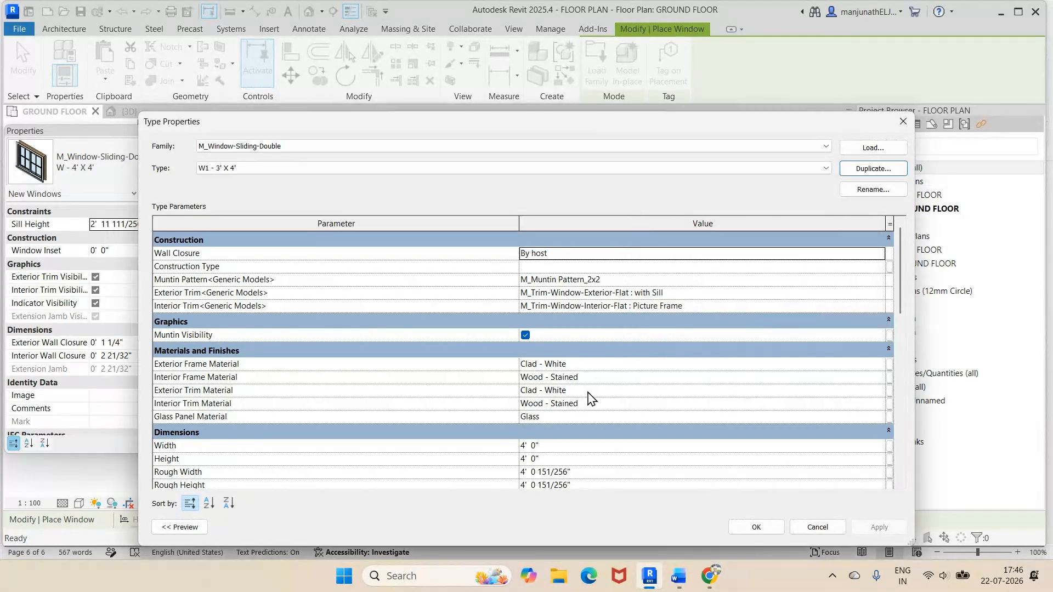
# Set the W1 window type's width to 3' and accept the type properties.
pyautogui.scroll(-1, 552, 426)
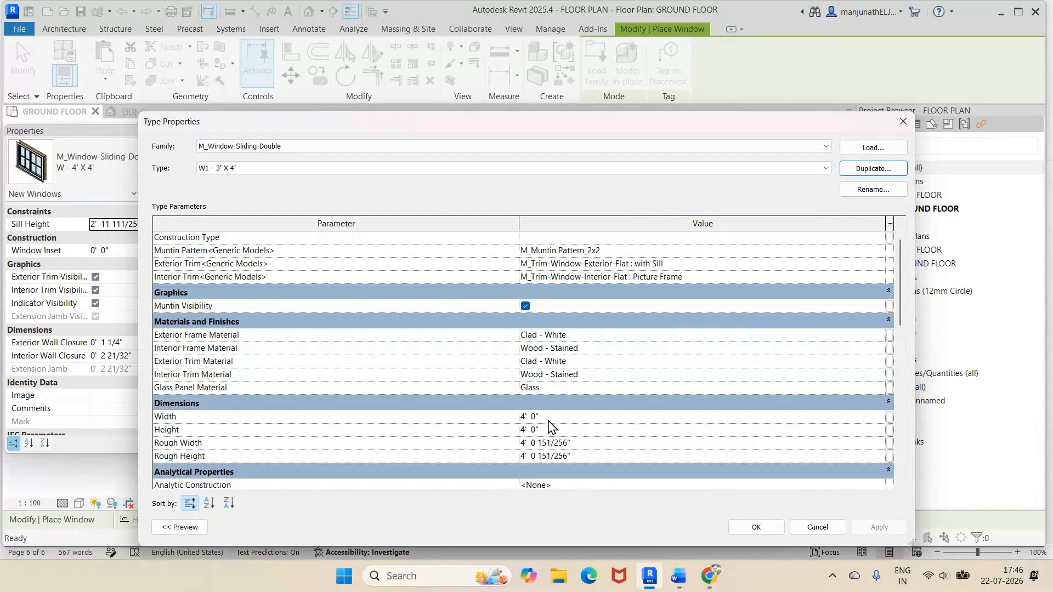
pyautogui.click(549, 416)
pyautogui.write("3'")
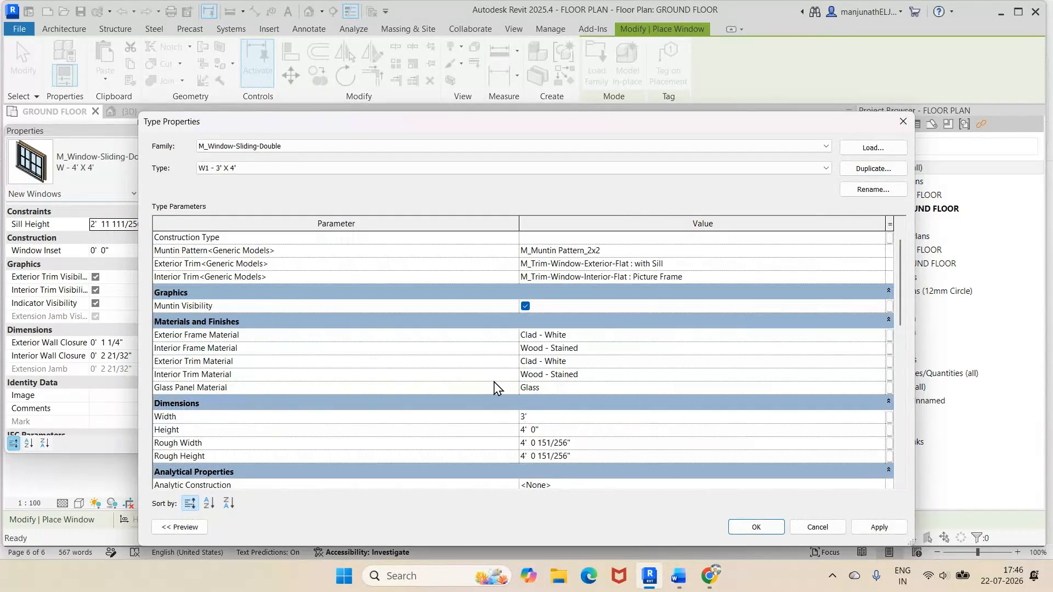
pyautogui.click(878, 528)
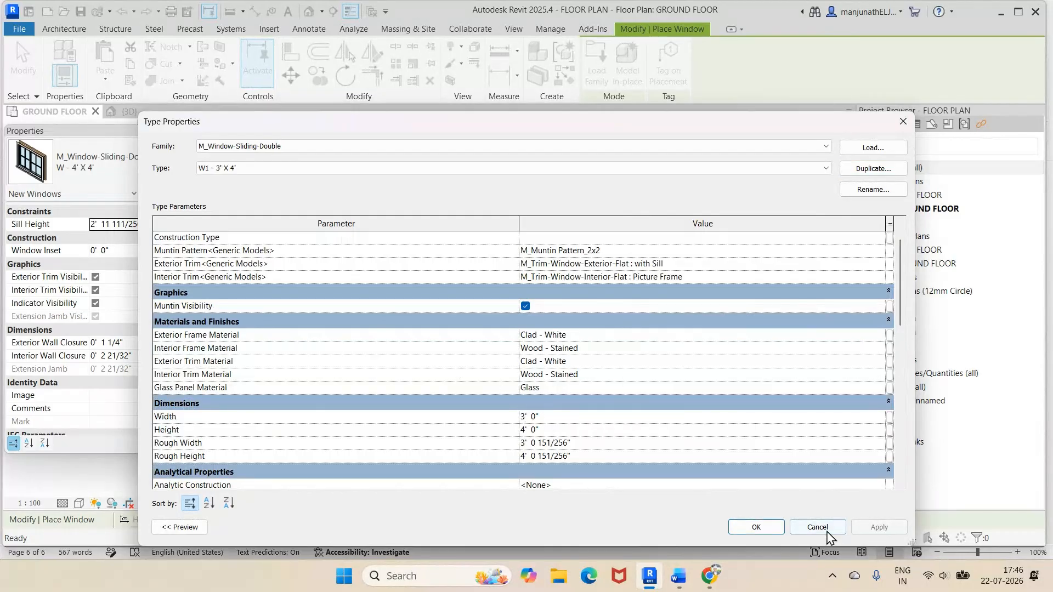
pyautogui.click(757, 527)
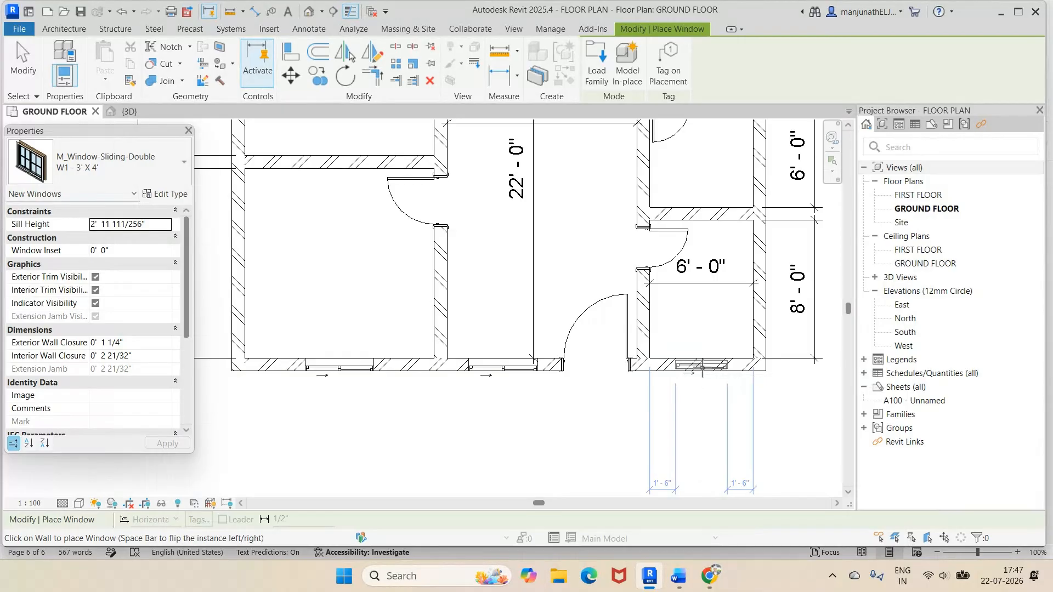
# Place W1 windows centred in the pooja room's front wall and the bedroom's outer side wall.
pyautogui.click(703, 366)
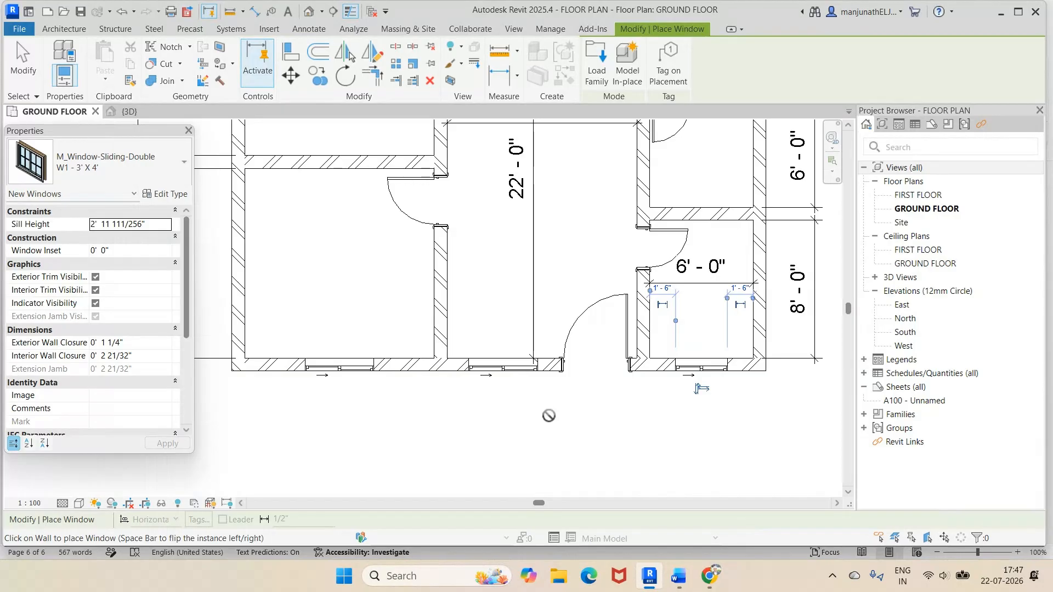
pyautogui.scroll(-4, 549, 416)
pyautogui.scroll(3, 415, 256)
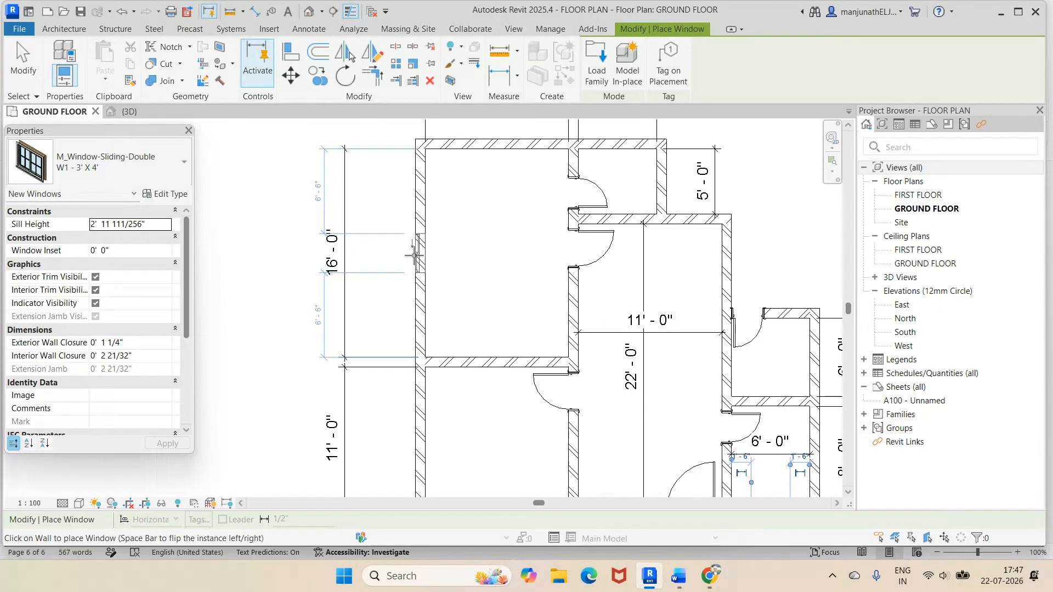
pyautogui.click(415, 255)
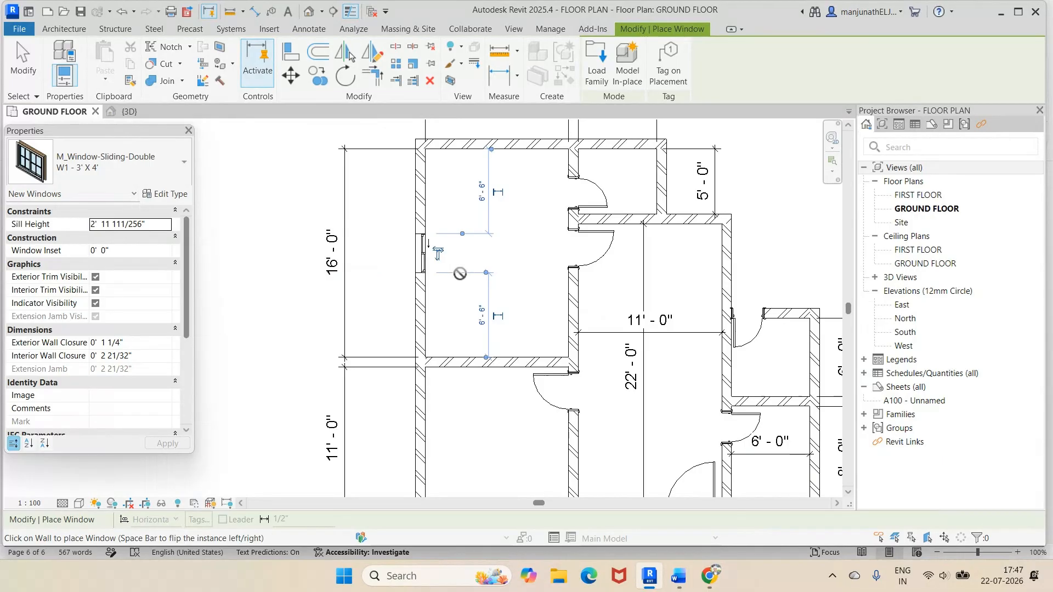
pyautogui.press('Escape')
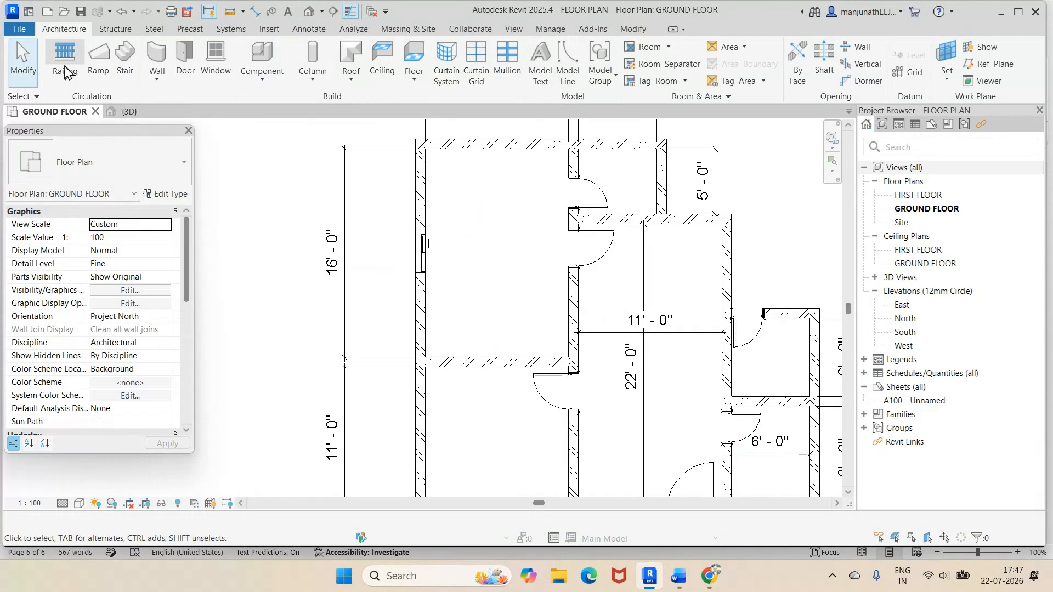
# Flip the bedroom's W1 window so its sliding side faces the outside of the wall.
pyautogui.click(423, 249)
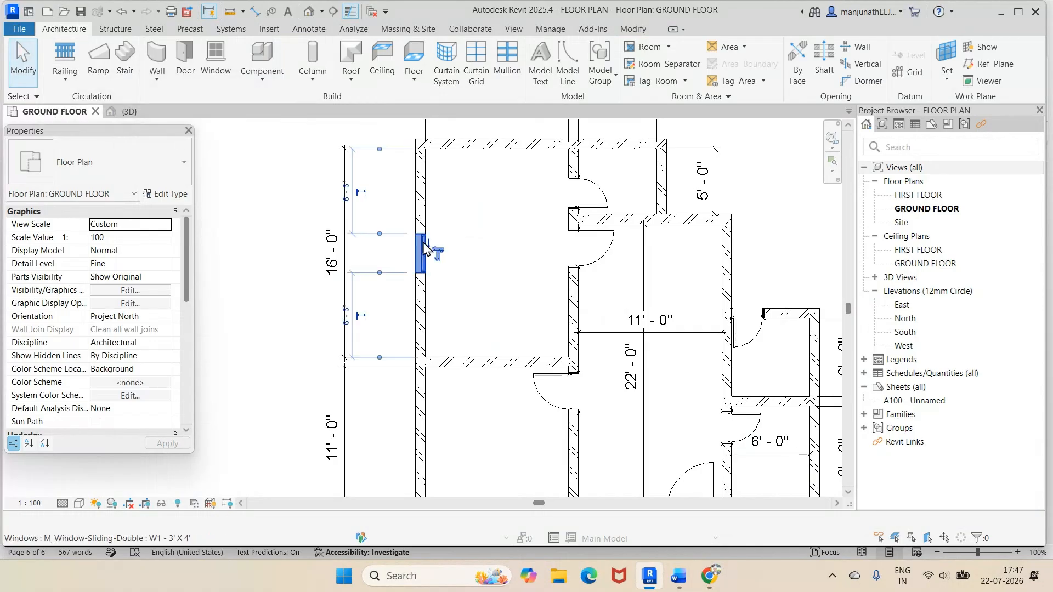
pyautogui.scroll(2, 475, 262)
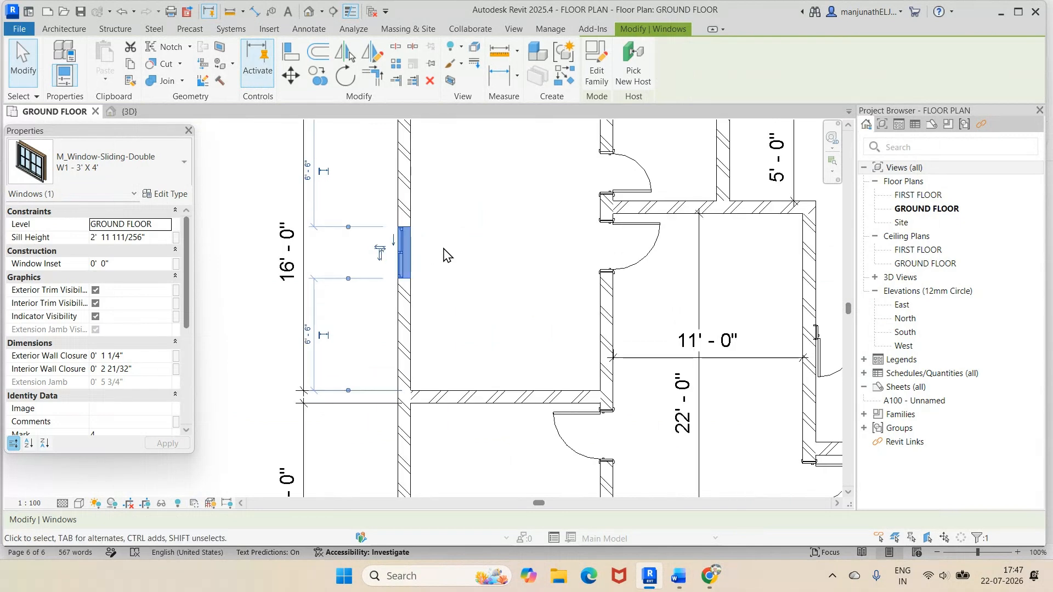
pyautogui.click(475, 262)
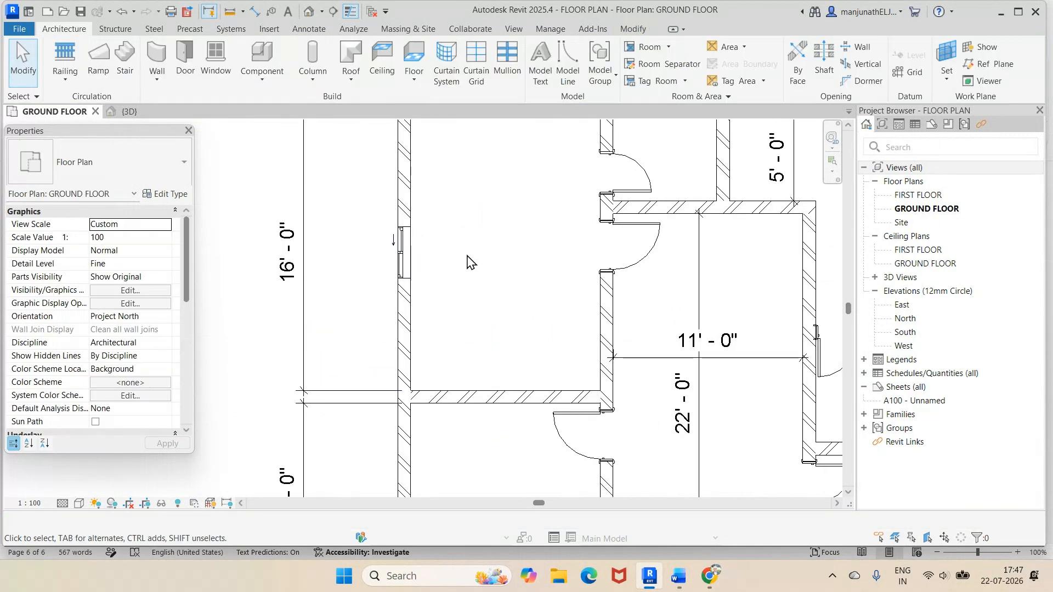
pyautogui.scroll(-3, 475, 262)
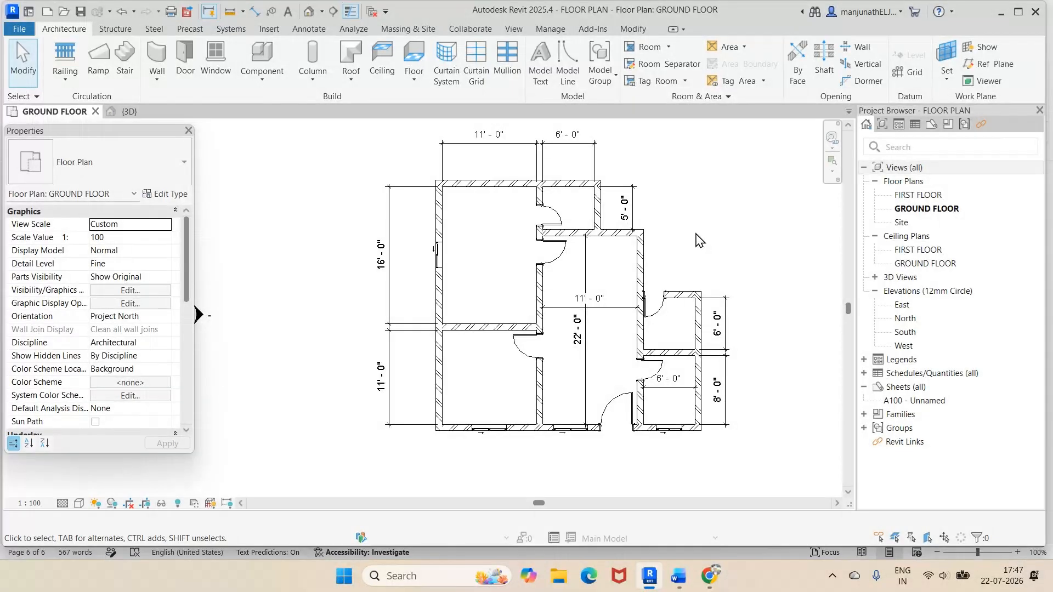
# Check the ventilator V locations and size in the Word floor plan and specification, and return to Revit.
pyautogui.click(679, 585)
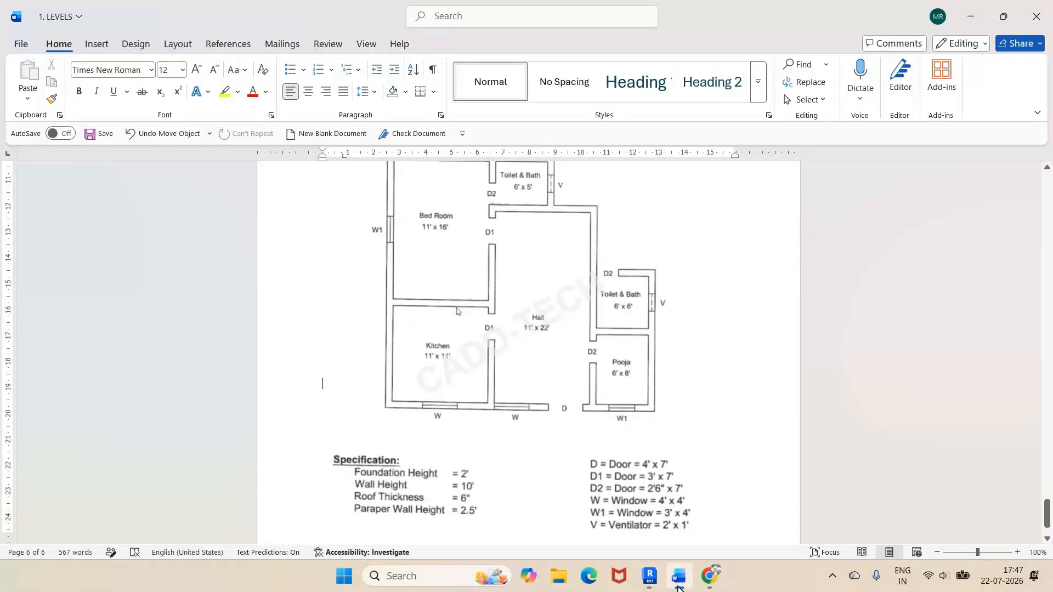
pyautogui.scroll(-1, 639, 306)
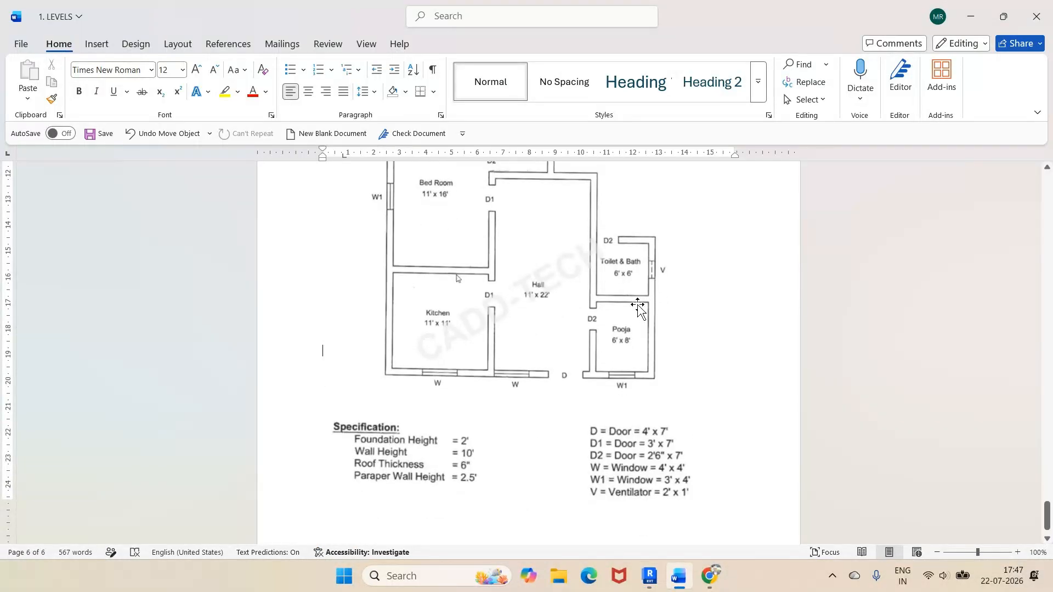
pyautogui.scroll(1, 639, 305)
pyautogui.scroll(1, 407, 276)
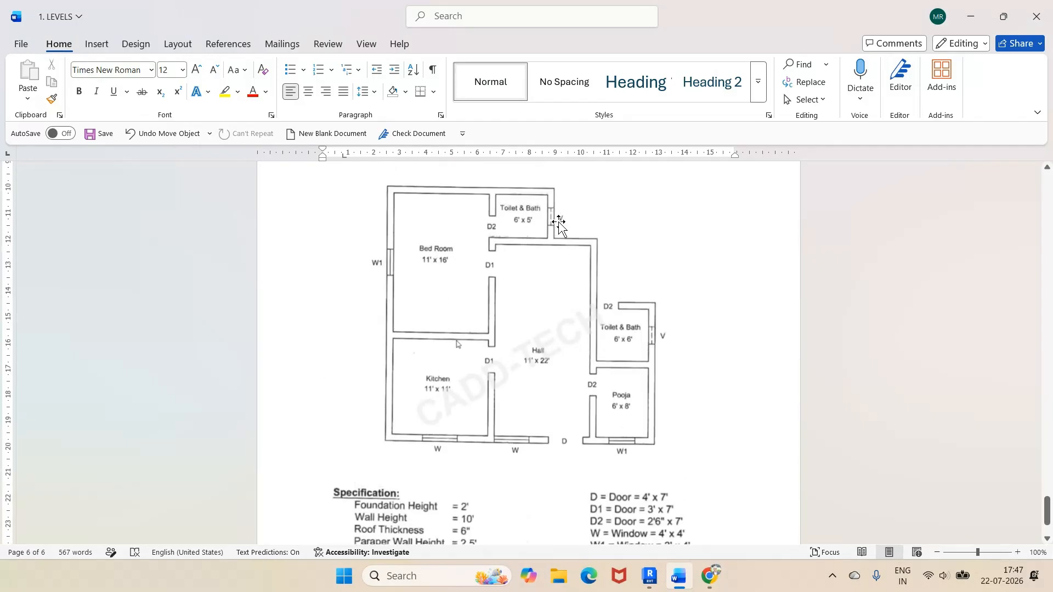
pyautogui.scroll(-3, 612, 294)
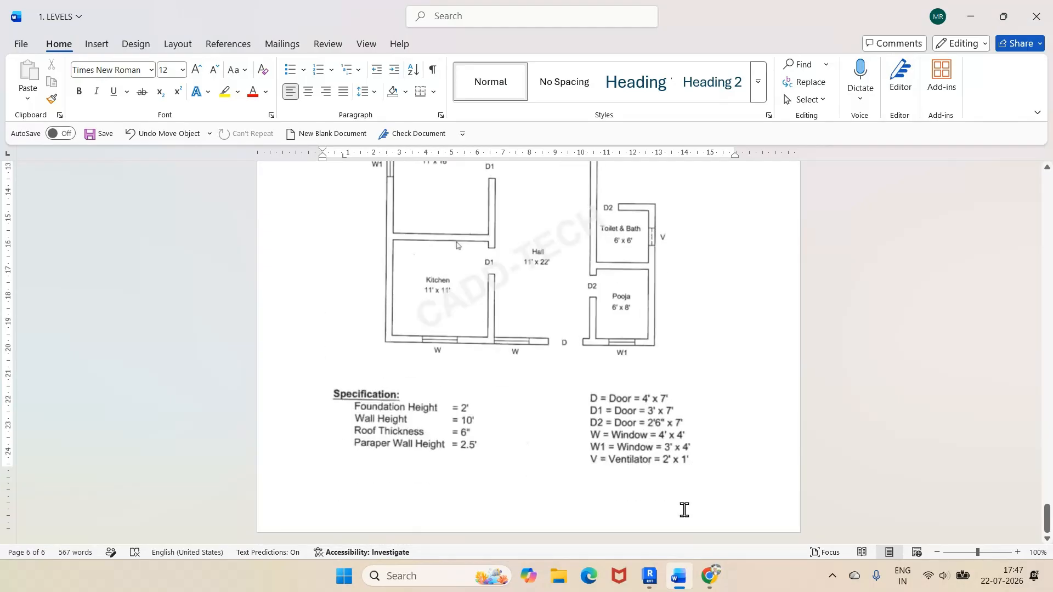
pyautogui.hotkey('alt', 'Tab')
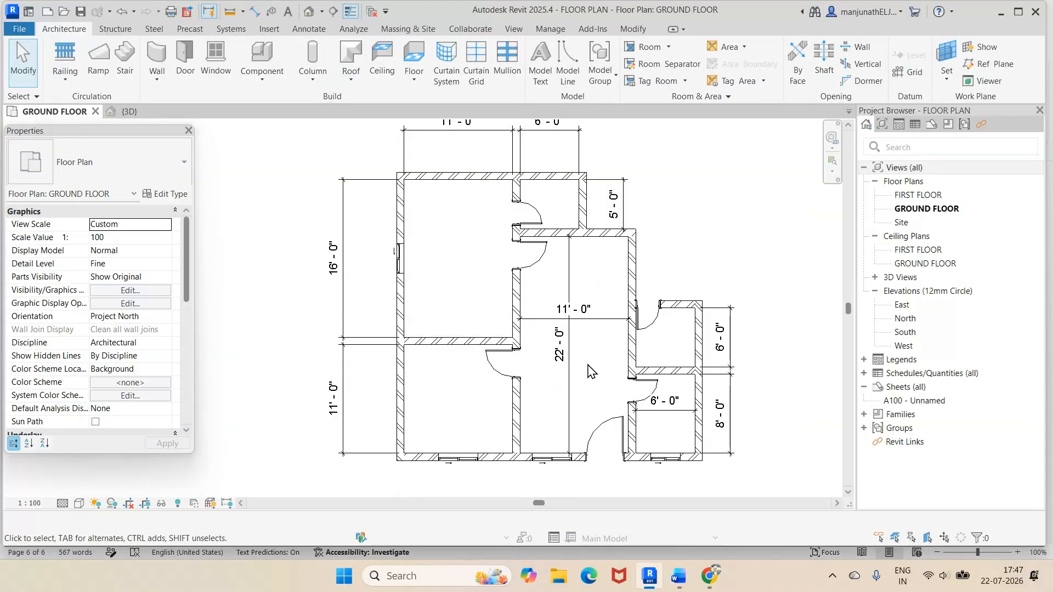
pyautogui.press('w')
pyautogui.press('n')
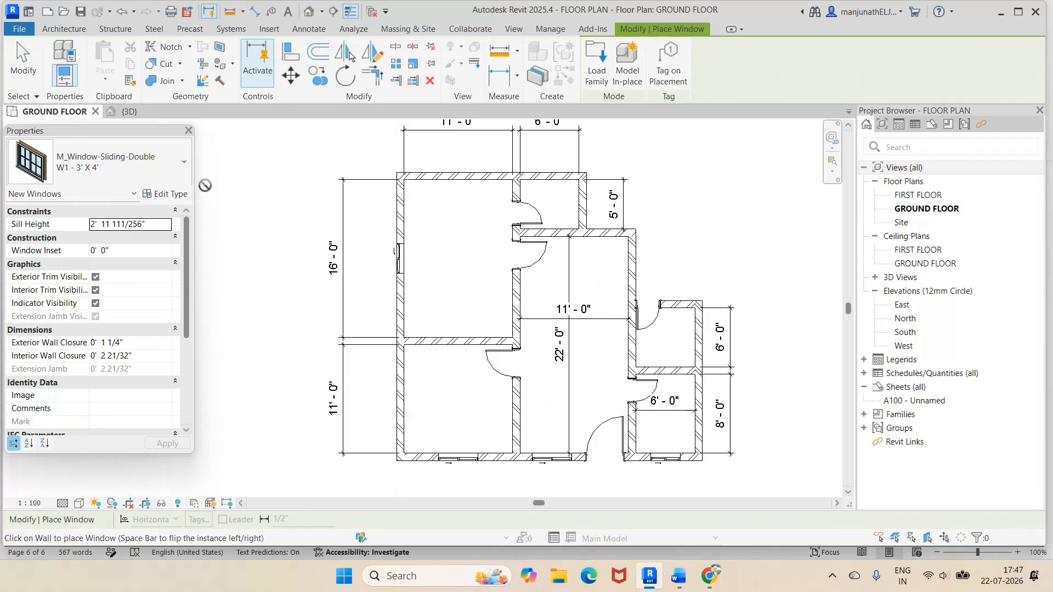
pyautogui.press('Escape')
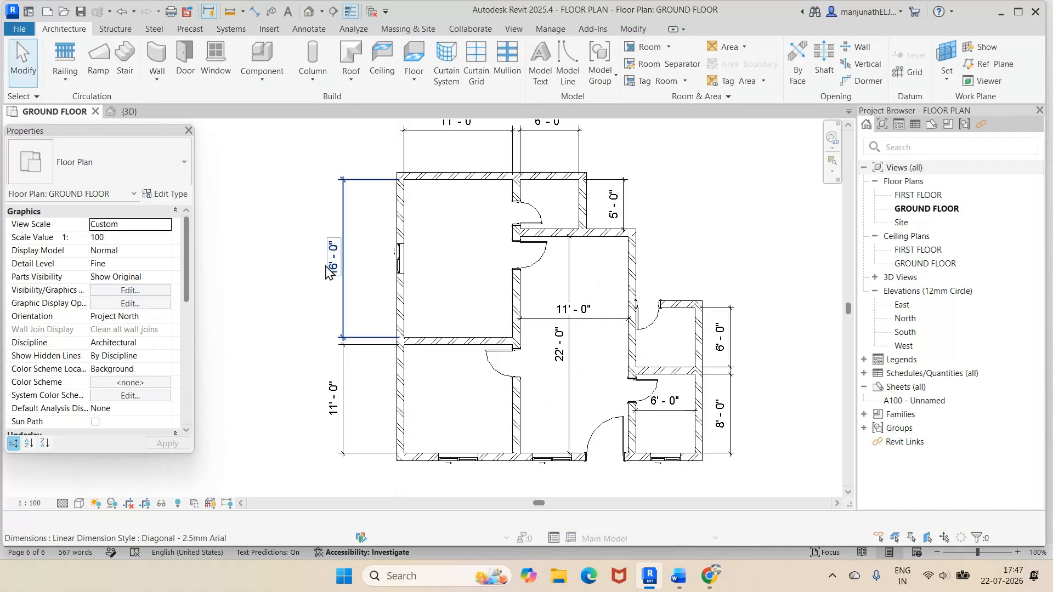
# Duplicate the W1 sliding window type as a new type named V 2' X 1'.
pyautogui.click(214, 62)
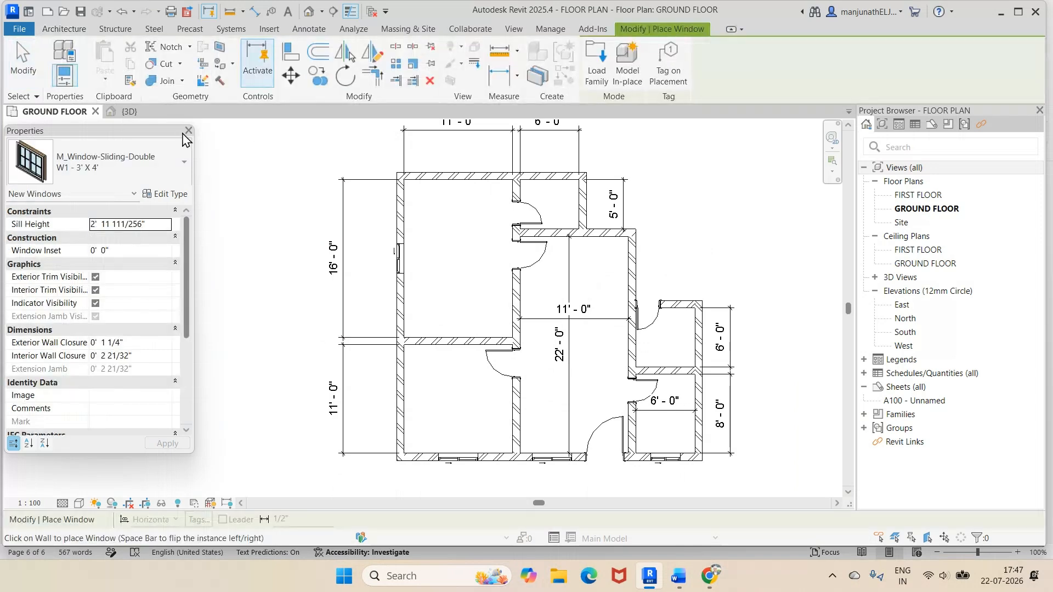
pyautogui.click(165, 193)
pyautogui.click(874, 168)
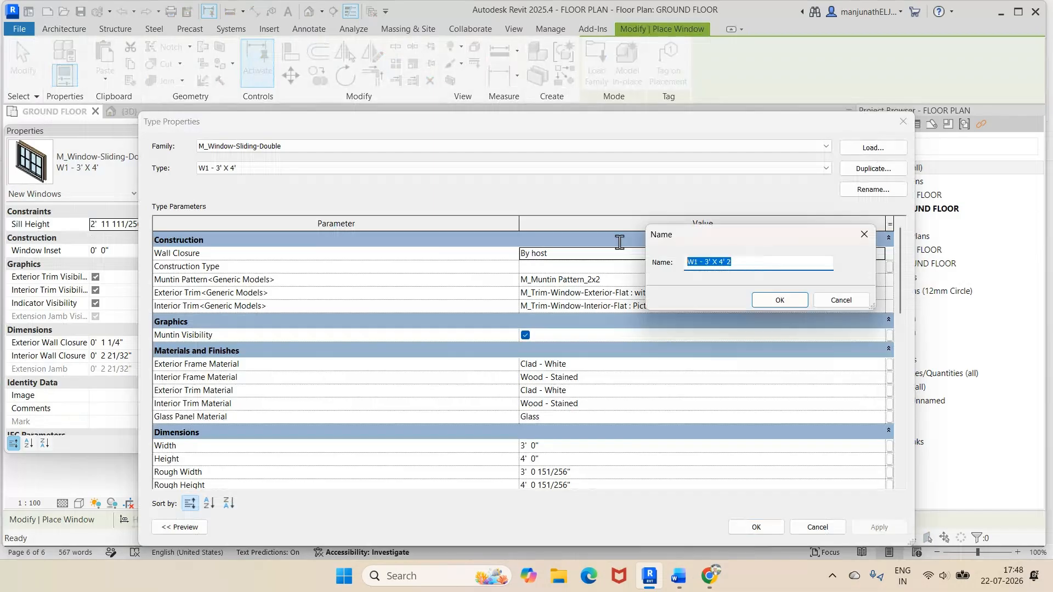
pyautogui.write('V')
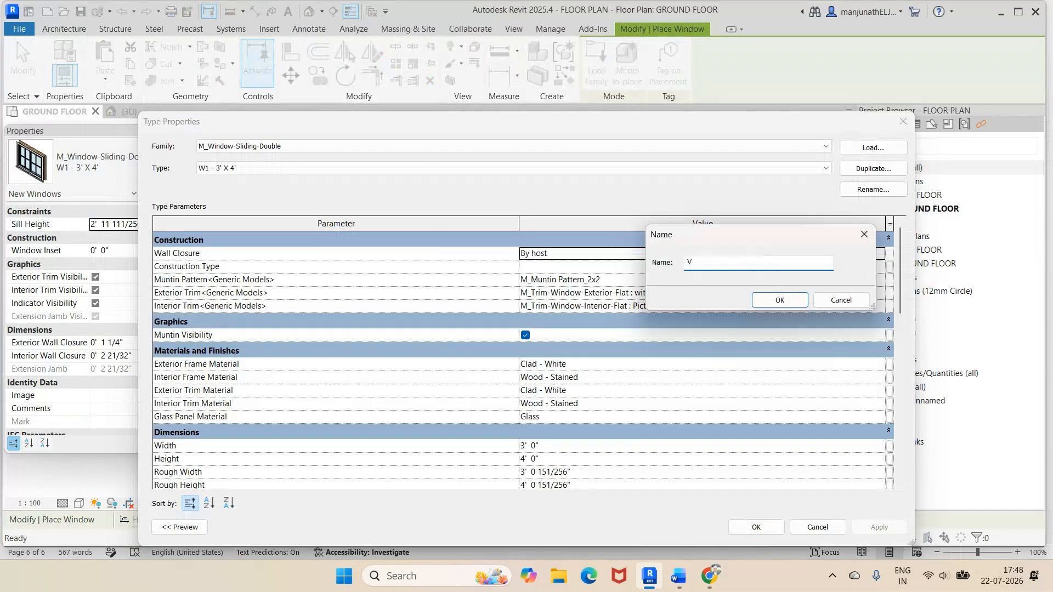
pyautogui.write(" 2' X 1'")
pyautogui.press('Return')
# Set the V window type's width to 2' and height to 1', and accept the type properties.
pyautogui.scroll(-3, 502, 363)
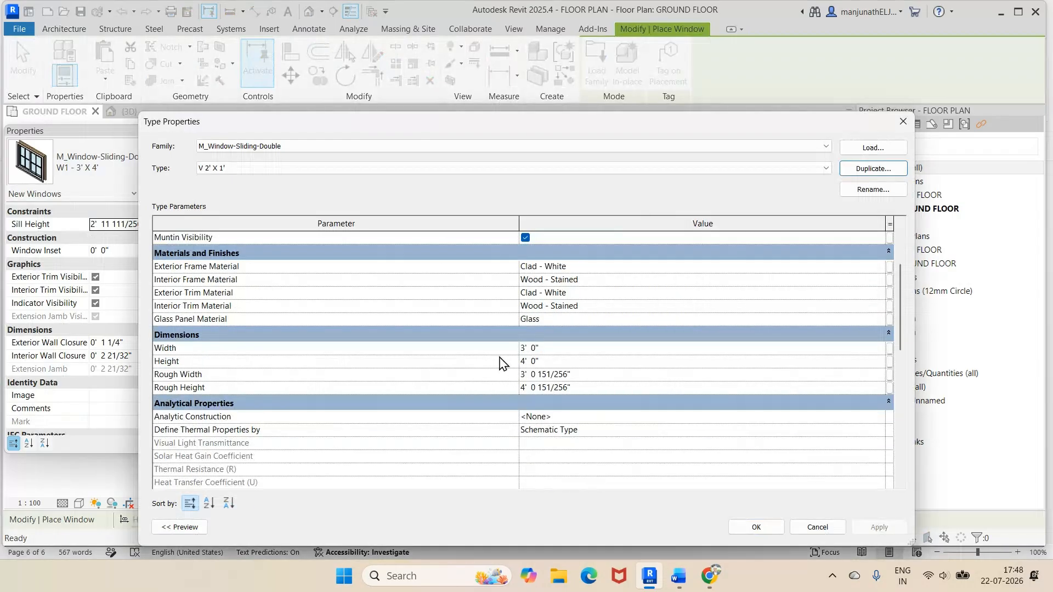
pyautogui.click(553, 349)
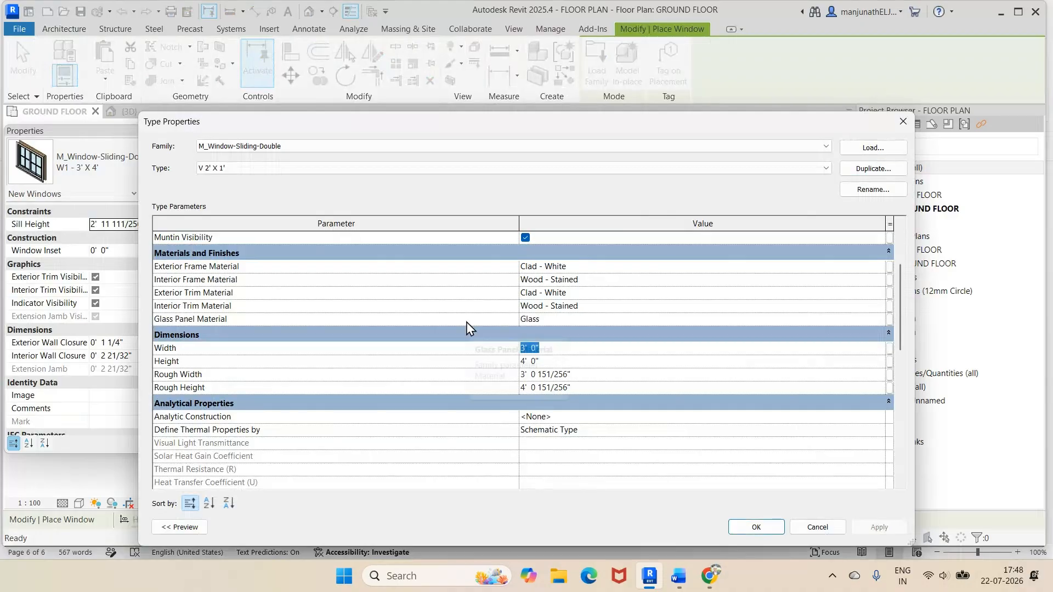
pyautogui.write('2')
pyautogui.click(556, 362)
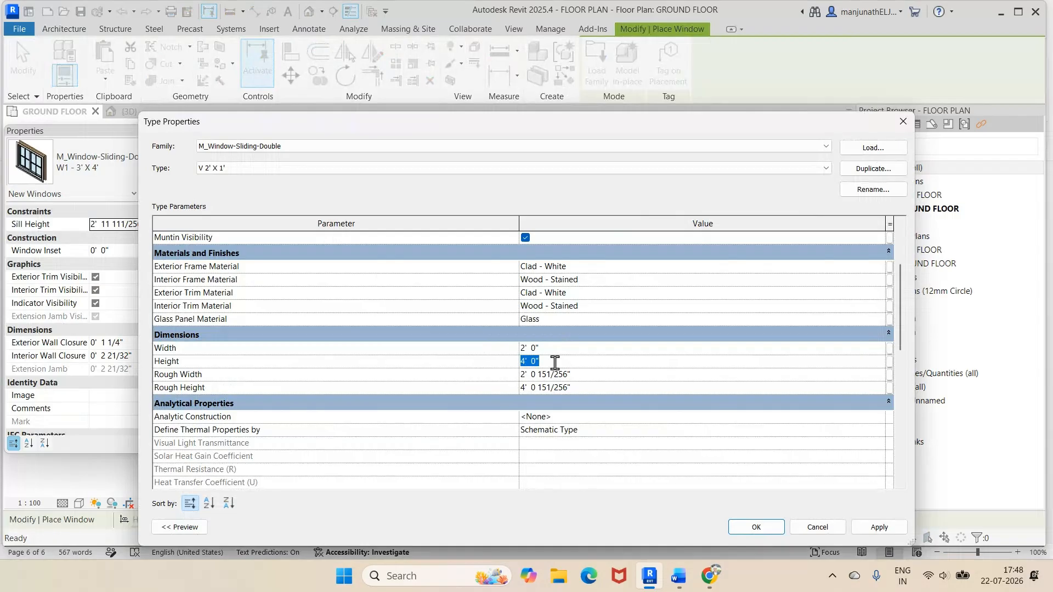
pyautogui.write('1')
pyautogui.click(879, 527)
pyautogui.click(756, 527)
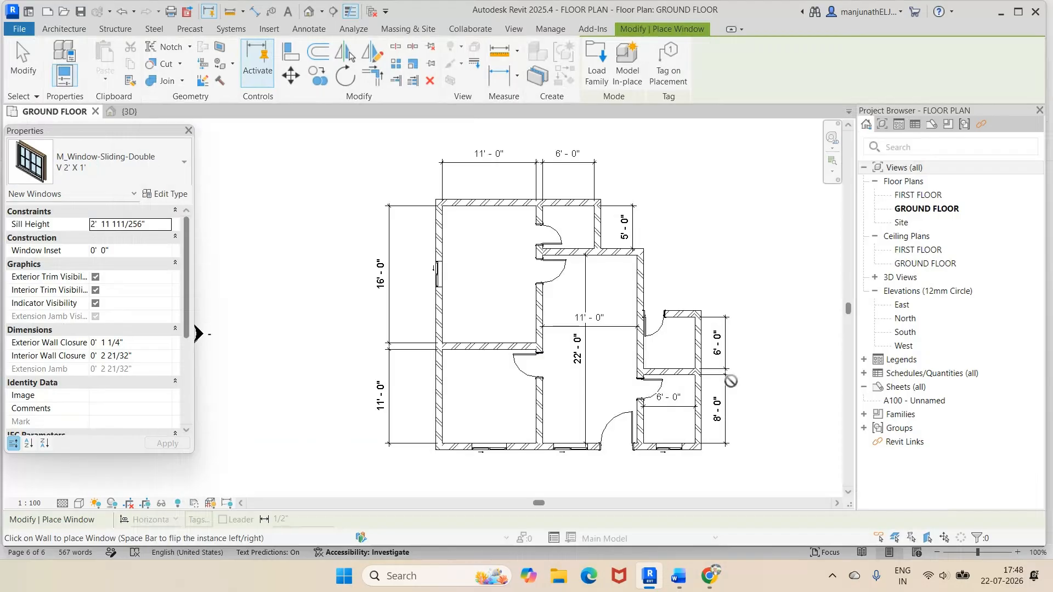
# Place V 2' X 1' windows centred in the outer side walls of the 6' x 5' room and the 6' x 6' room.
pyautogui.scroll(1, 730, 381)
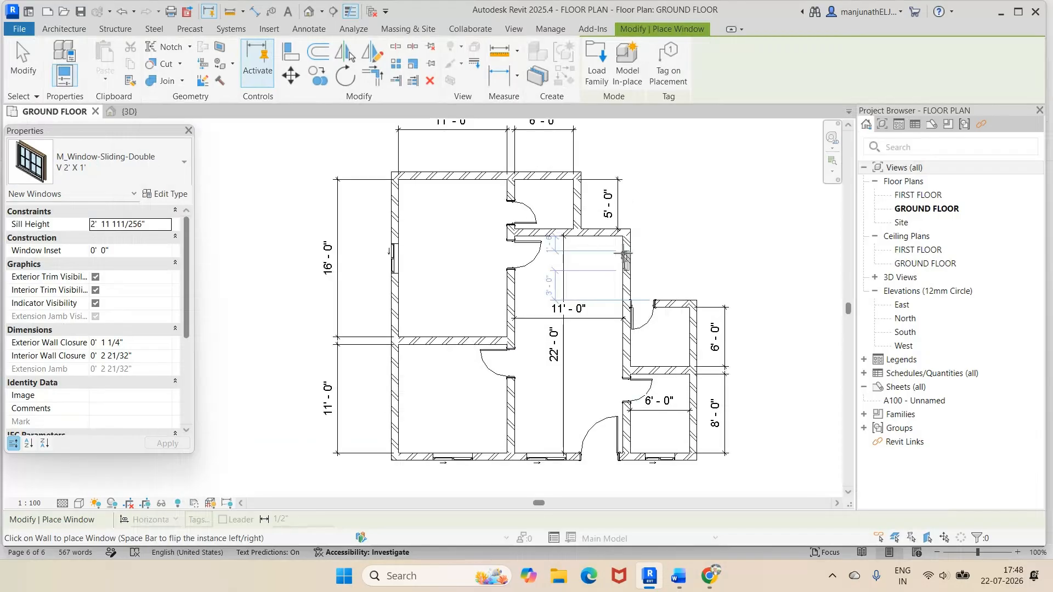
pyautogui.scroll(1, 614, 227)
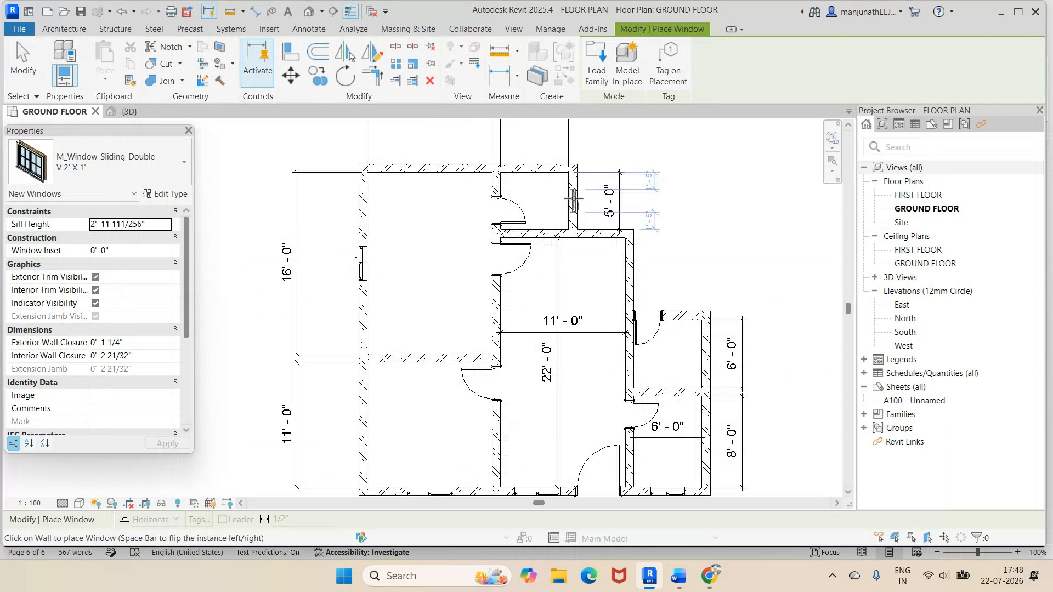
pyautogui.click(573, 200)
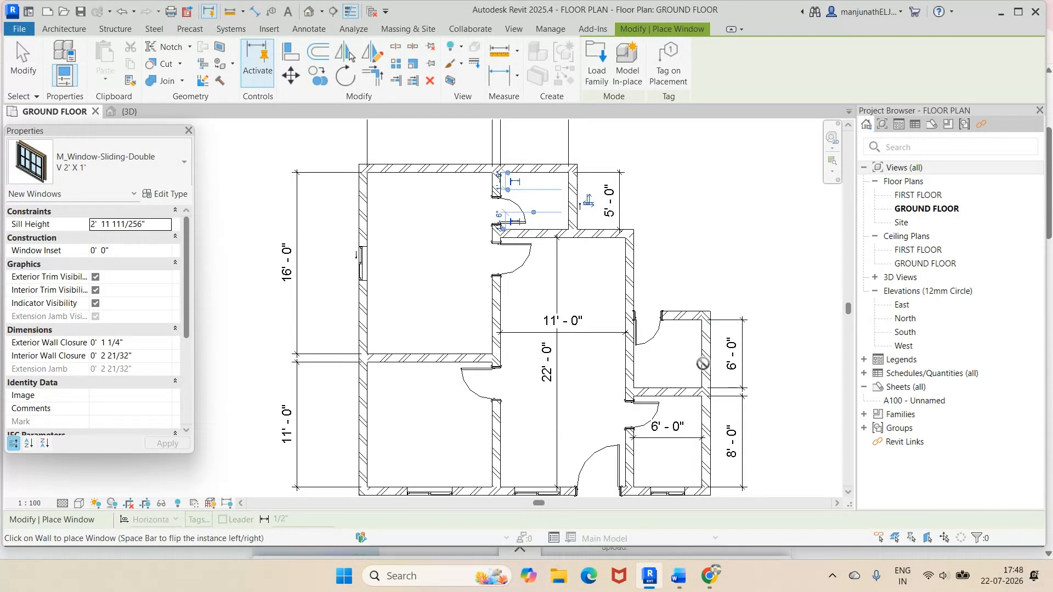
pyautogui.click(702, 367)
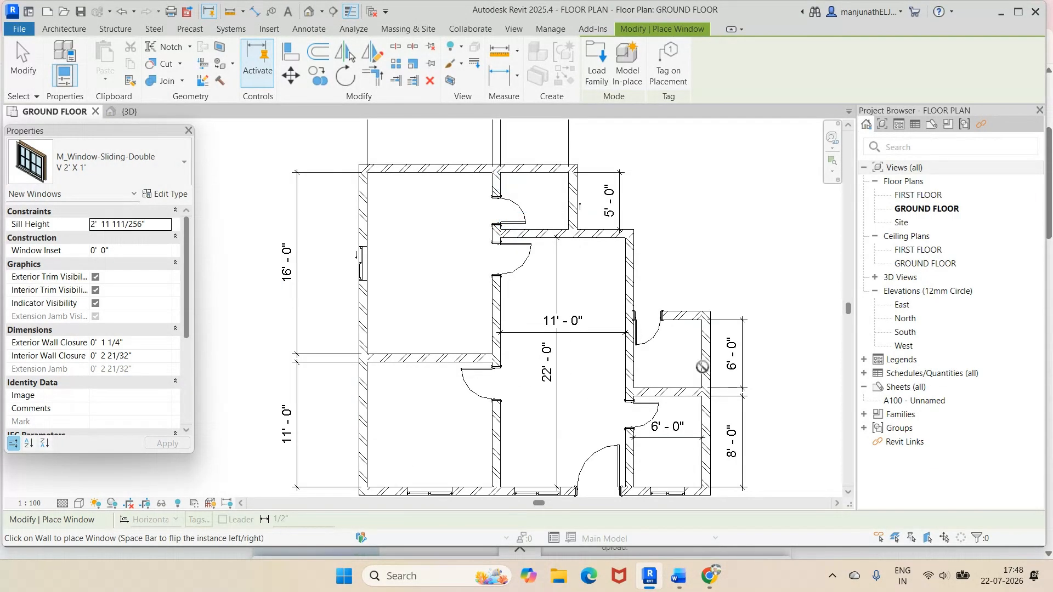
pyautogui.press('Escape')
pyautogui.press('Escape')
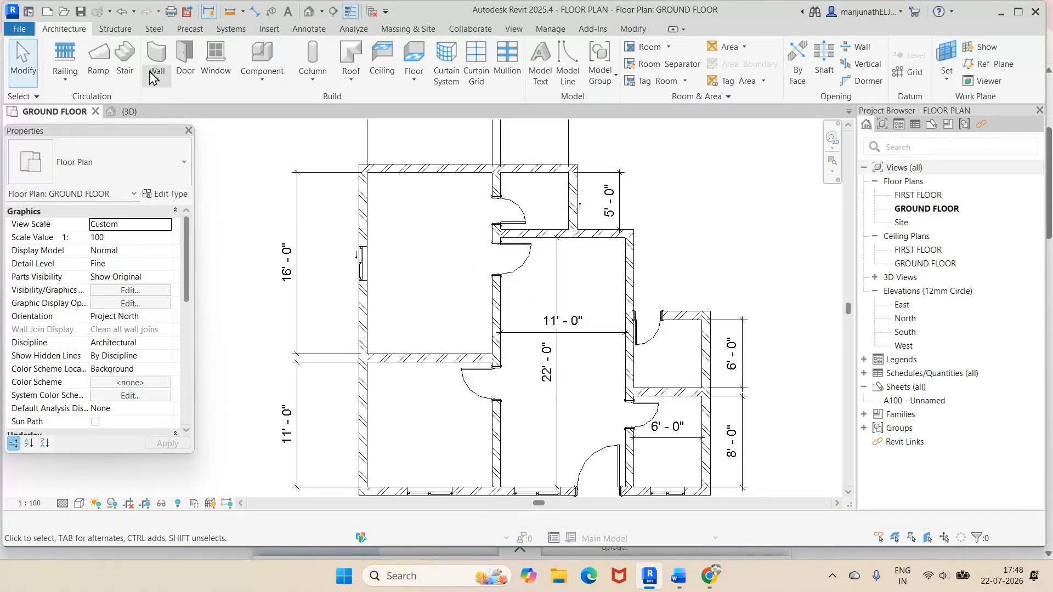
pyautogui.click(216, 60)
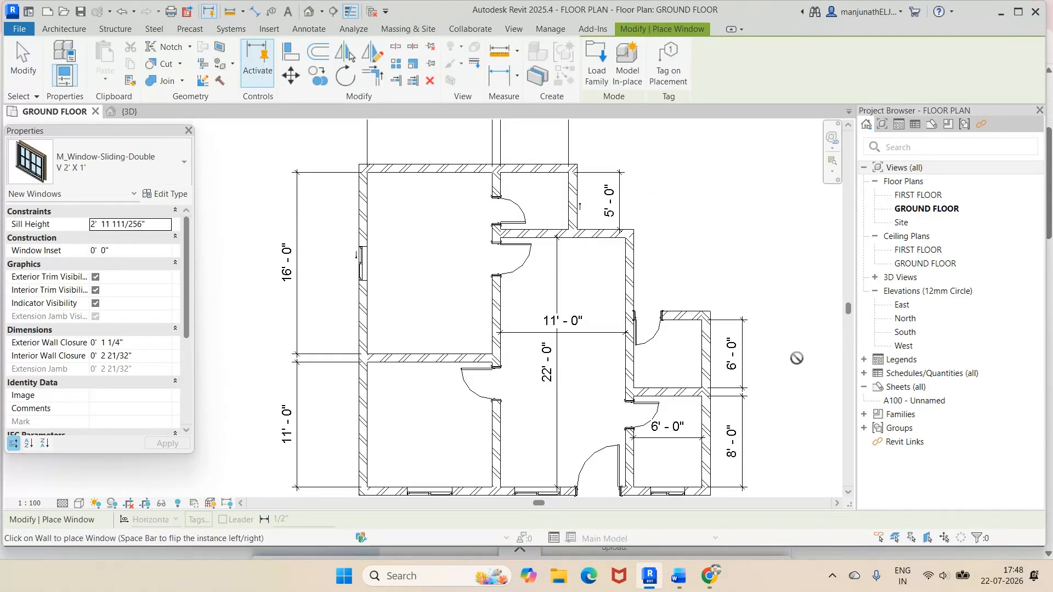
pyautogui.click(707, 358)
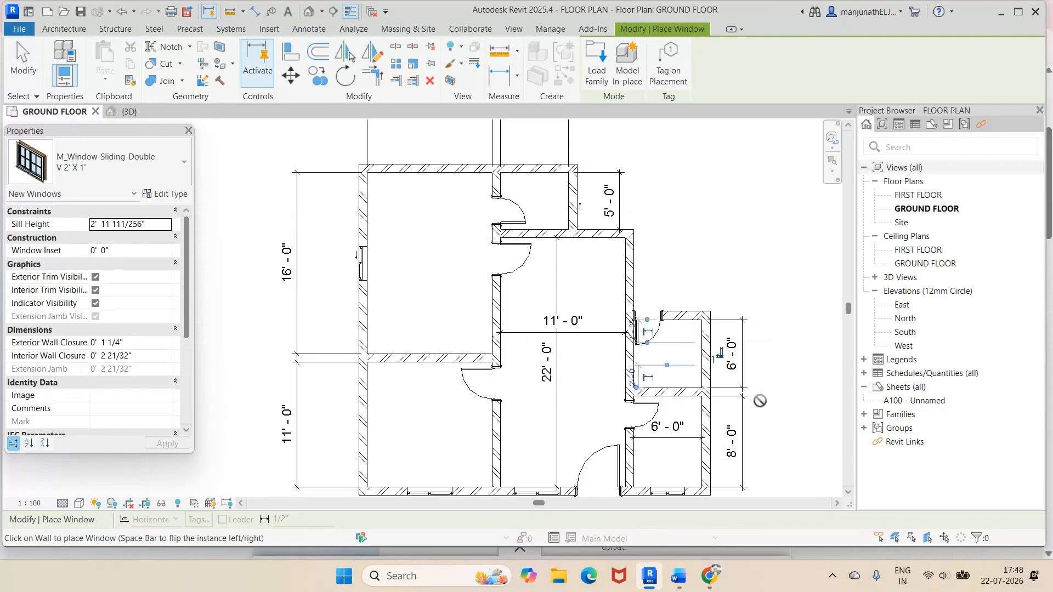
pyautogui.press('Escape')
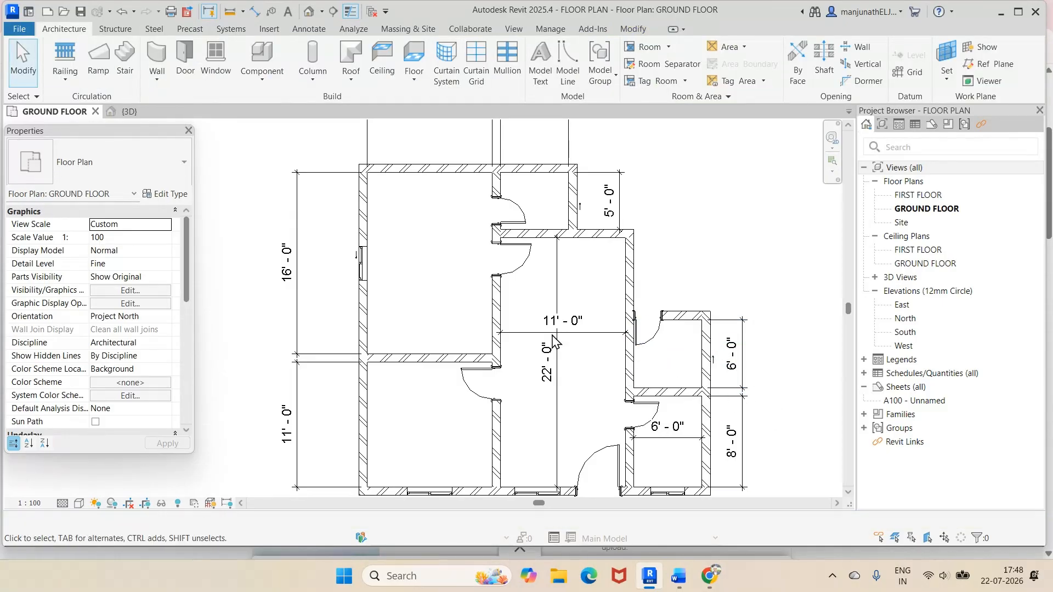
# Switch to the 3D view and set its visual style to Realistic.
pyautogui.click(129, 111)
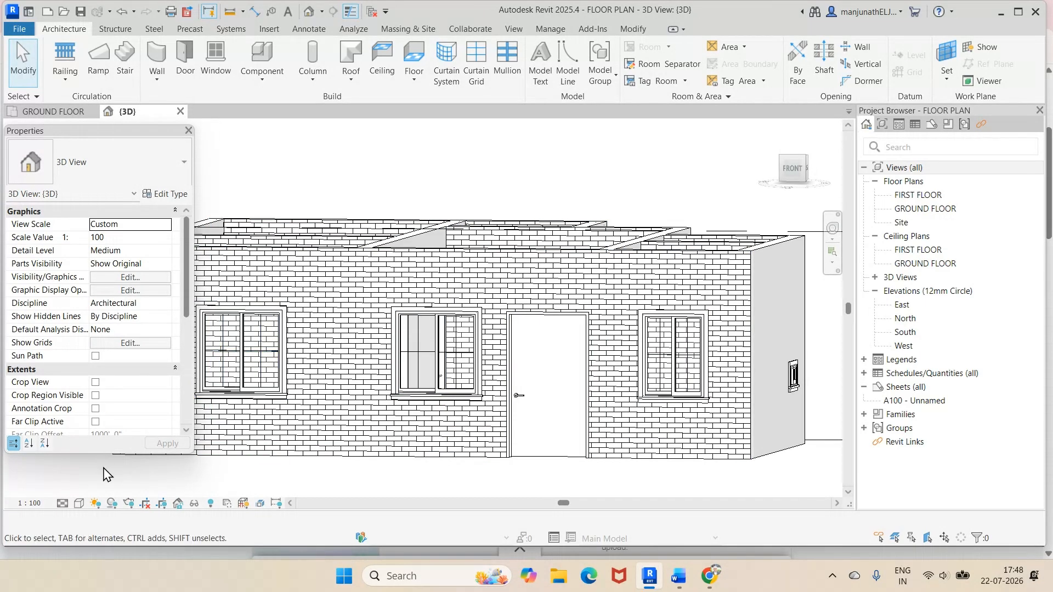
pyautogui.click(80, 504)
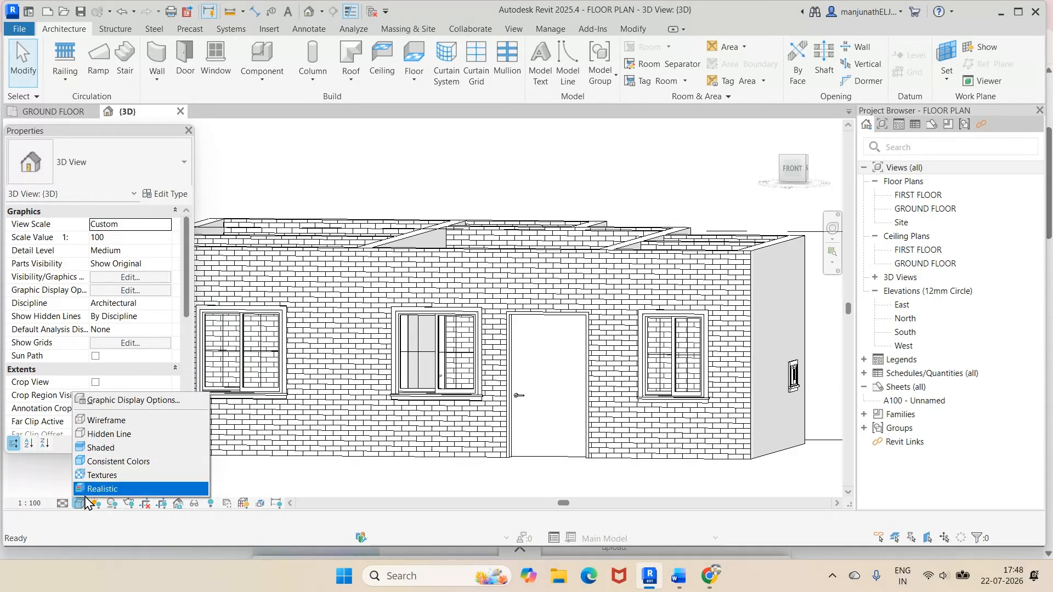
pyautogui.click(96, 476)
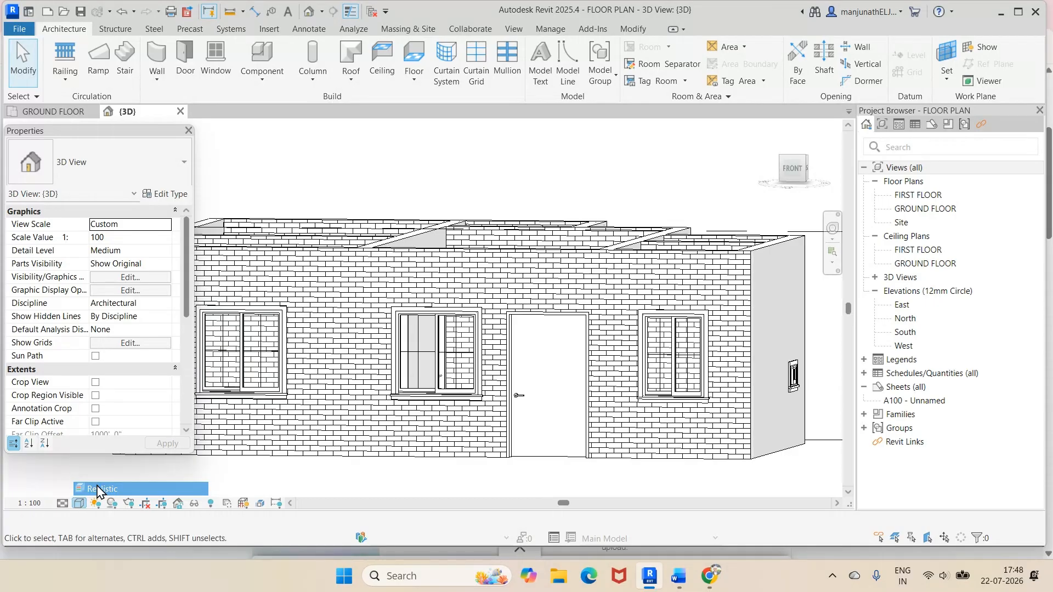
# Examine the V ventilators' height and appearance in the 3D model from outside the walls and from inside the rooms.
pyautogui.scroll(-2, 730, 354)
pyautogui.keyDown('shift'); pyautogui.moveTo(767, 380); pyautogui.dragTo(626, 395, button='middle'); pyautogui.keyUp('shift')
pyautogui.scroll(4, 626, 395)
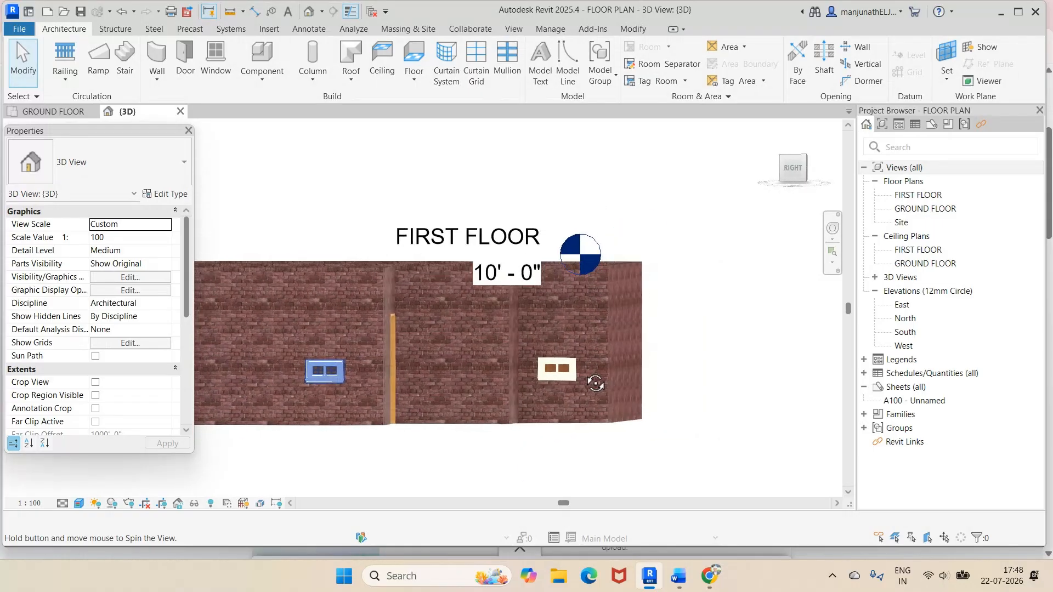
pyautogui.scroll(3, 304, 357)
pyautogui.scroll(1, 304, 357)
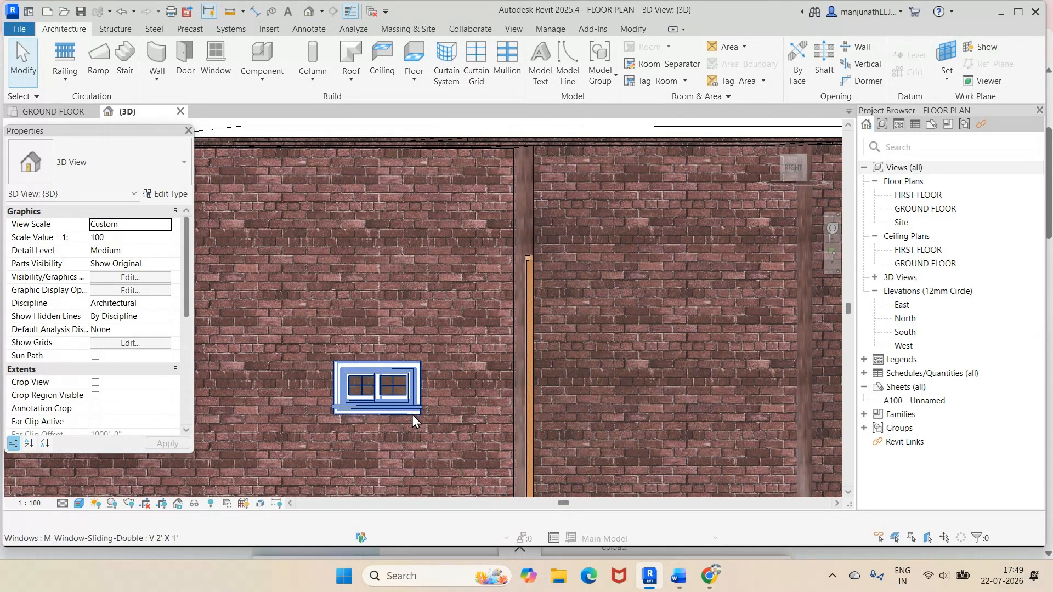
pyautogui.scroll(-2, 406, 376)
pyautogui.scroll(1, 449, 314)
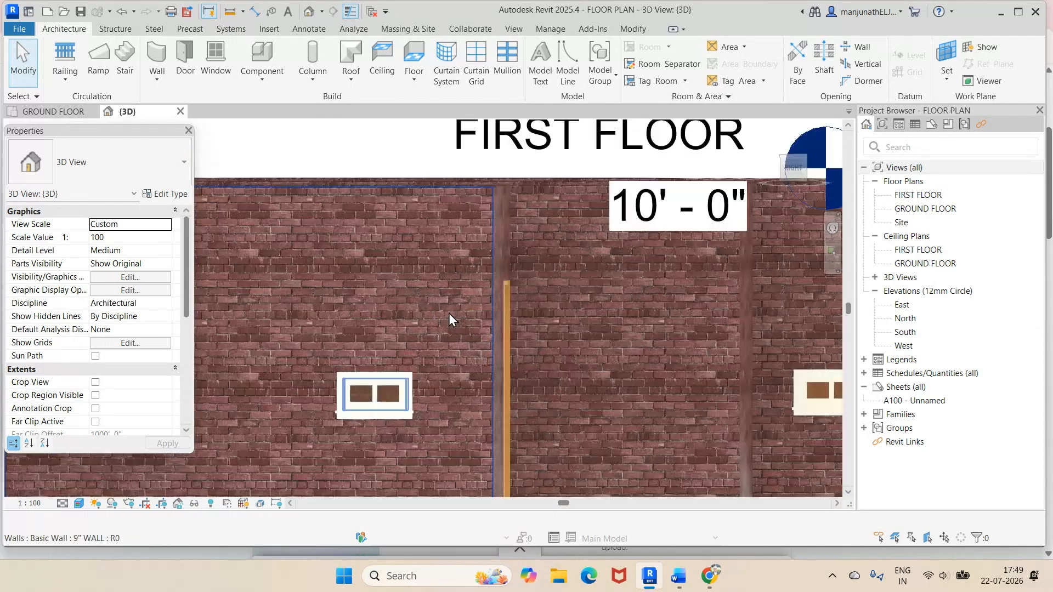
pyautogui.keyDown('shift'); pyautogui.moveTo(452, 271); pyautogui.dragTo(346, 306, button='middle'); pyautogui.keyUp('shift')
pyautogui.scroll(-5, 332, 298)
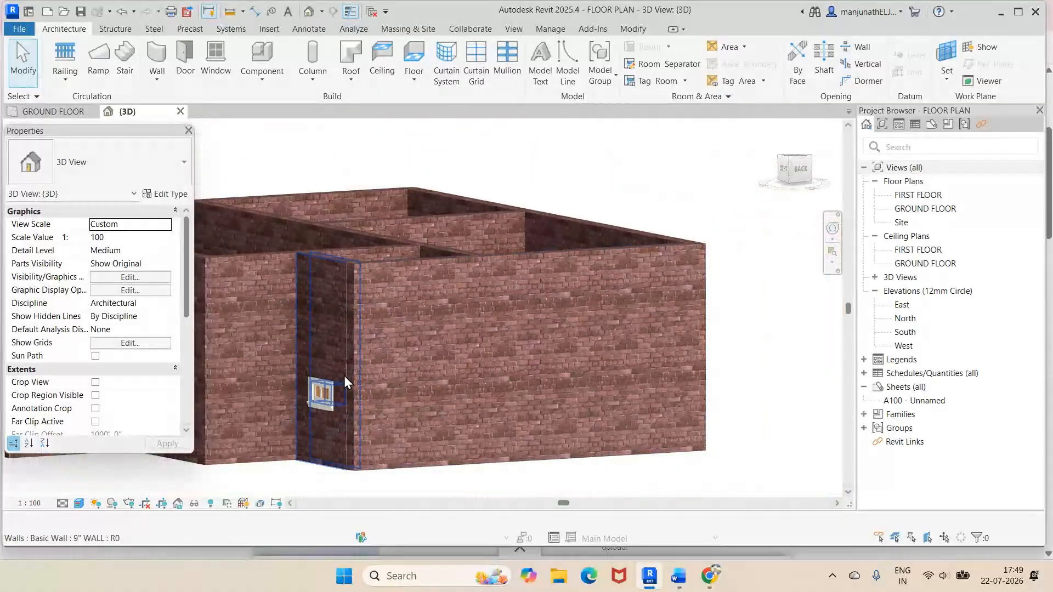
pyautogui.keyDown('shift'); pyautogui.moveTo(292, 453); pyautogui.dragTo(339, 473, button='middle'); pyautogui.keyUp('shift')
pyautogui.scroll(-2, 350, 435)
pyautogui.scroll(4, 347, 450)
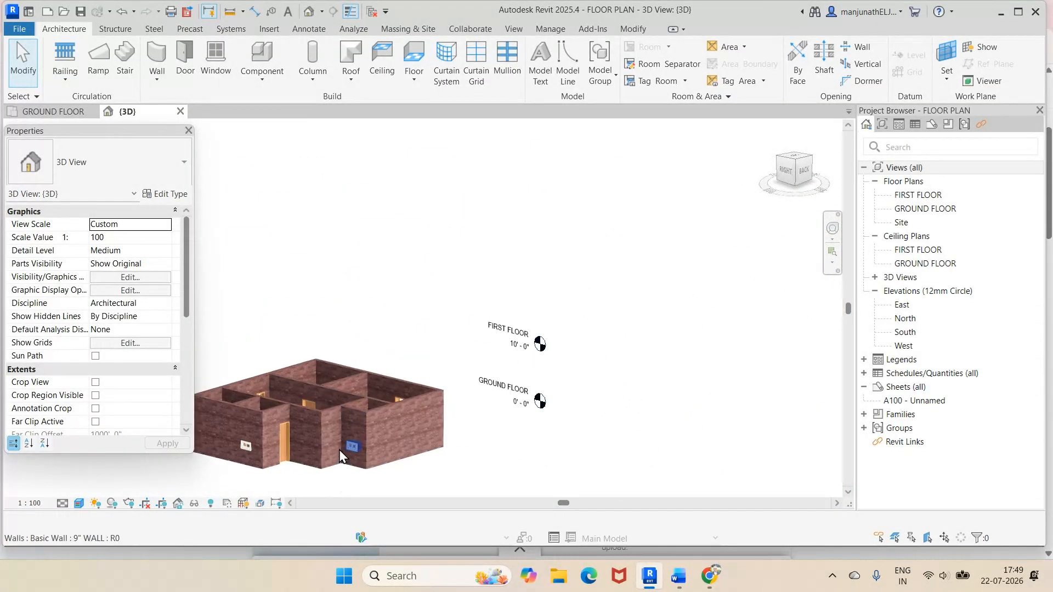
pyautogui.scroll(5, 373, 429)
pyautogui.scroll(-3, 417, 422)
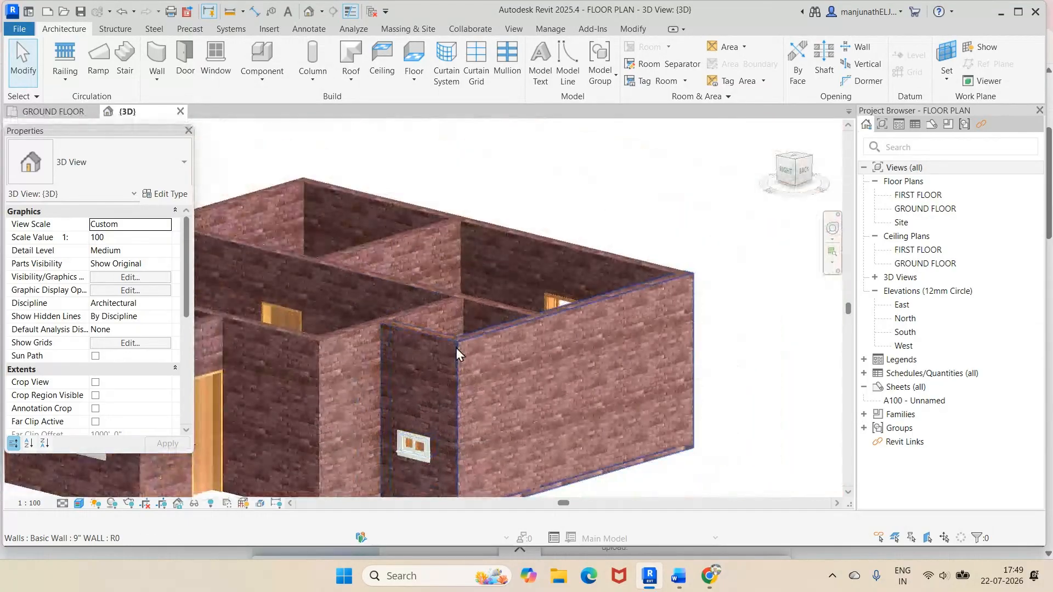
pyautogui.keyDown('shift'); pyautogui.moveTo(459, 361); pyautogui.dragTo(303, 360, button='middle'); pyautogui.keyUp('shift')
pyautogui.moveTo(345, 325); pyautogui.dragTo(536, 409, button='middle')
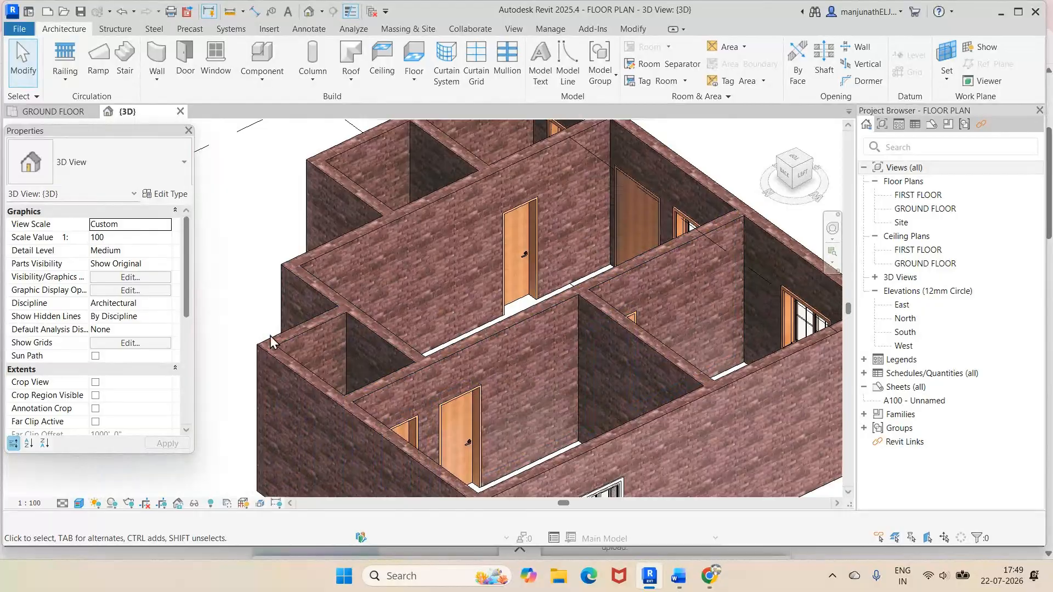
pyautogui.keyDown('shift'); pyautogui.moveTo(332, 384); pyautogui.dragTo(280, 475, button='middle'); pyautogui.keyUp('shift')
pyautogui.scroll(6, 374, 316)
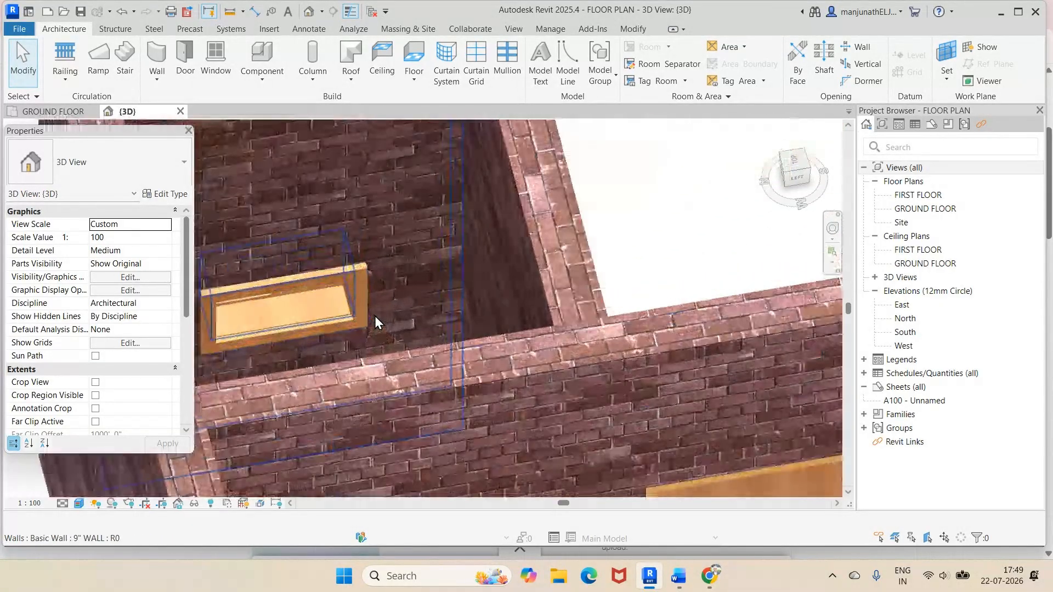
pyautogui.scroll(1, 310, 360)
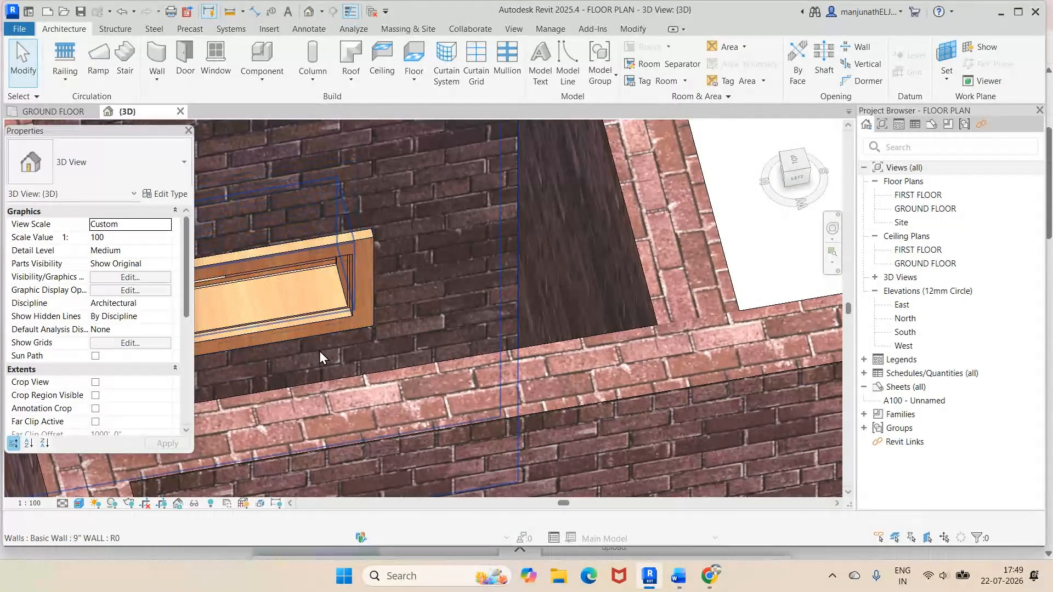
pyautogui.moveTo(332, 355); pyautogui.dragTo(334, 306, button='middle')
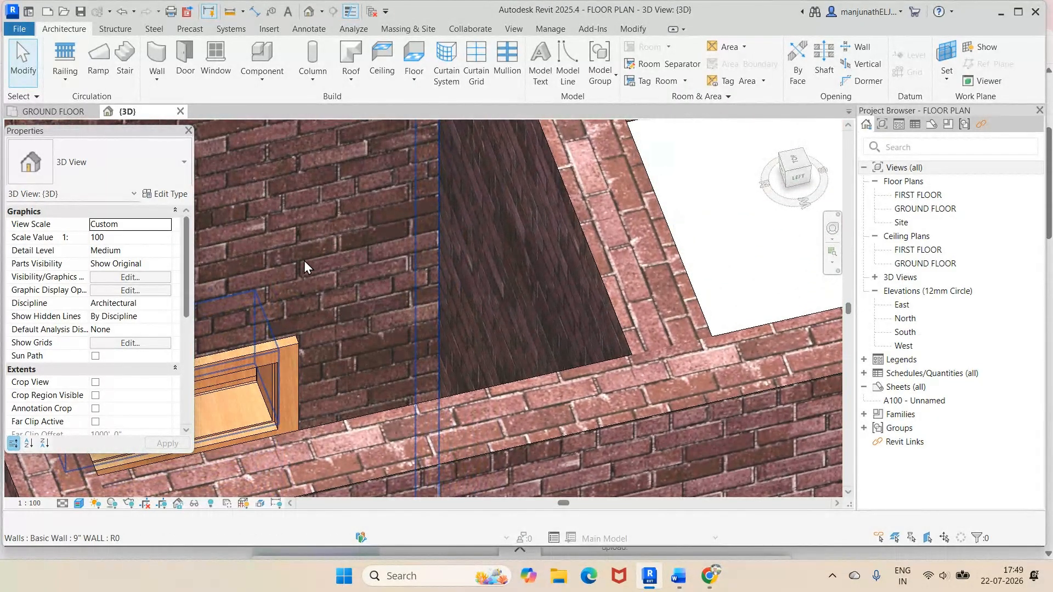
# Return to the ground floor plan and set the sill height of the 6' x 5' room's V window to 6'.
pyautogui.click(55, 112)
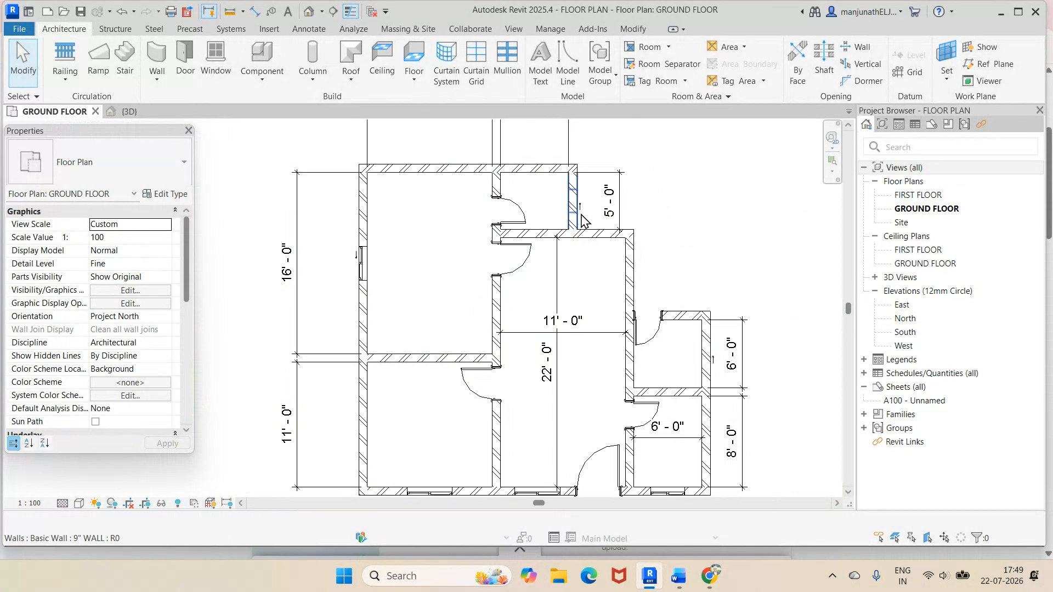
pyautogui.scroll(4, 582, 218)
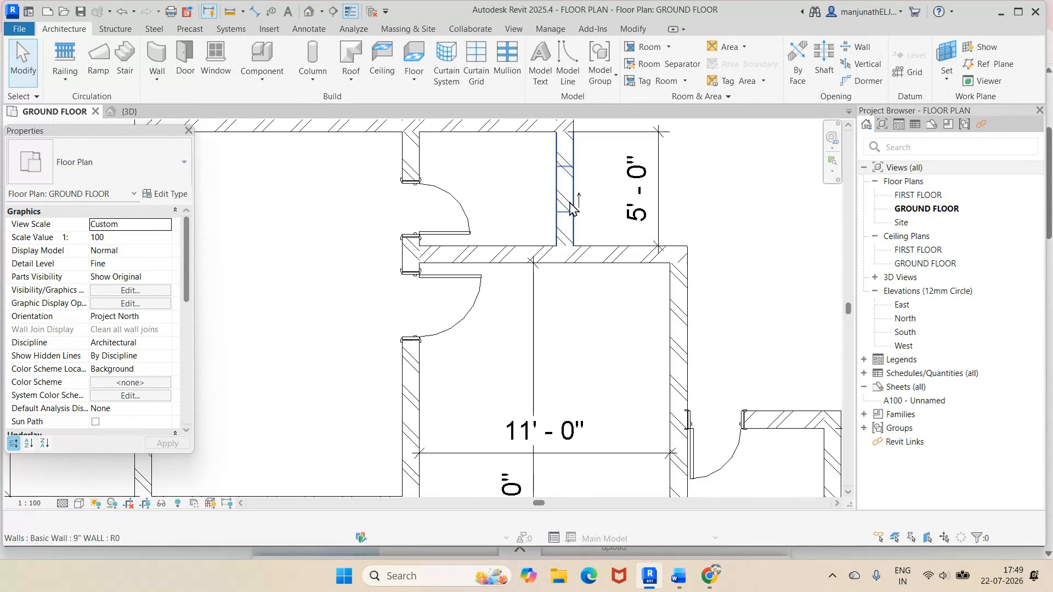
pyautogui.click(582, 213)
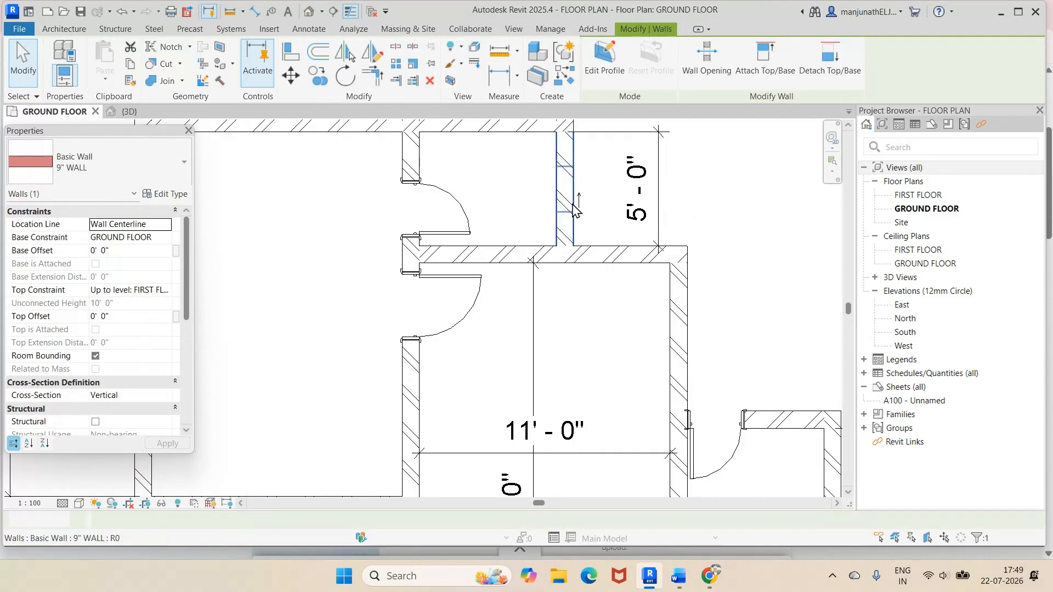
pyautogui.press('Escape')
pyautogui.click(574, 197)
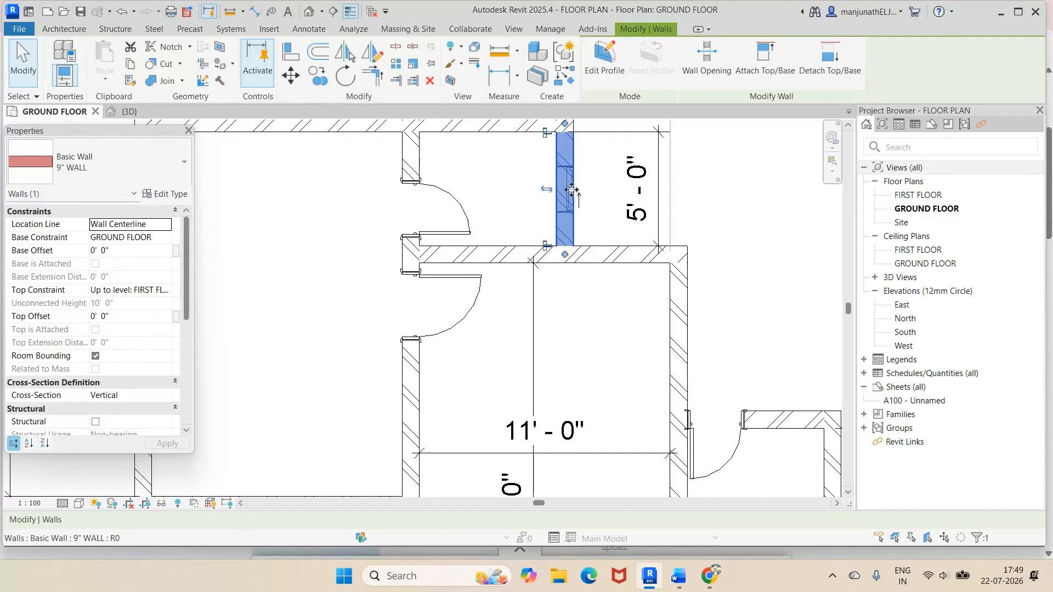
pyautogui.press('Escape')
pyautogui.scroll(4, 565, 212)
pyautogui.click(558, 236)
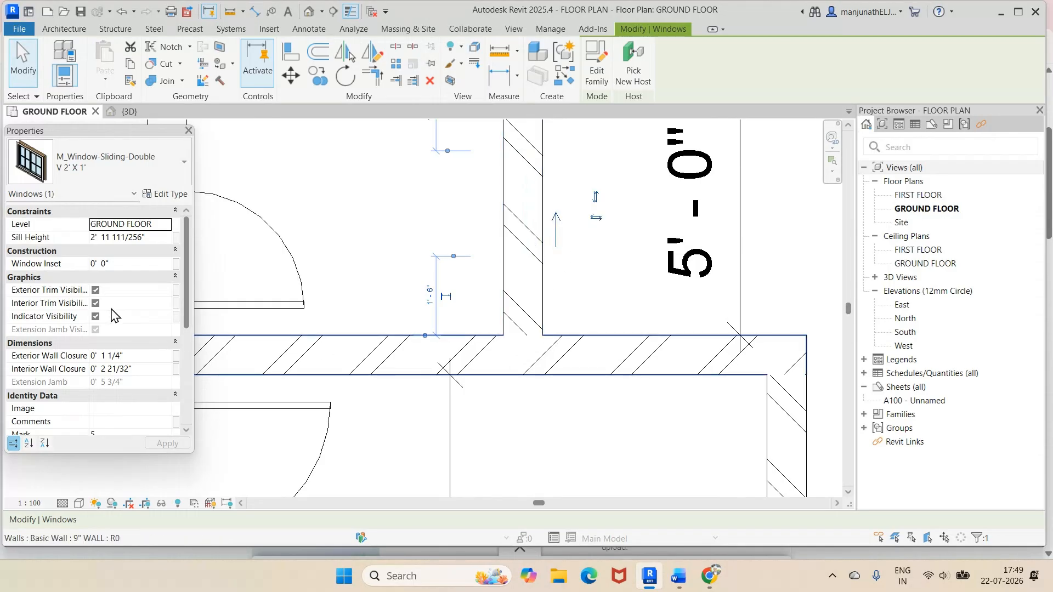
pyautogui.click(148, 237)
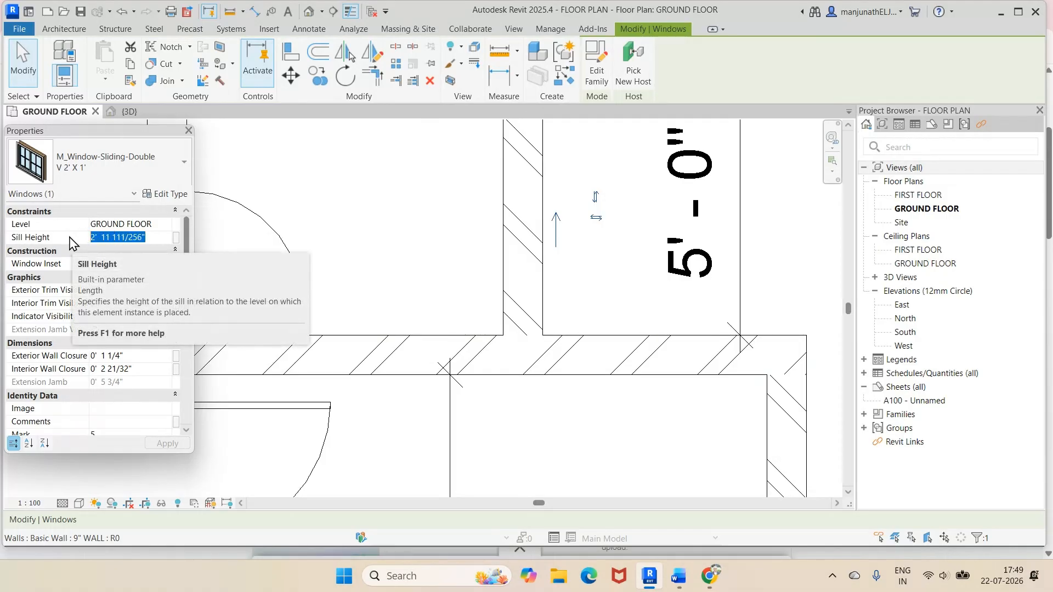
pyautogui.write("6'  0")
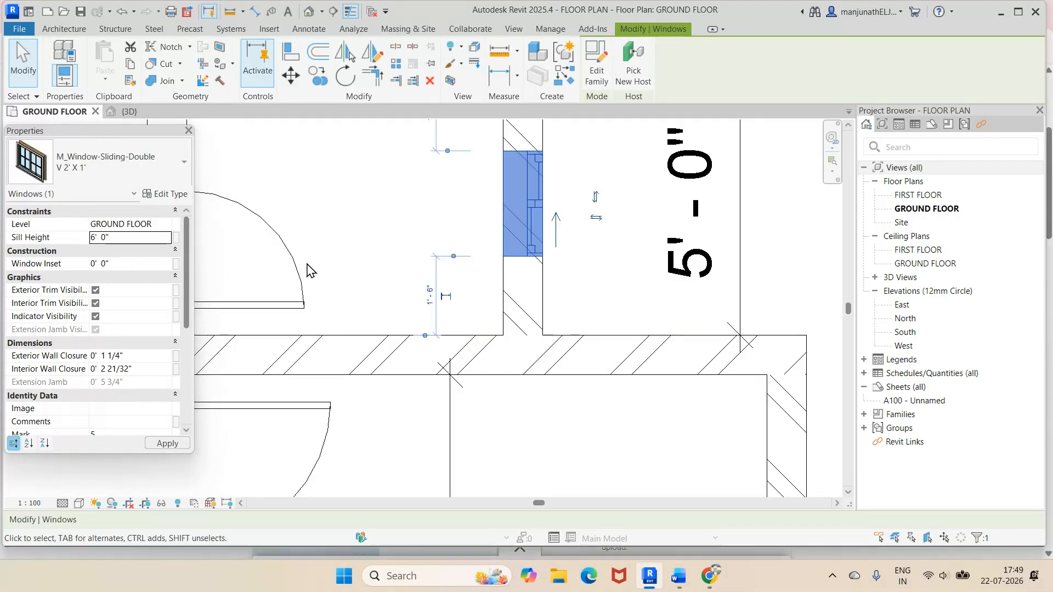
# Examine the 6' x 5' room's V ventilator in the 3D view, comparing its height with the other room's ventilator.
pyautogui.click(393, 274)
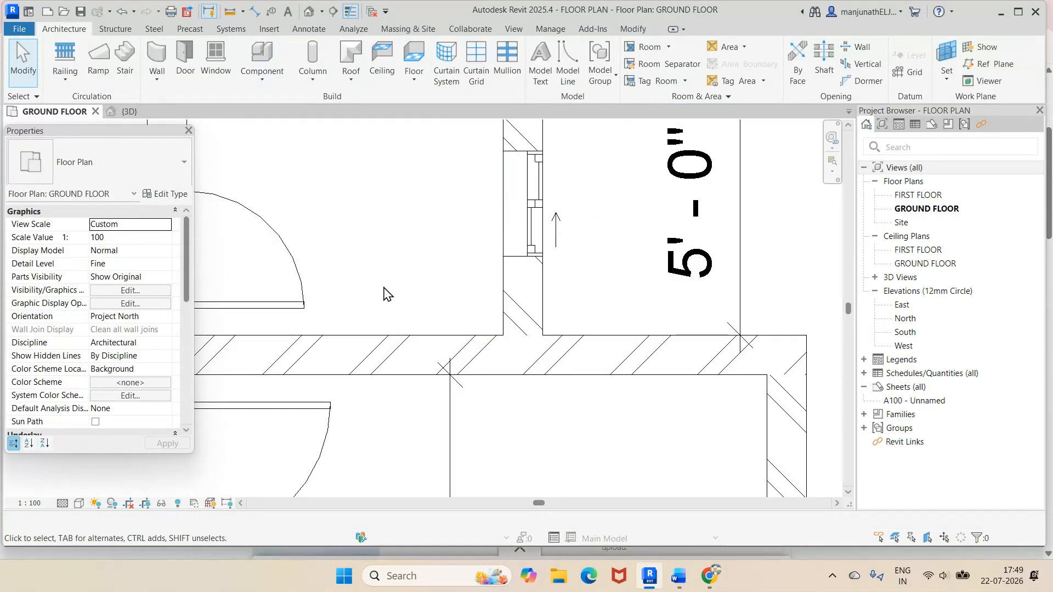
pyautogui.click(128, 111)
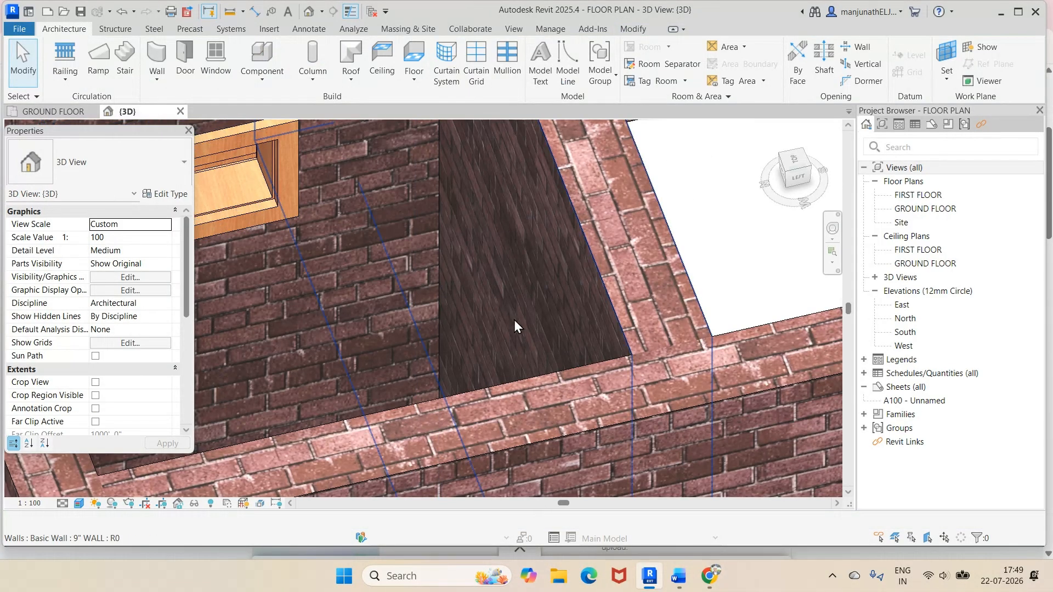
pyautogui.scroll(-10, 521, 324)
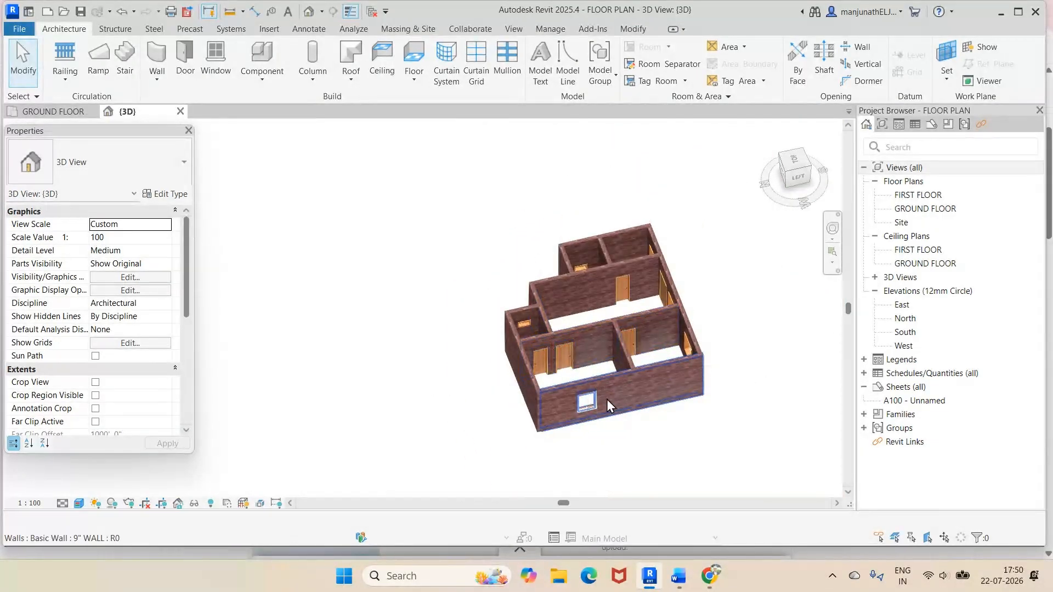
pyautogui.scroll(3, 607, 400)
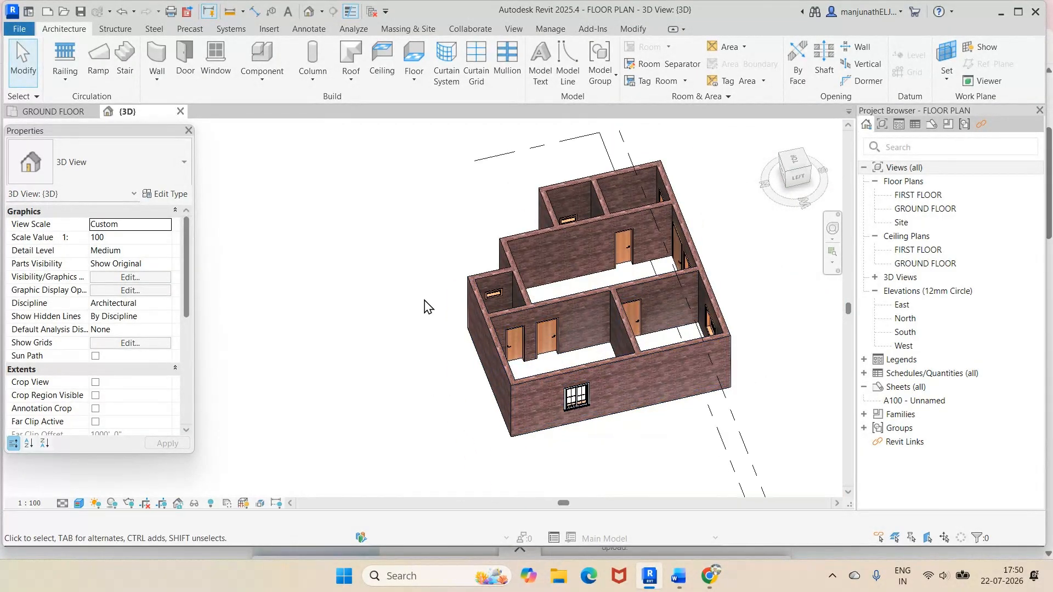
pyautogui.keyDown('shift'); pyautogui.moveTo(424, 306); pyautogui.dragTo(743, 252, button='middle'); pyautogui.keyUp('shift')
pyautogui.scroll(5, 666, 451)
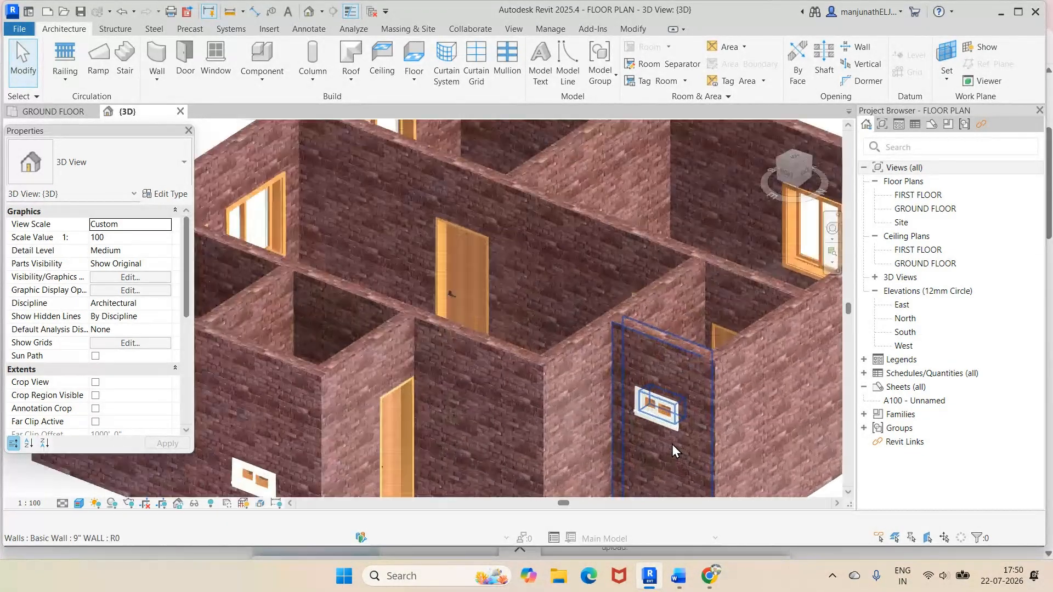
pyautogui.scroll(6, 673, 445)
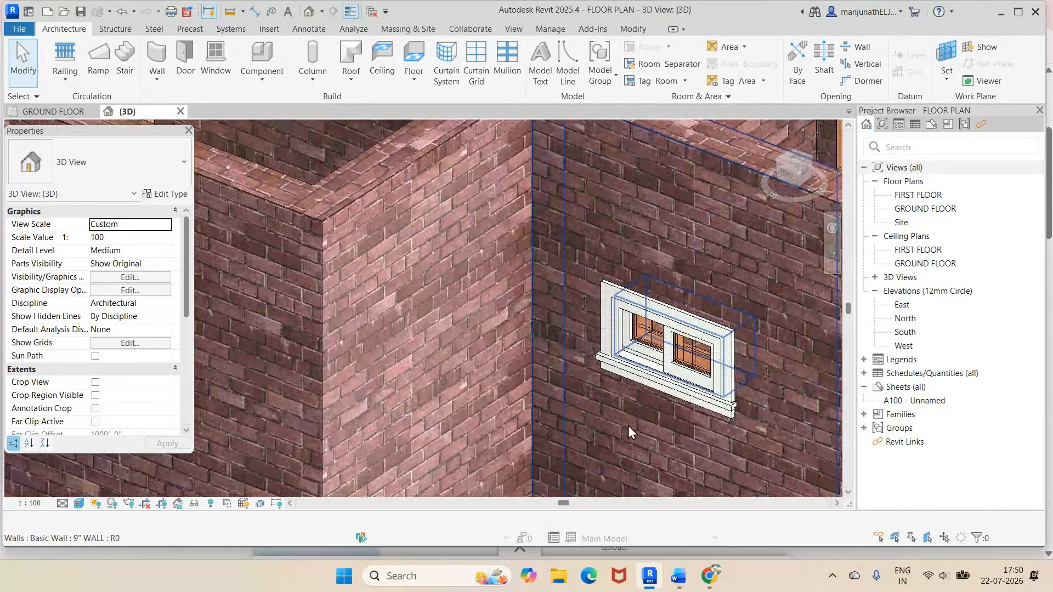
pyautogui.scroll(-8, 683, 455)
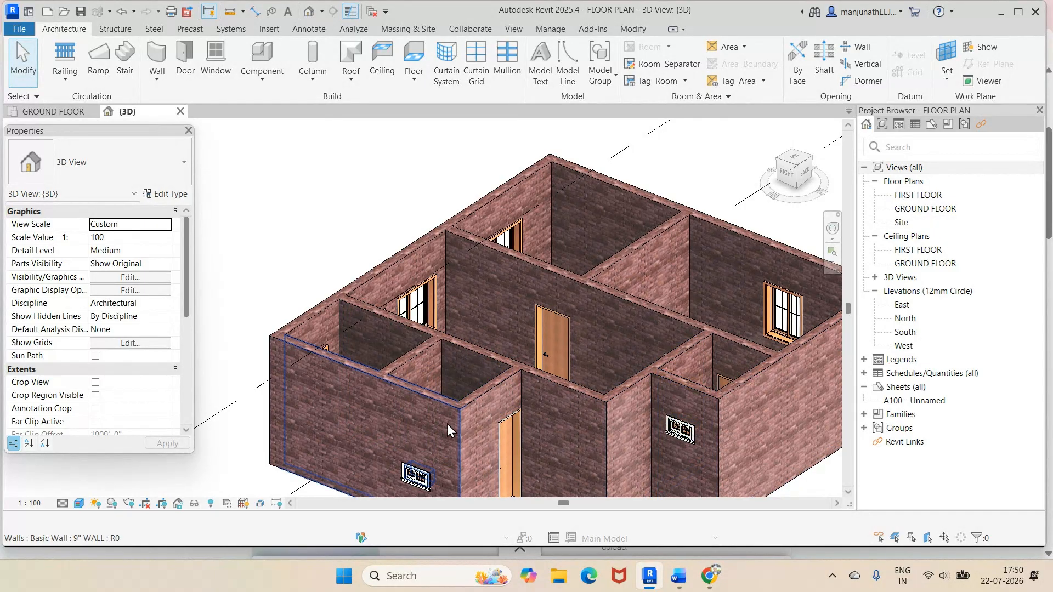
# On the ground floor plan, set the sill height of the 6' x 6' room's V window to 6'.
pyautogui.click(53, 112)
pyautogui.scroll(-5, 439, 377)
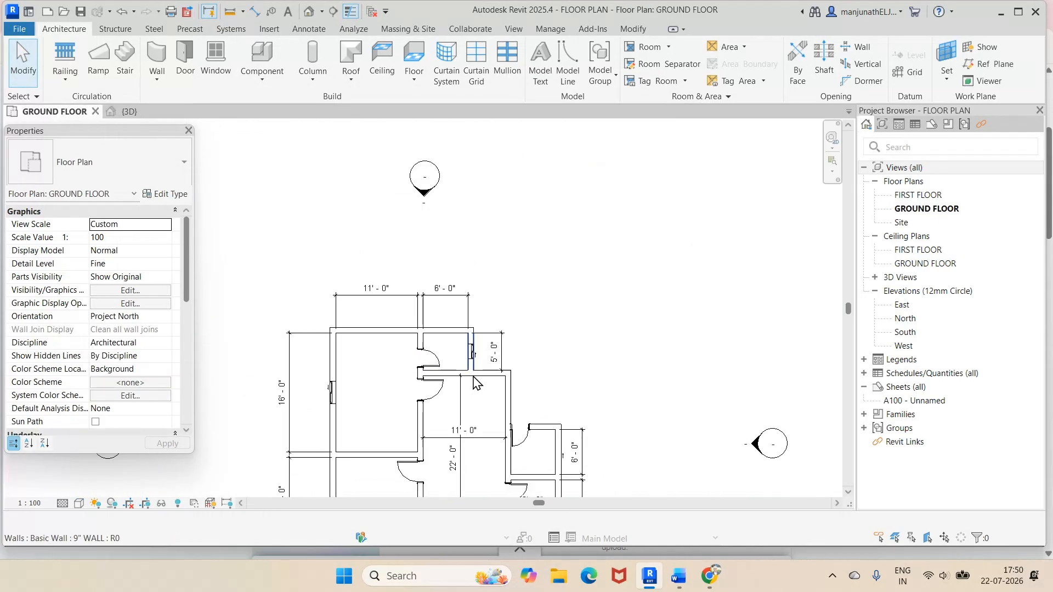
pyautogui.scroll(-4, 517, 430)
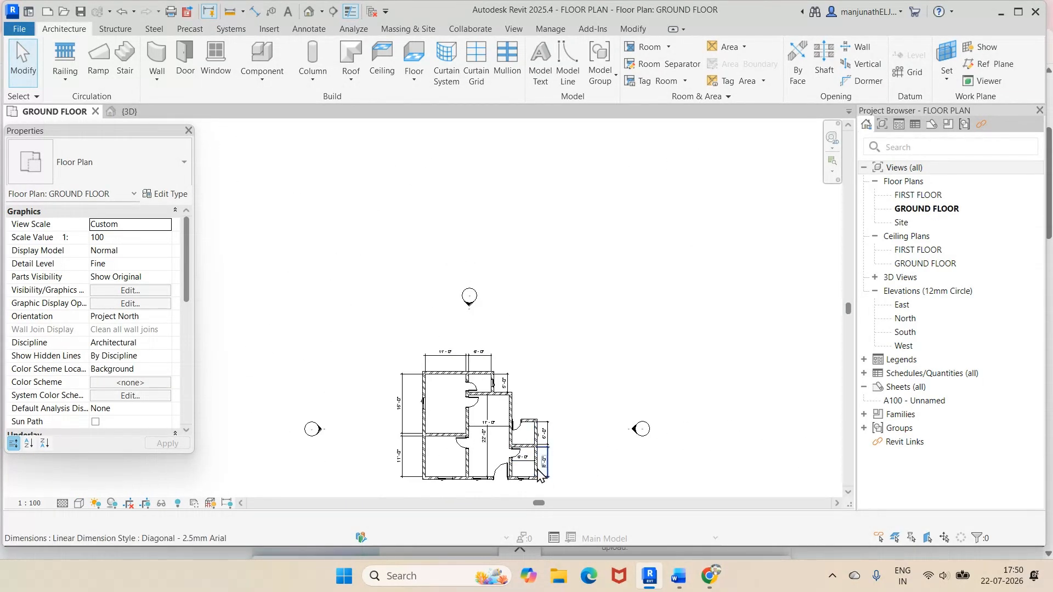
pyautogui.scroll(6, 541, 476)
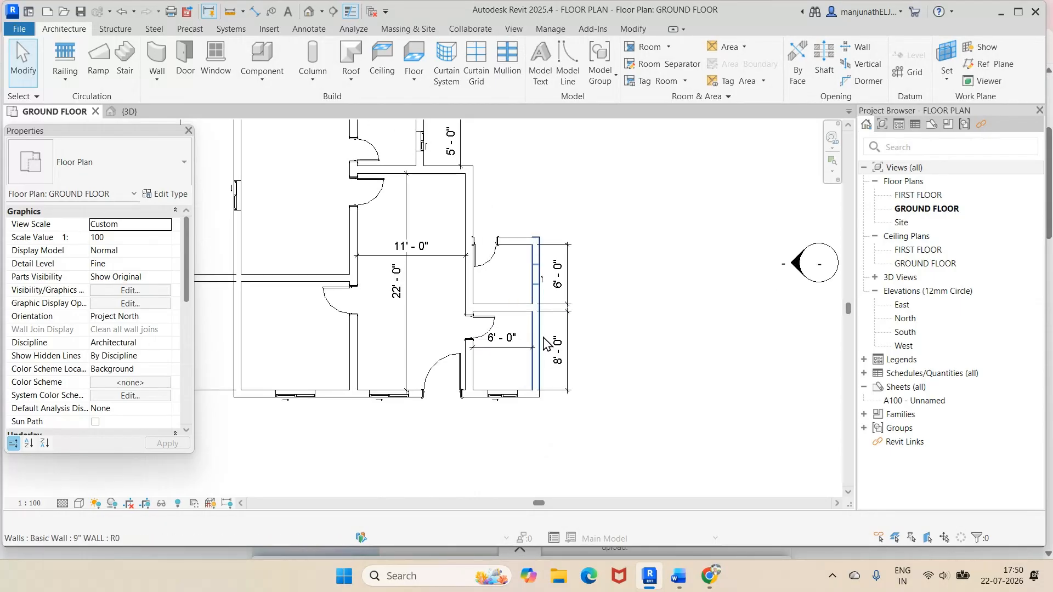
pyautogui.scroll(4, 543, 344)
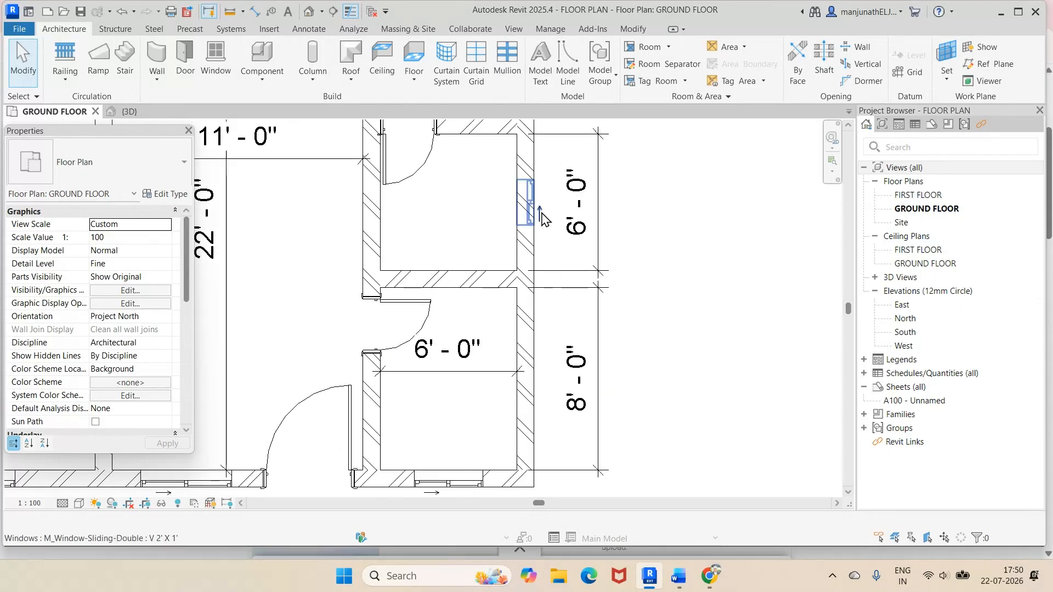
pyautogui.click(542, 217)
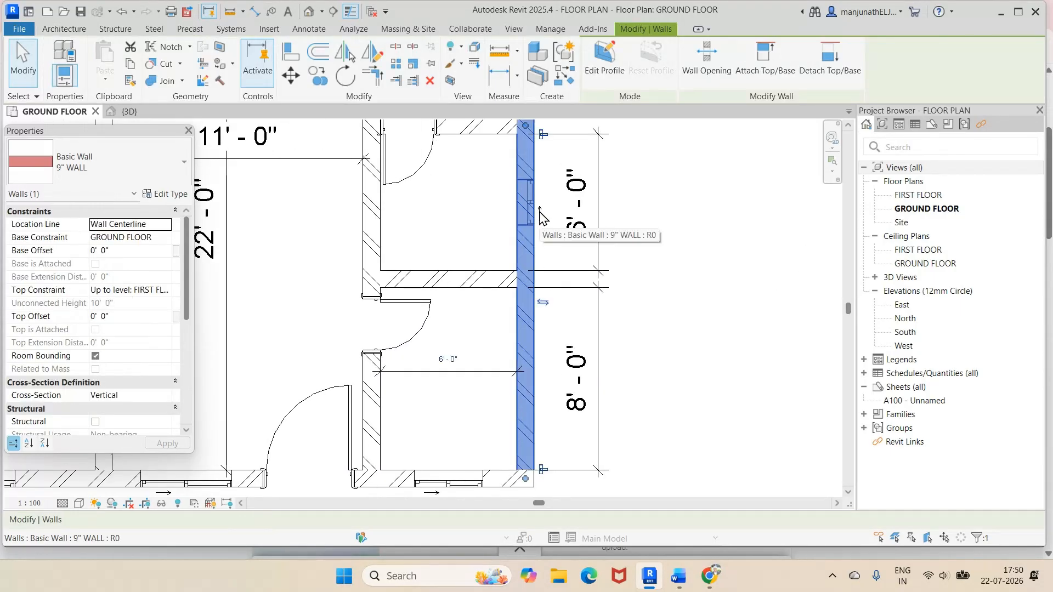
pyautogui.press('Escape')
pyautogui.click(541, 217)
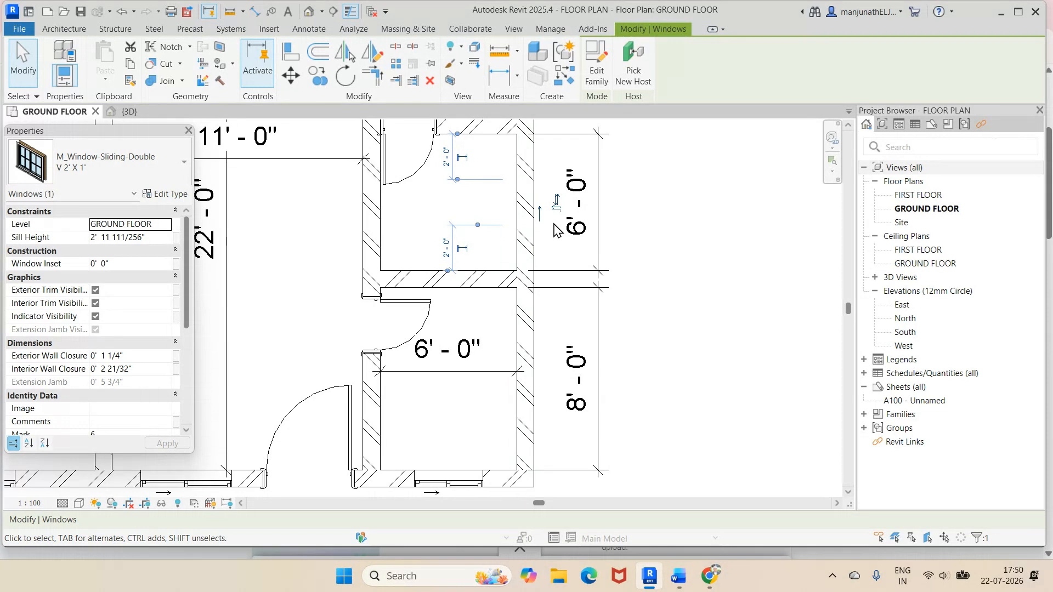
pyautogui.click(146, 237)
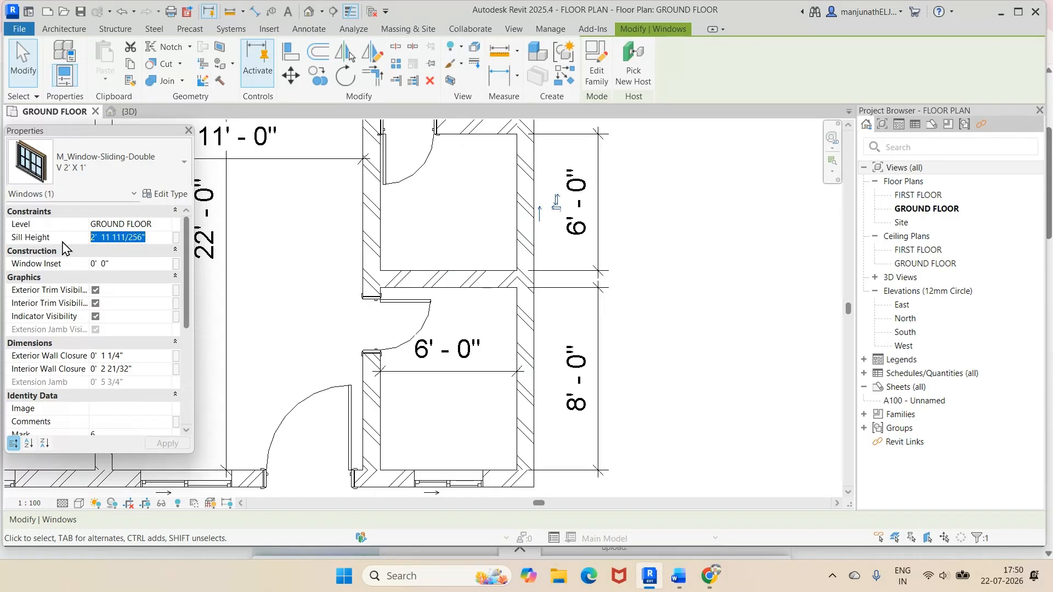
pyautogui.press('BackSpace')
pyautogui.write("6'  0")
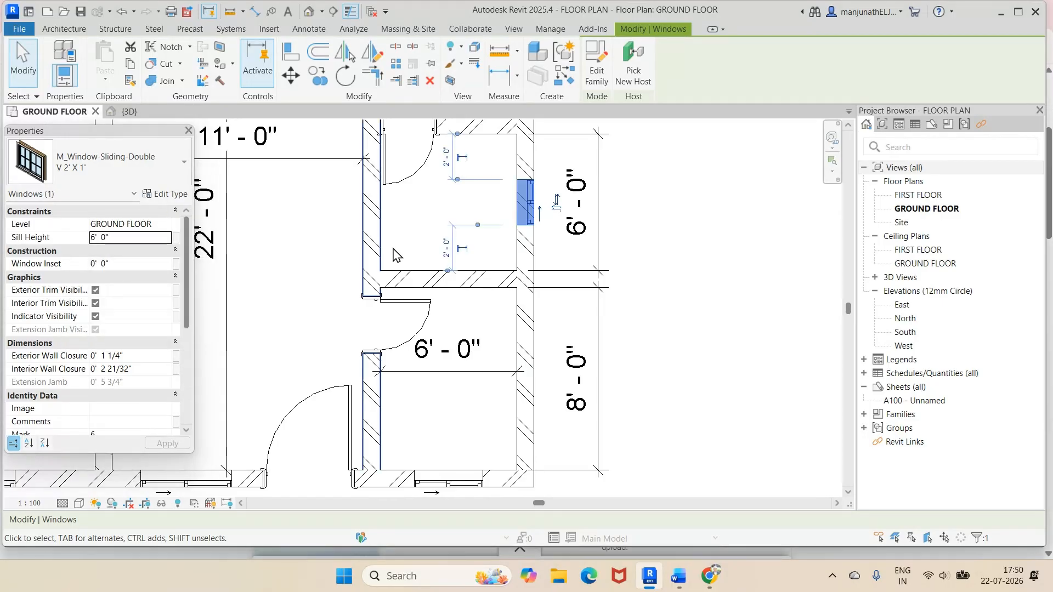
pyautogui.click(670, 266)
# Review the window layout on the ground floor plan and the heights of both V ventilators in the 3D model.
pyautogui.scroll(-2, 670, 268)
pyautogui.scroll(-5, 670, 268)
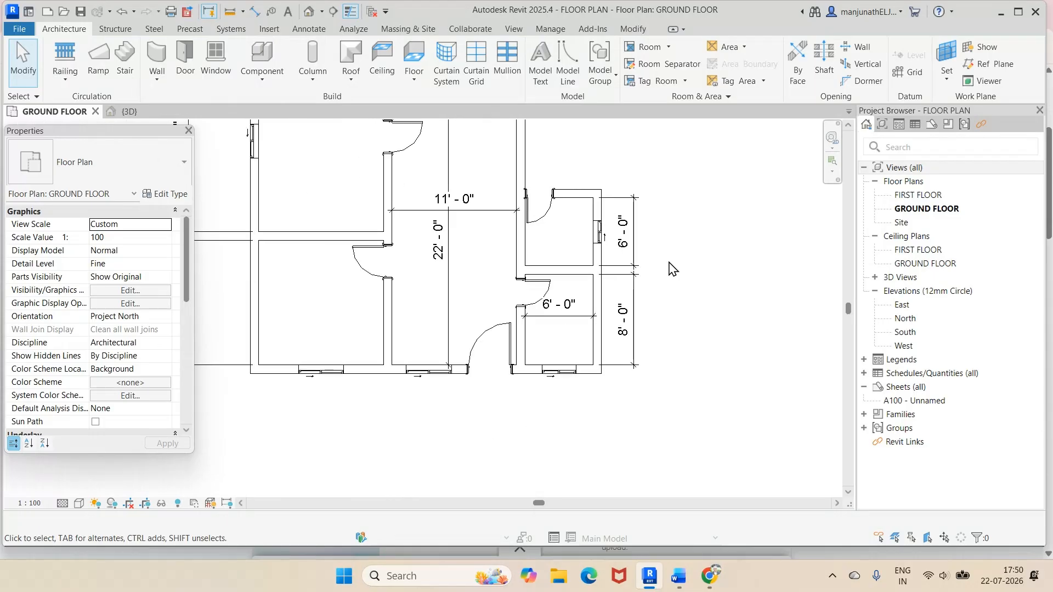
pyautogui.scroll(1, 688, 214)
pyautogui.scroll(2, 689, 214)
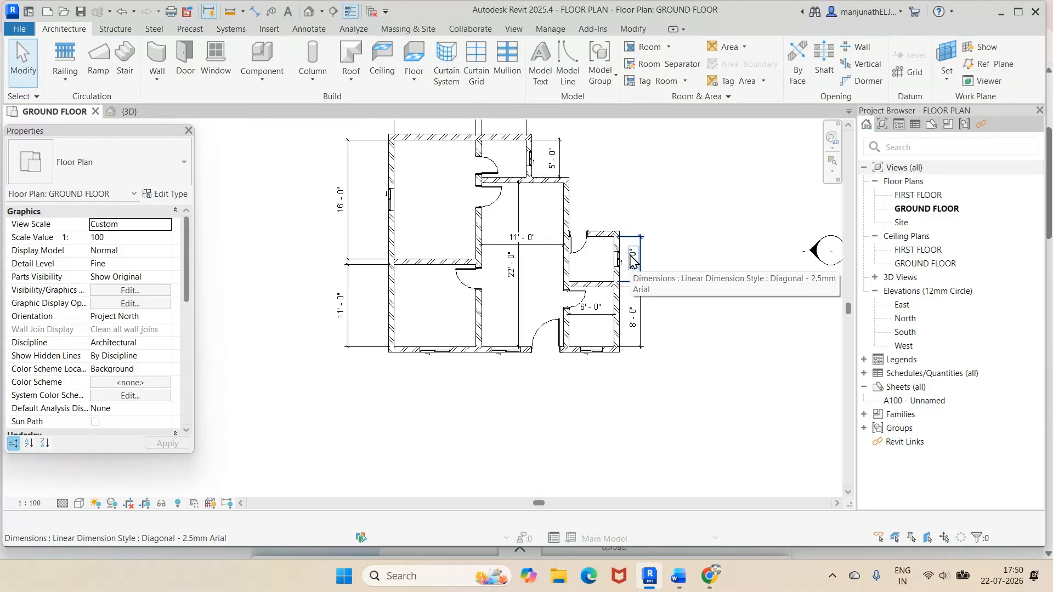
pyautogui.click(131, 111)
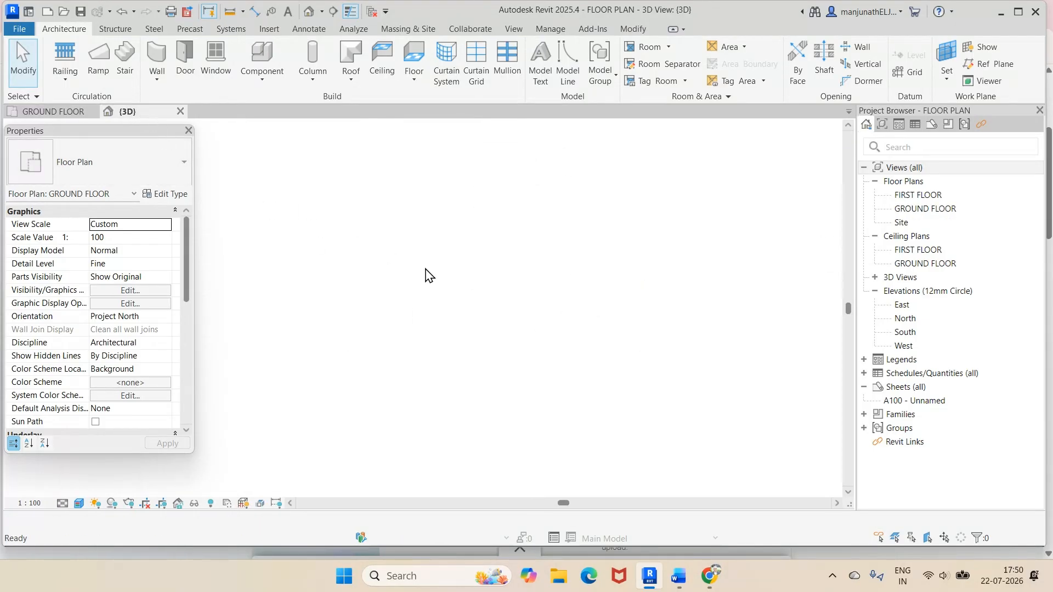
pyautogui.scroll(-3, 690, 444)
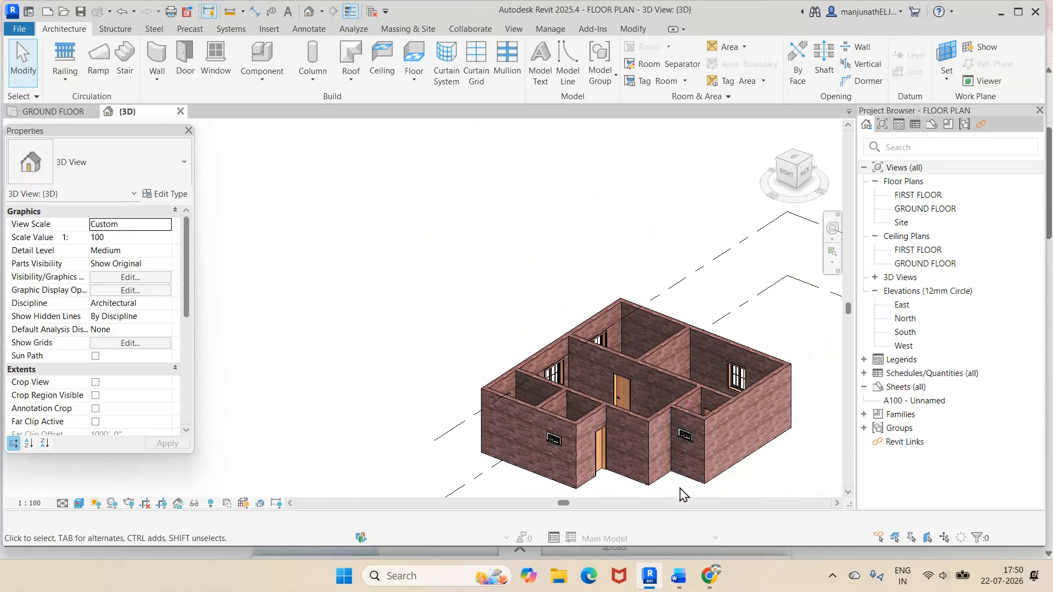
pyautogui.moveTo(691, 481); pyautogui.dragTo(687, 401, button='middle')
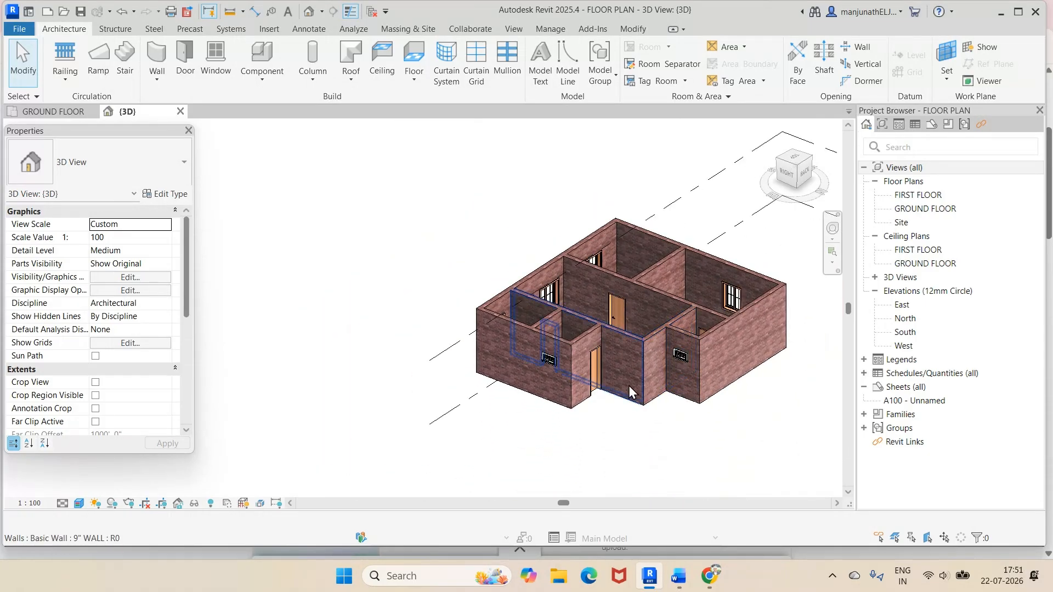
pyautogui.scroll(2, 629, 386)
pyautogui.keyDown('shift'); pyautogui.moveTo(629, 386); pyautogui.dragTo(645, 323, button='middle'); pyautogui.keyUp('shift')
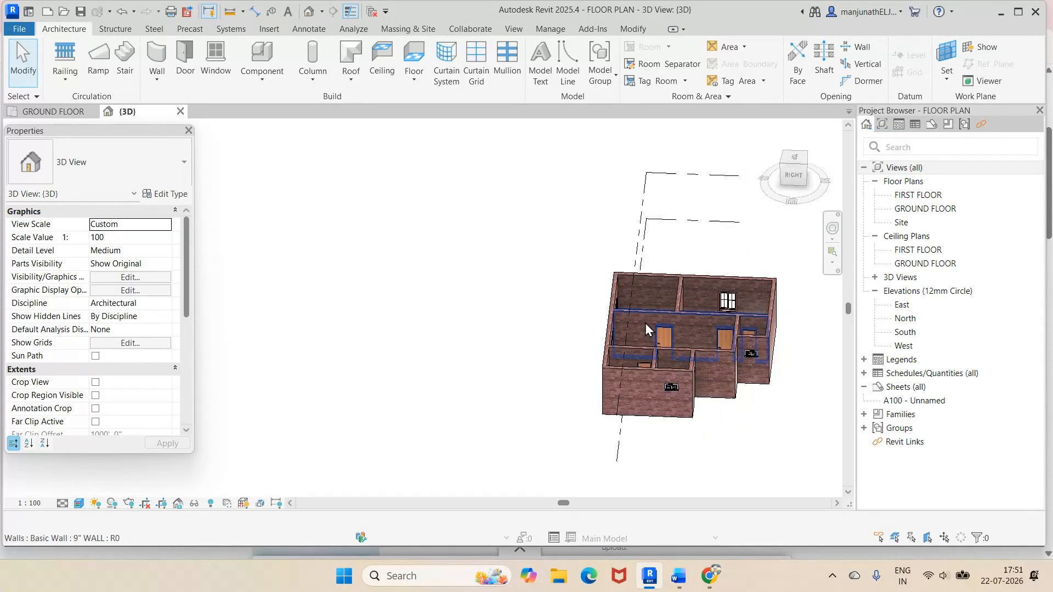